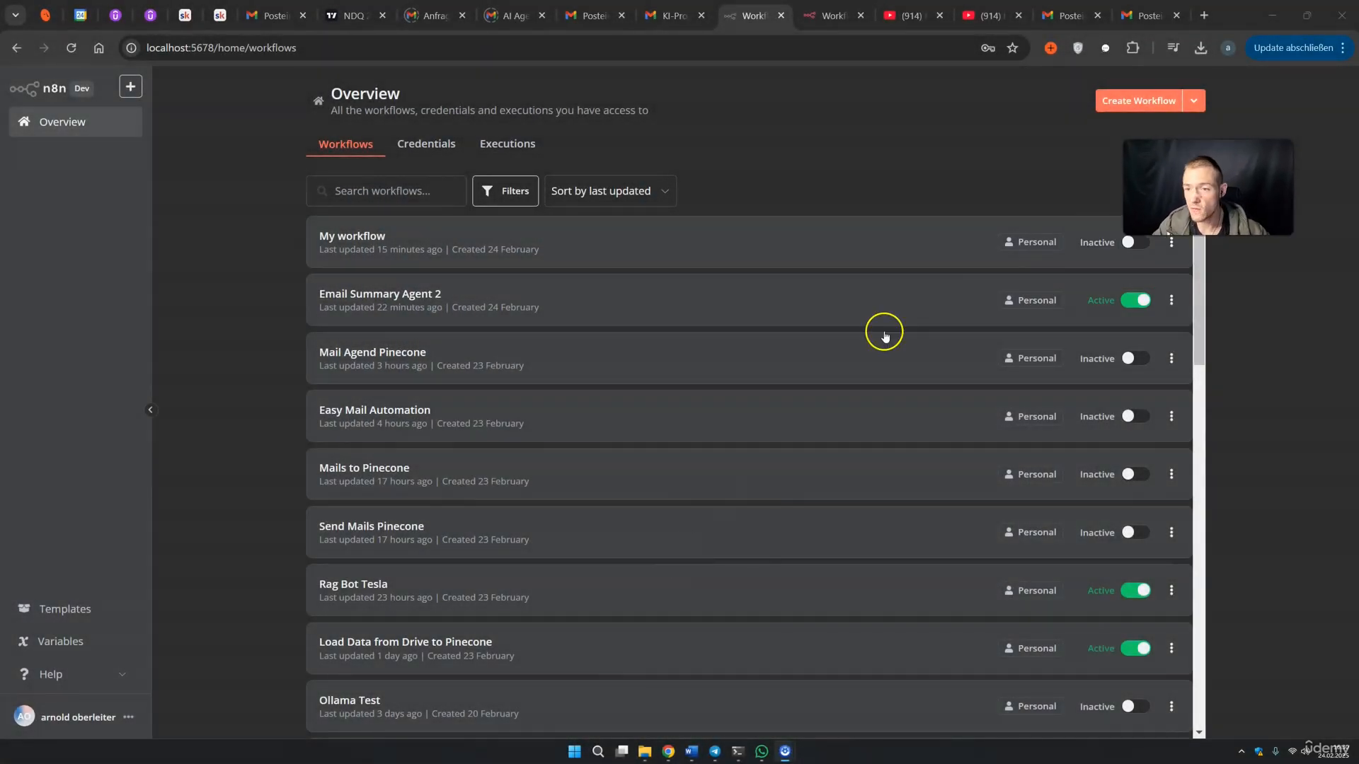
# Create a new workflow and add the Gmail "On message received" trigger as its first step
pyautogui.click(1126, 105)
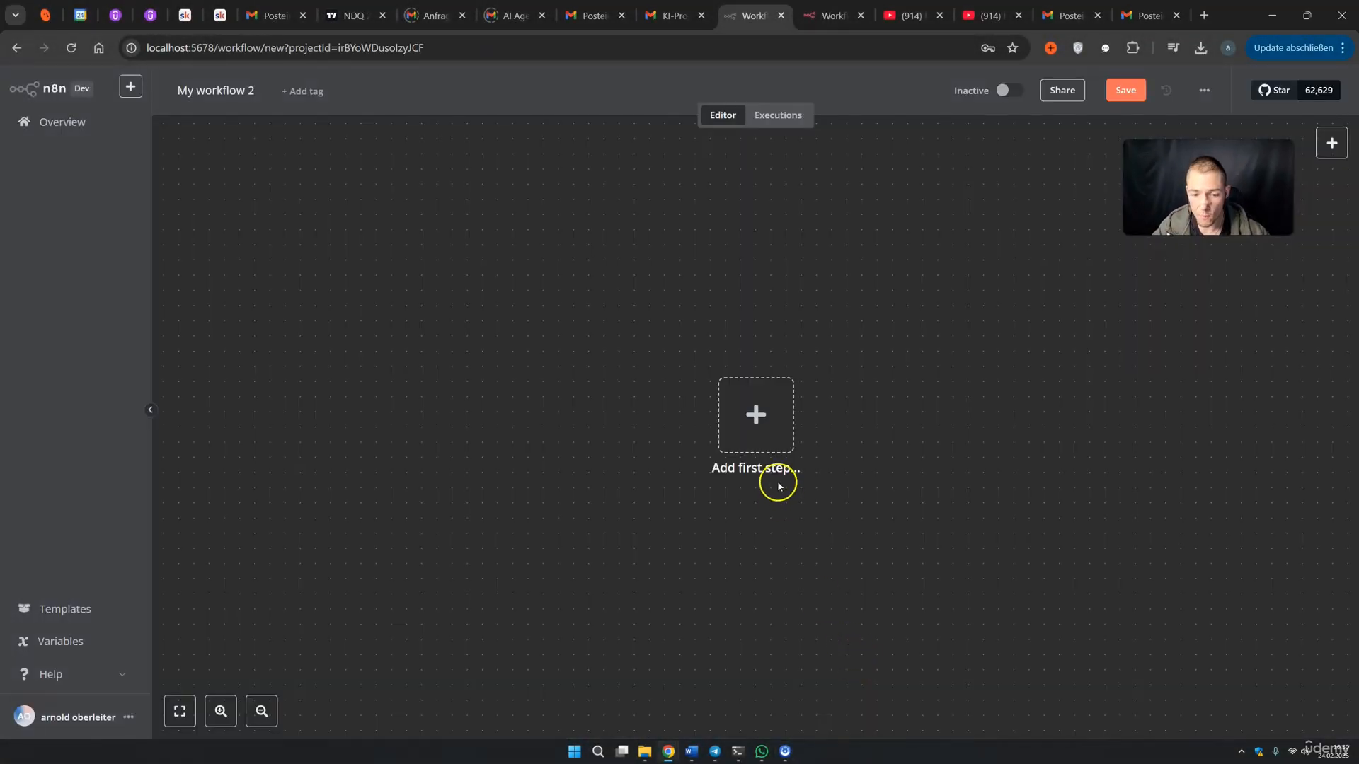
pyautogui.click(759, 417)
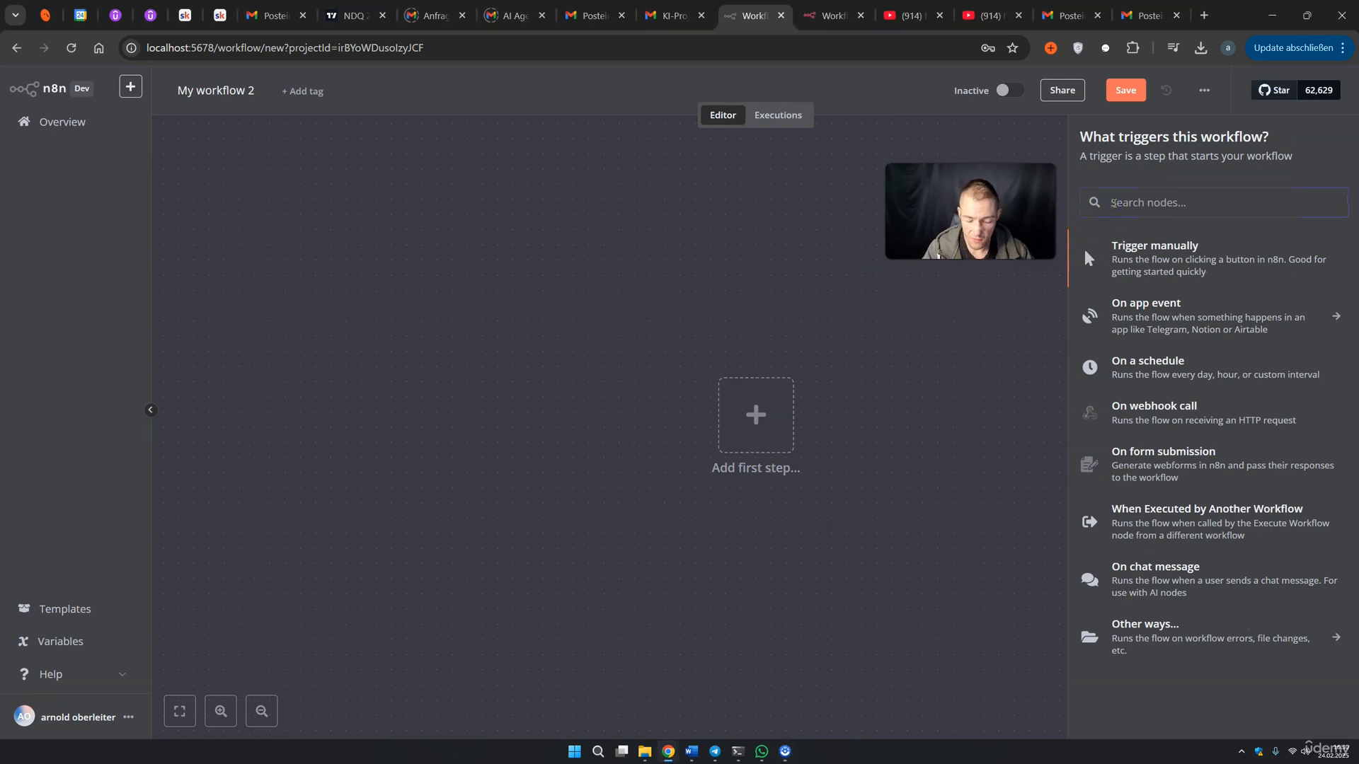
pyautogui.write('gmail')
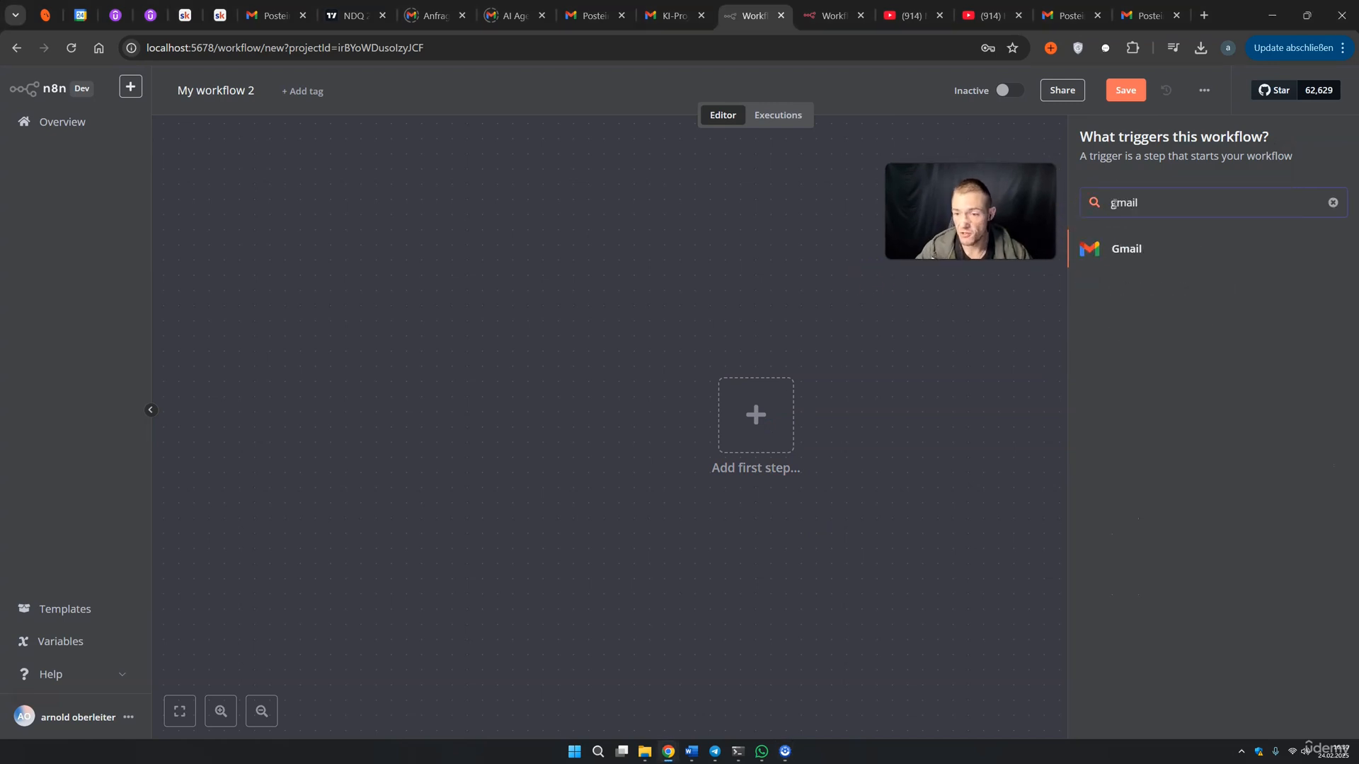
pyautogui.click(1136, 248)
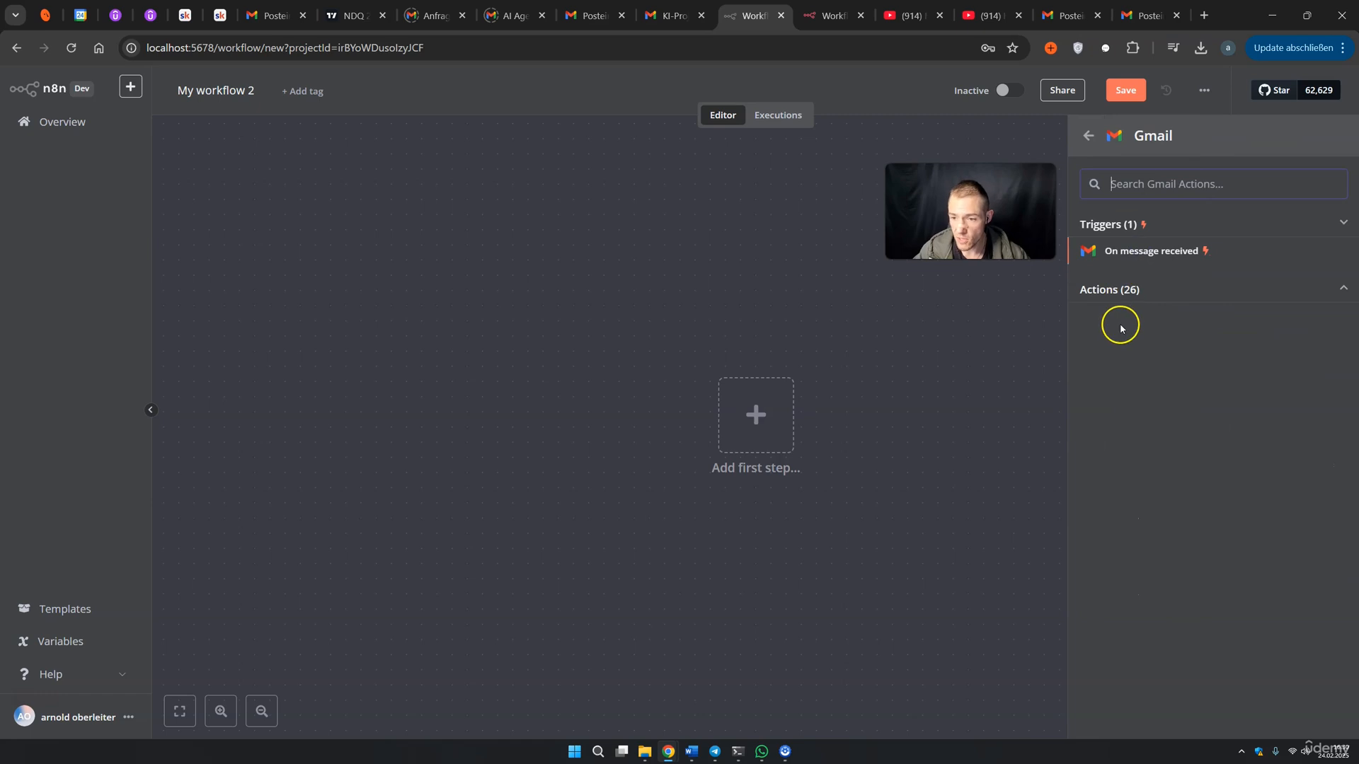
pyautogui.click(1144, 259)
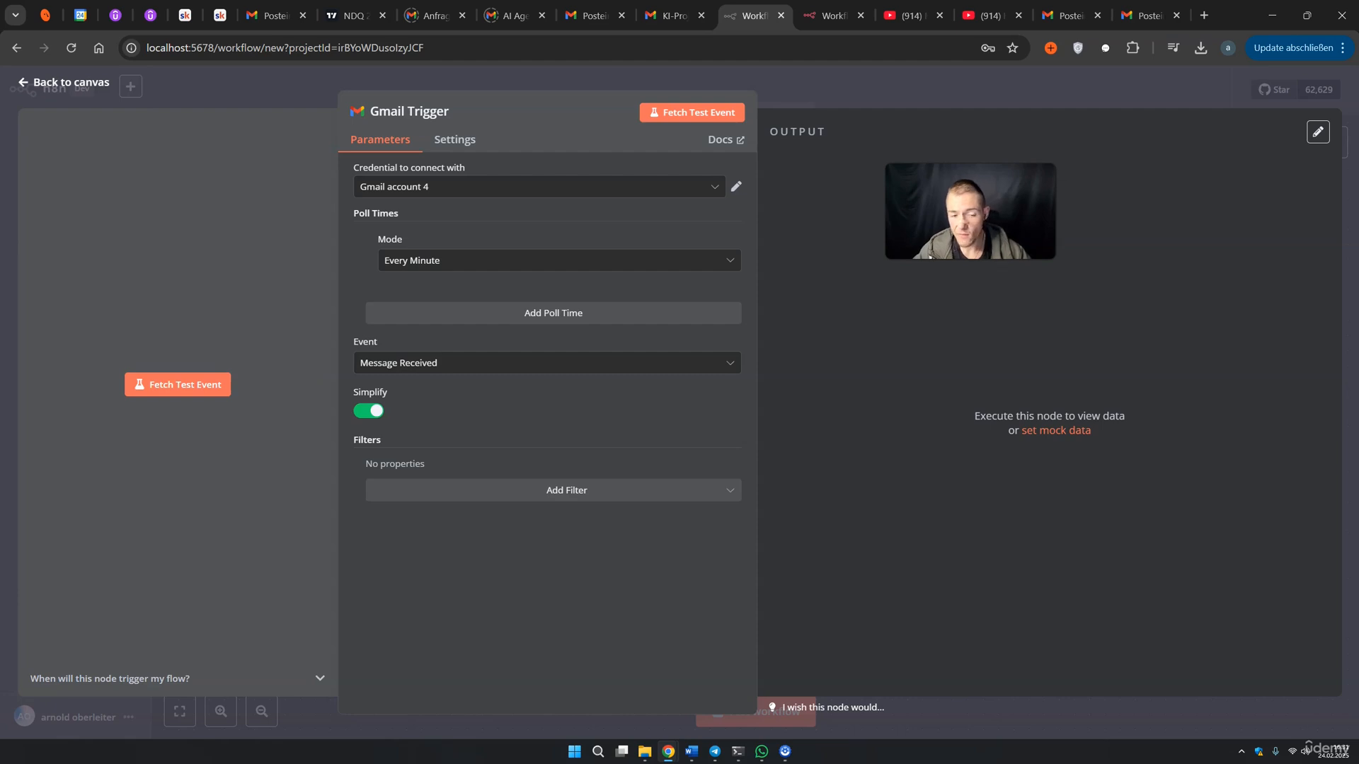
pyautogui.moveTo(928, 245); pyautogui.dragTo(1026, 208)
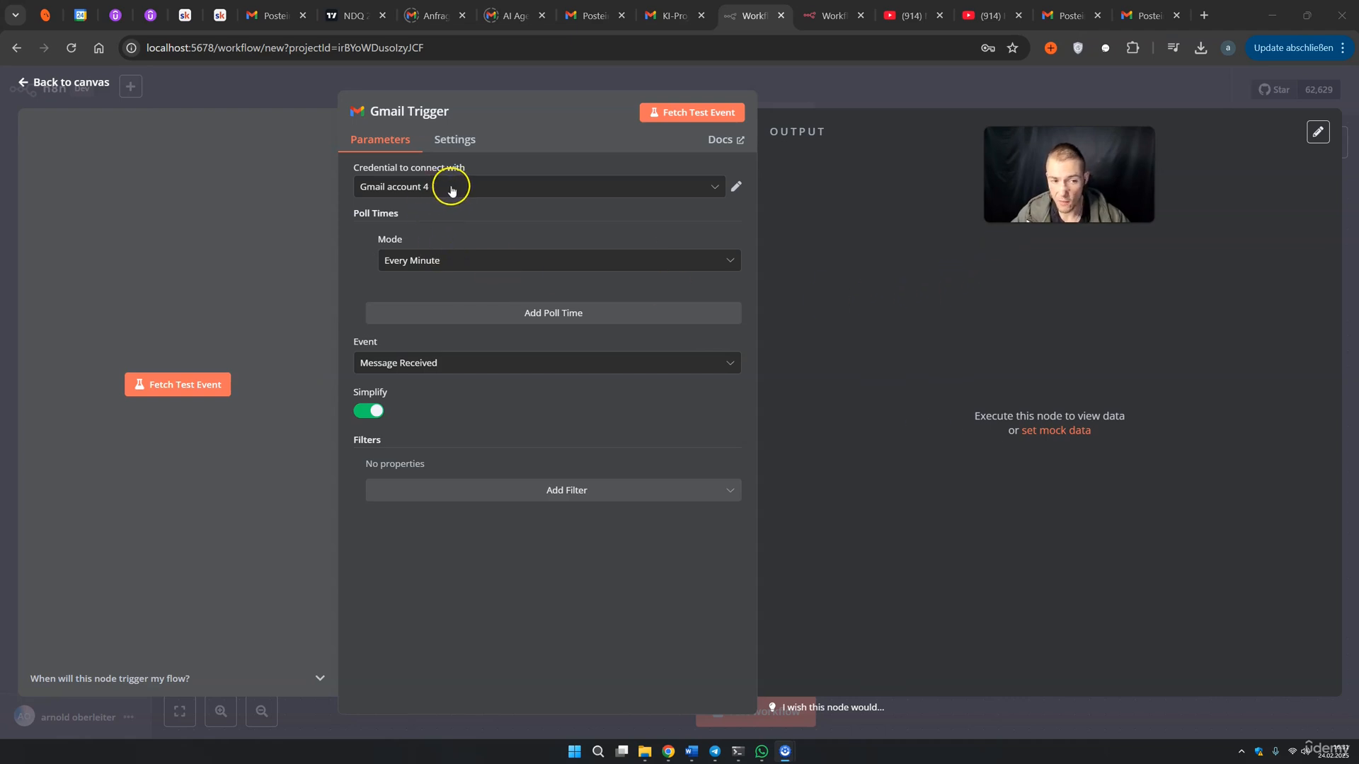
# Fetch a test event in the Gmail trigger with the Gmail account 4 credential and check the returned message's id and snippet
pyautogui.click(452, 191)
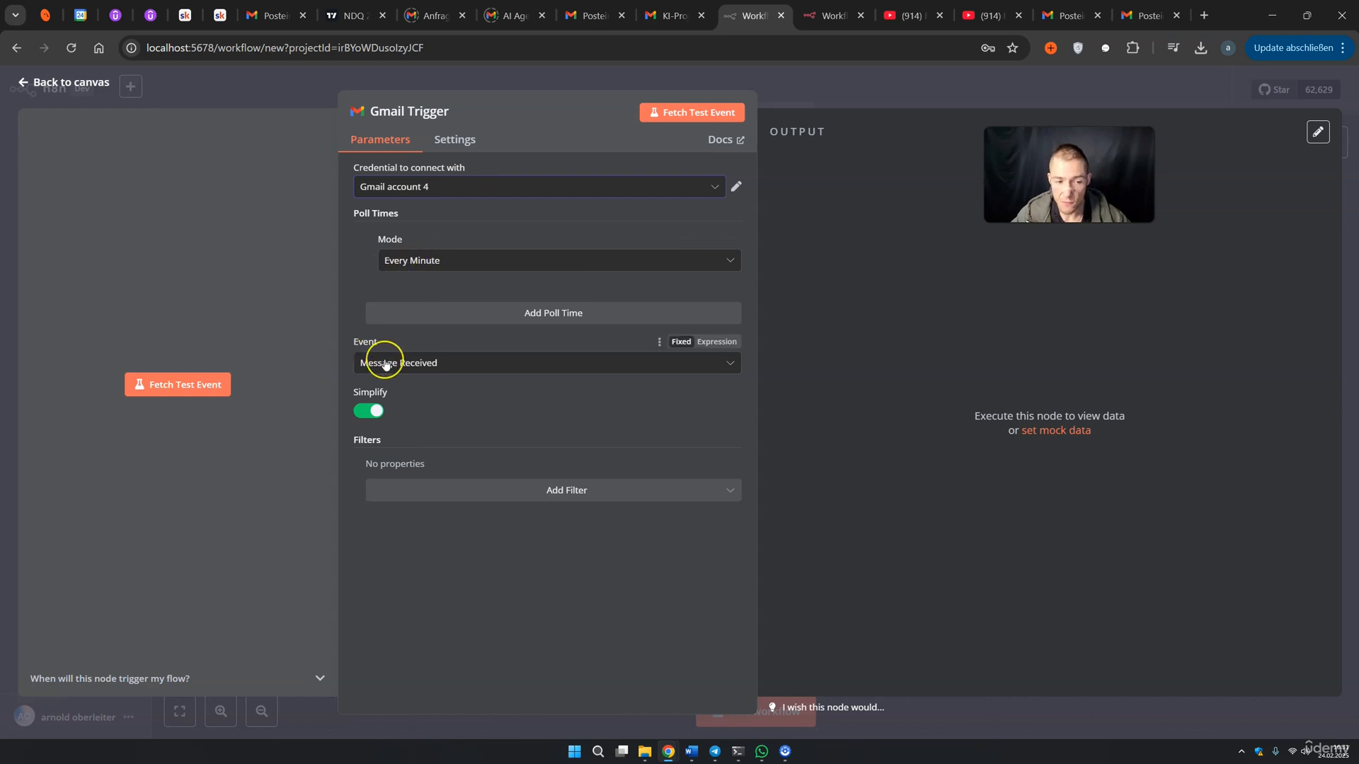
pyautogui.click(375, 416)
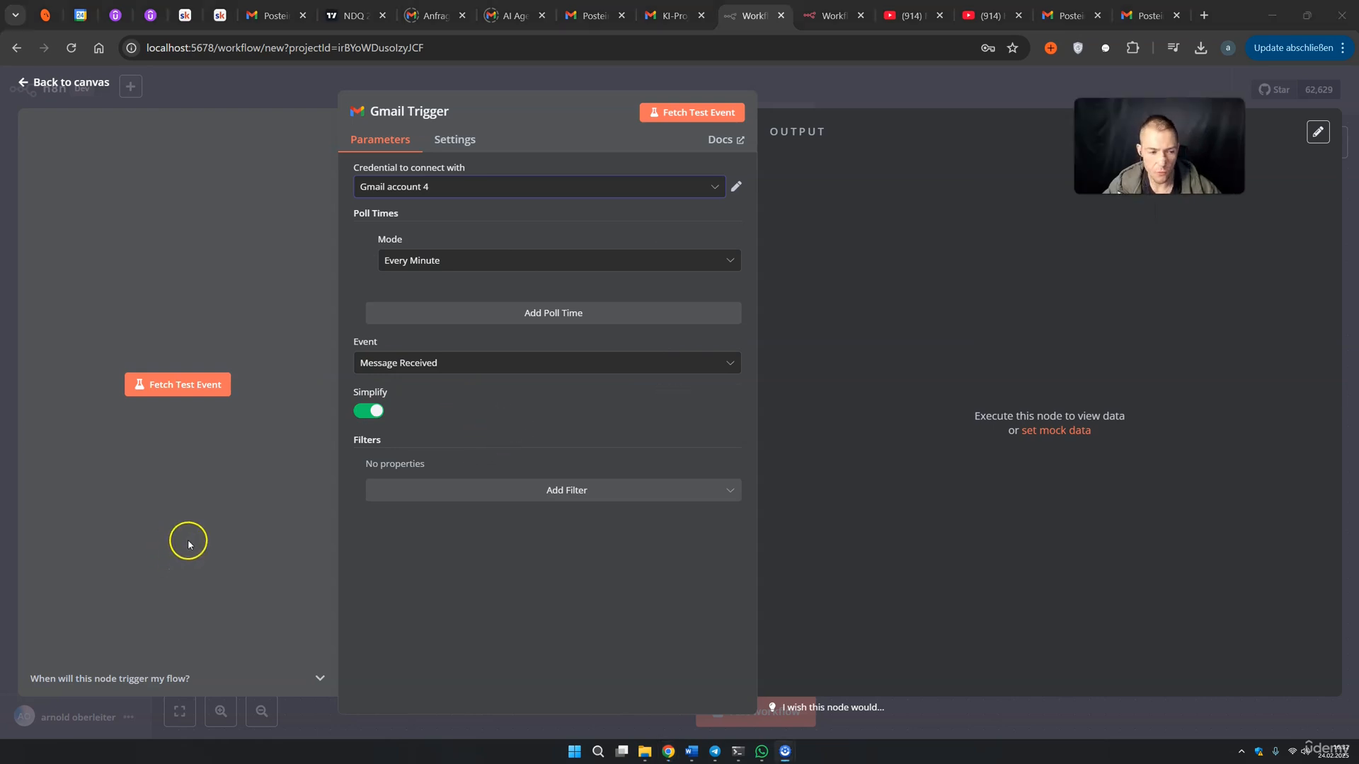
pyautogui.click(178, 395)
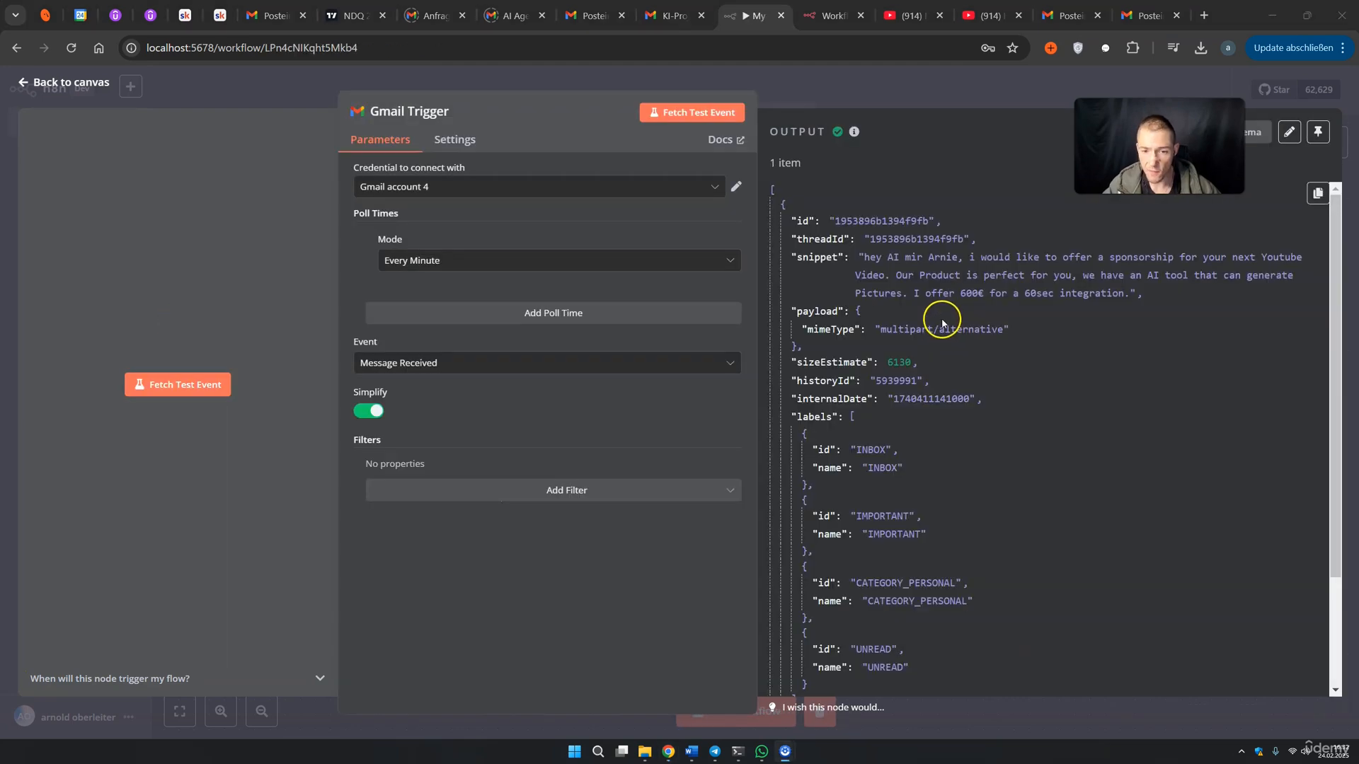
pyautogui.click(835, 221)
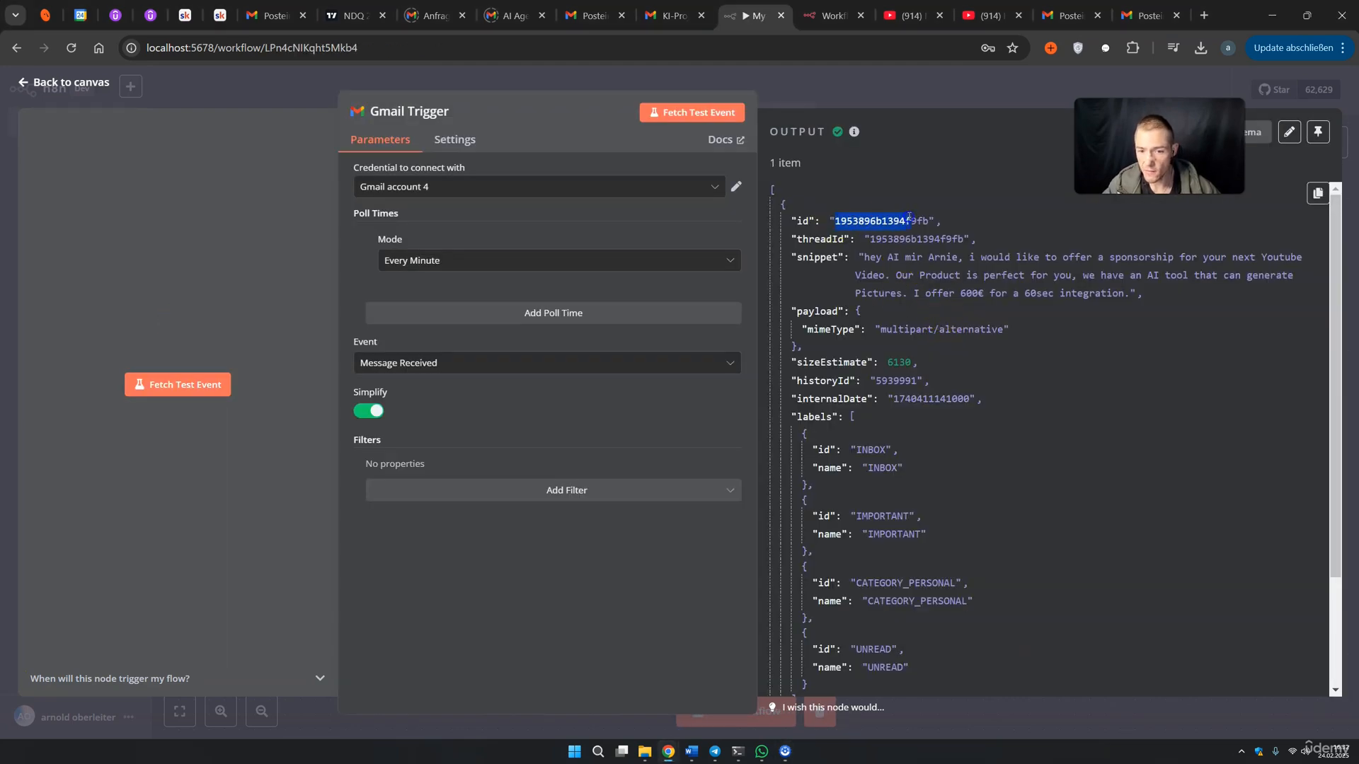
pyautogui.moveTo(909, 217); pyautogui.dragTo(1191, 259)
pyautogui.click(906, 272)
pyautogui.moveTo(912, 257); pyautogui.dragTo(927, 257)
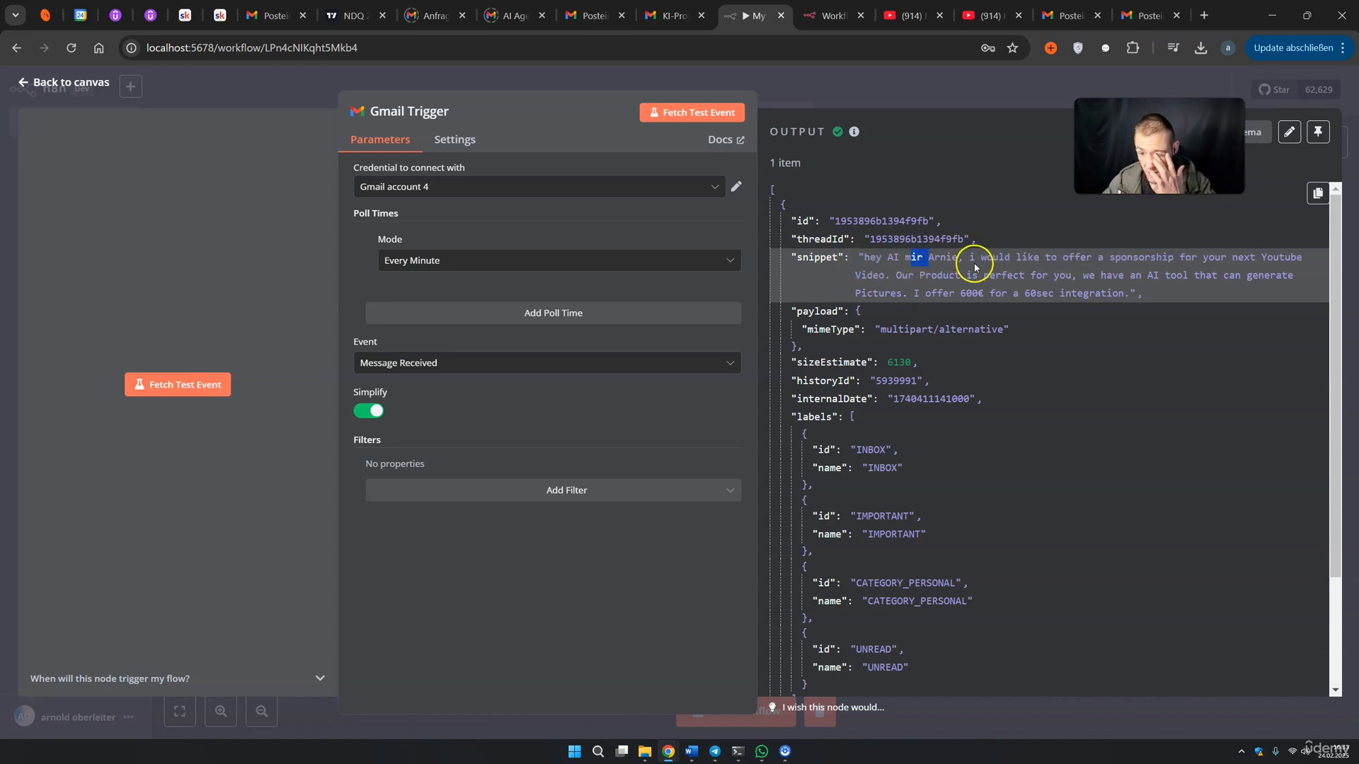
pyautogui.moveTo(991, 259); pyautogui.dragTo(1126, 270)
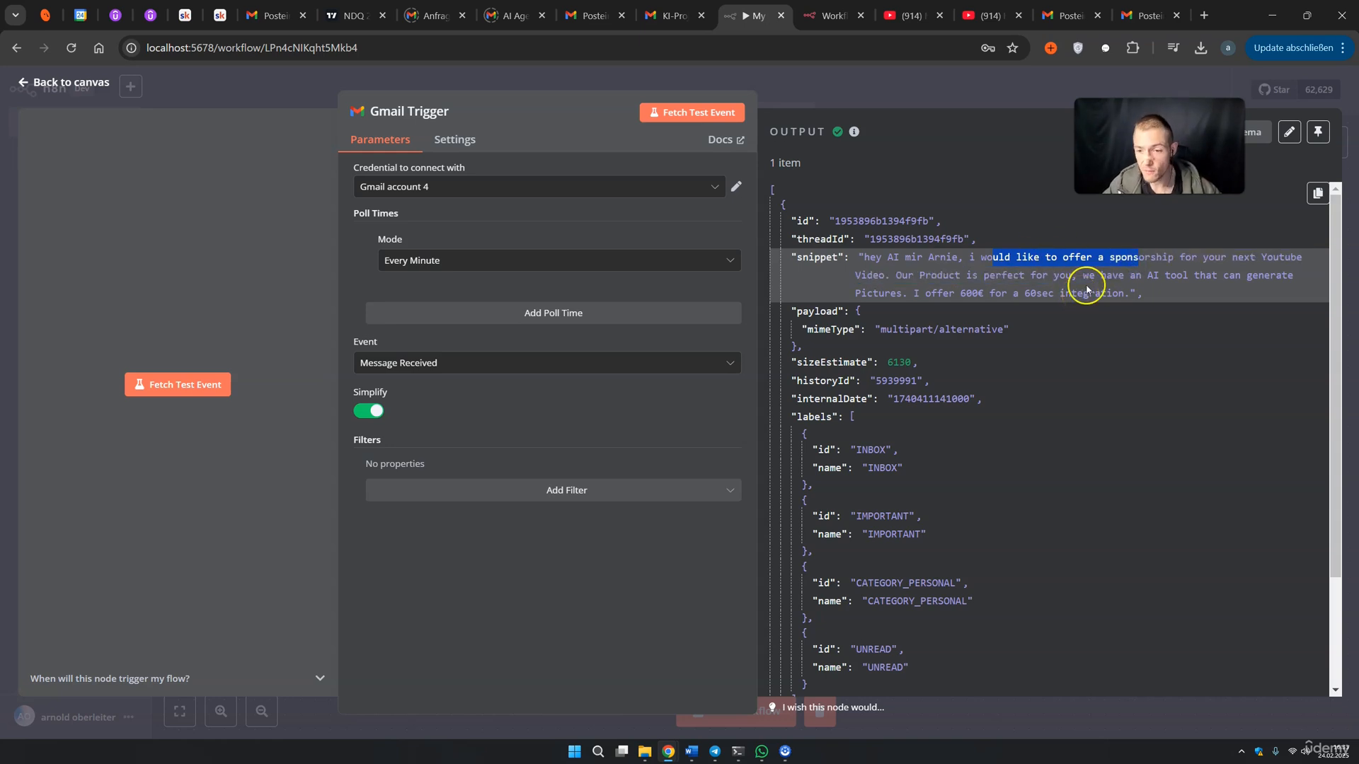
# Switch to the Gmail inbox, open the "Sponsor Deal" email and read through its full message text
pyautogui.click(1140, 15)
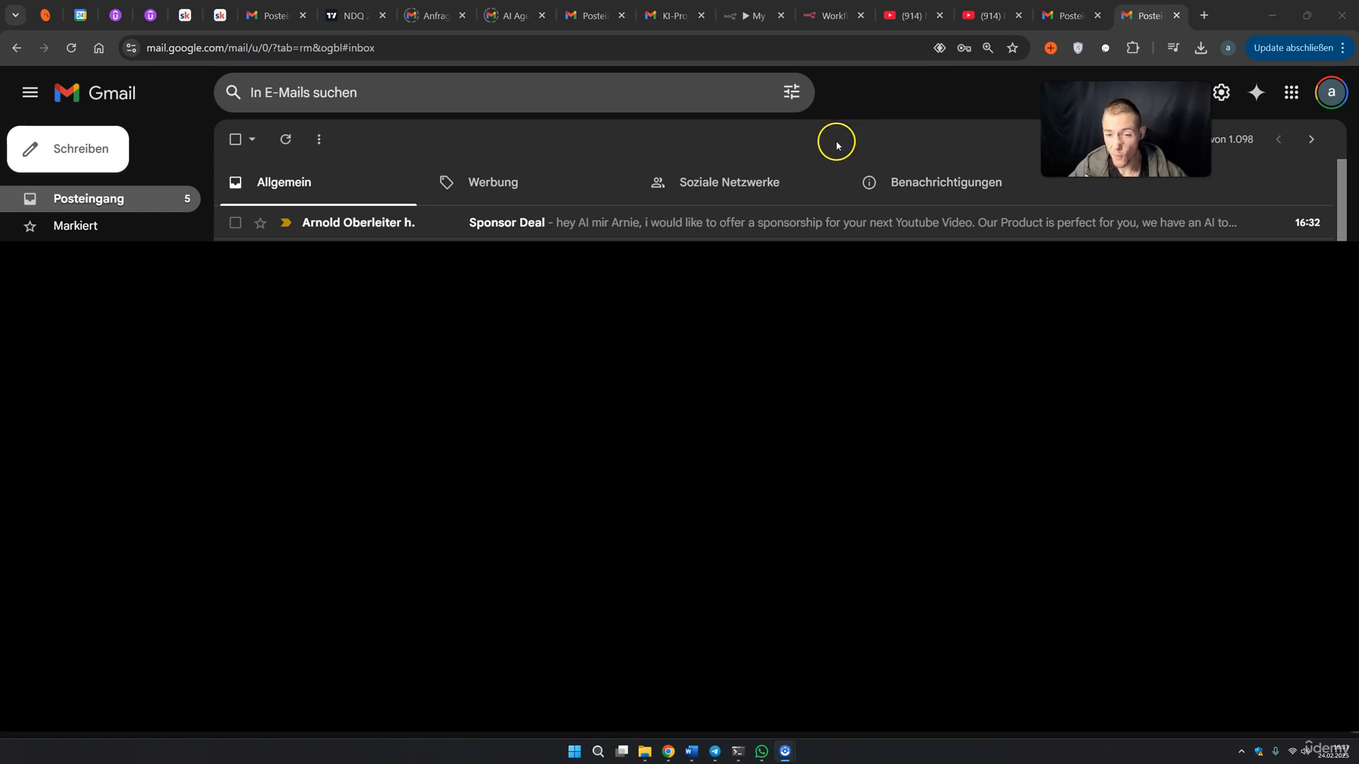
pyautogui.click(783, 222)
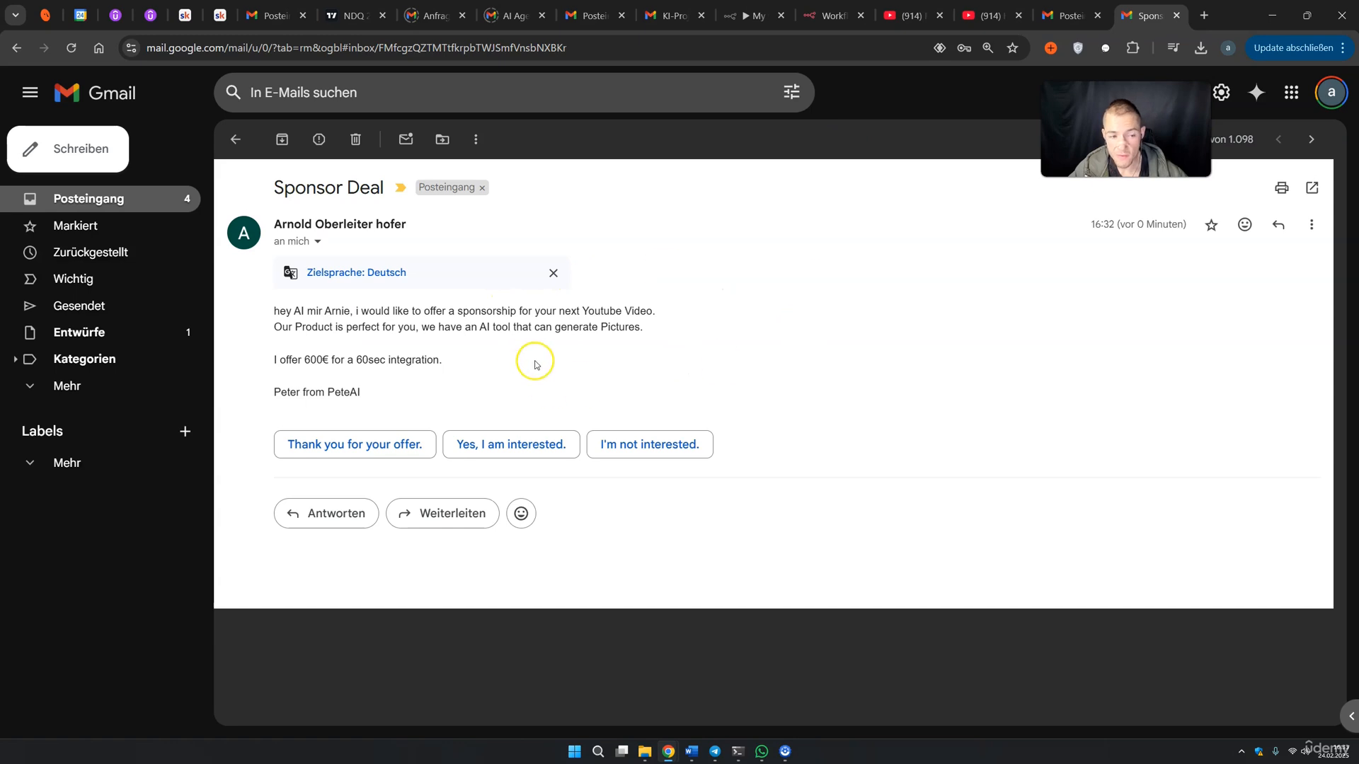
pyautogui.moveTo(286, 311); pyautogui.dragTo(368, 312)
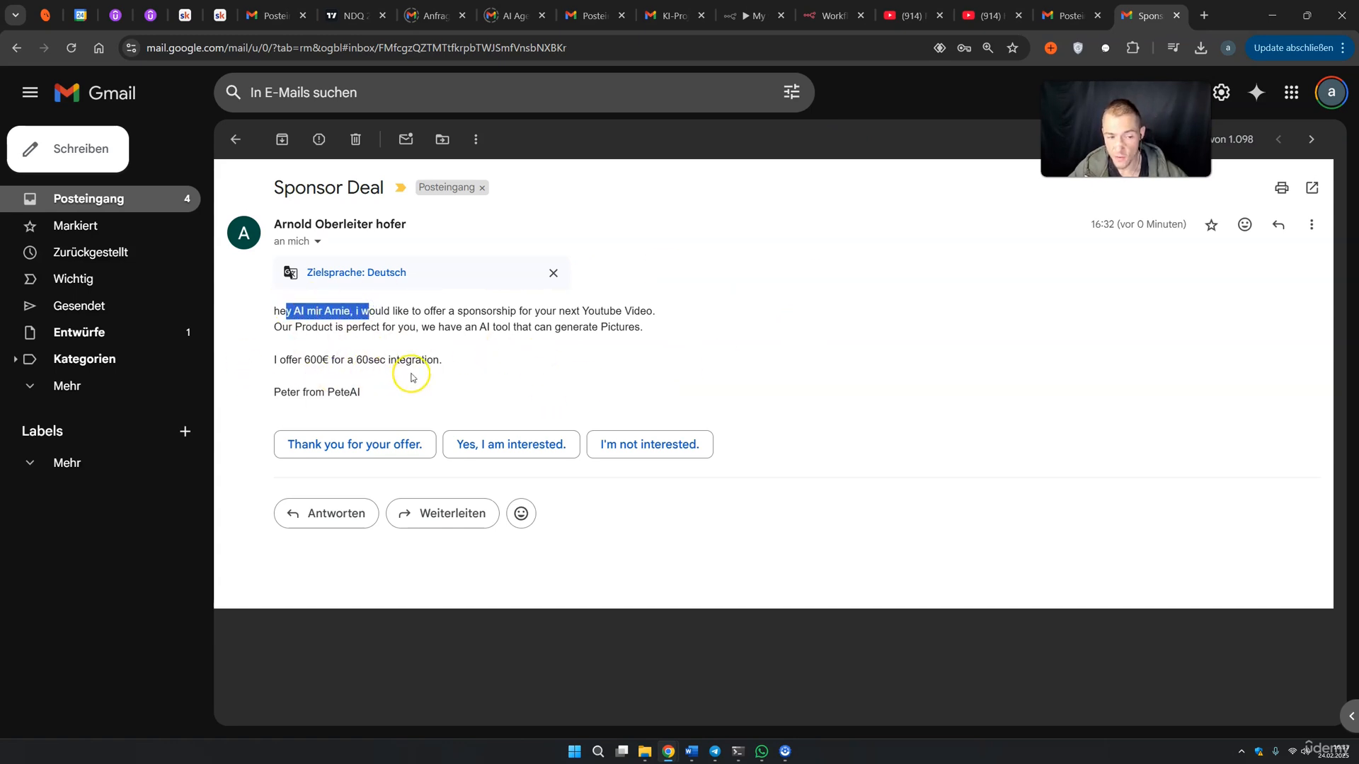
pyautogui.click(432, 318)
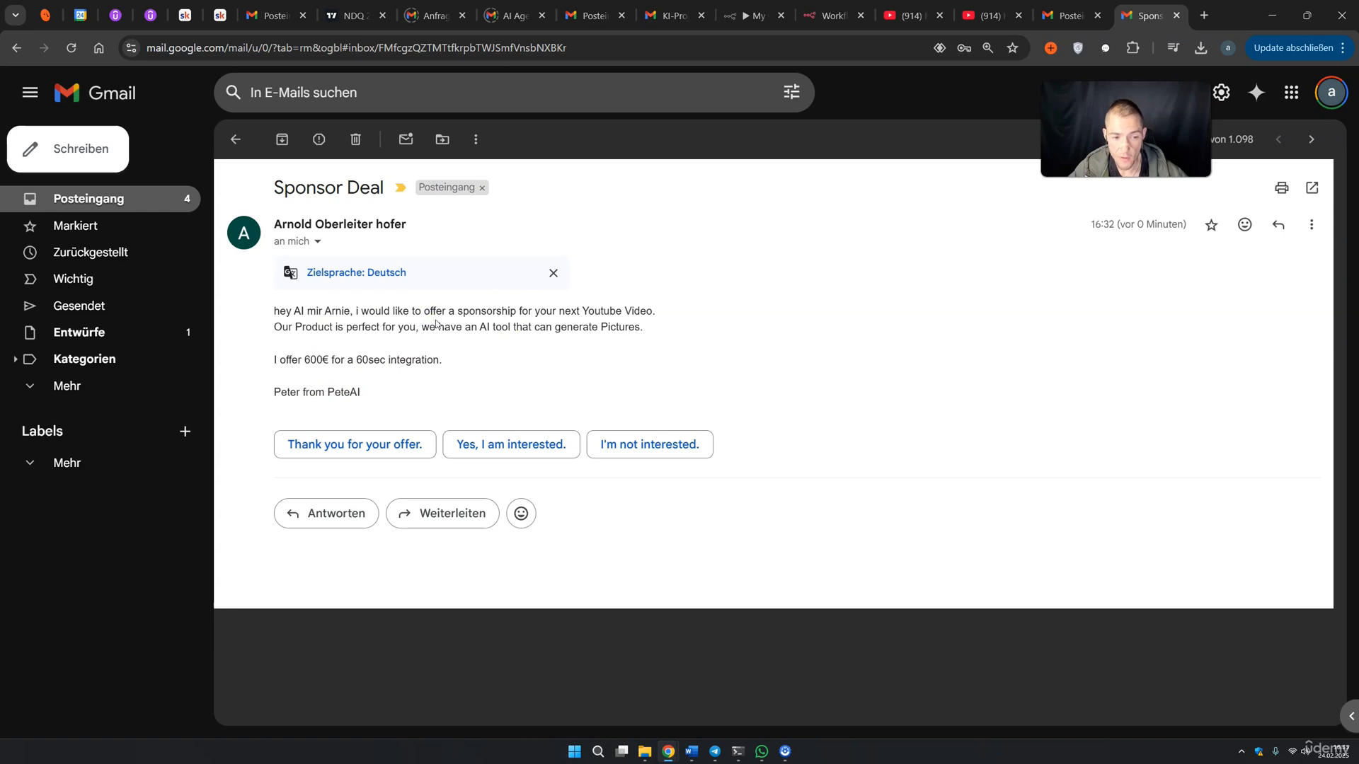
pyautogui.moveTo(473, 313); pyautogui.dragTo(654, 313)
pyautogui.moveTo(289, 327); pyautogui.dragTo(347, 332)
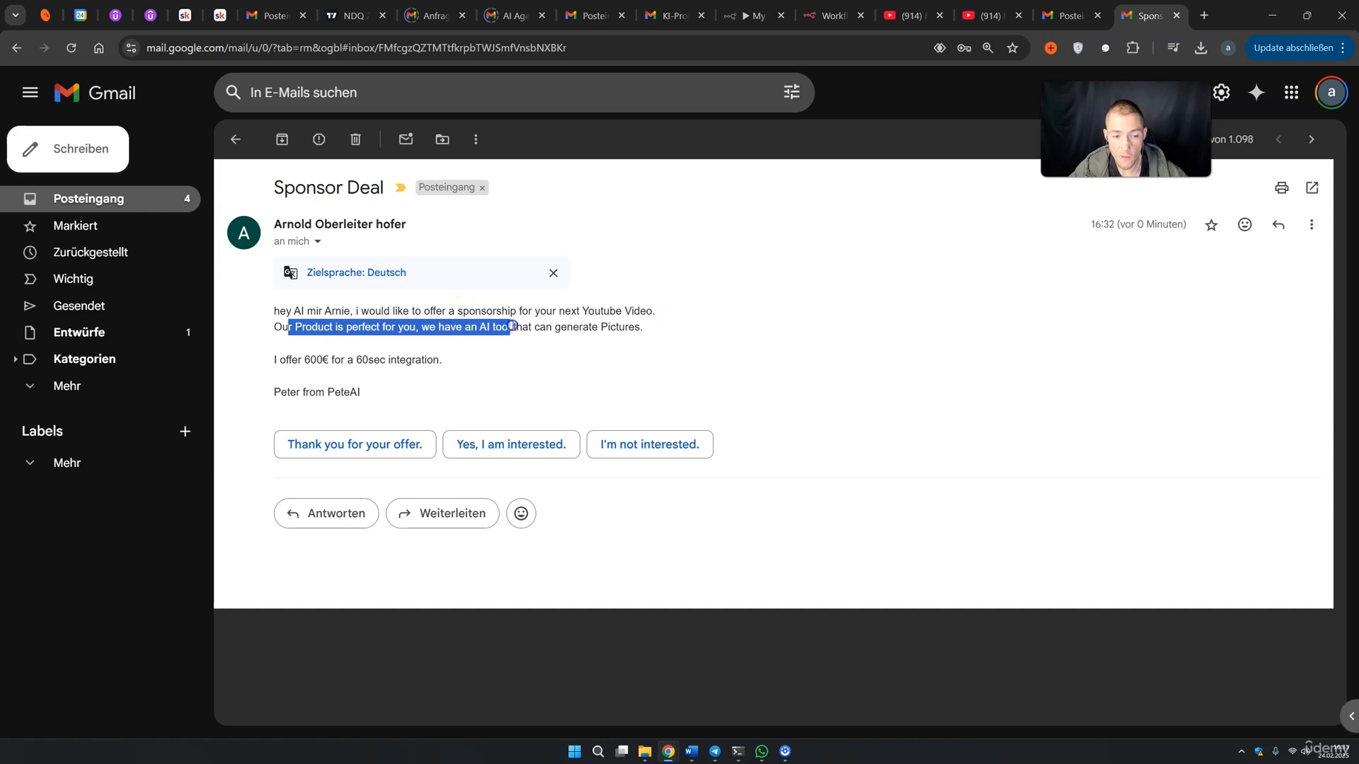
pyautogui.moveTo(602, 329); pyautogui.dragTo(641, 329)
pyautogui.moveTo(286, 359); pyautogui.dragTo(324, 359)
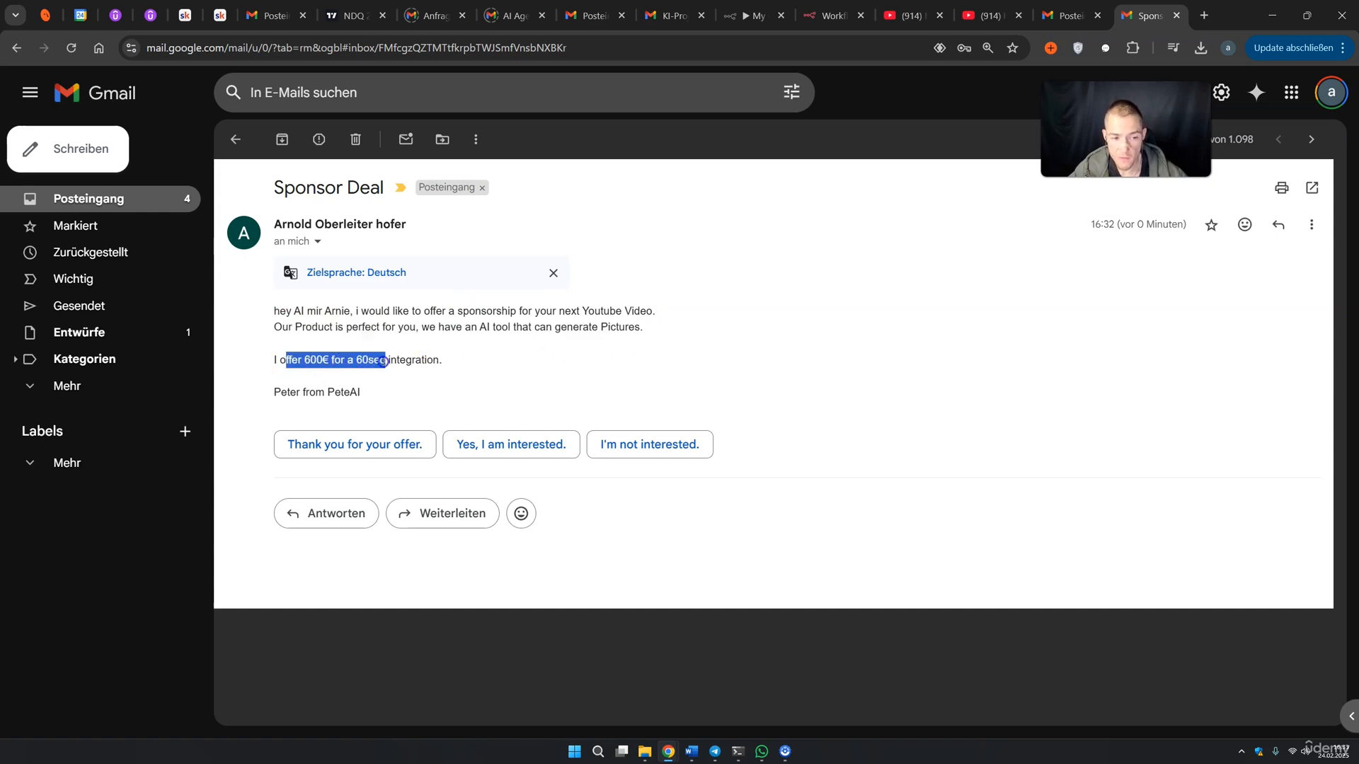
pyautogui.moveTo(300, 390); pyautogui.dragTo(314, 394)
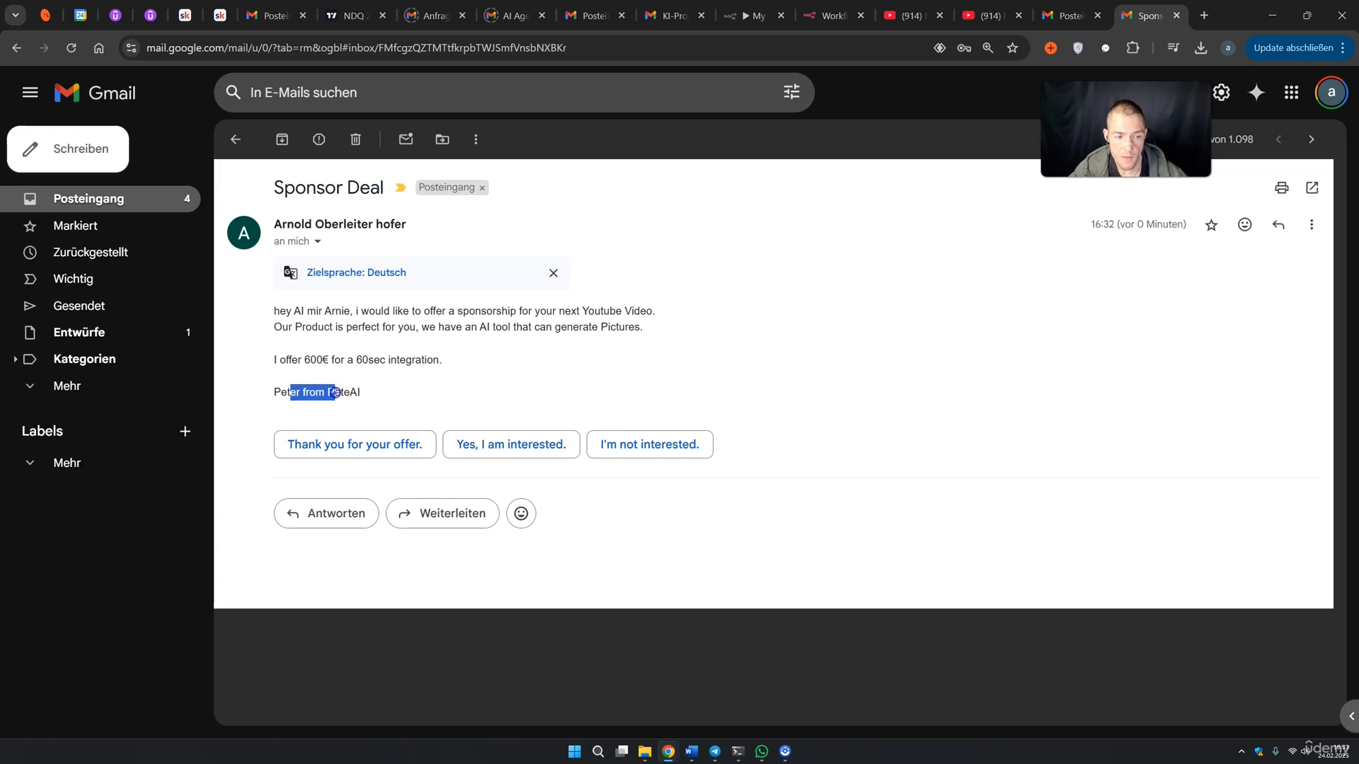
# Switch back to n8n, review the Gmail trigger's simplified output including labels, sender and subject, and return to the canvas
pyautogui.click(755, 16)
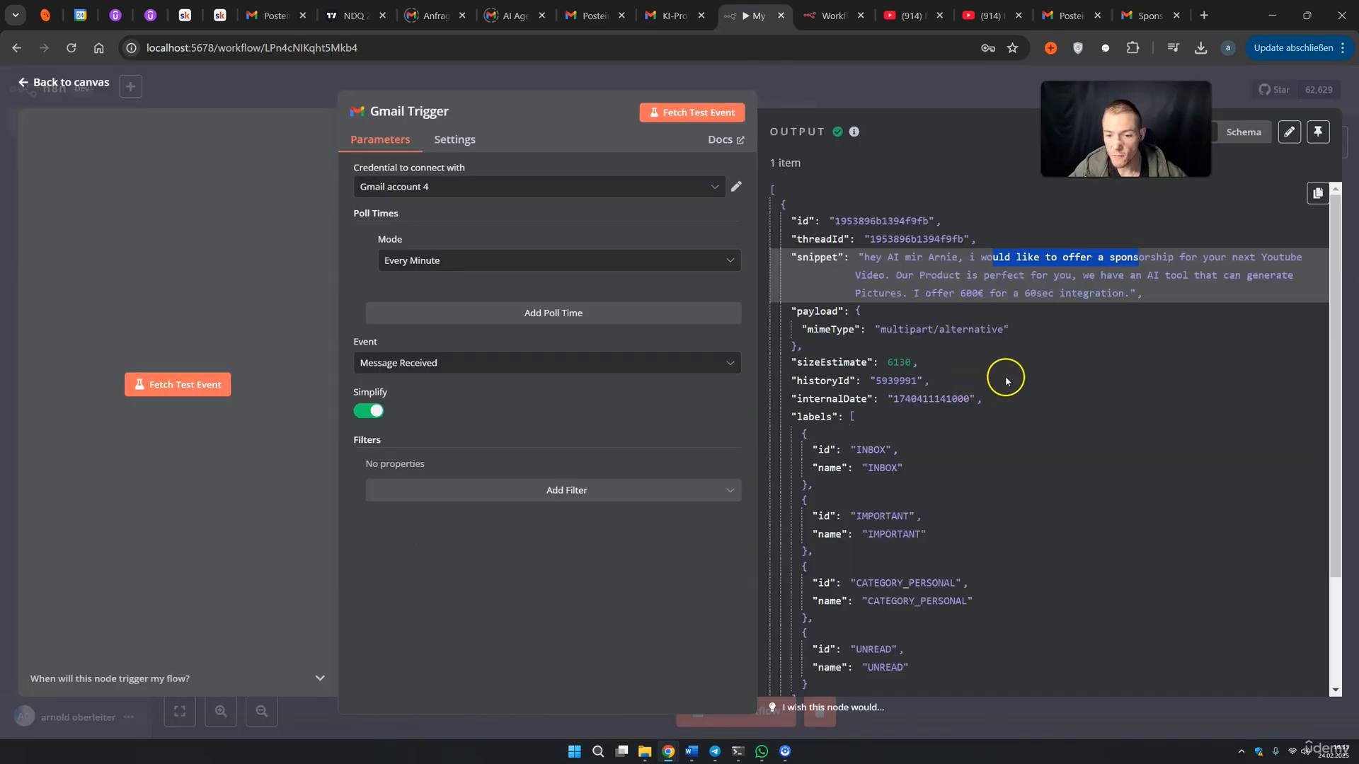
pyautogui.click(1005, 378)
pyautogui.scroll(-3, 878, 298)
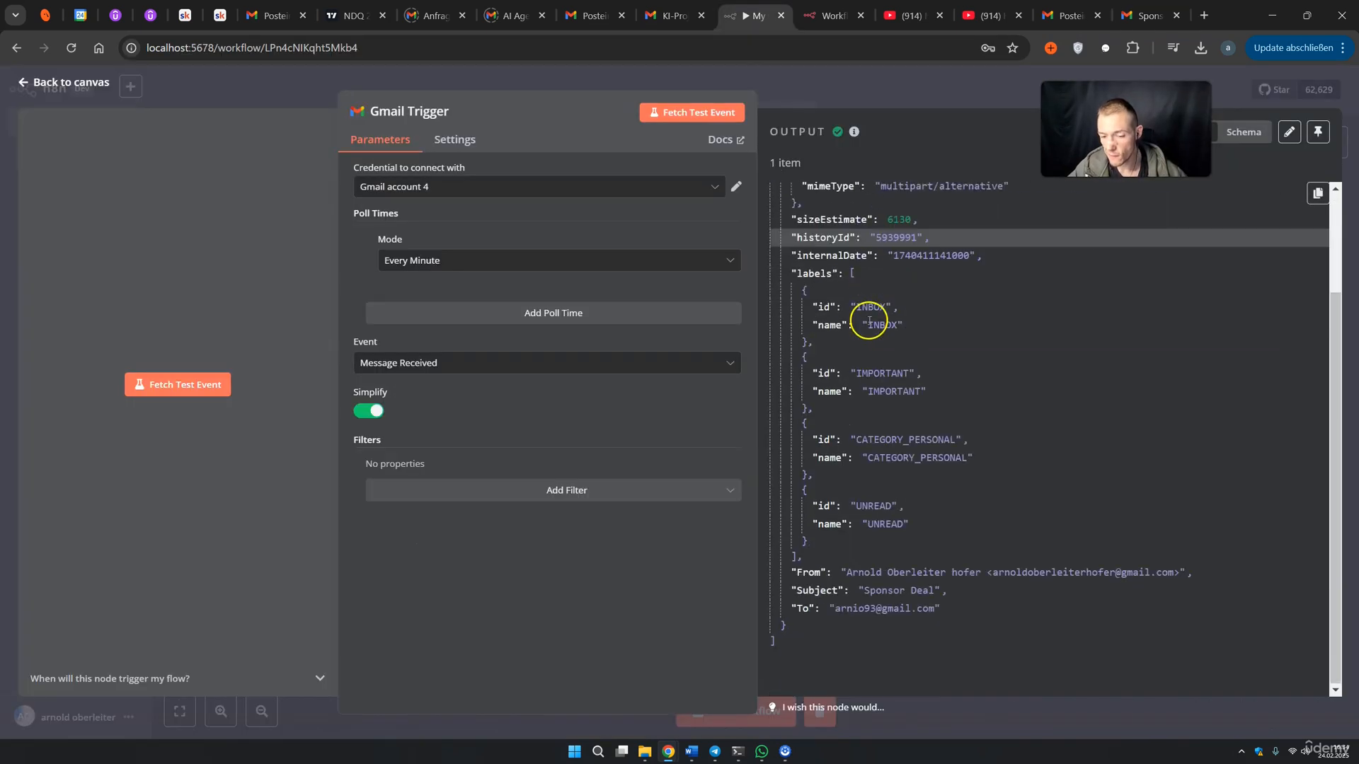
pyautogui.scroll(3, 926, 419)
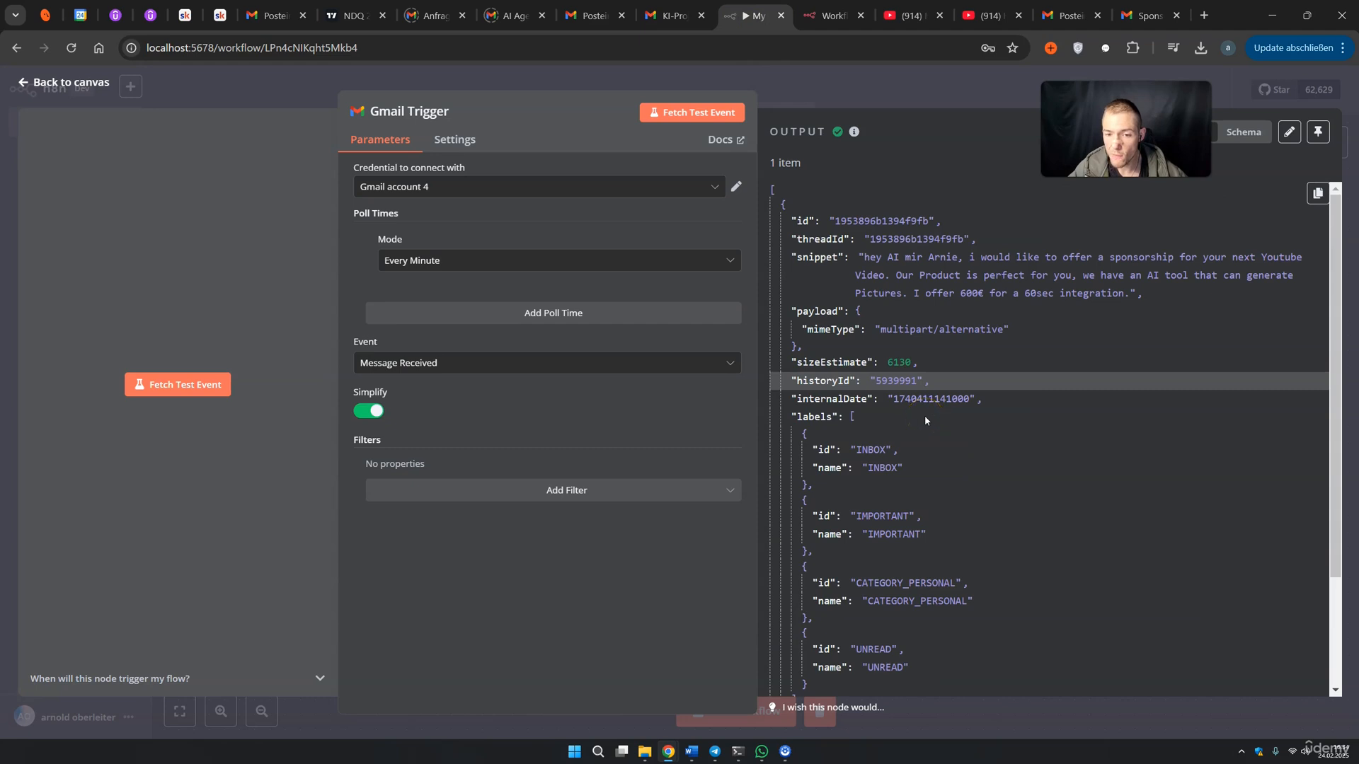
pyautogui.click(909, 101)
pyautogui.click(895, 355)
pyautogui.moveTo(1058, 543); pyautogui.dragTo(834, 471)
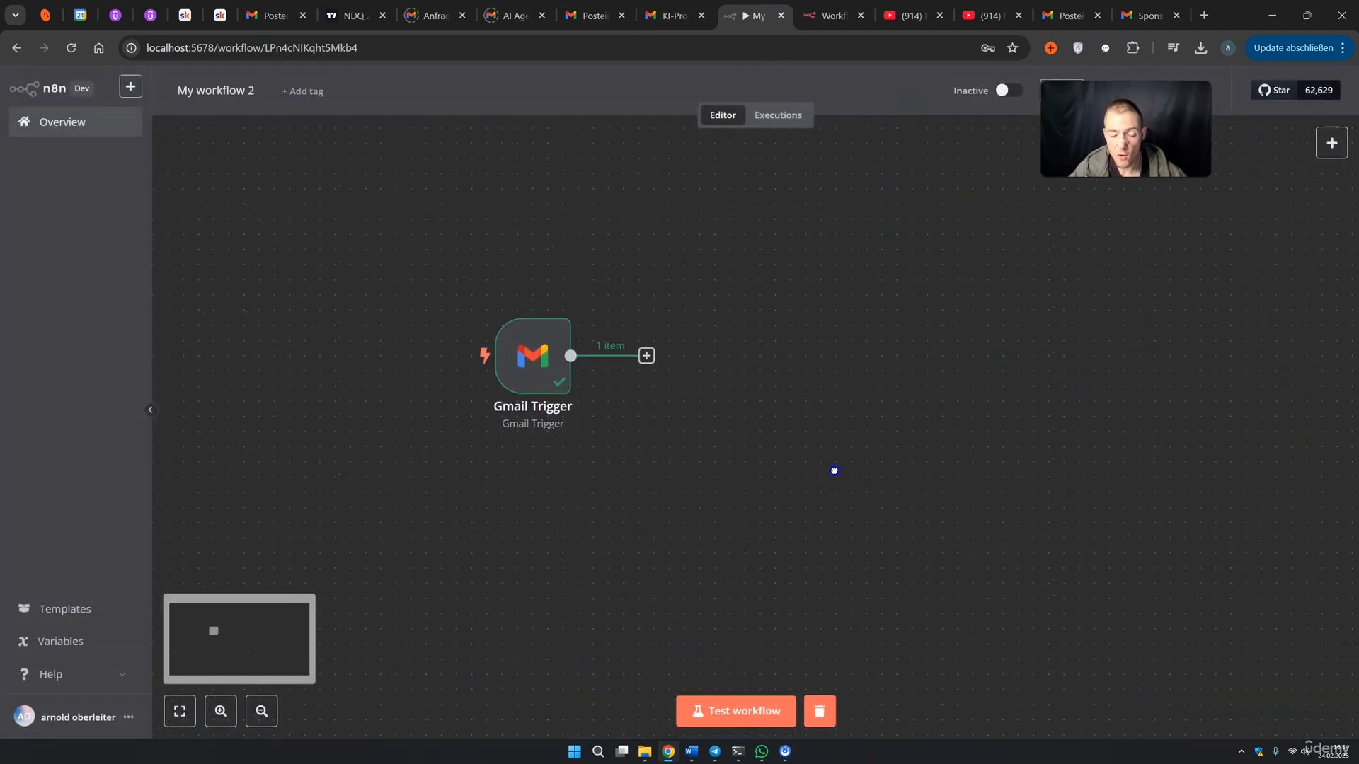
pyautogui.moveTo(1125, 128); pyautogui.dragTo(1150, 195)
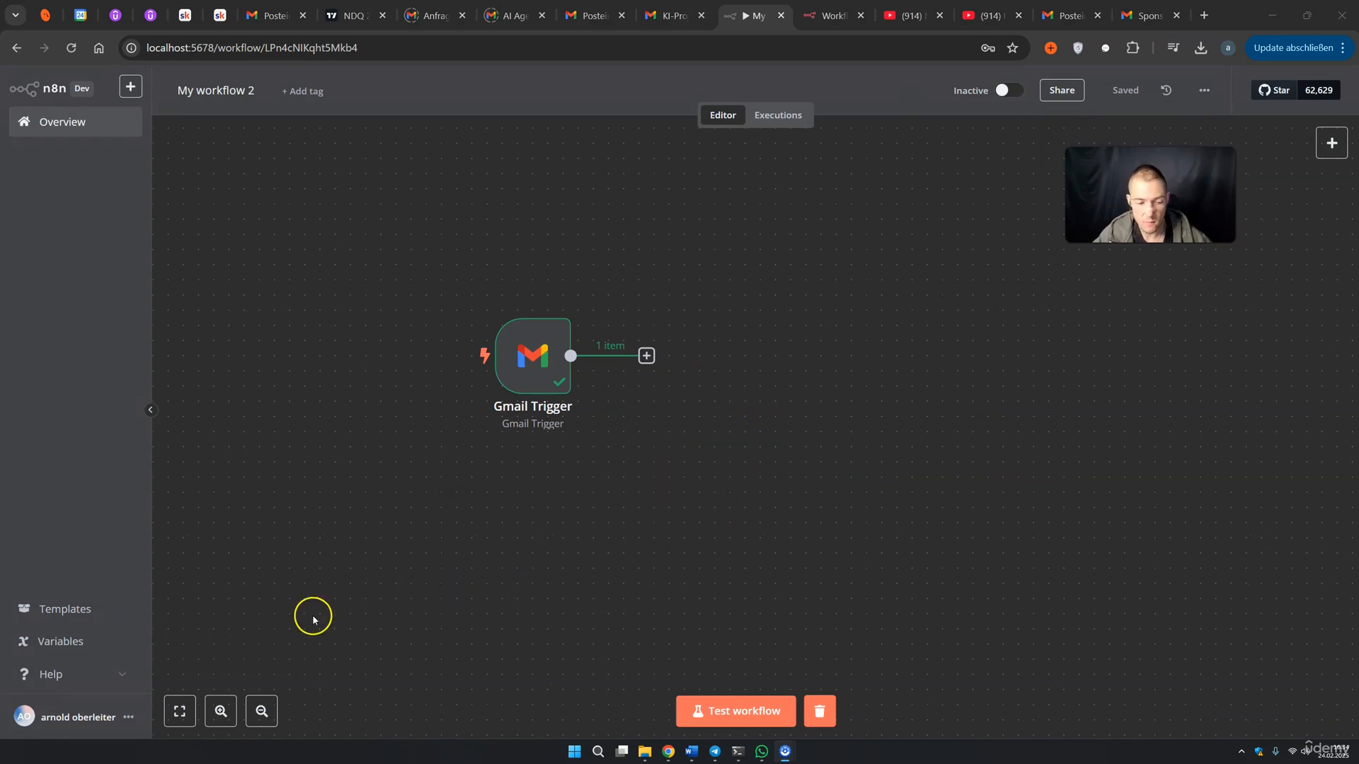
# Reopen the Gmail trigger, turn off Simplify and fetch a new test event
pyautogui.doubleClick(525, 360)
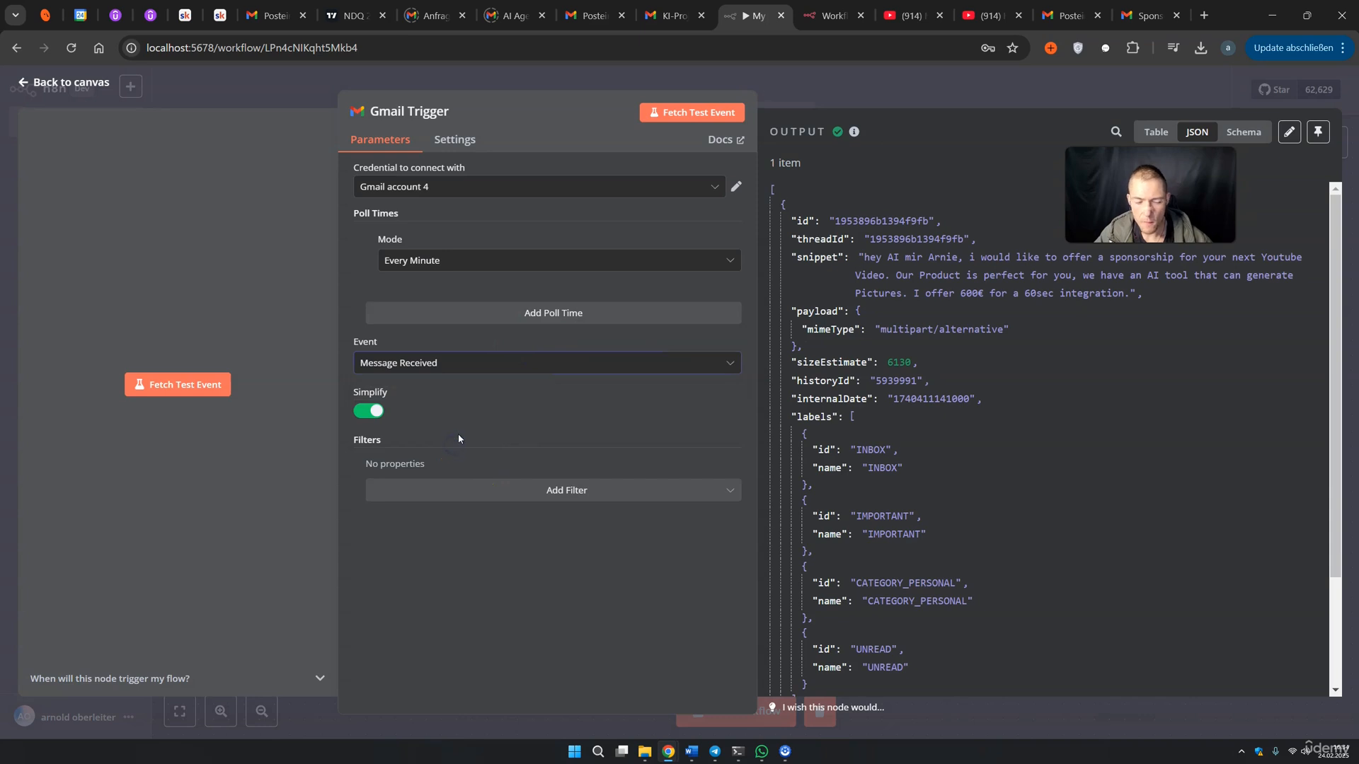
pyautogui.click(365, 418)
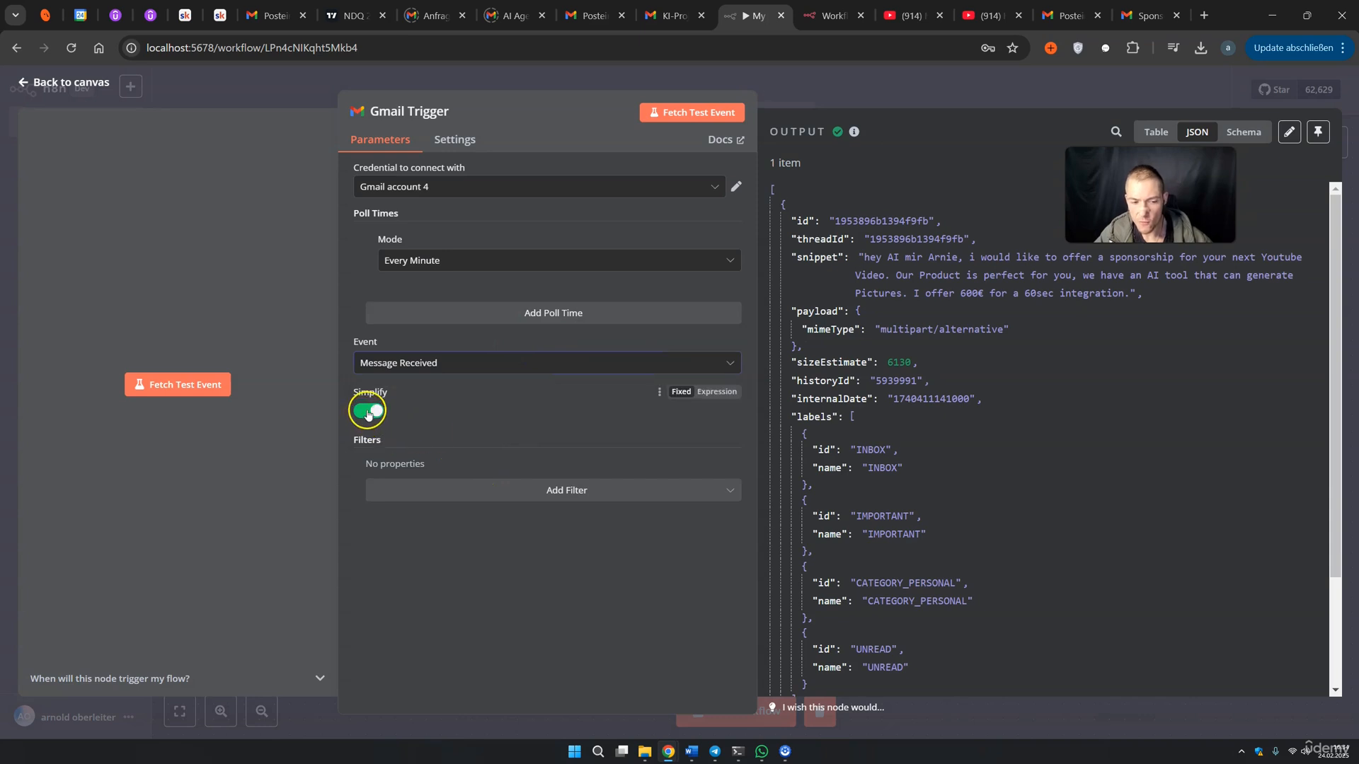
pyautogui.click(729, 113)
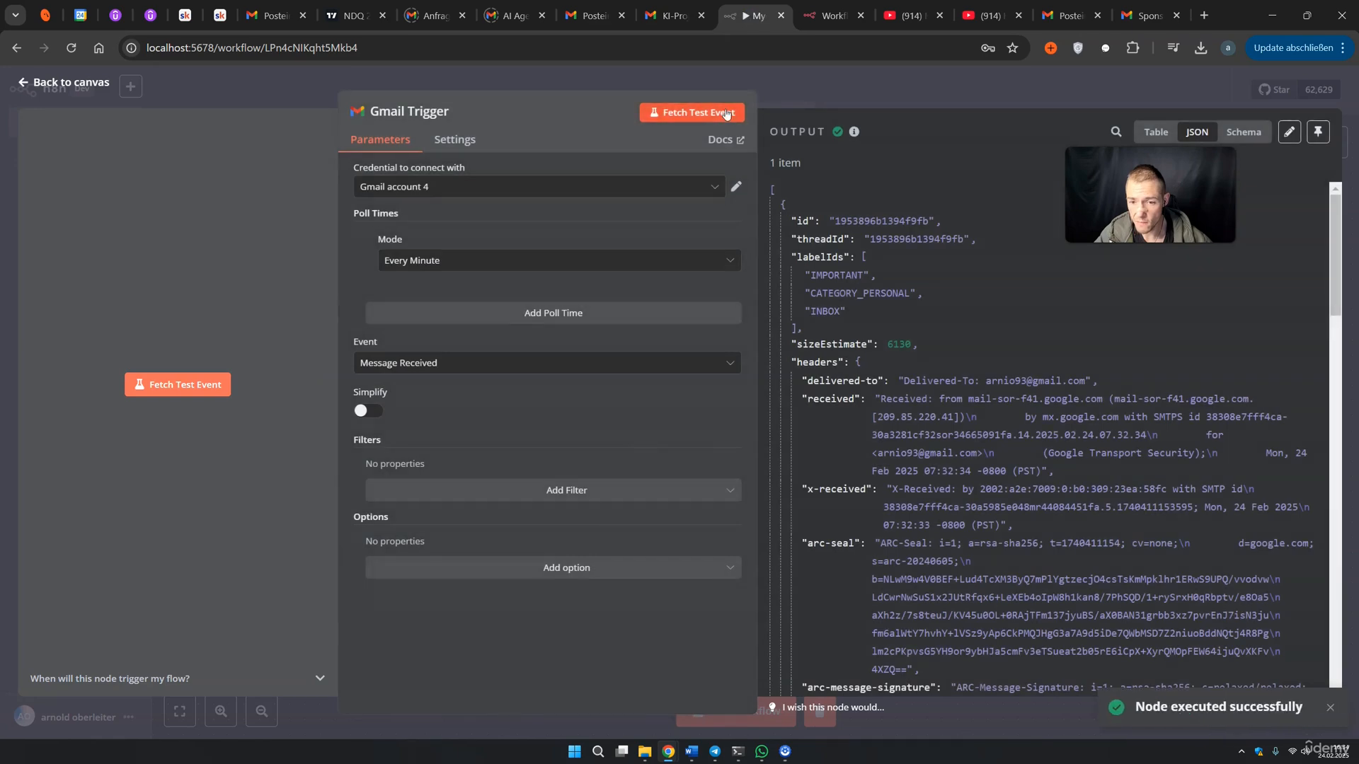
# Examine the unsimplified email output in JSON and Schema view down to the html and text fields, and return to the canvas
pyautogui.scroll(-2, 922, 339)
pyautogui.scroll(-10, 922, 339)
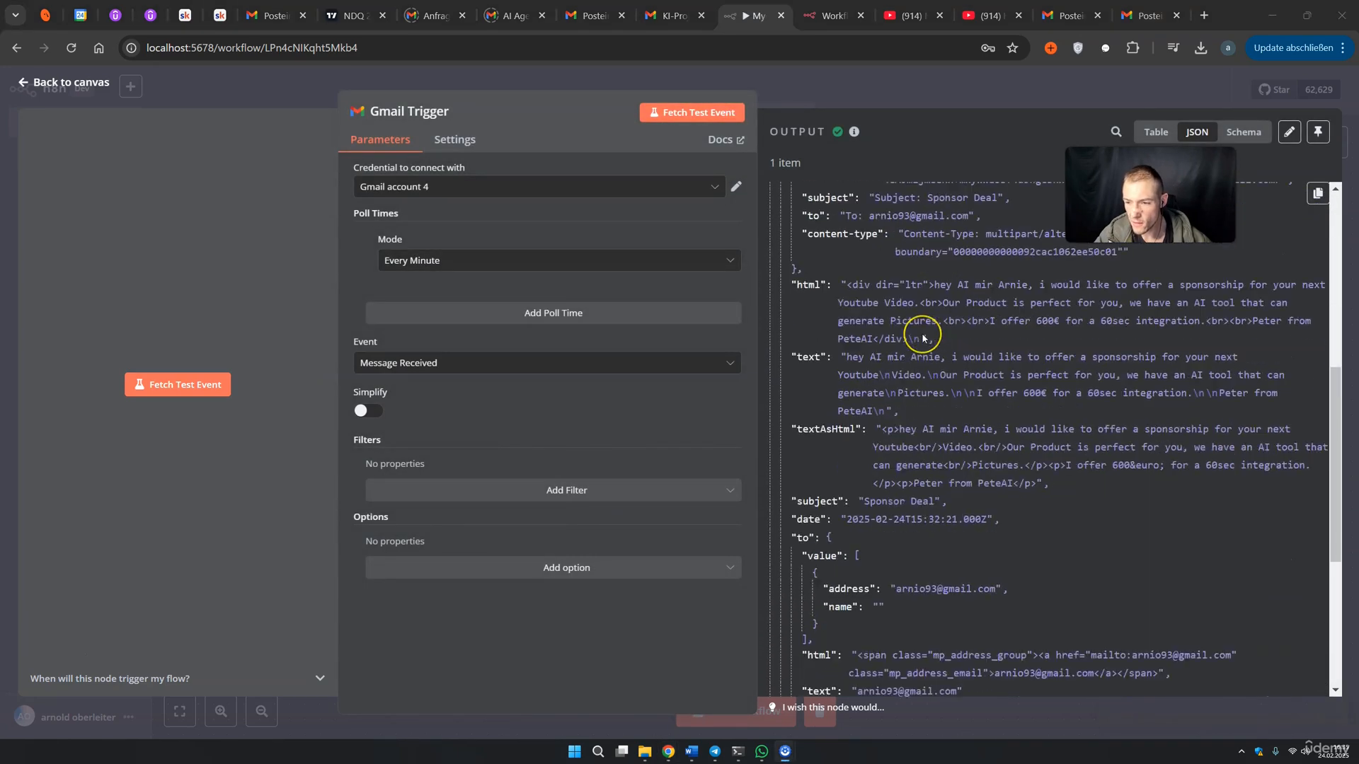
pyautogui.scroll(12, 922, 338)
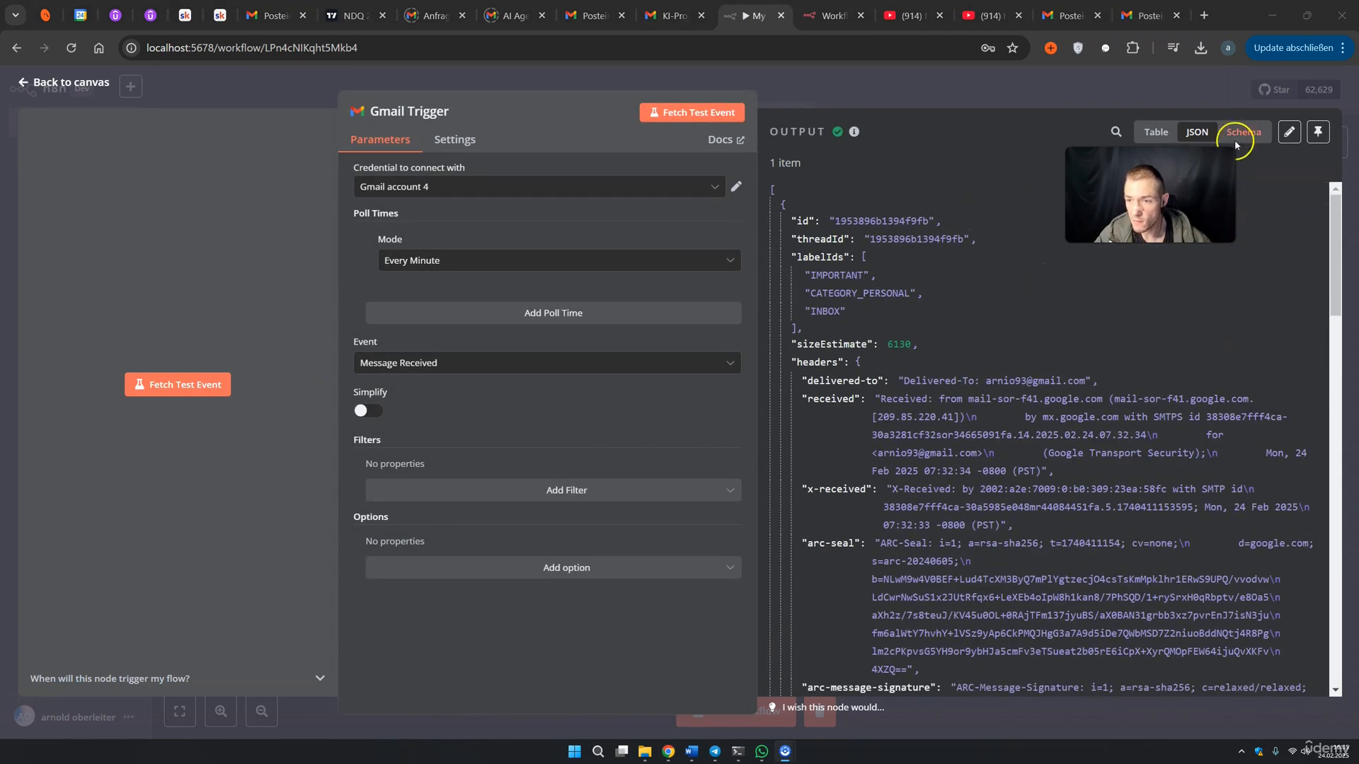
pyautogui.click(1238, 133)
pyautogui.scroll(-3, 895, 340)
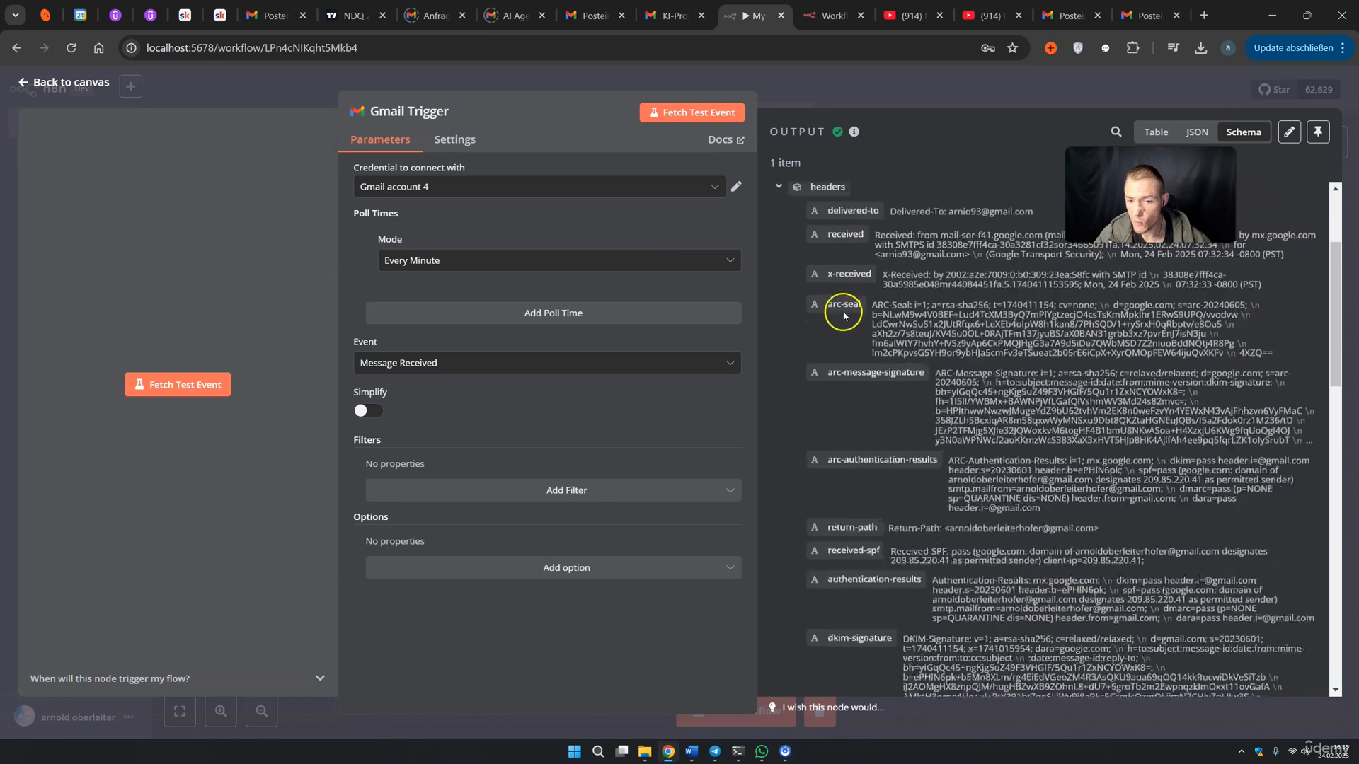
pyautogui.scroll(-8, 844, 317)
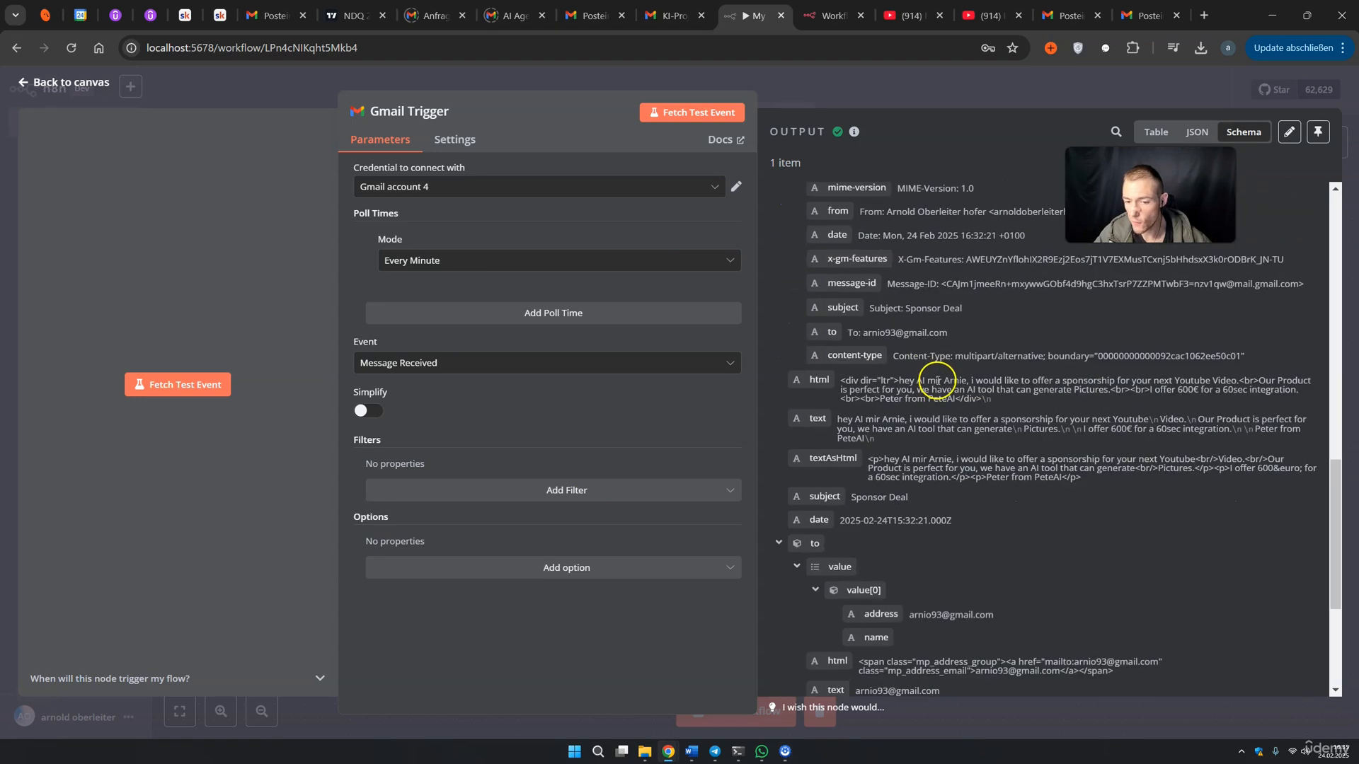
pyautogui.click(890, 105)
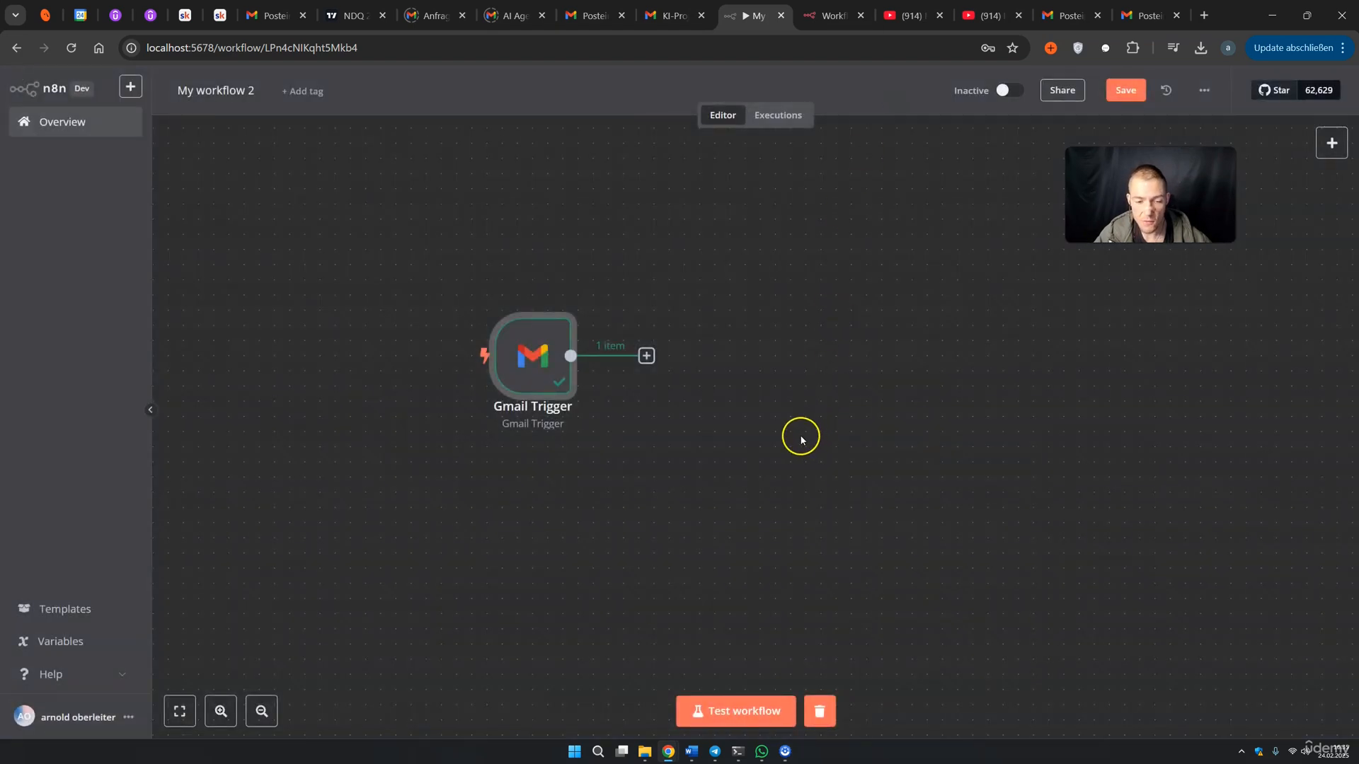
# Add an Edit Fields (Set) node after the Gmail trigger
pyautogui.click(645, 357)
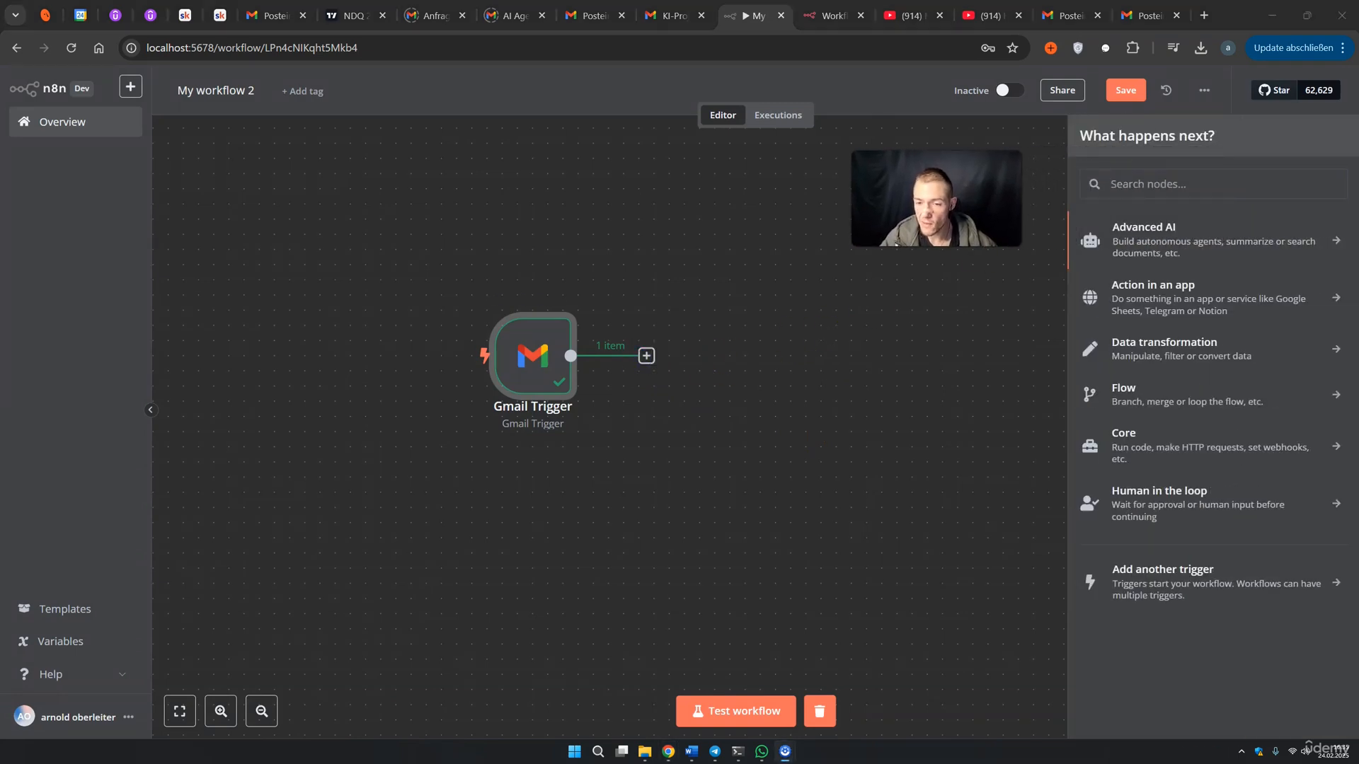
pyautogui.write('set')
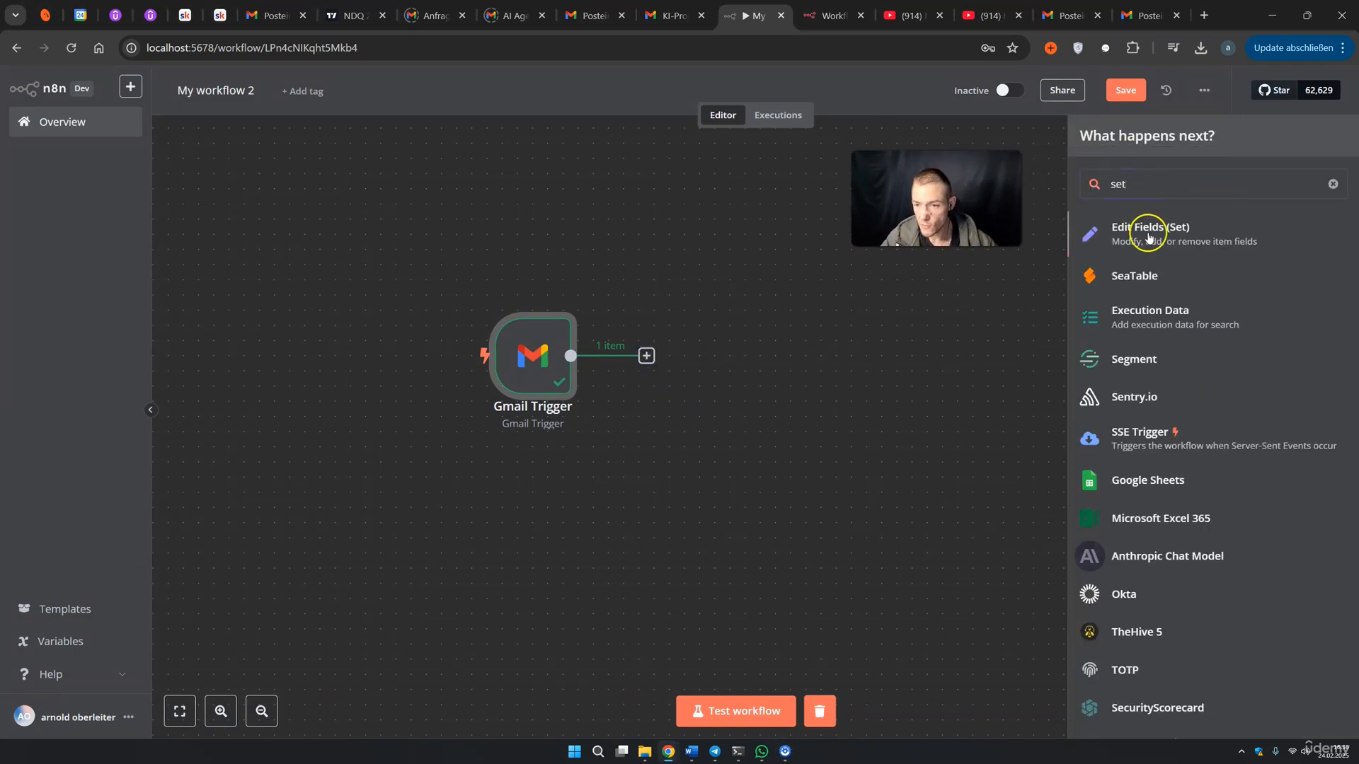
pyautogui.click(1148, 237)
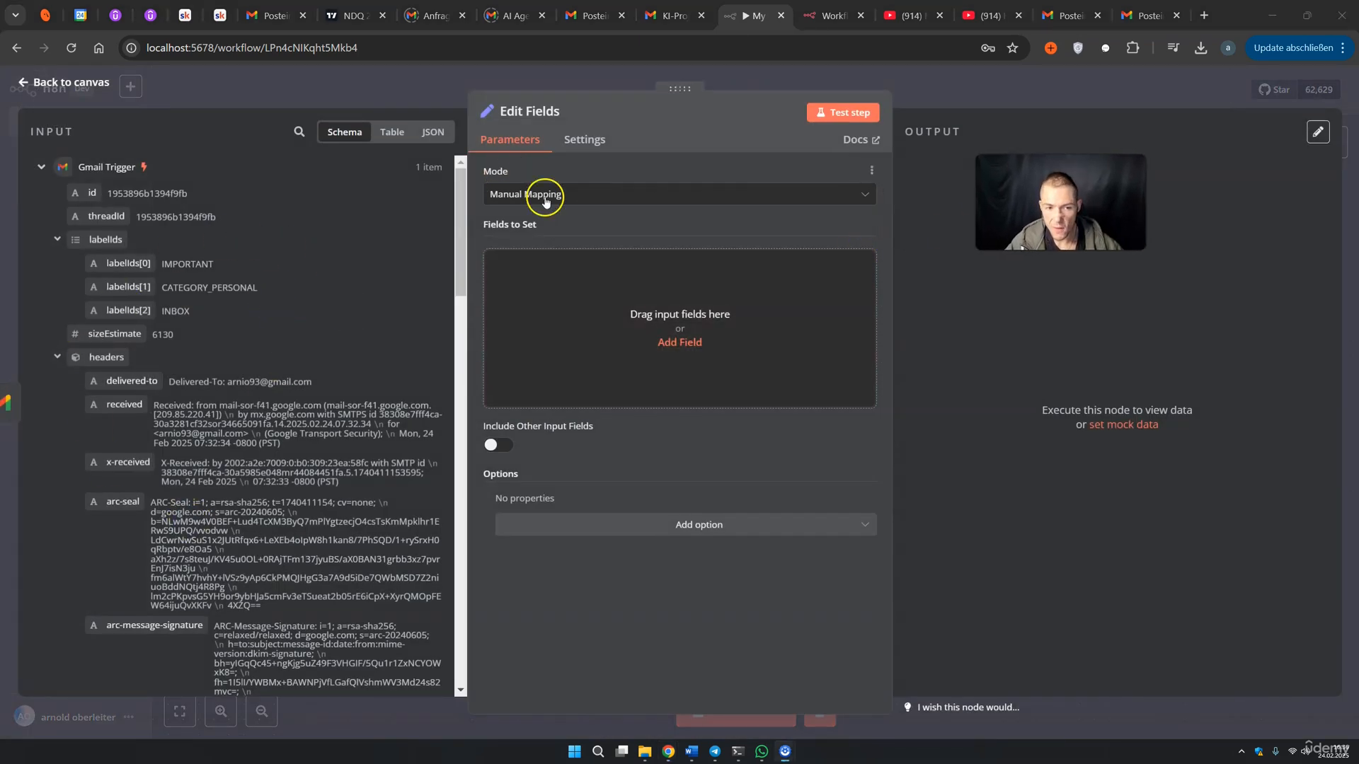
# Add a string field named Email Context, switch its value to an expression and open it in the expanded expression editor
pyautogui.click(576, 325)
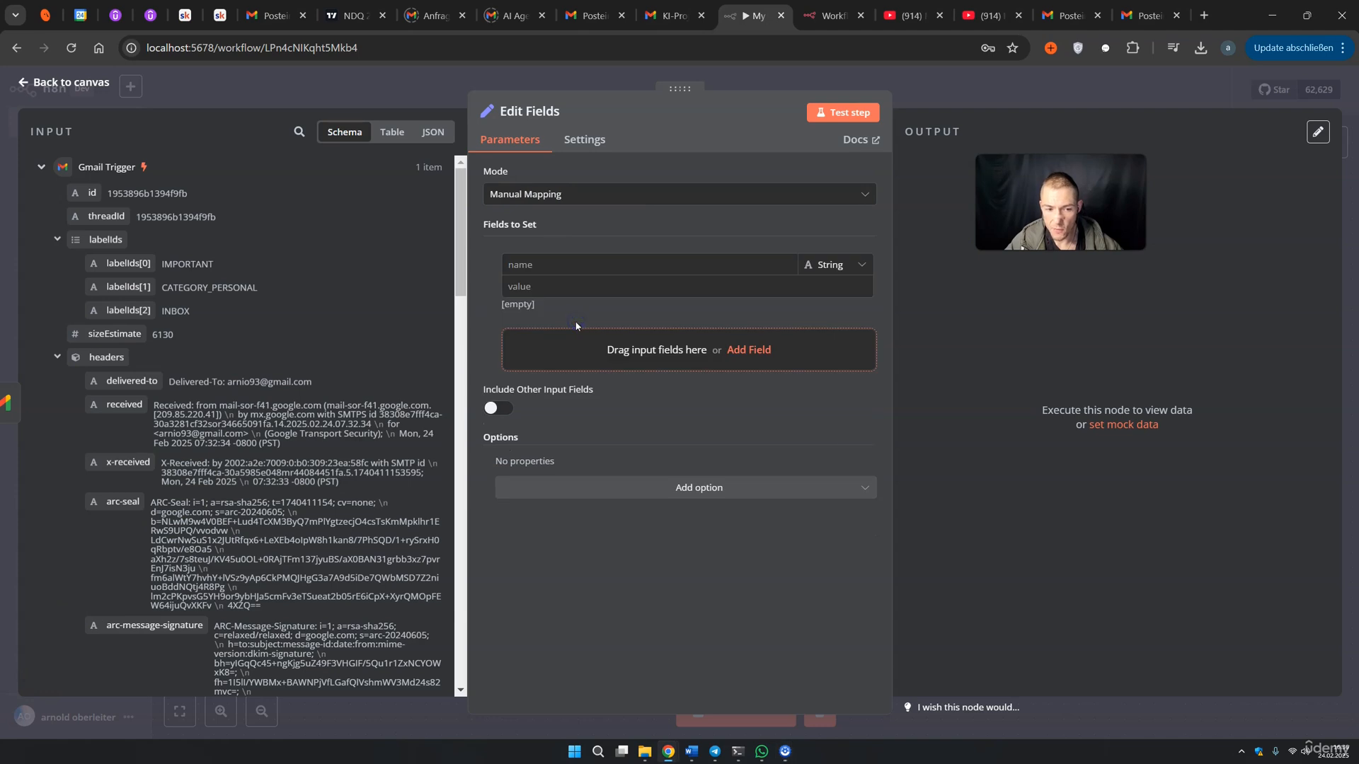
pyautogui.click(570, 265)
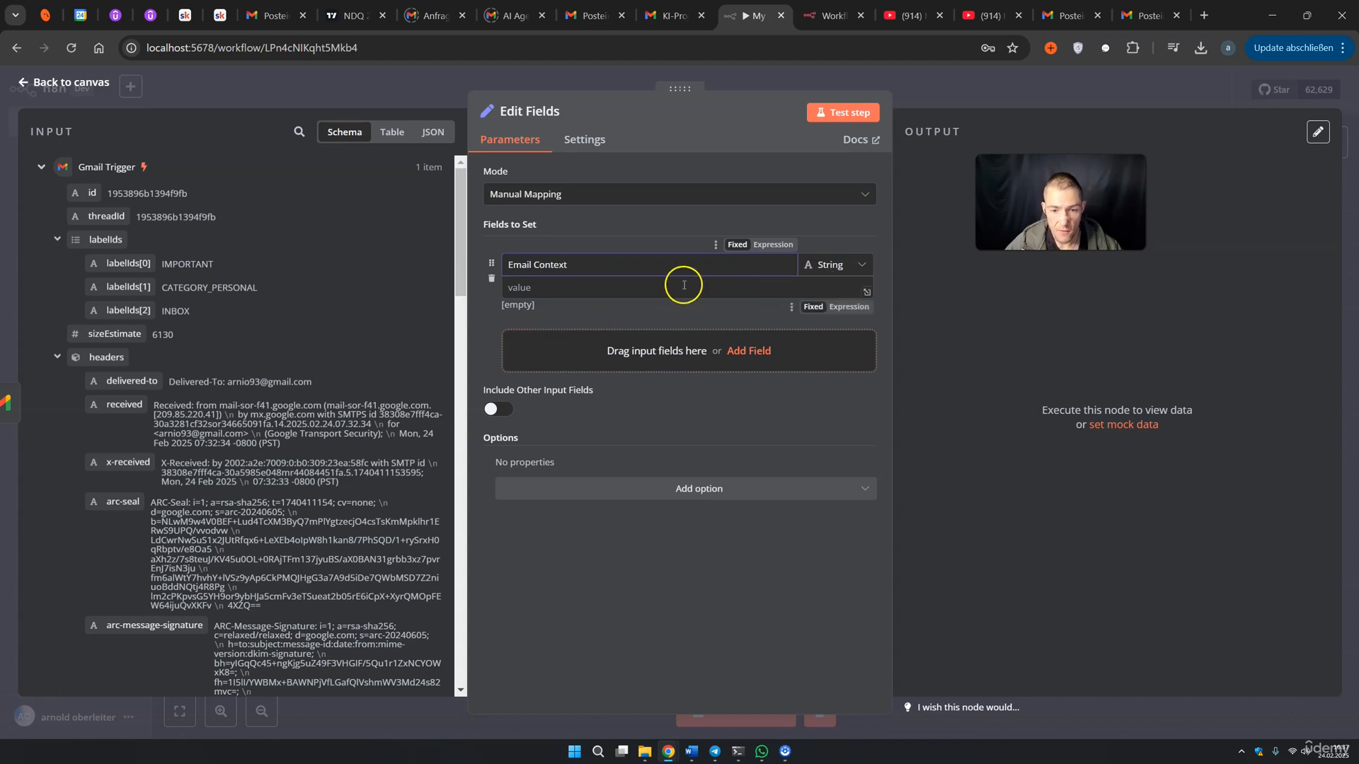
pyautogui.click(839, 307)
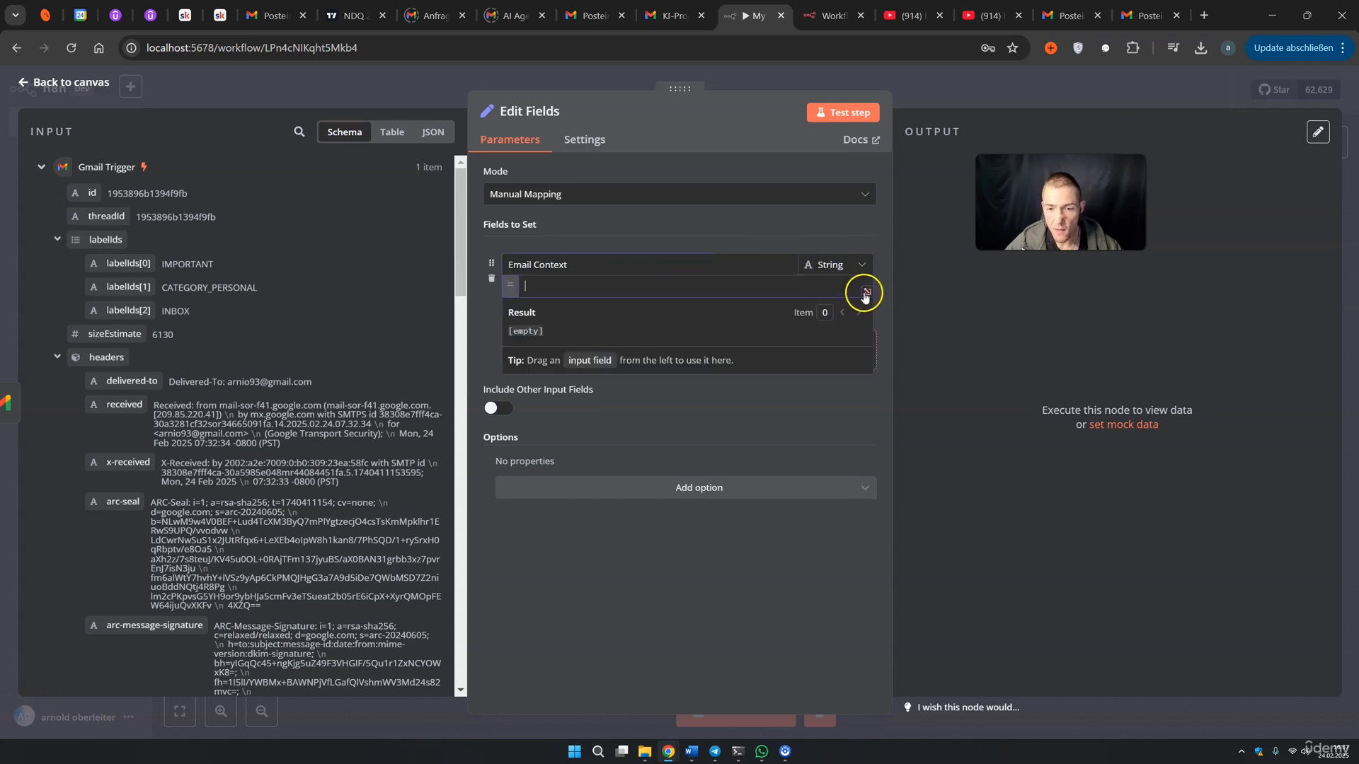
pyautogui.click(866, 293)
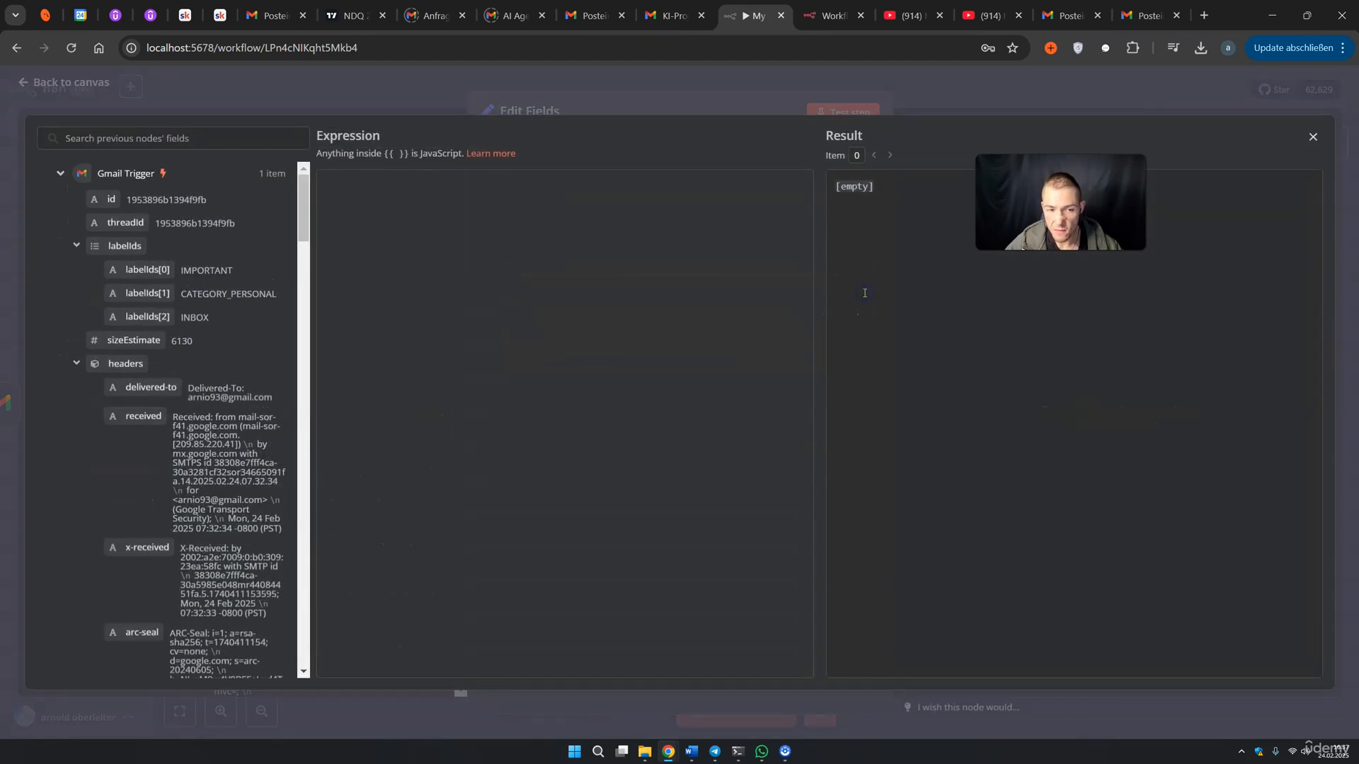
# Begin the Email Context expression with the word From followed by the Gmail header's from field, {{ $json.headers.from }}
pyautogui.click(450, 216)
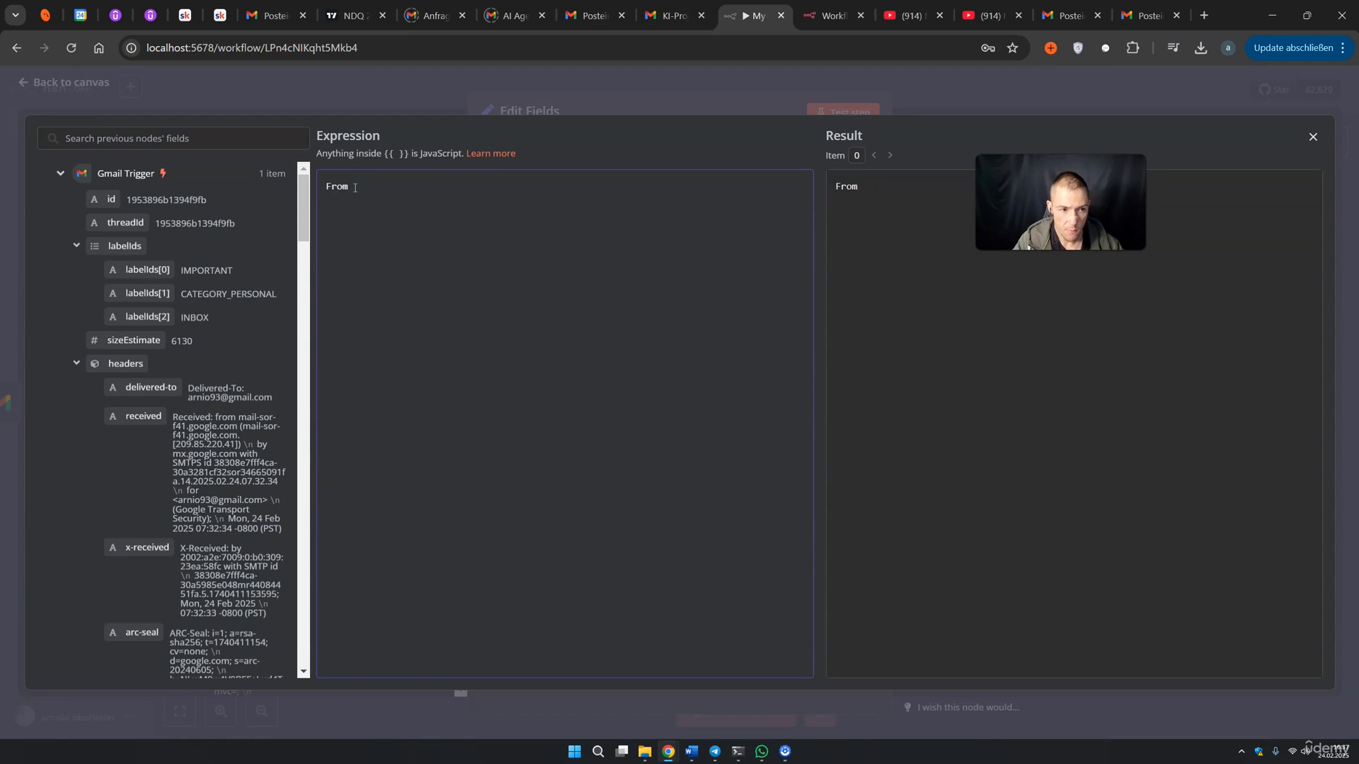
pyautogui.scroll(-20, 113, 381)
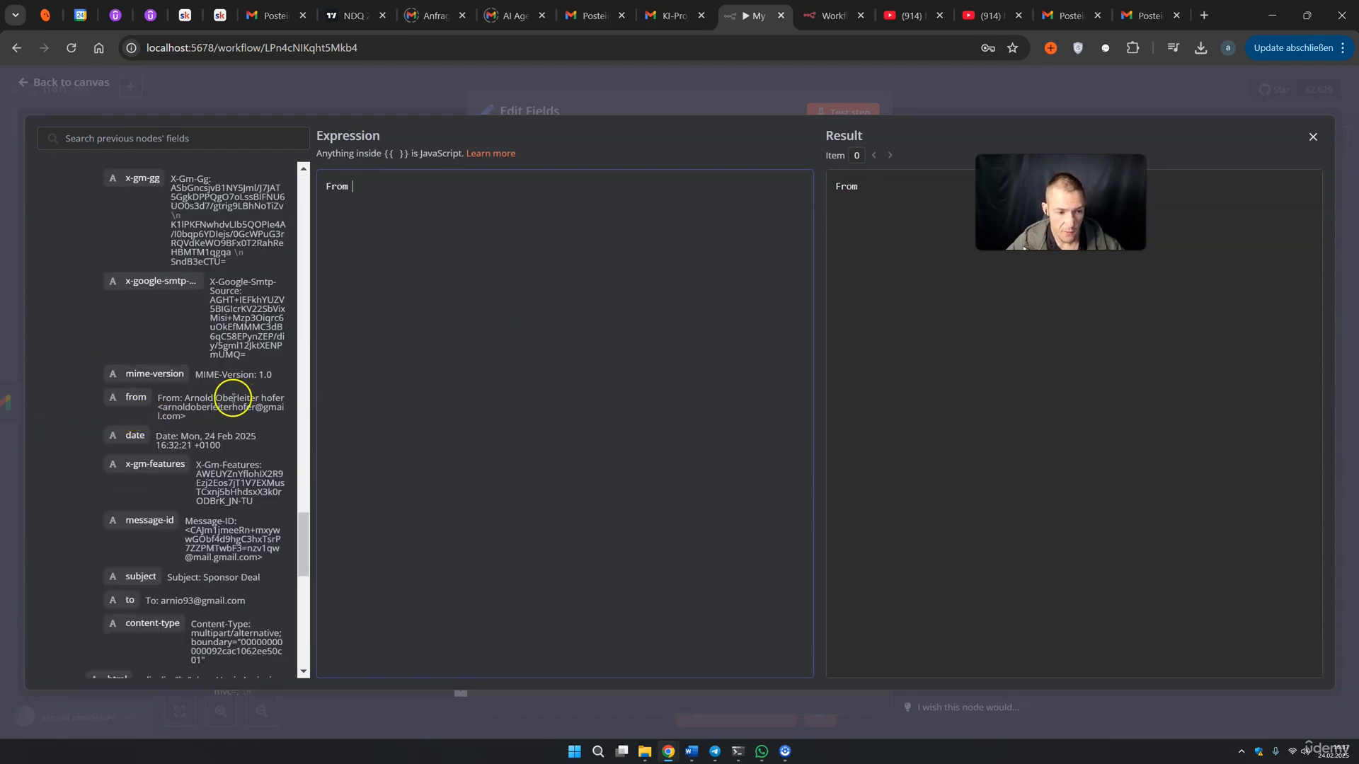
pyautogui.moveTo(136, 397); pyautogui.dragTo(351, 186)
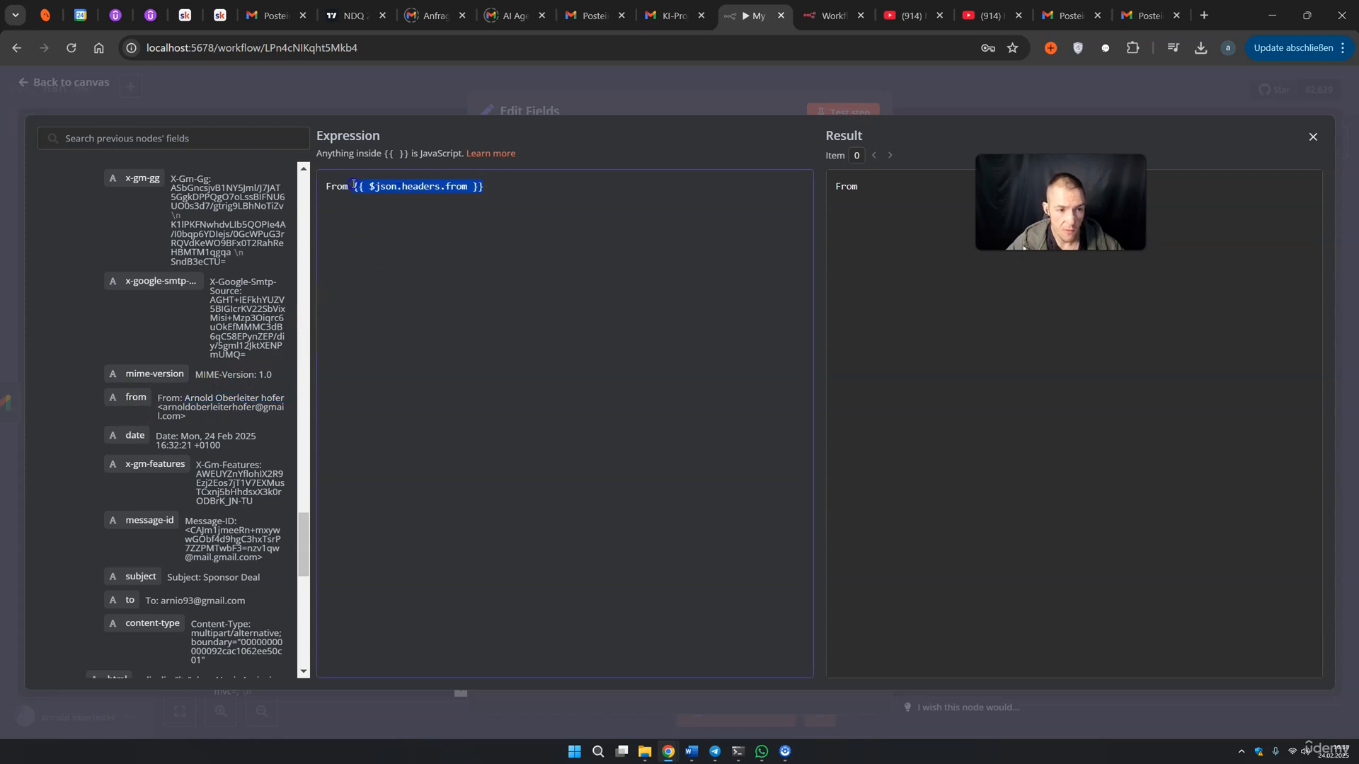
pyautogui.click(371, 219)
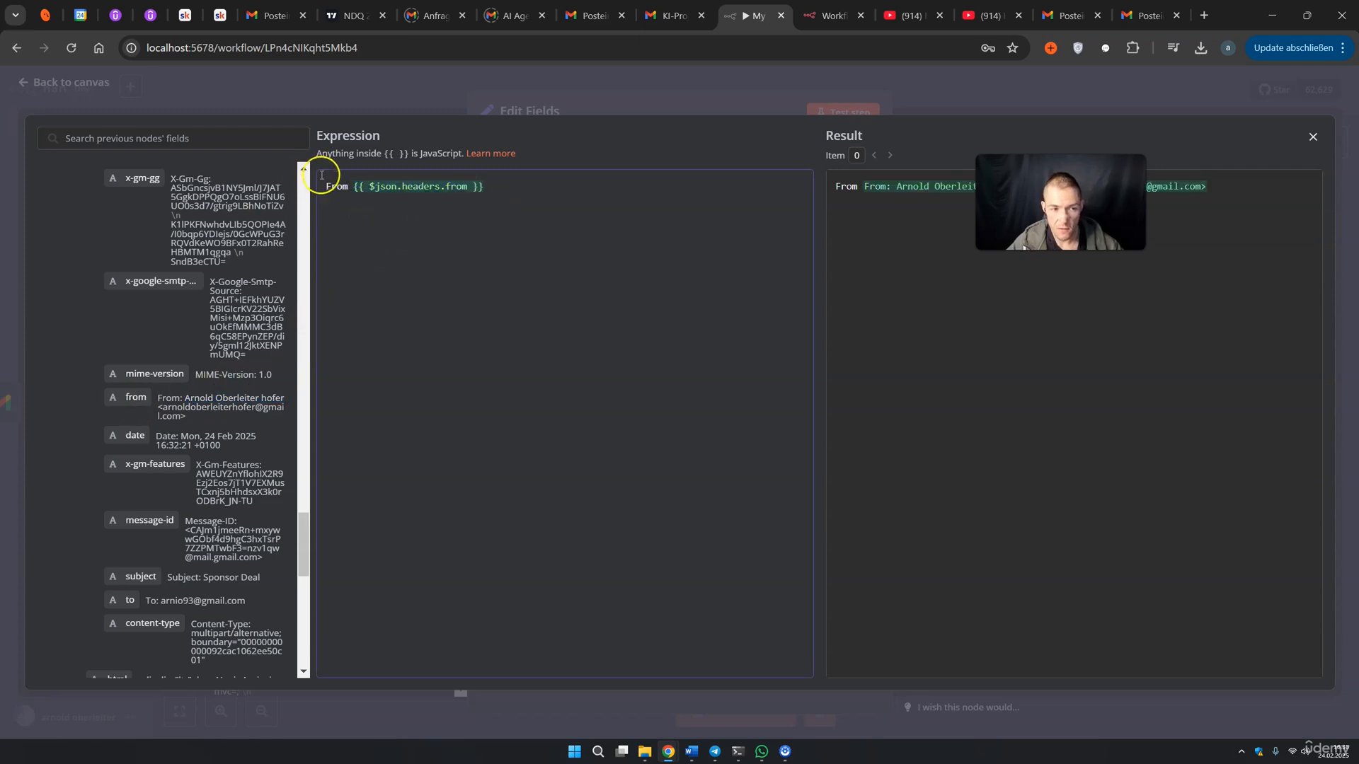
# Put a colon after From and add a separate line "Subject:" followed by {{ $json.headers.subject }}
pyautogui.write(':Subje')
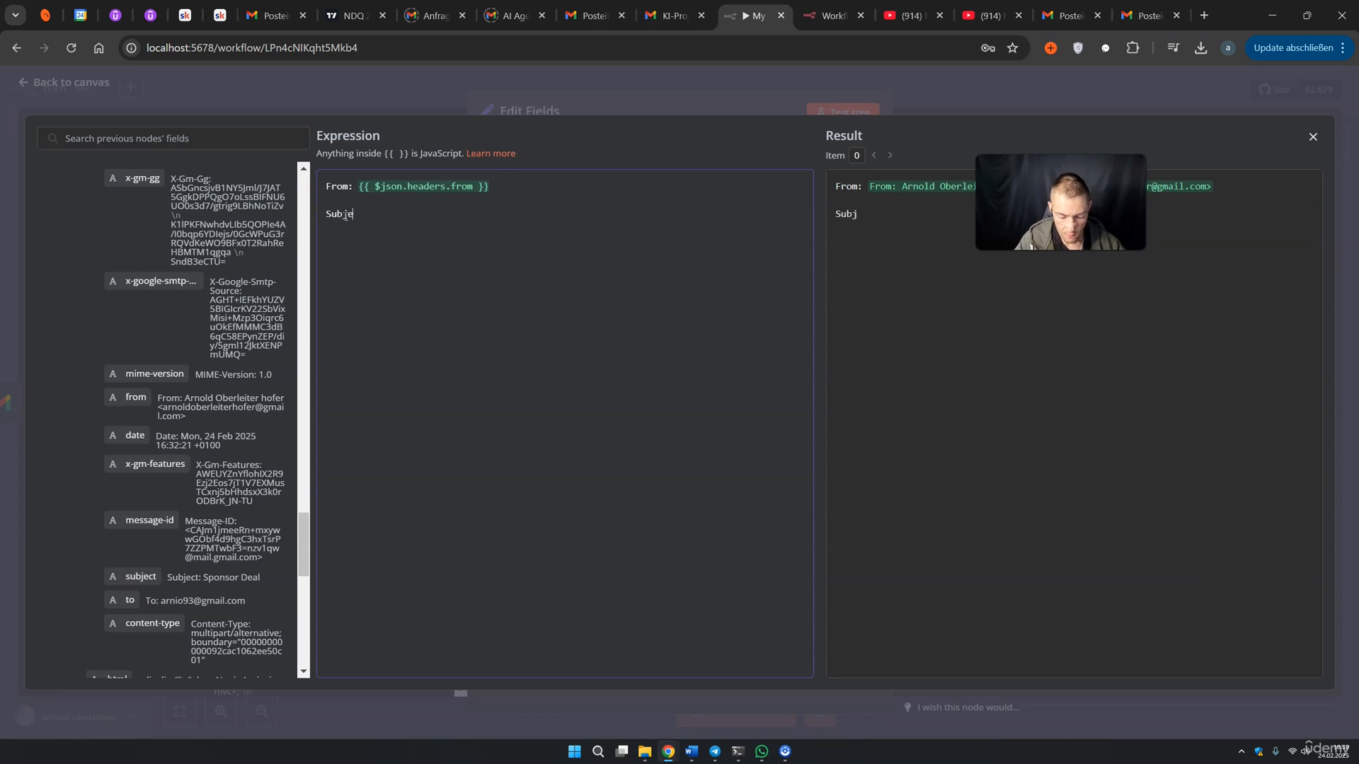
pyautogui.write('ct:')
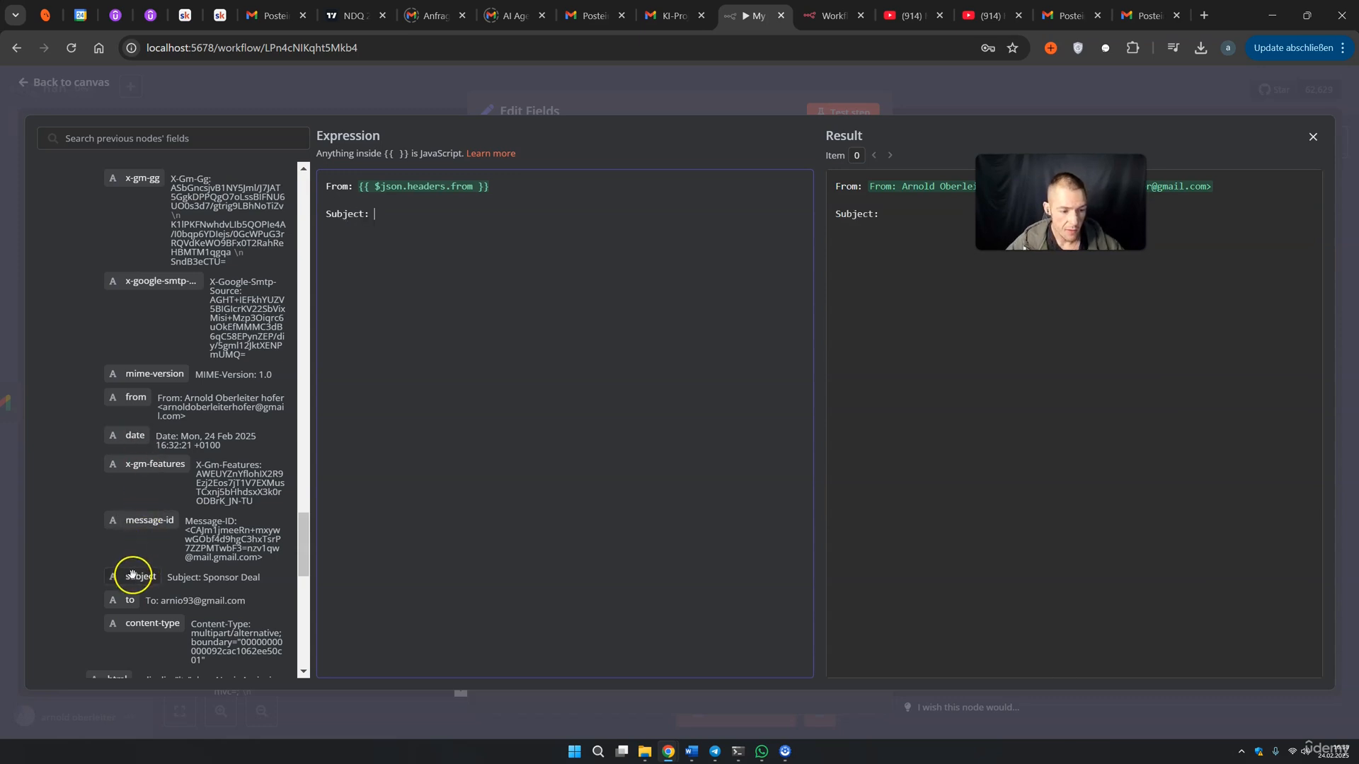
pyautogui.moveTo(134, 574); pyautogui.dragTo(385, 225)
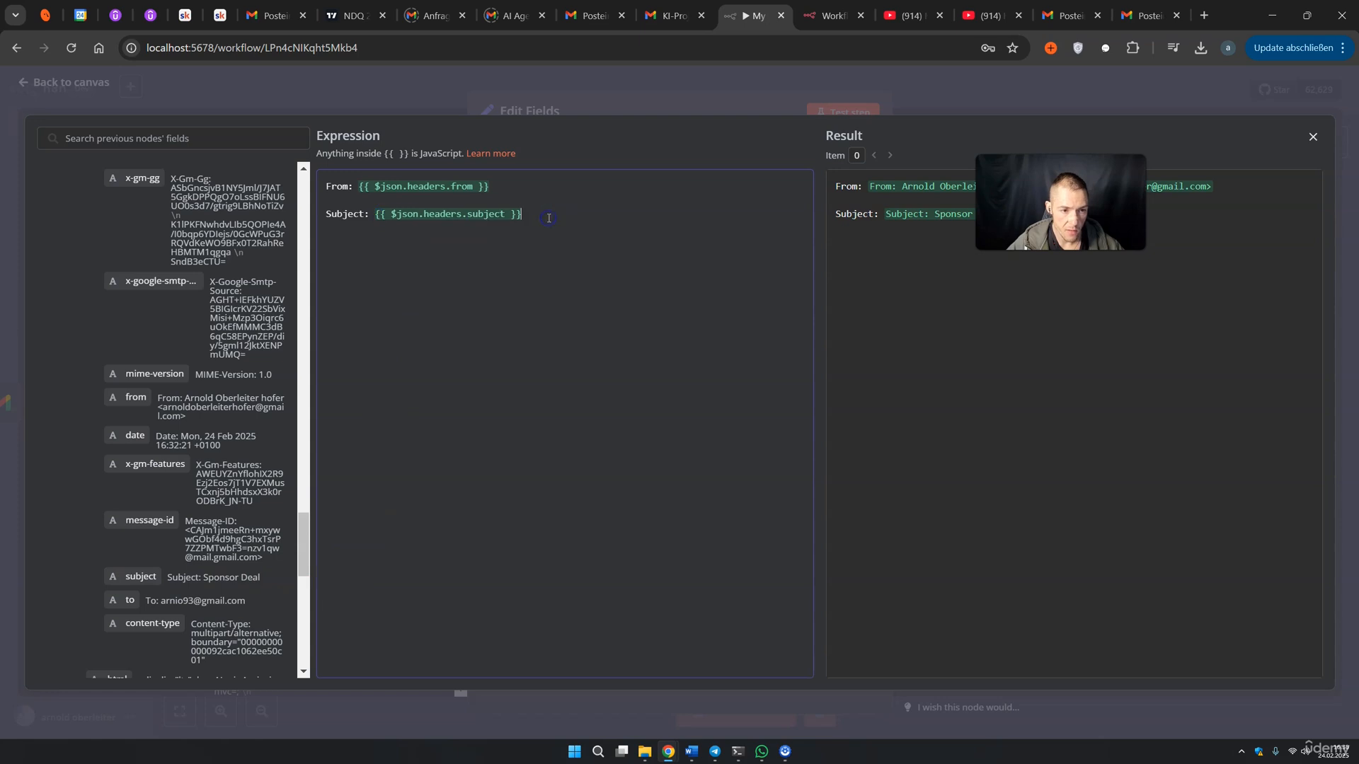
# Add a separate line "Email Body:" followed by the email's plain text field, {{ $json.text }}
pyautogui.write('Email Body:')
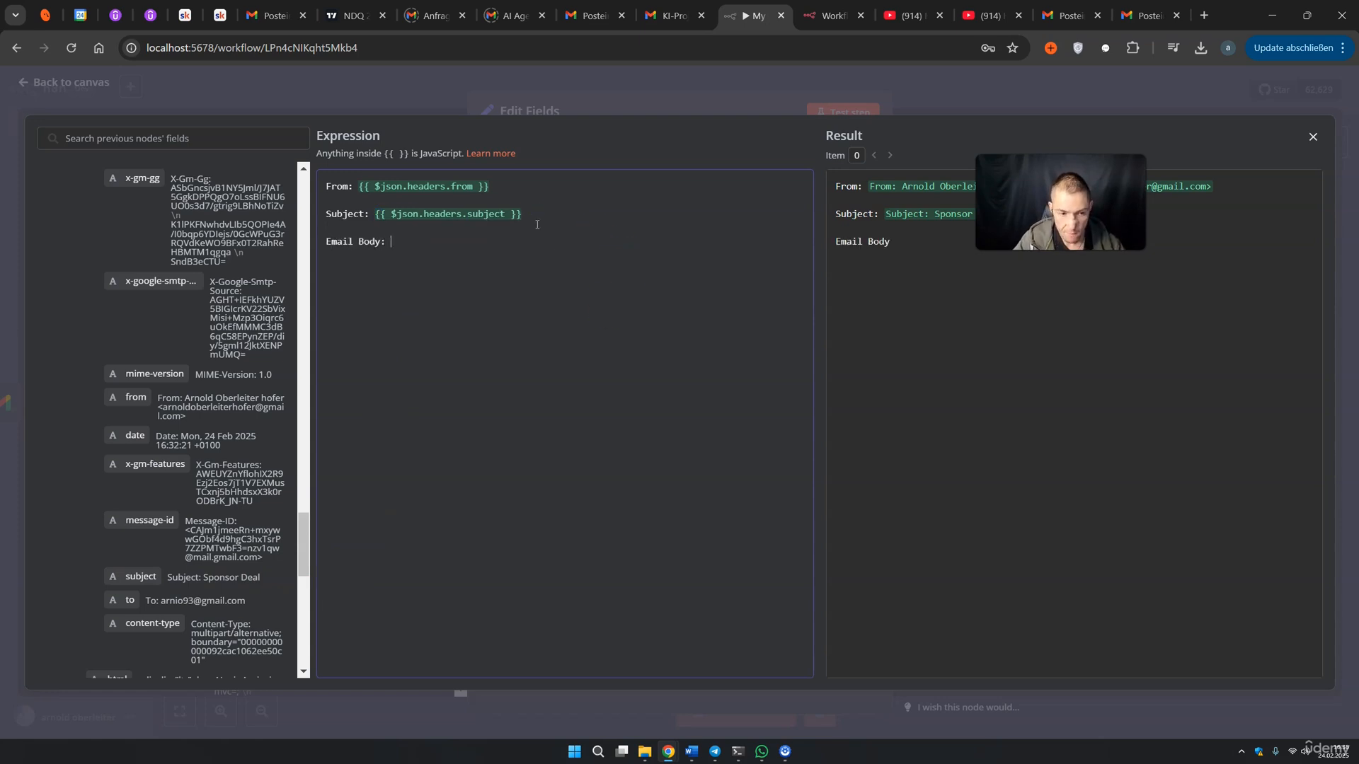
pyautogui.scroll(-4, 204, 452)
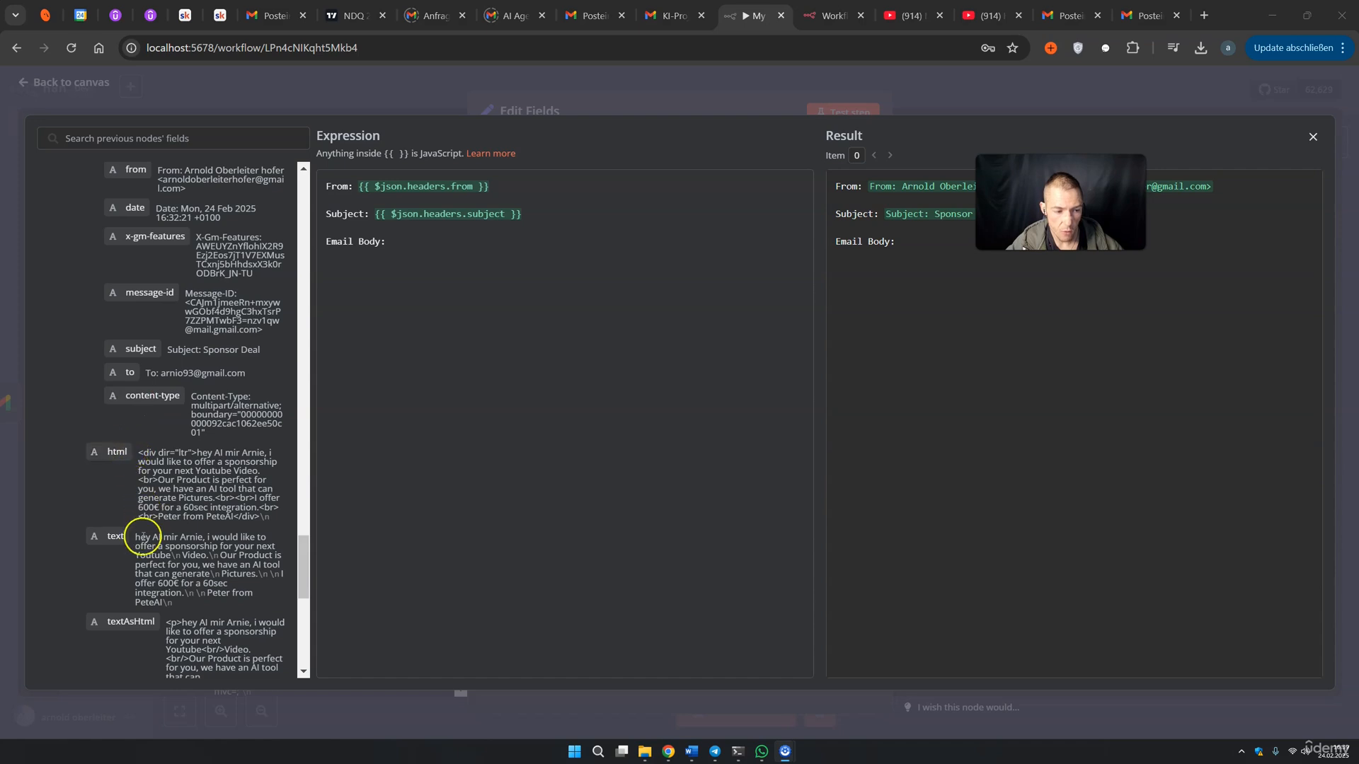
pyautogui.moveTo(138, 539); pyautogui.dragTo(398, 244)
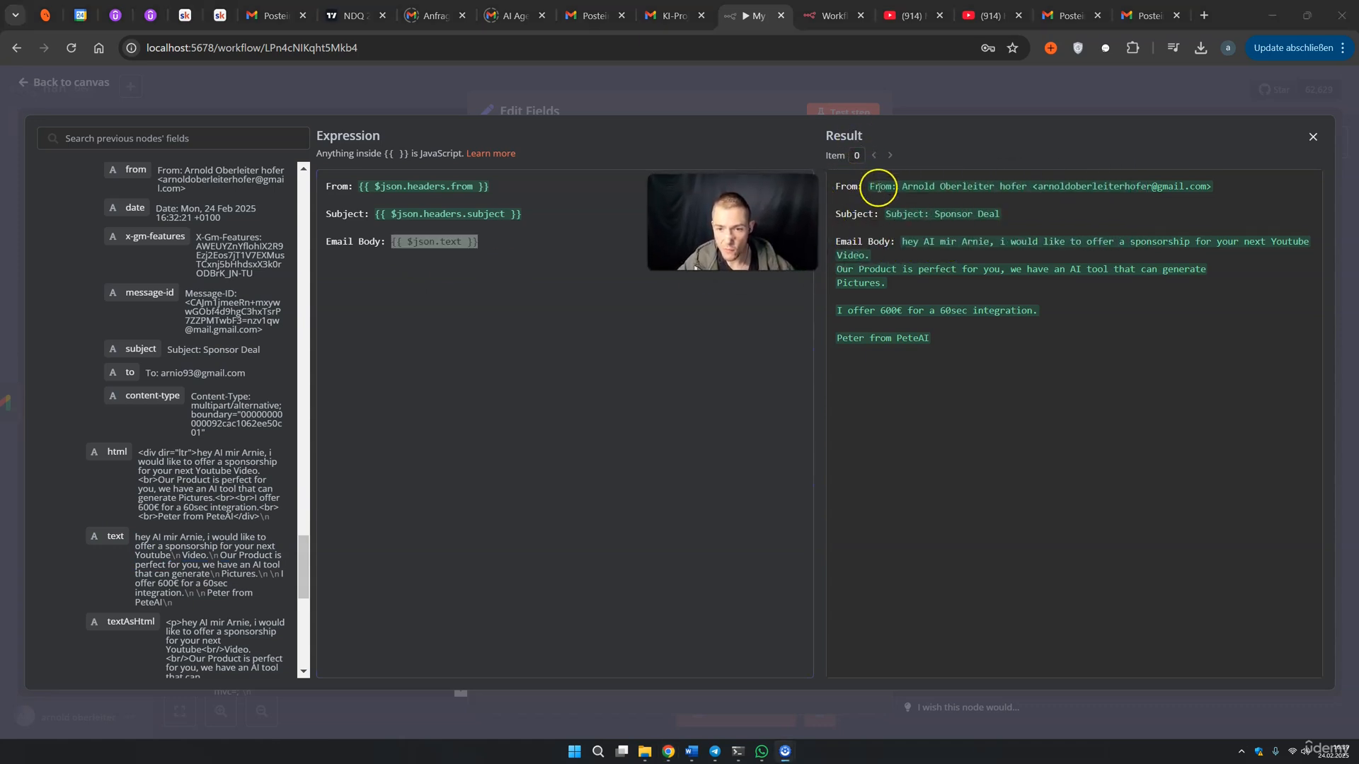
# Check the sender, subject and body in the expression's result preview, and close the expression editor
pyautogui.moveTo(902, 187); pyautogui.dragTo(1176, 187)
pyautogui.click(896, 214)
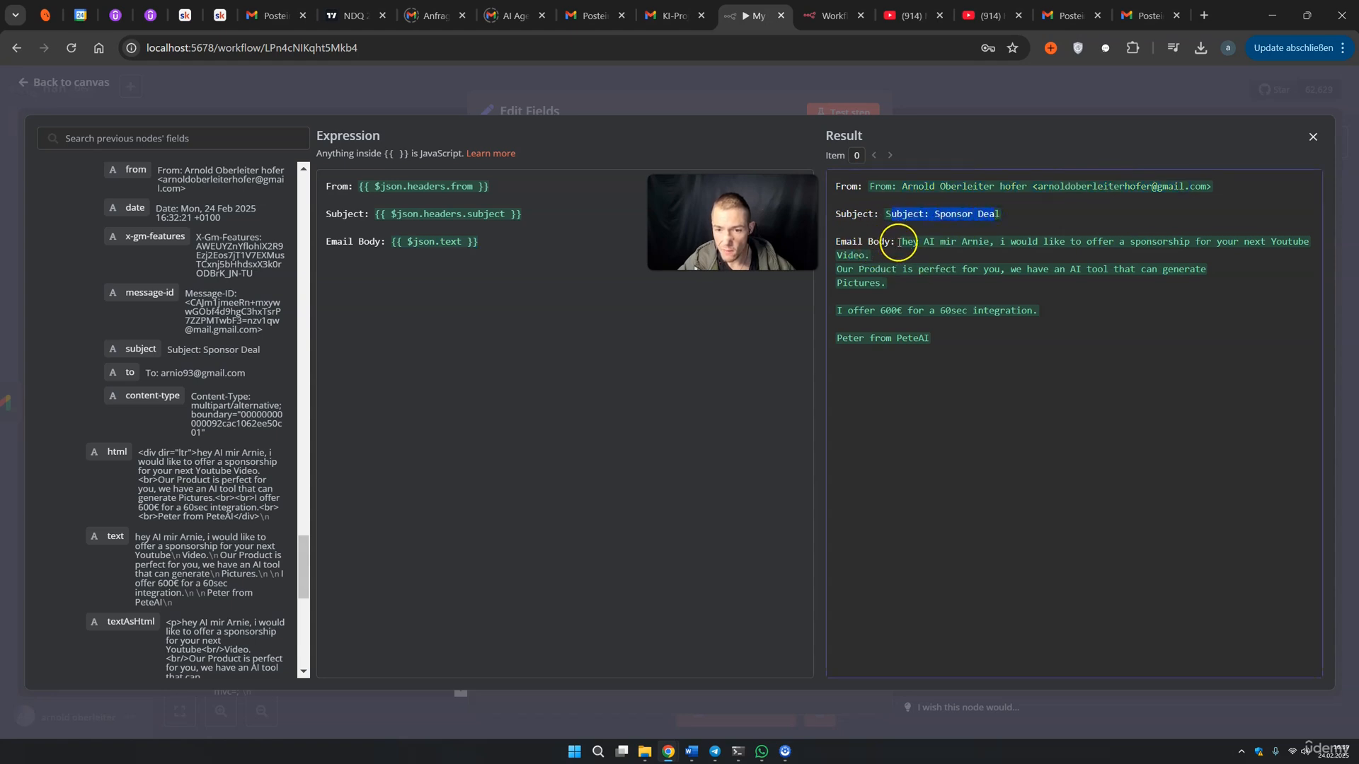
pyautogui.moveTo(898, 242); pyautogui.dragTo(947, 342)
pyautogui.click(948, 347)
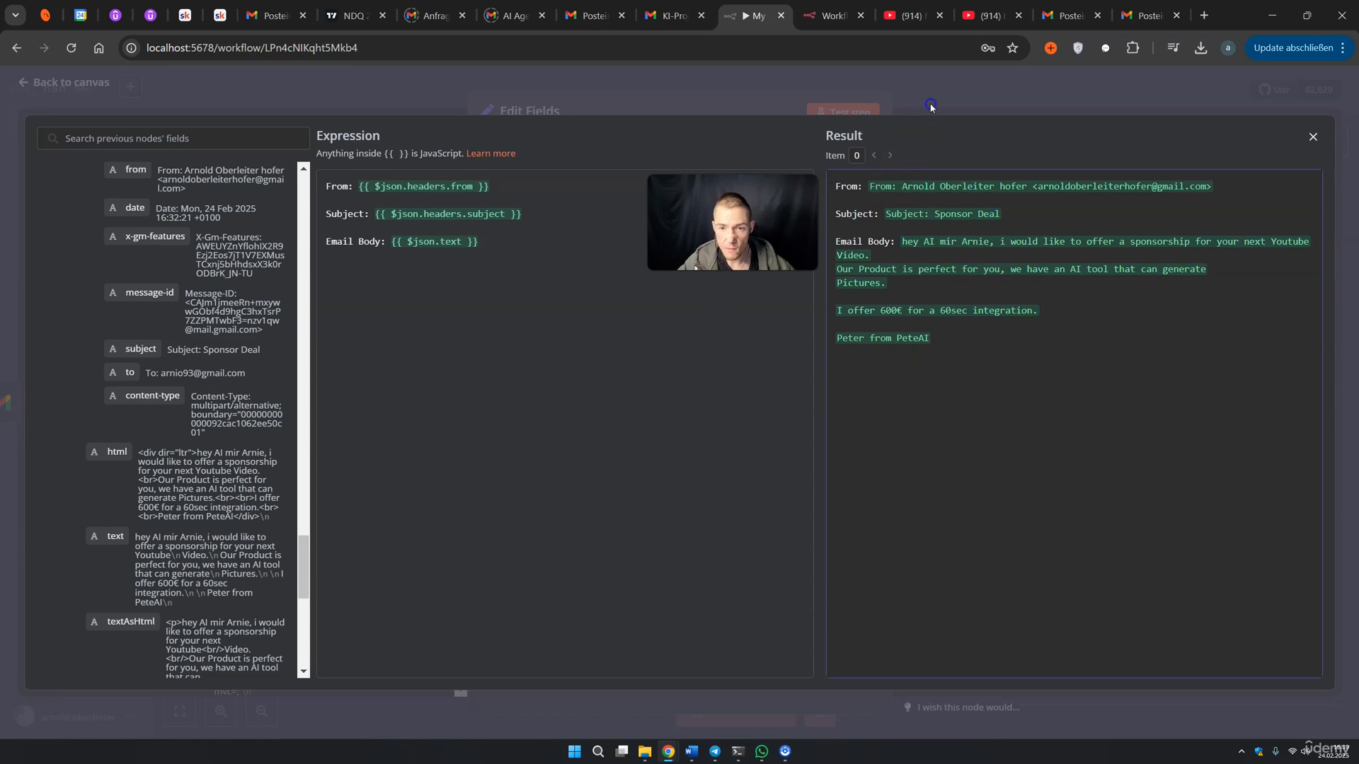
pyautogui.press('Escape')
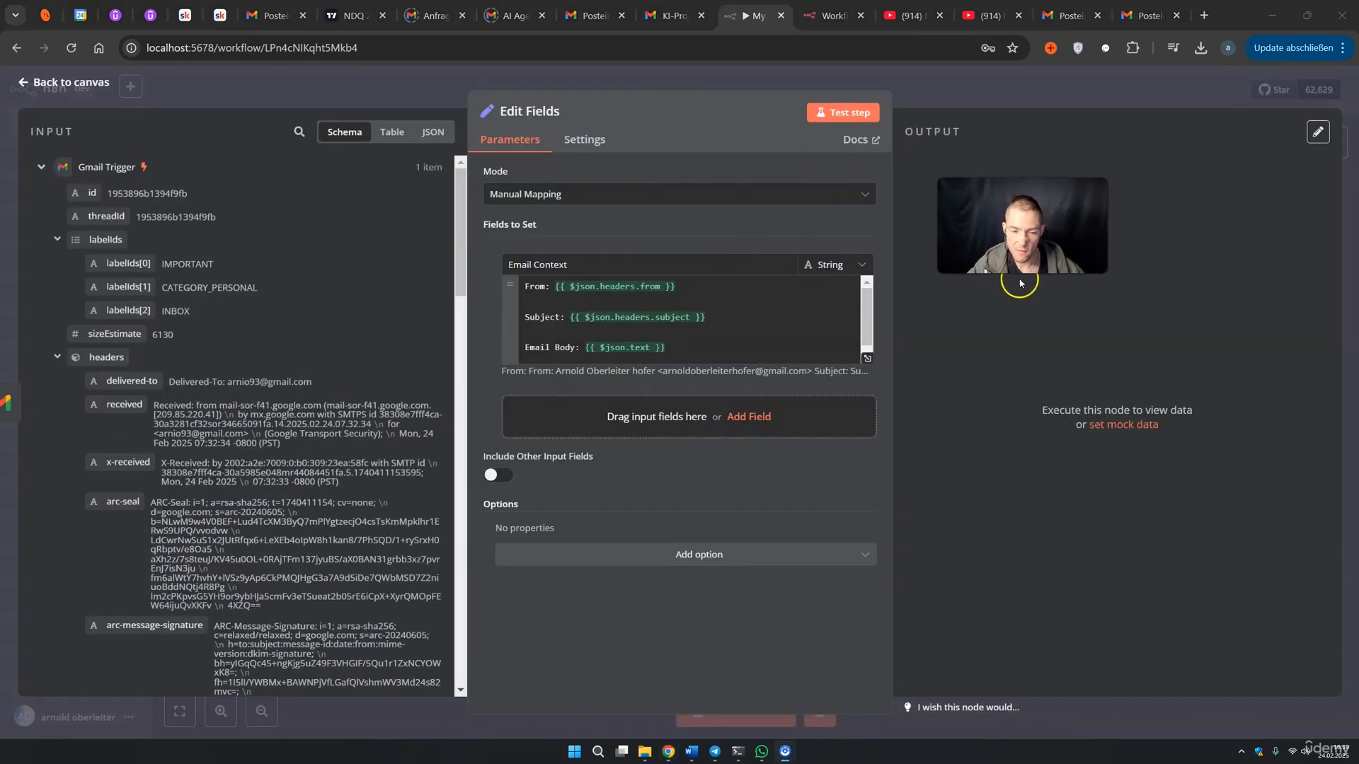
# Test the Edit Fields node, review its Email Context output and return to the canvas
pyautogui.click(850, 115)
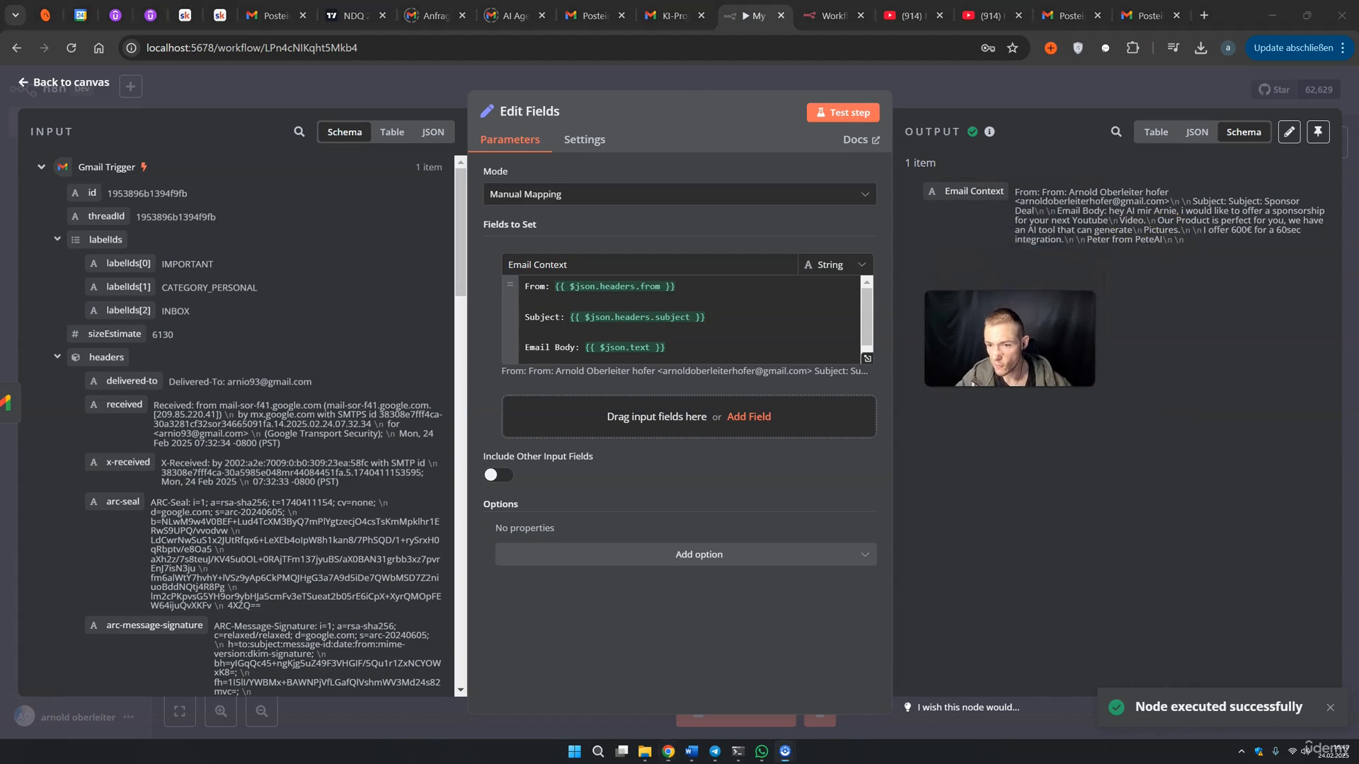
pyautogui.moveTo(1021, 193); pyautogui.dragTo(1150, 239)
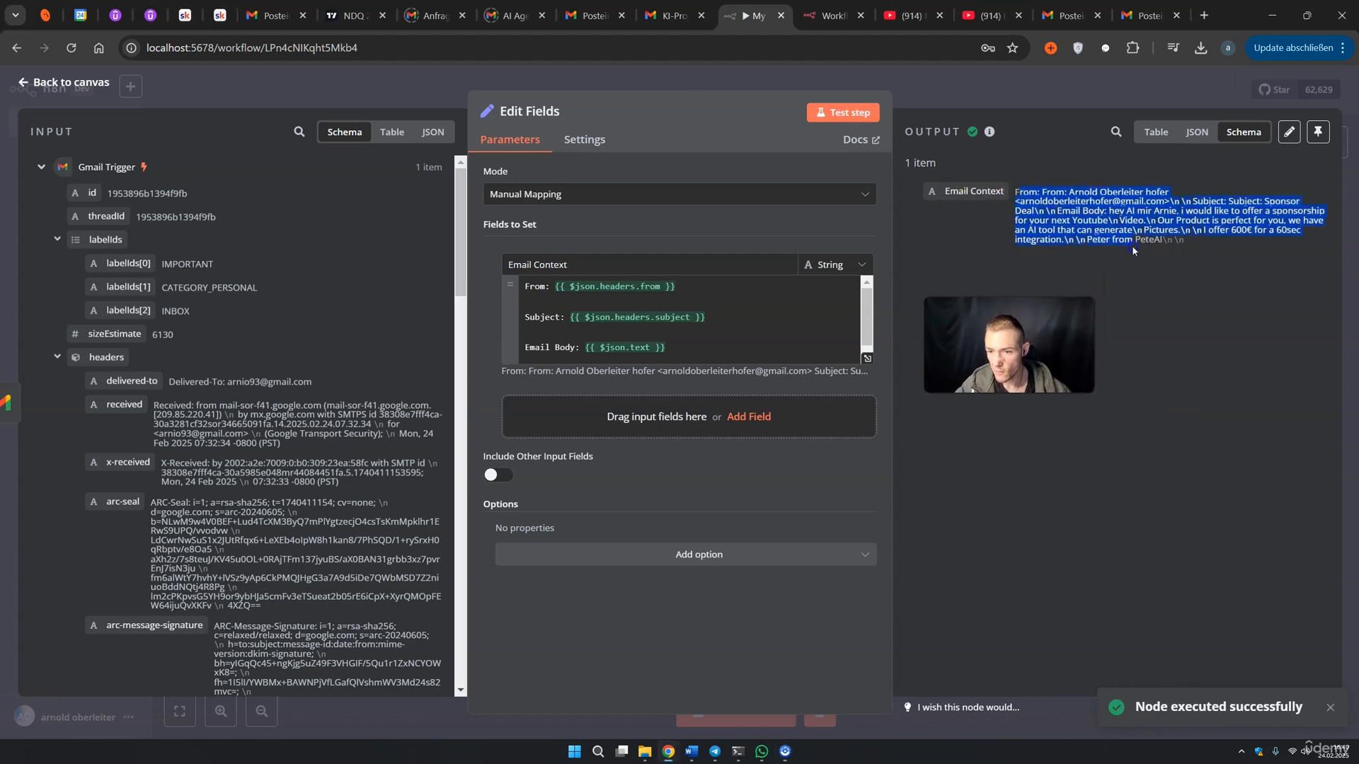
pyautogui.click(920, 104)
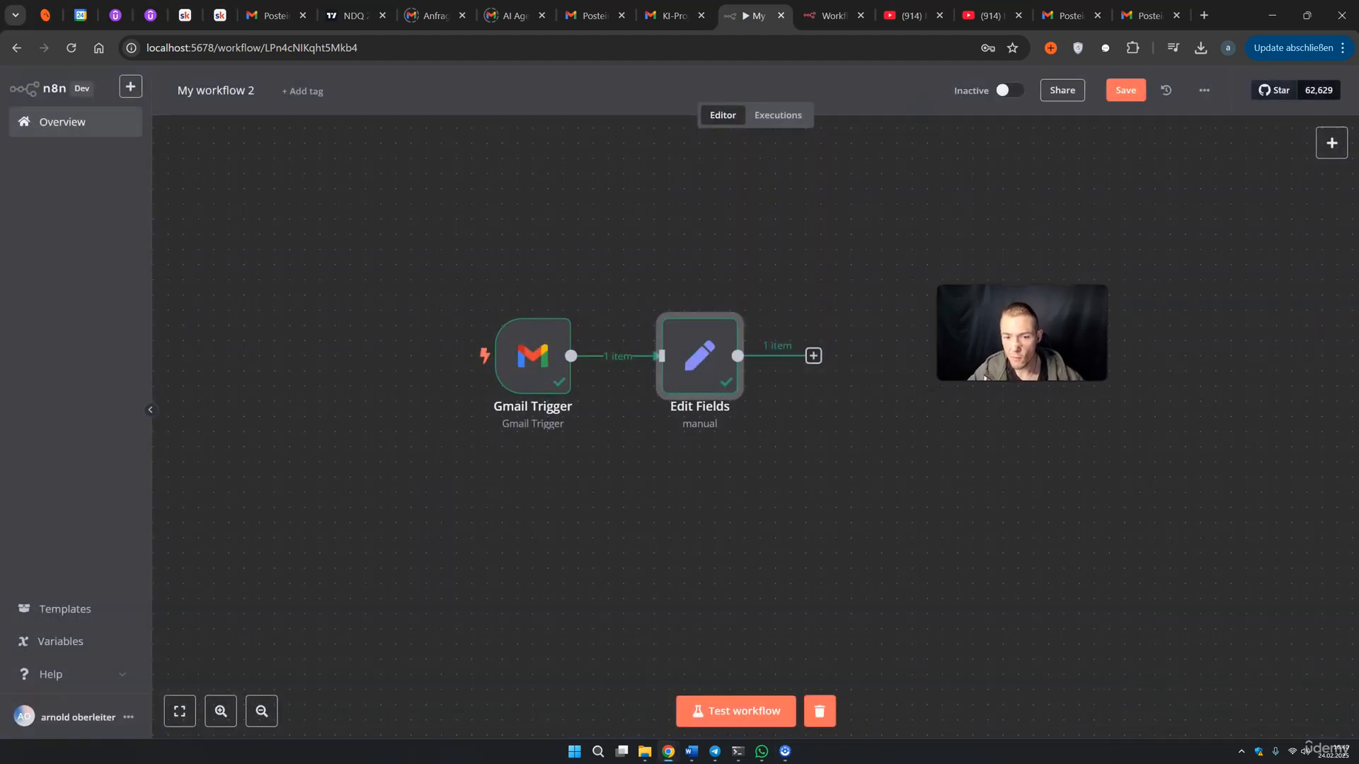
# Rename the workflow as Sponsor reply and save it
pyautogui.click(249, 94)
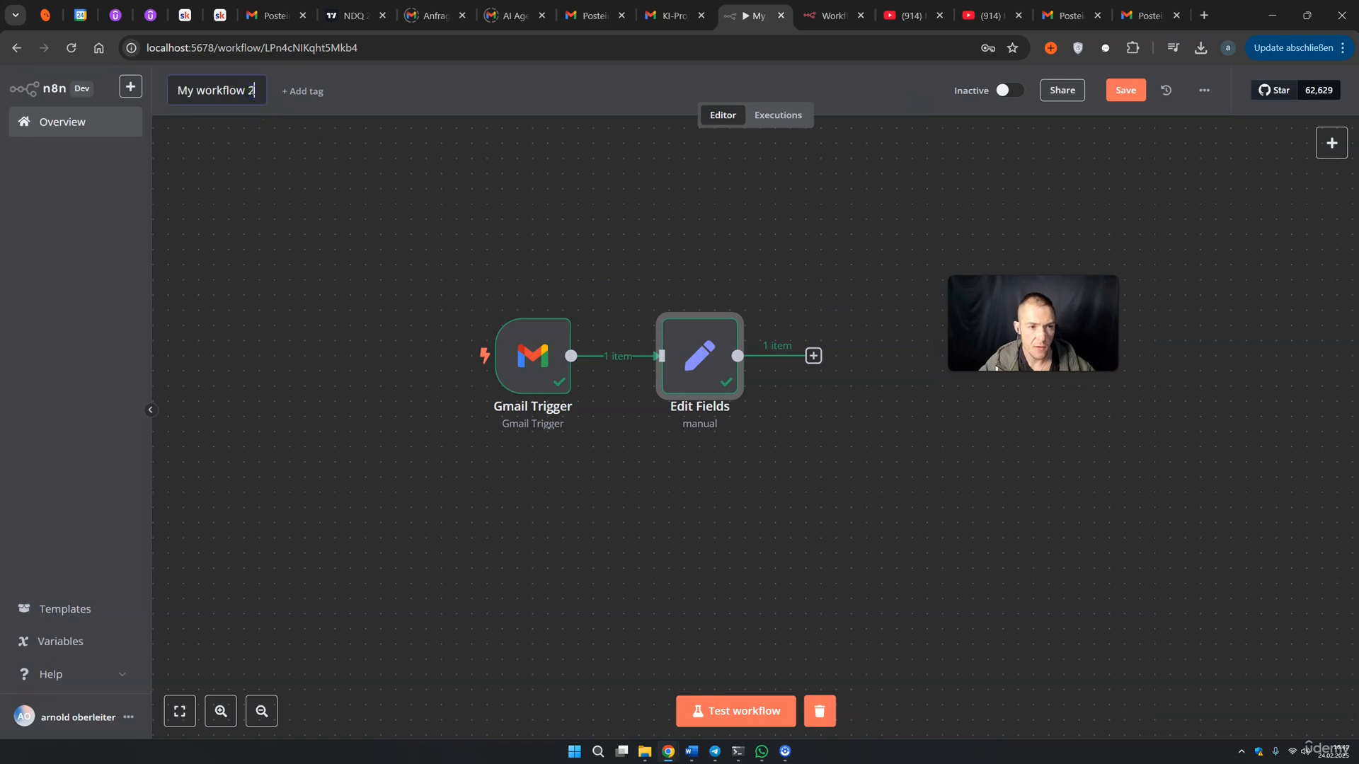
pyautogui.moveTo(253, 92); pyautogui.dragTo(186, 92)
pyautogui.write('Sponsor reply')
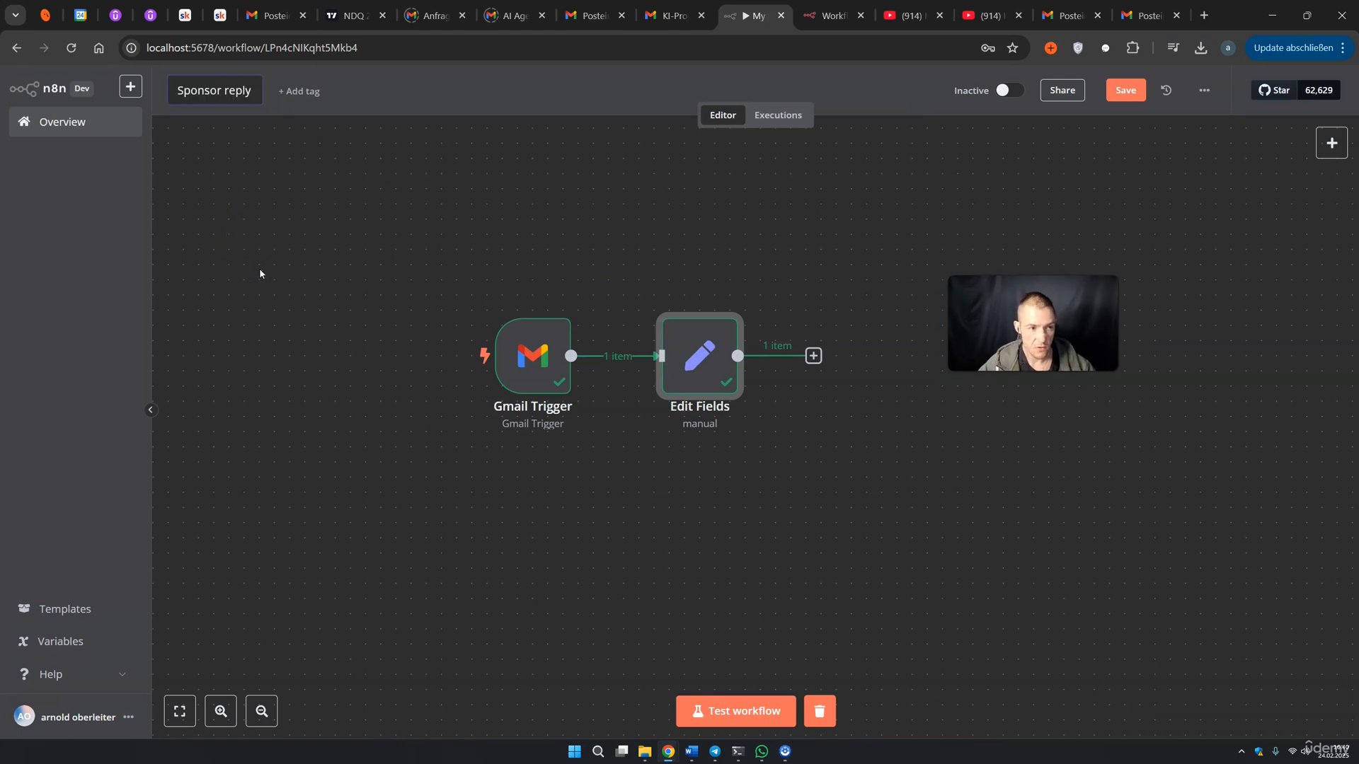
pyautogui.click(1112, 98)
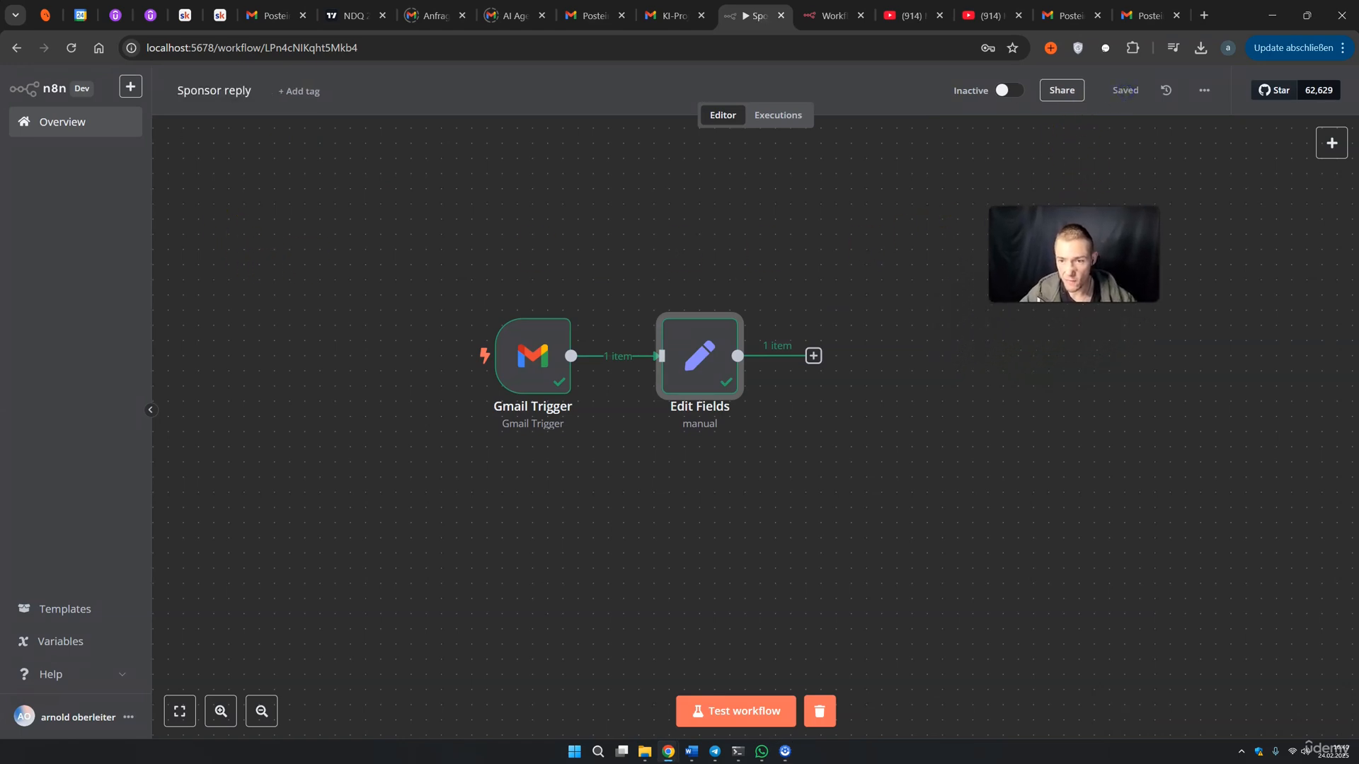
# Move Edit Fields closer to the Gmail trigger, connect an AI Agent node after it and arrange the agent beside it
pyautogui.moveTo(705, 361); pyautogui.dragTo(674, 361)
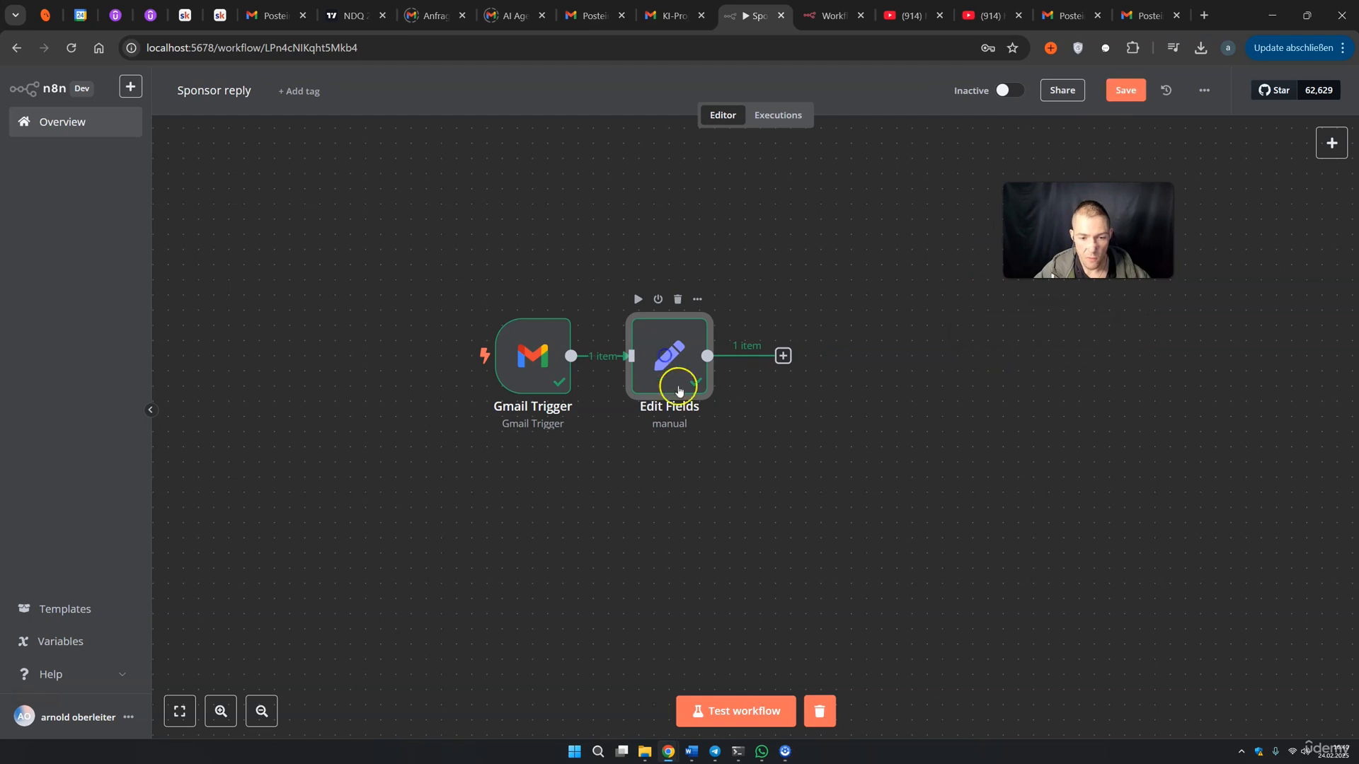
pyautogui.click(782, 356)
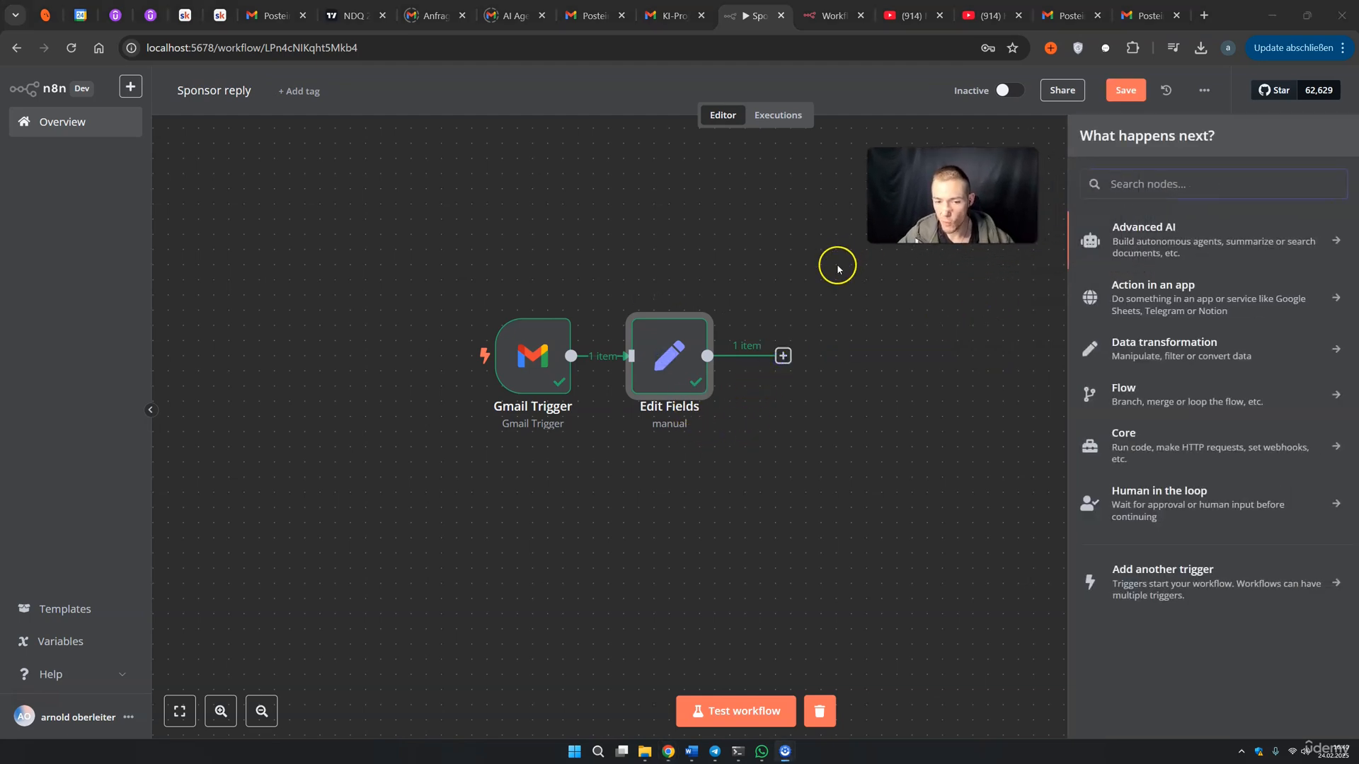
pyautogui.click(1130, 233)
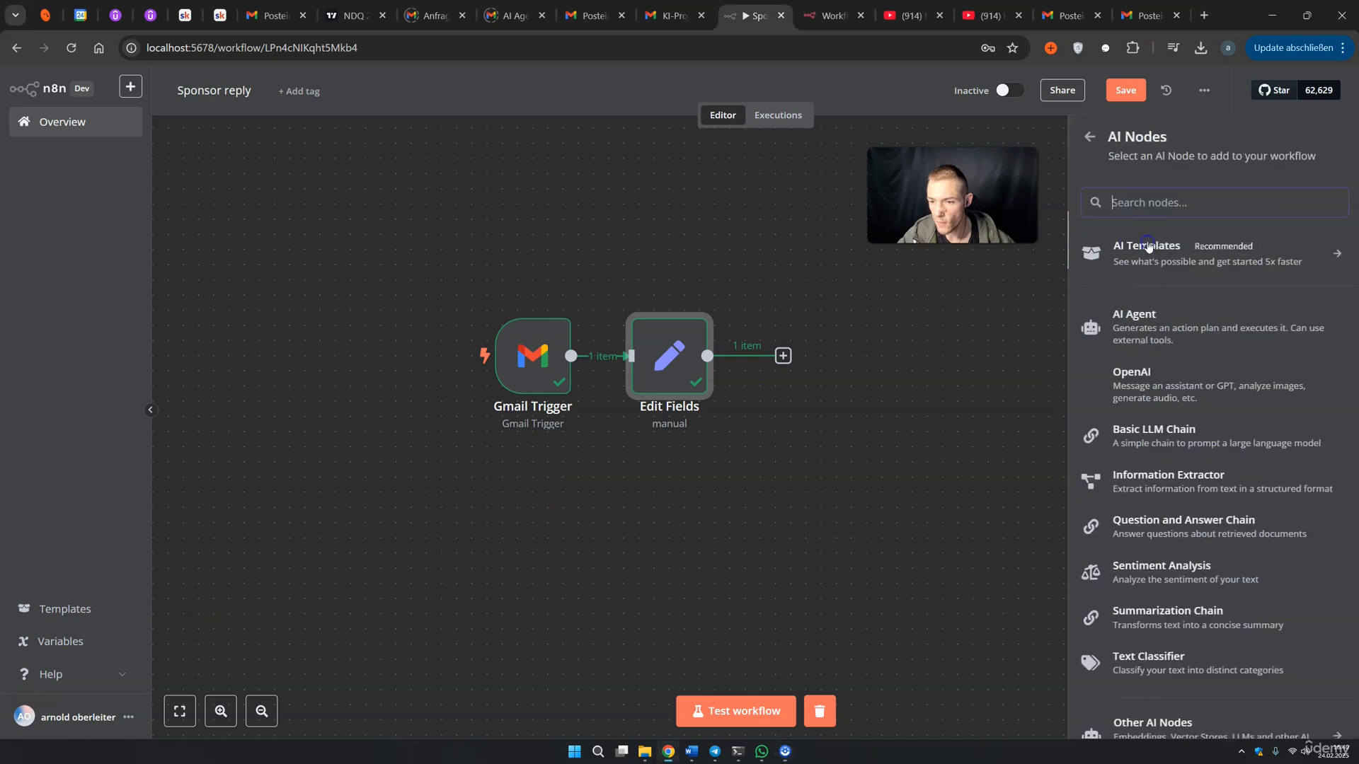
pyautogui.click(1133, 316)
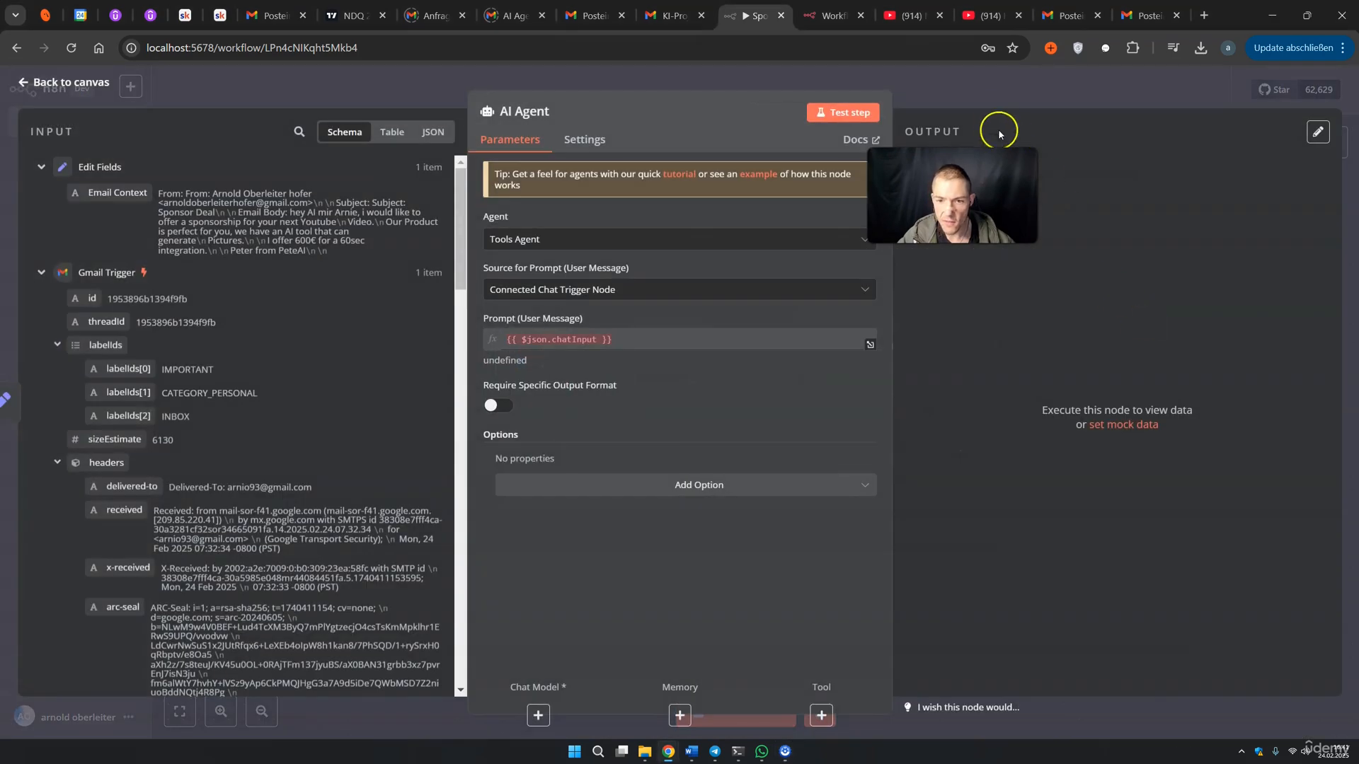
pyautogui.press('Escape')
pyautogui.moveTo(1038, 245); pyautogui.dragTo(1082, 247)
pyautogui.moveTo(918, 361); pyautogui.dragTo(872, 357)
# Attach an OpenAI Chat Model with gpt-4o-mini to the AI Agent and place it below and to the left of the agent
pyautogui.click(792, 444)
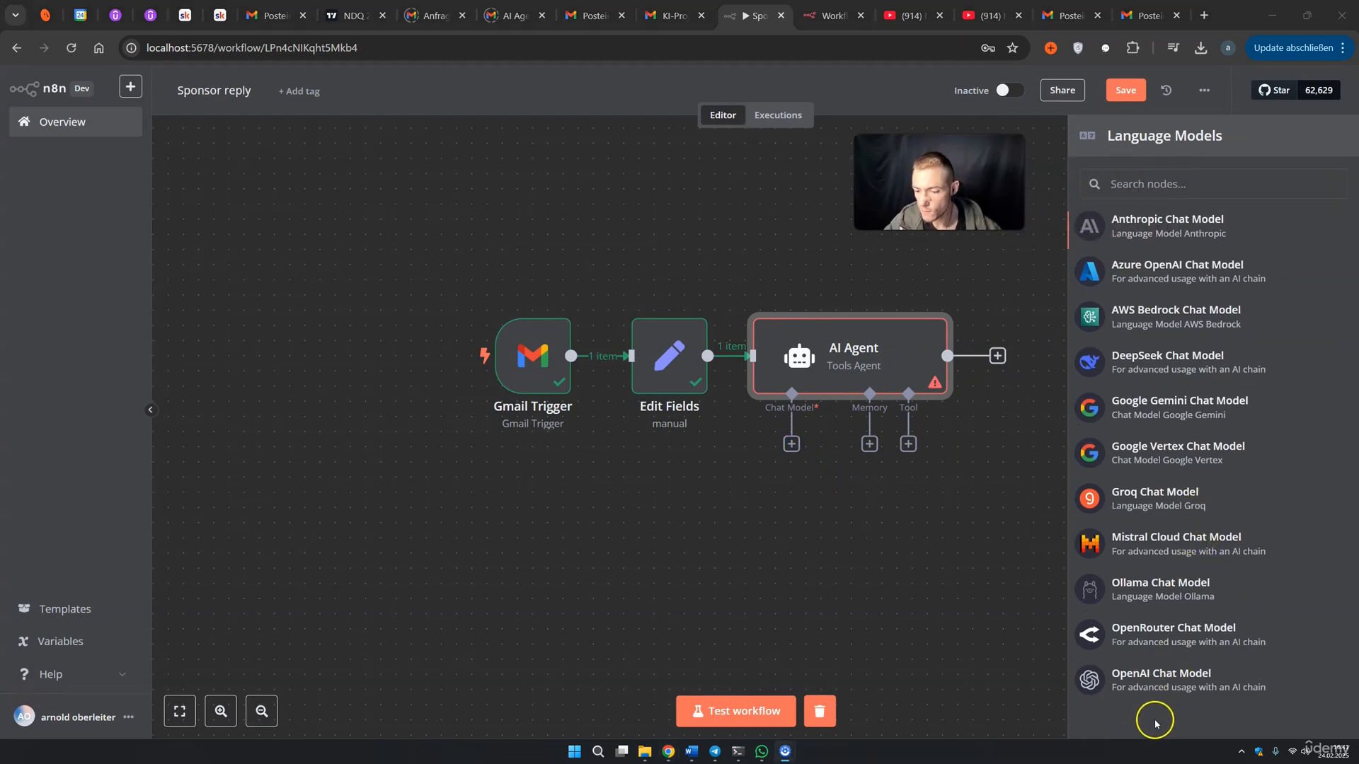
pyautogui.click(1154, 685)
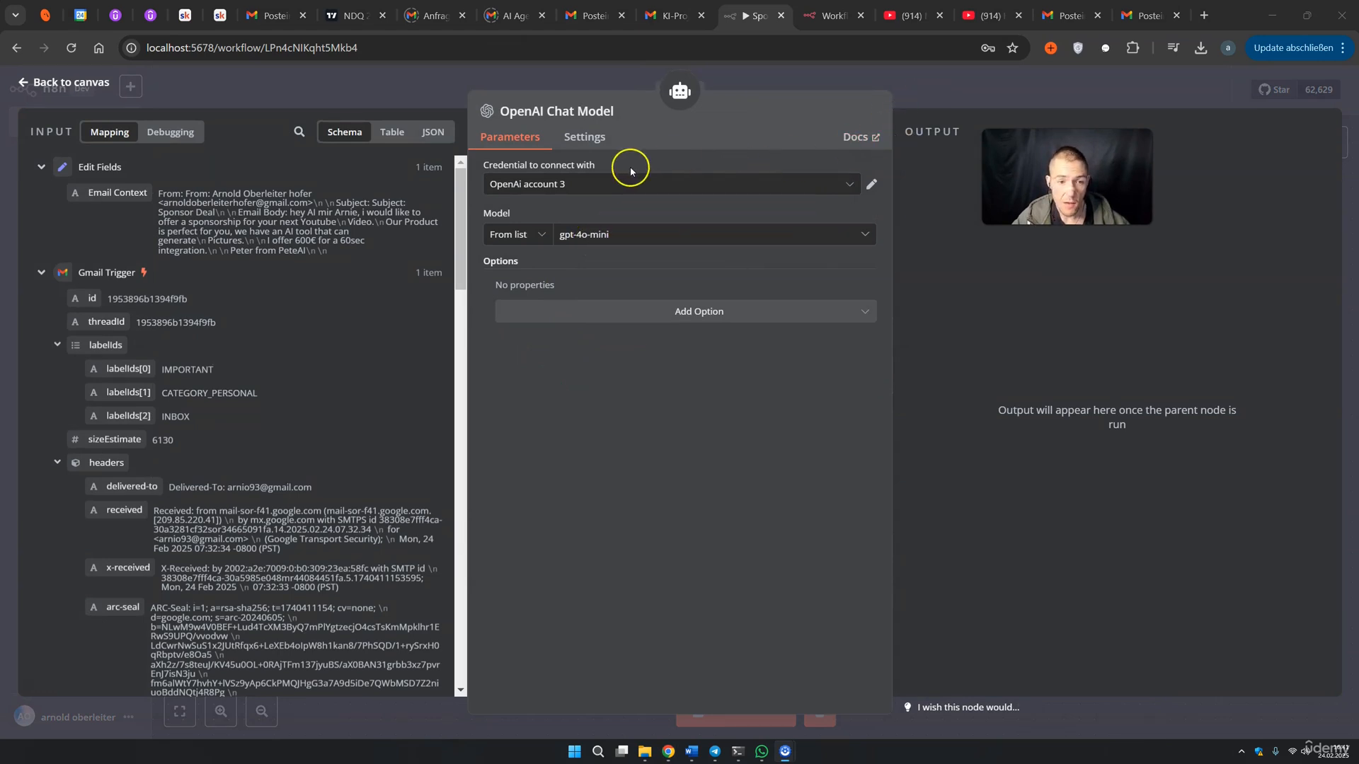
pyautogui.click(928, 107)
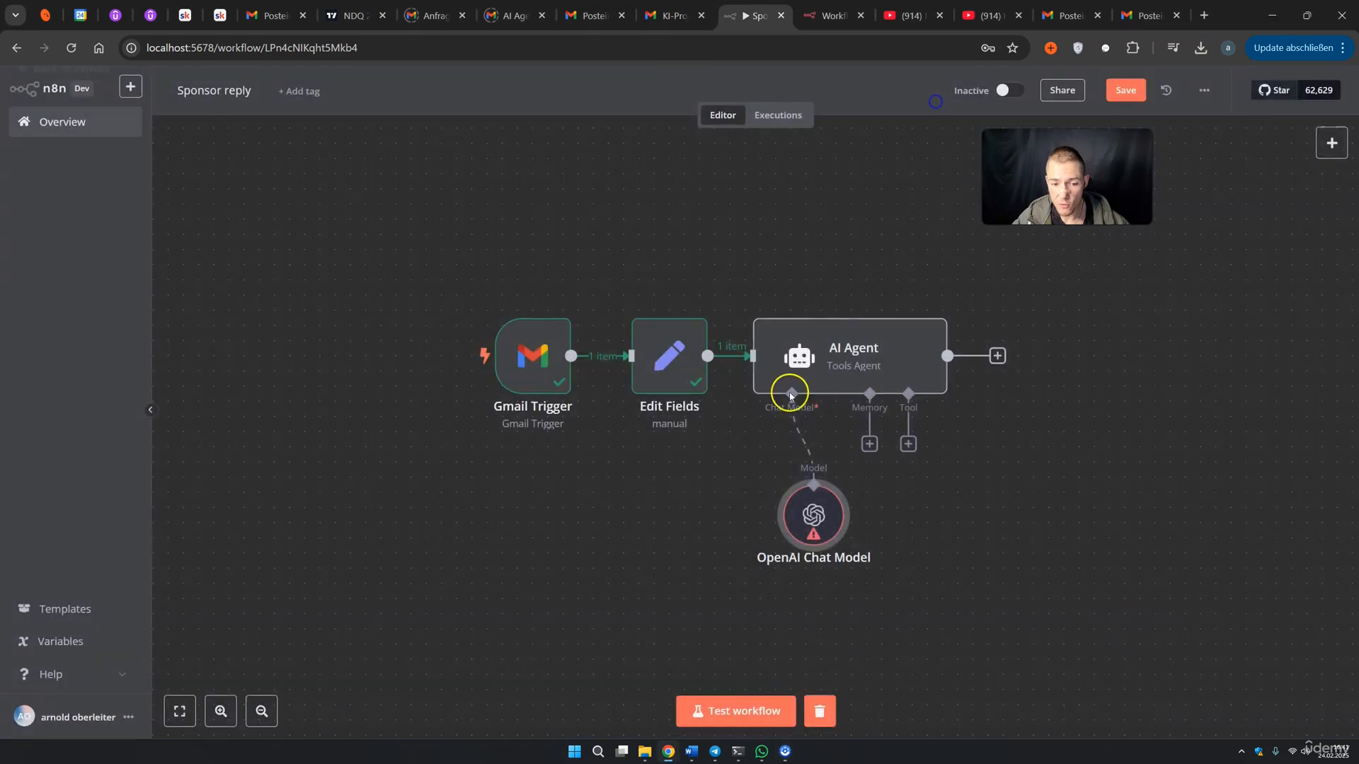
pyautogui.moveTo(805, 529); pyautogui.dragTo(685, 560)
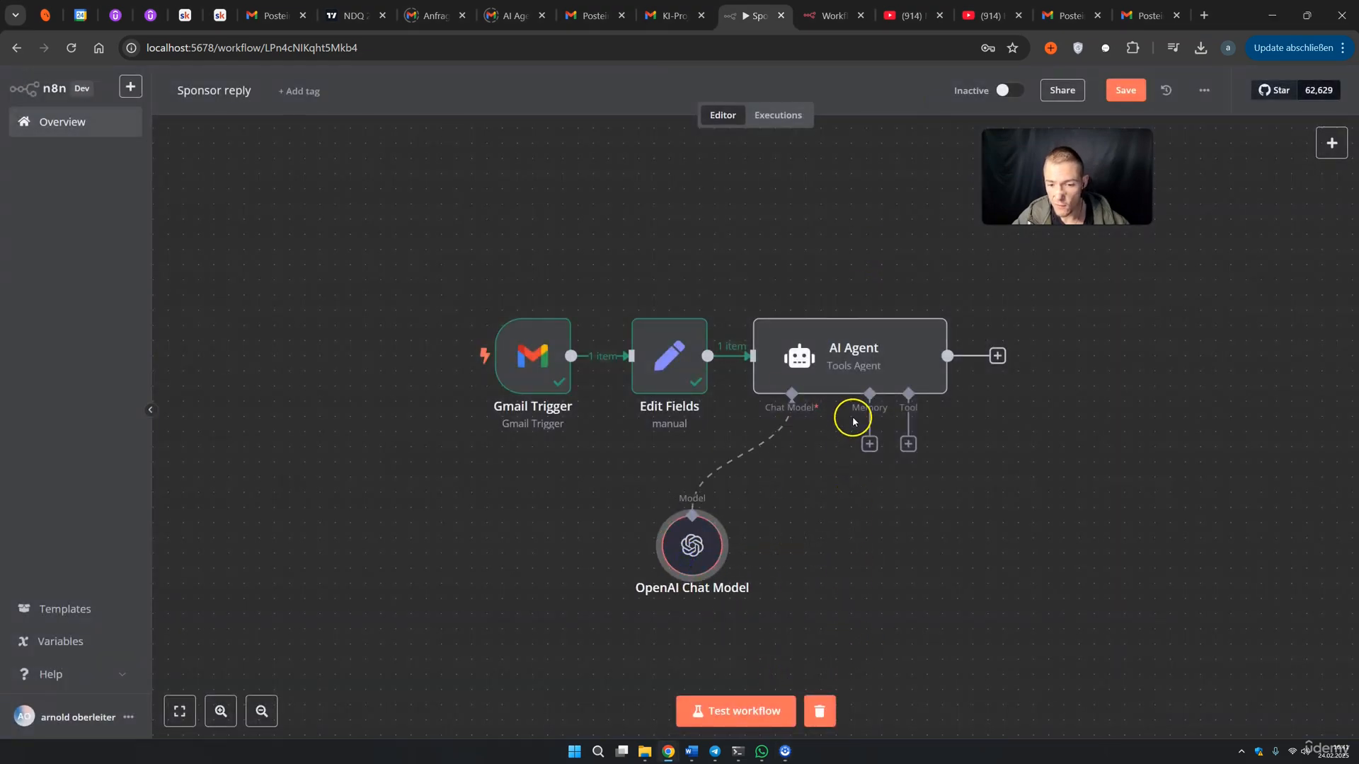
# Open the AI Agent and set its Source for Prompt (User Message) to Define below, with the Text field ready for entry
pyautogui.click(855, 367)
pyautogui.doubleClick(855, 366)
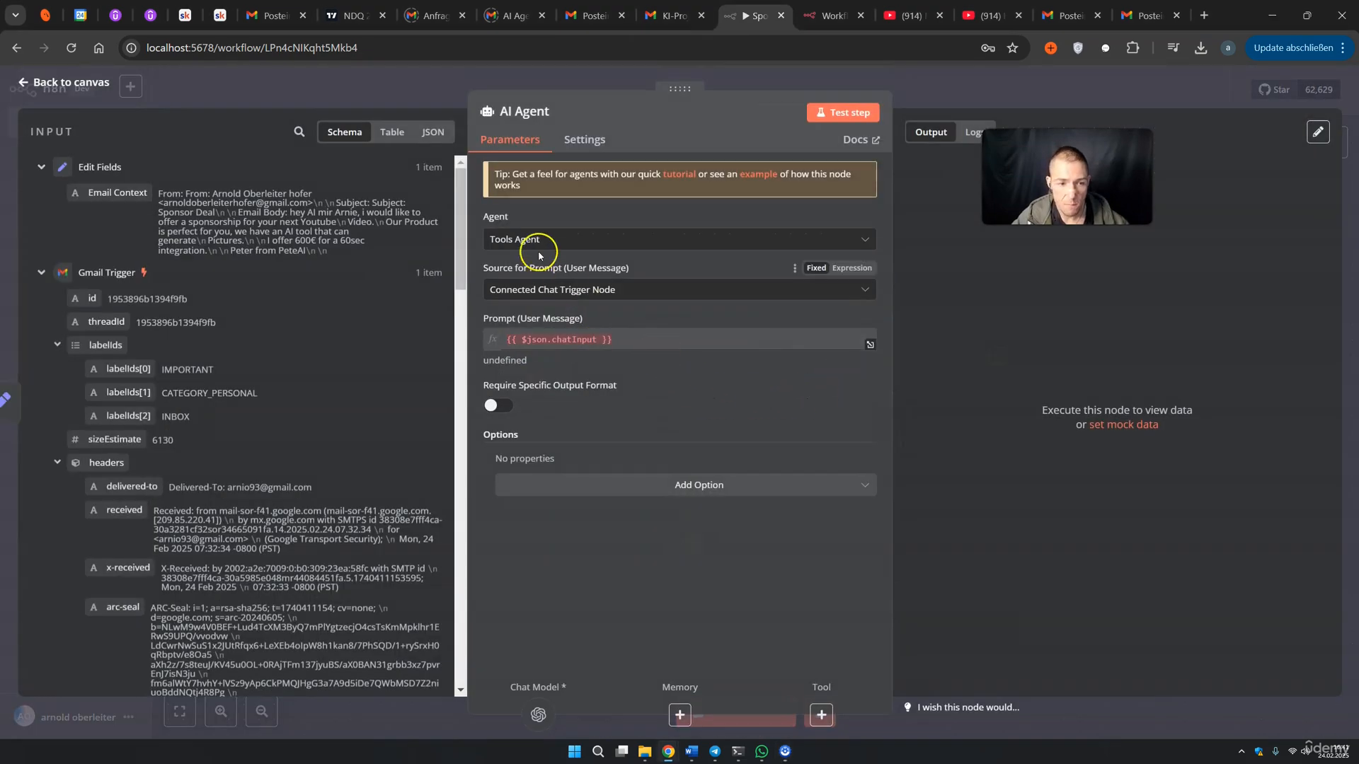
pyautogui.moveTo(630, 268); pyautogui.dragTo(512, 267)
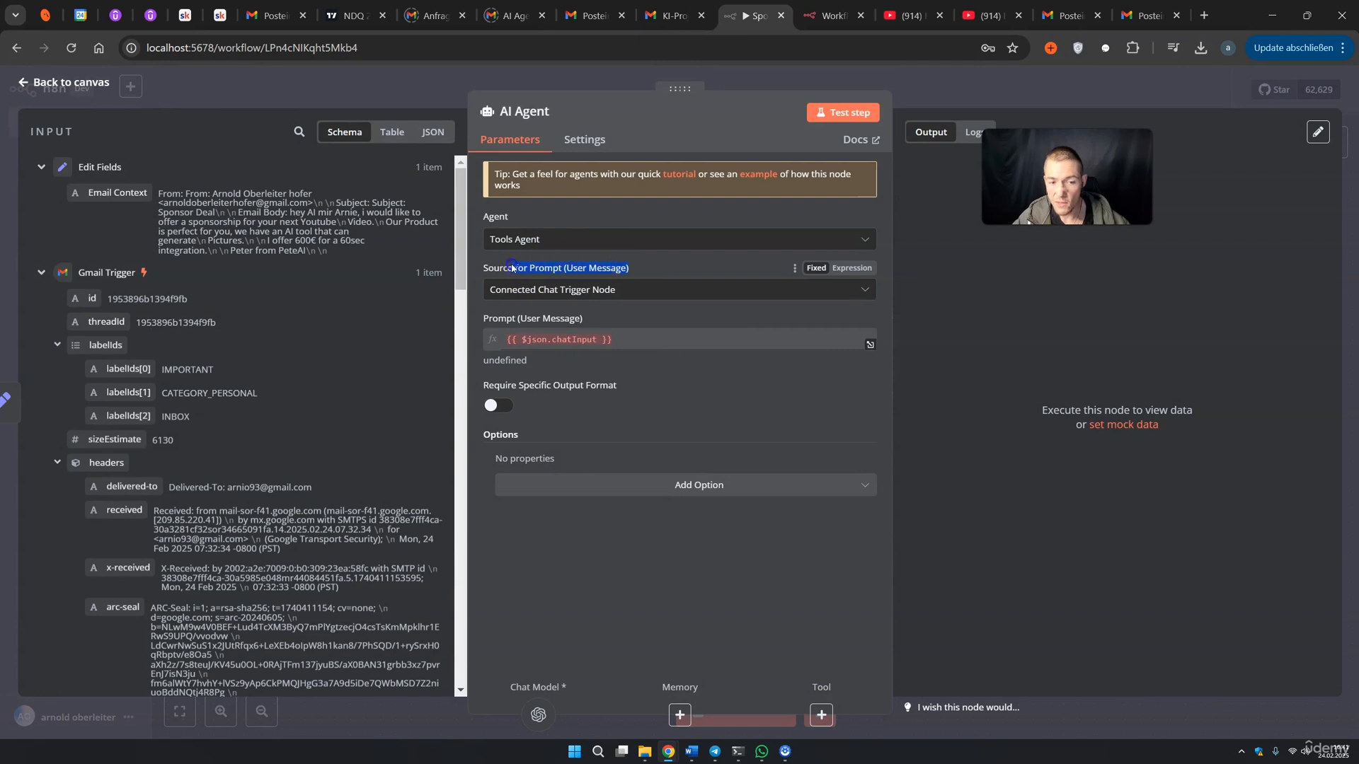
pyautogui.click(673, 290)
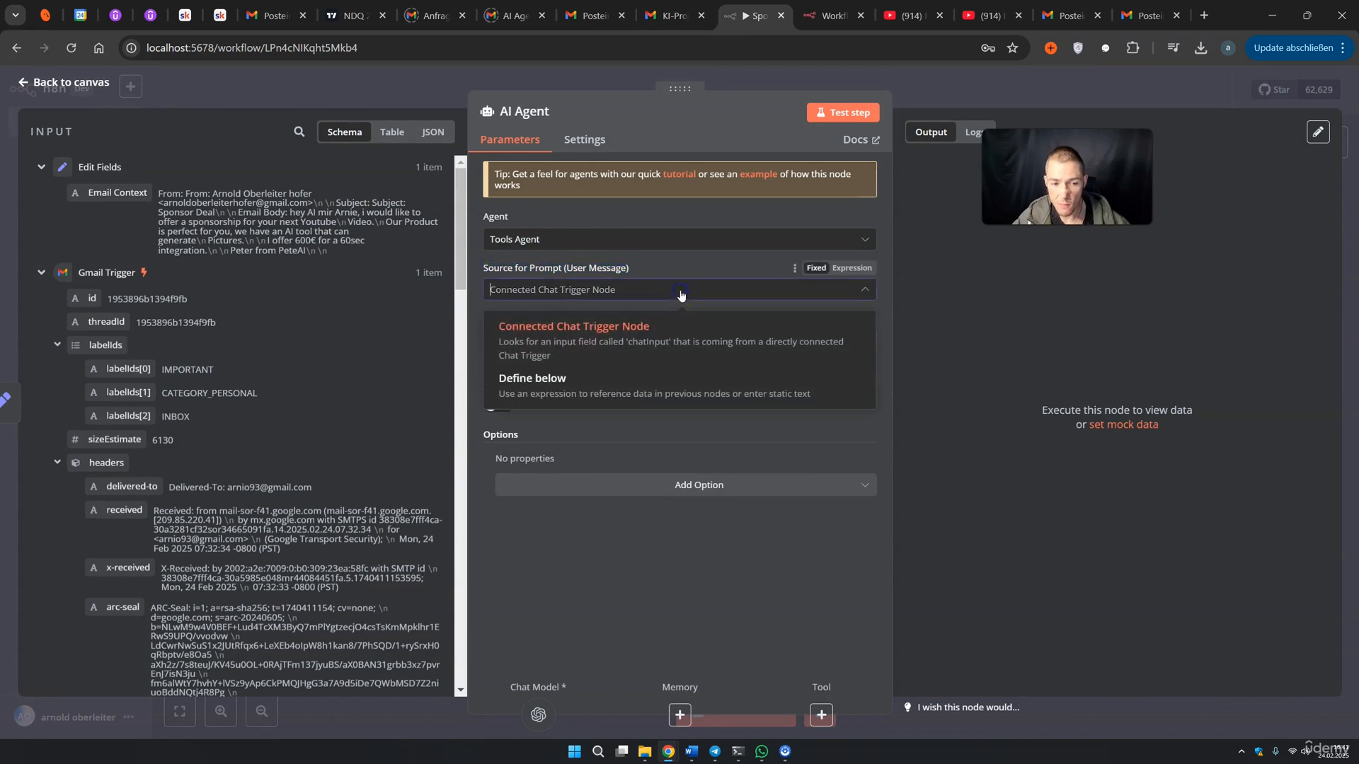
pyautogui.click(620, 376)
pyautogui.click(558, 346)
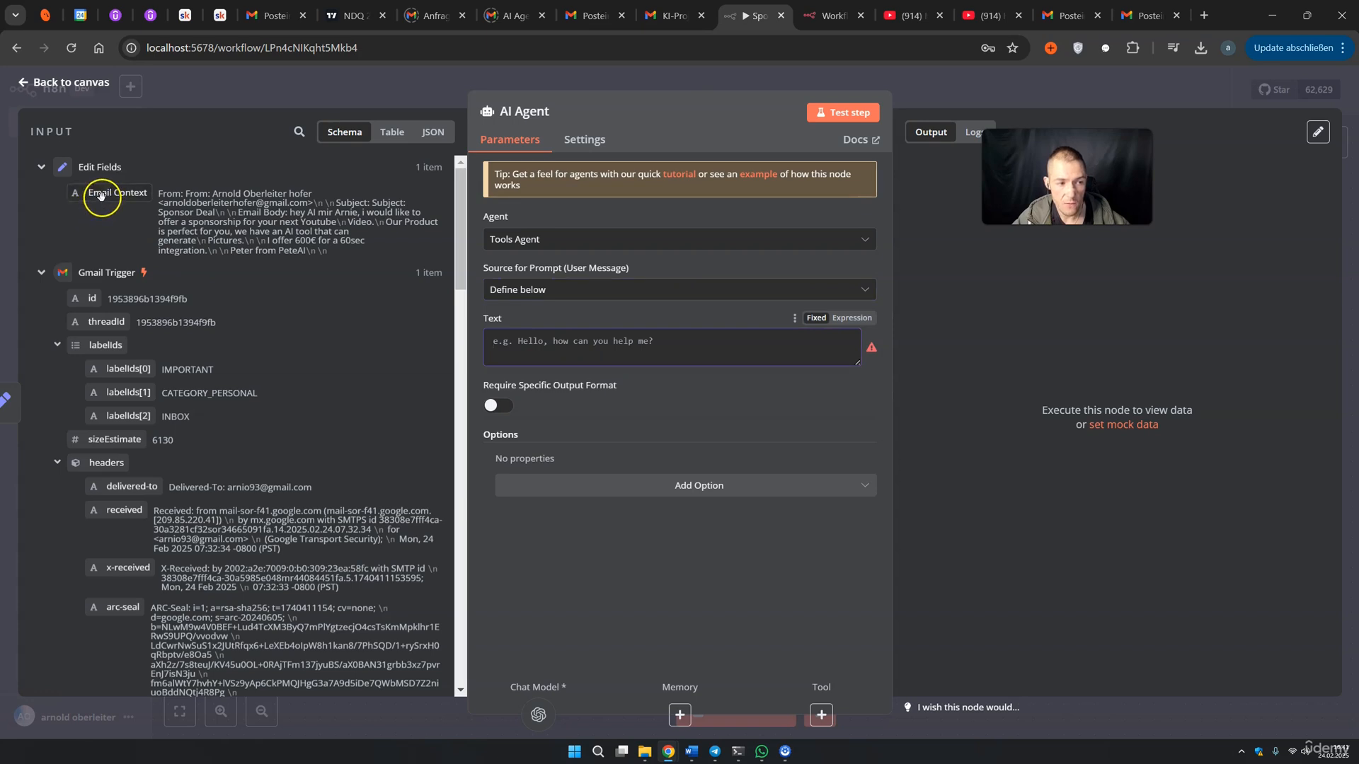
# Map the Email Context field from Edit Fields into the agent's Text and leave blank space above it in the expression editor
pyautogui.moveTo(103, 191); pyautogui.dragTo(520, 347)
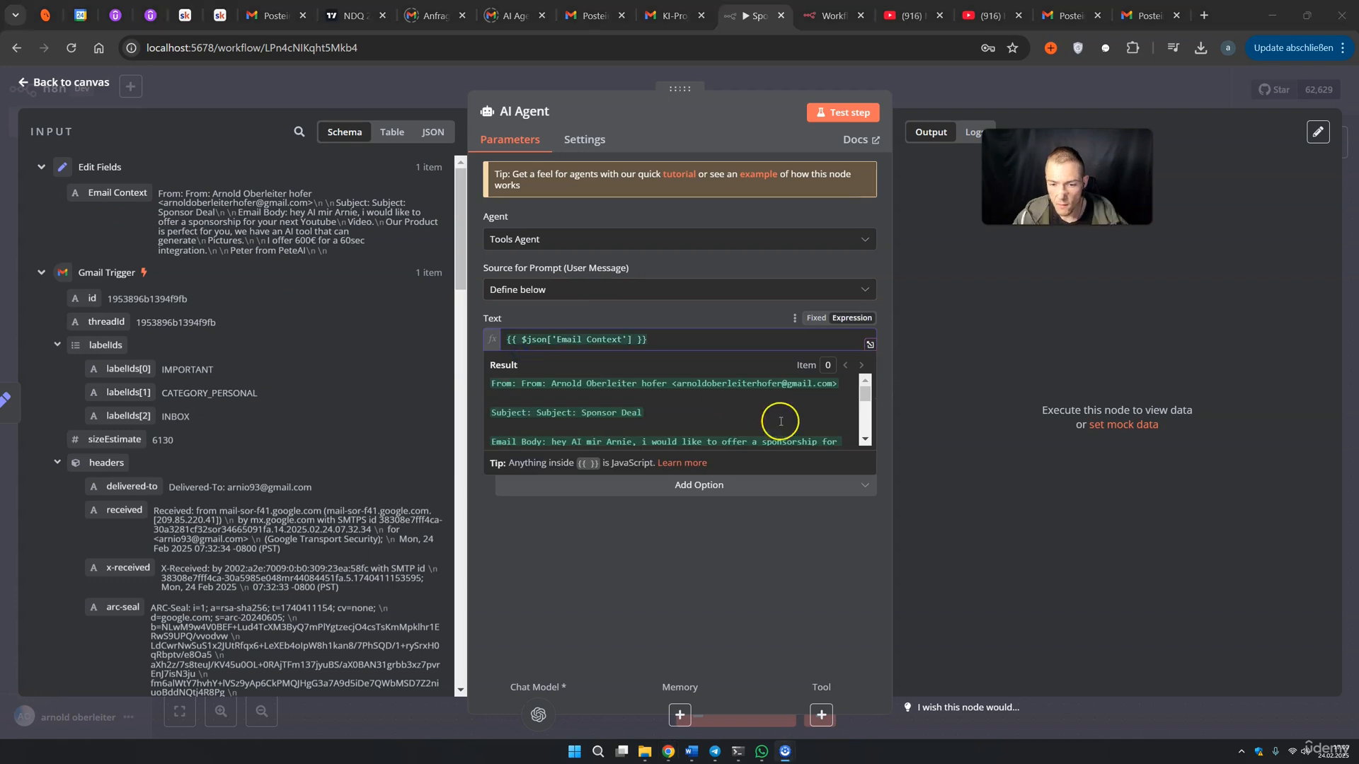
pyautogui.click(869, 346)
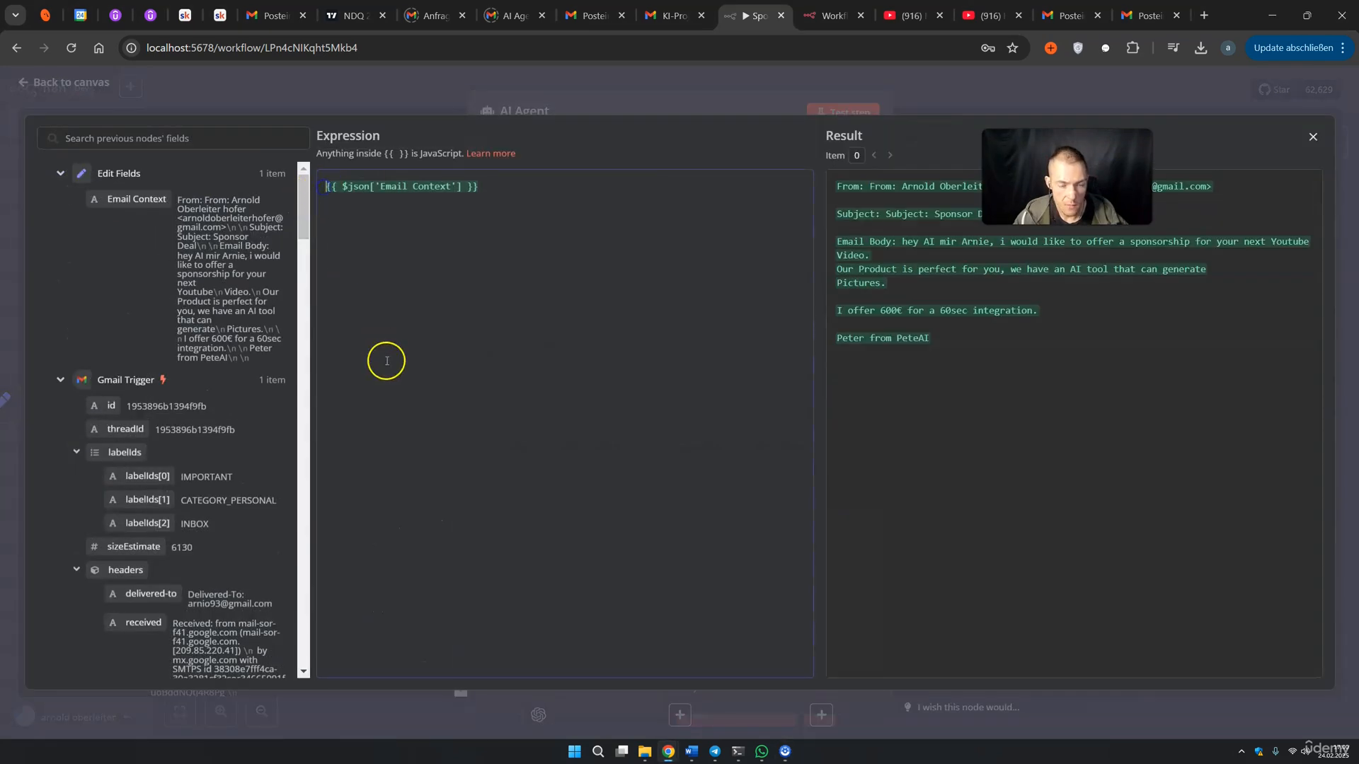
pyautogui.press('Return')
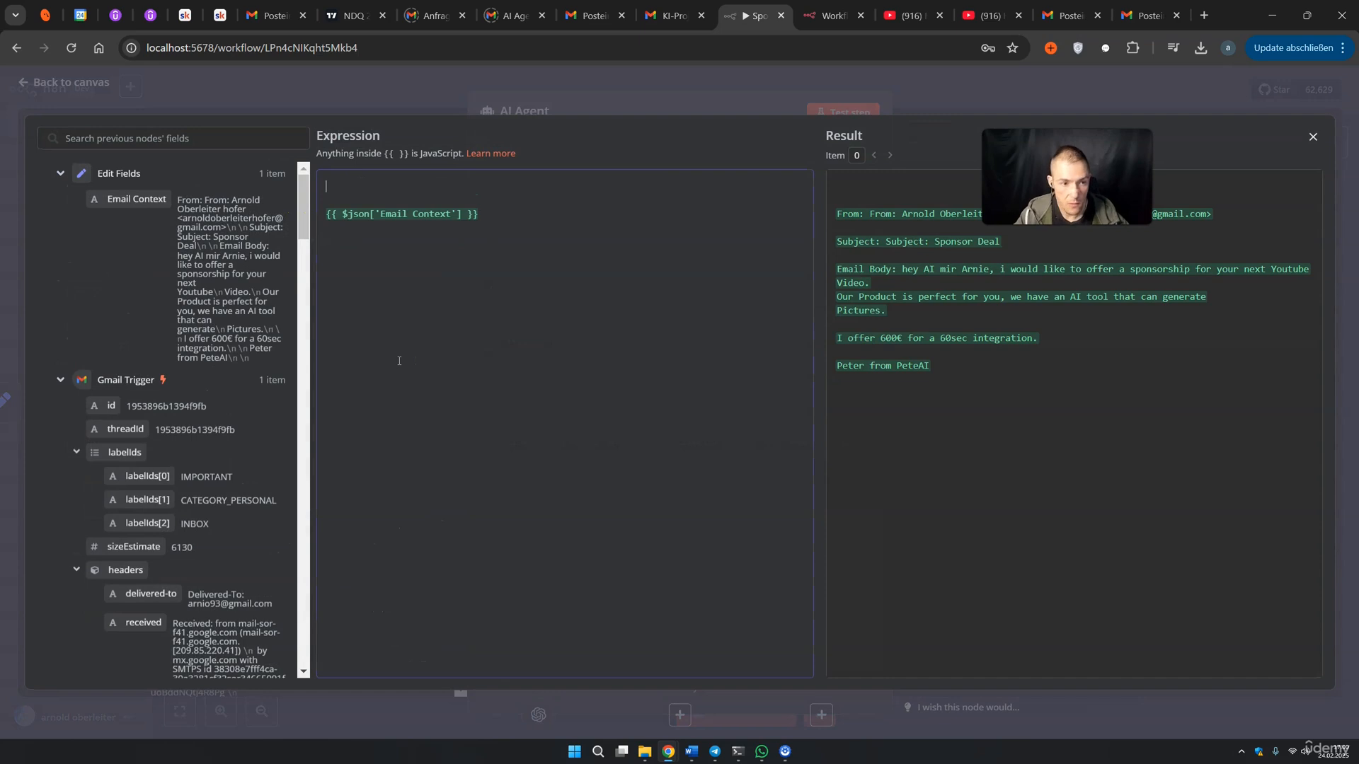
pyautogui.click(438, 360)
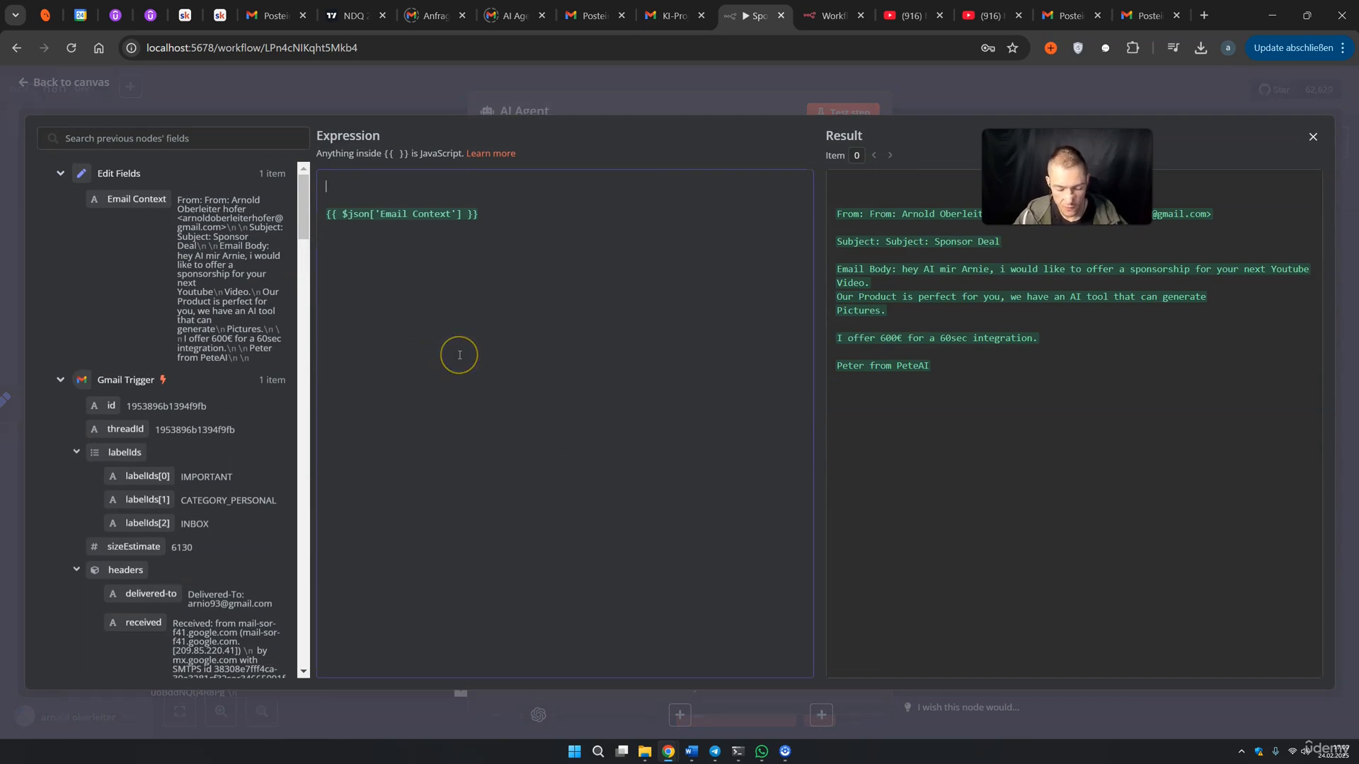
# Add a Role prompt above the Email Context expression for detecting sponsorship emails, requesting step-by-step thinking and JSON with isSponsorship ("true" or "false") and reasoning
pyautogui.write('**Role:** Your task is to determine whether an email is related to a sponsorship deal or not.  Respond with a JSON object containing the following fields:  - **isSponsorship:** Can be either `"true"` or `"false"`. - **reasoning:** Explain your answer.  Think step by step about your response.')
pyautogui.doubleClick(358, 184)
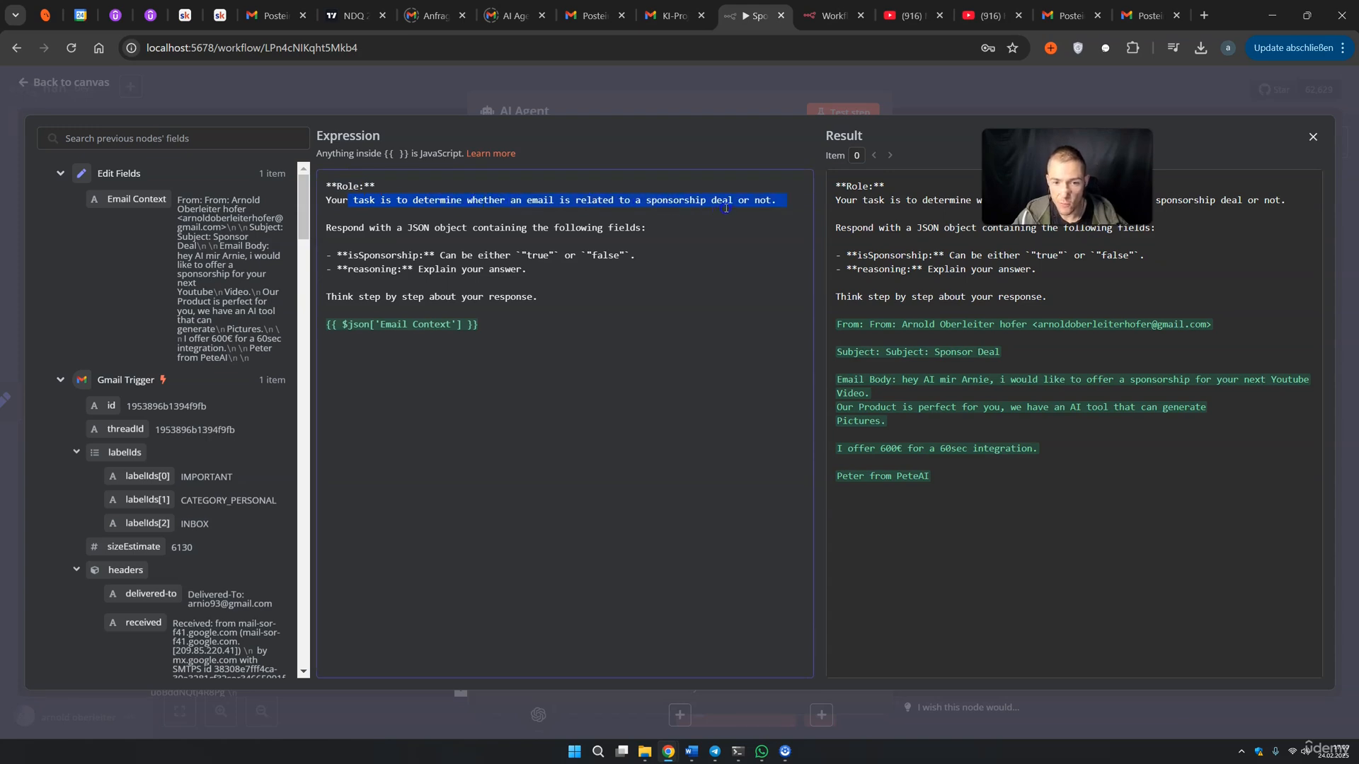
pyautogui.moveTo(342, 227); pyautogui.dragTo(389, 228)
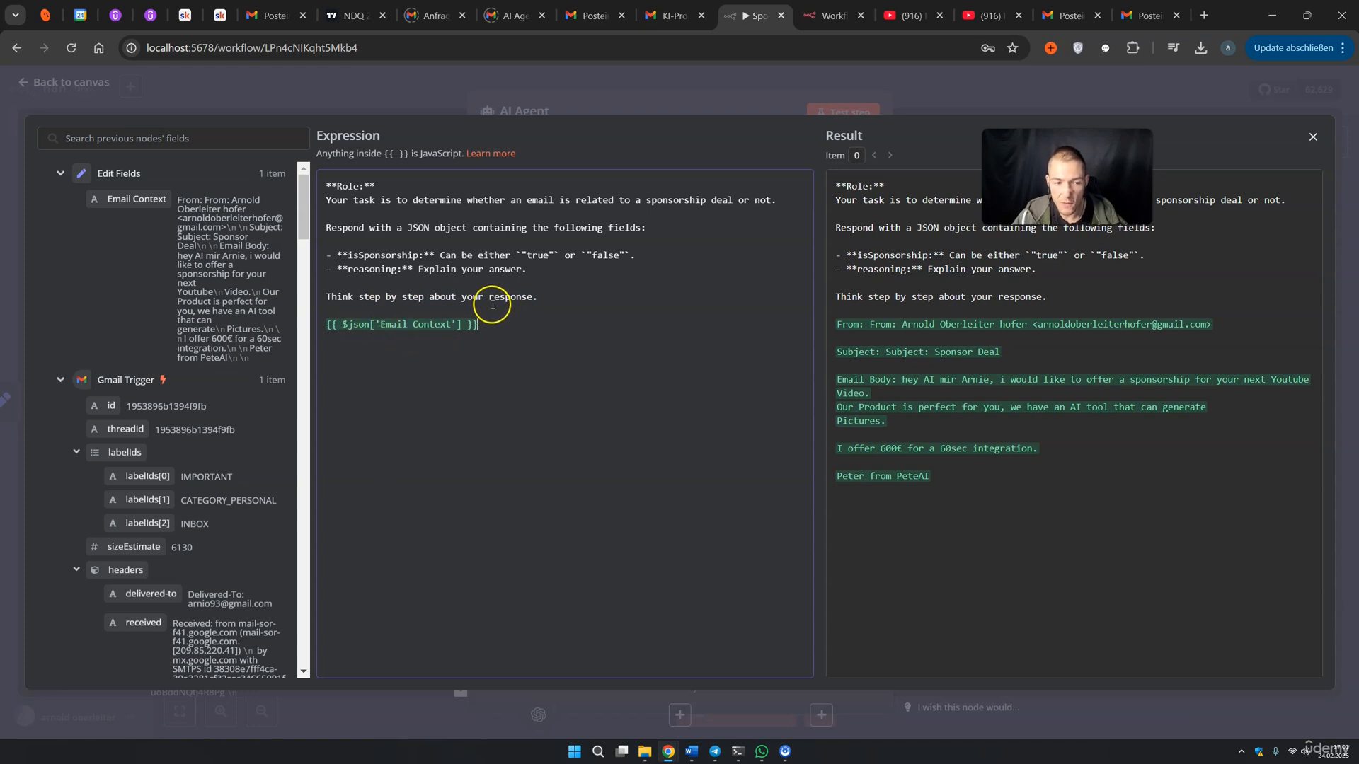
pyautogui.moveTo(539, 297); pyautogui.dragTo(377, 238)
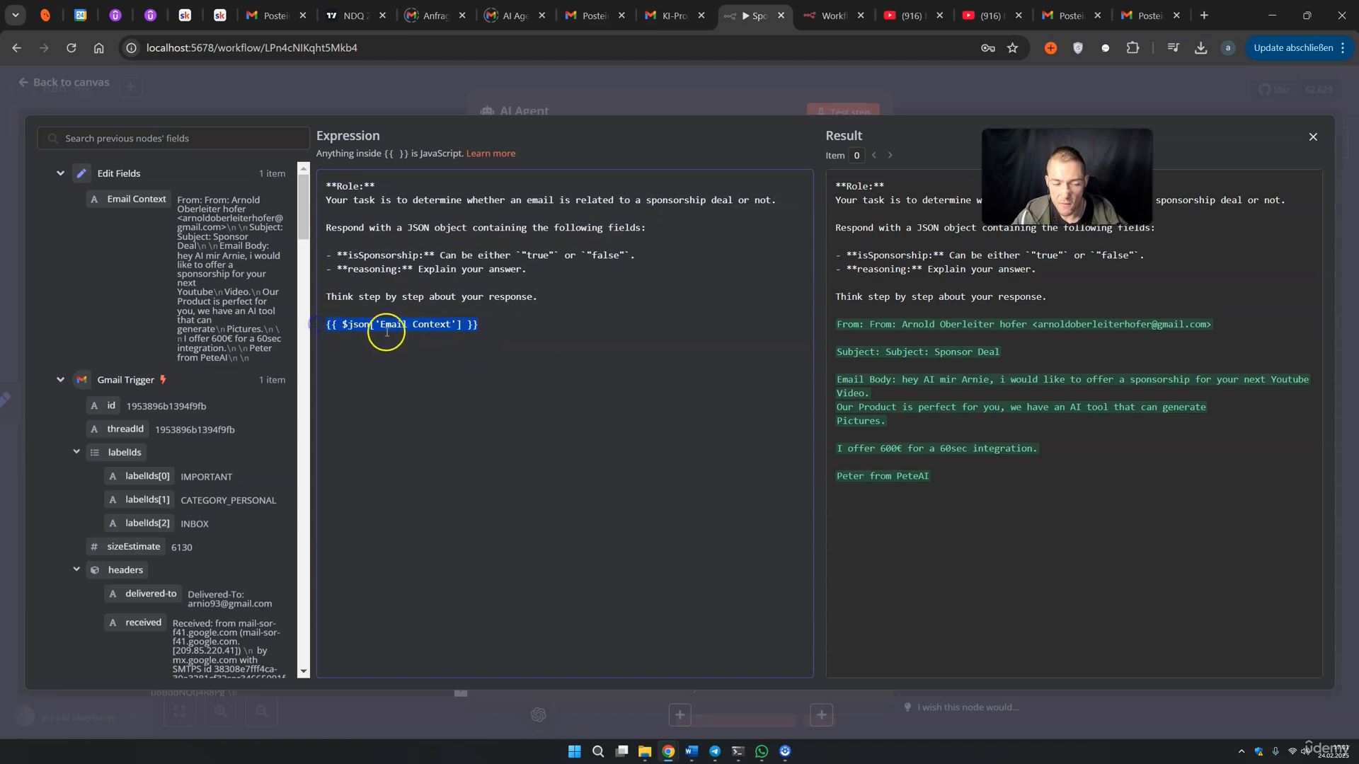
pyautogui.click(908, 109)
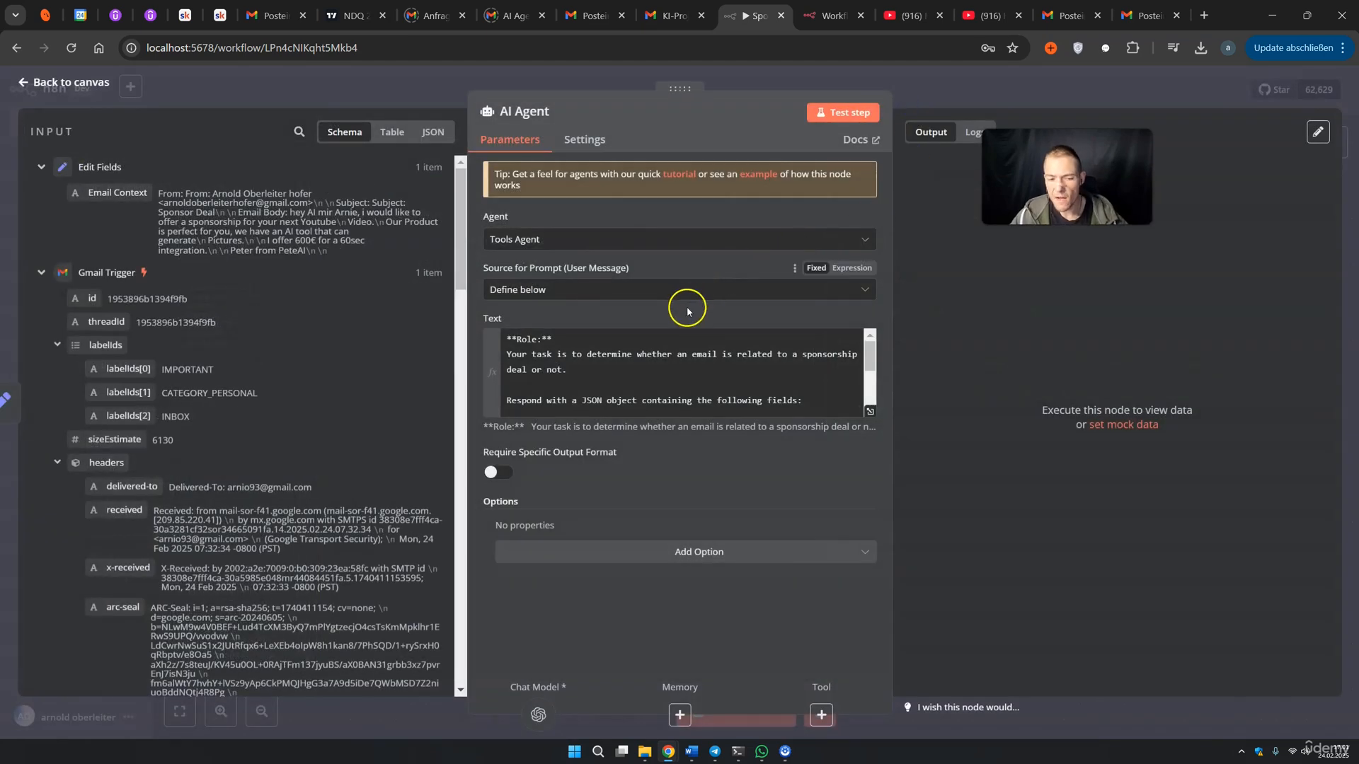
# Enable Require Specific Output Format on the AI Agent, keep the prompt source as Define below, and return to the canvas
pyautogui.click(622, 291)
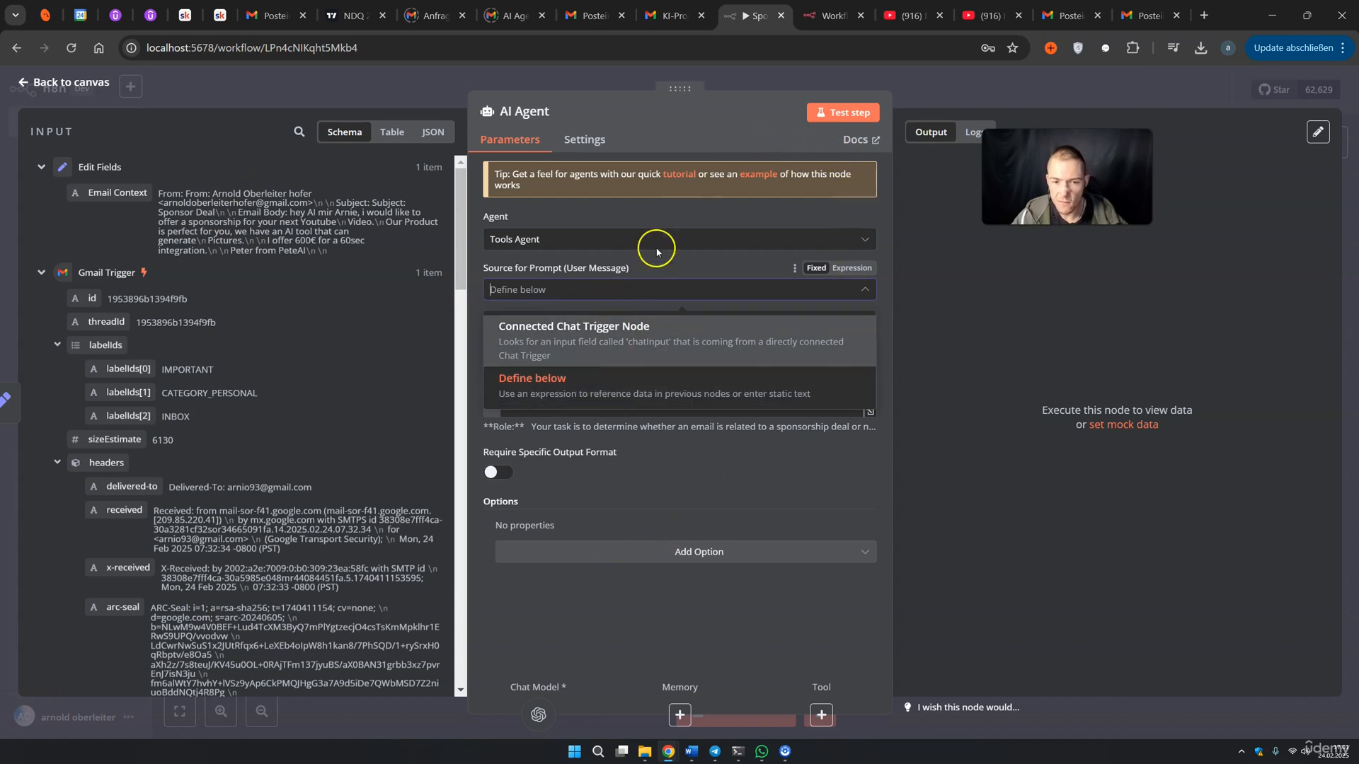
pyautogui.click(692, 136)
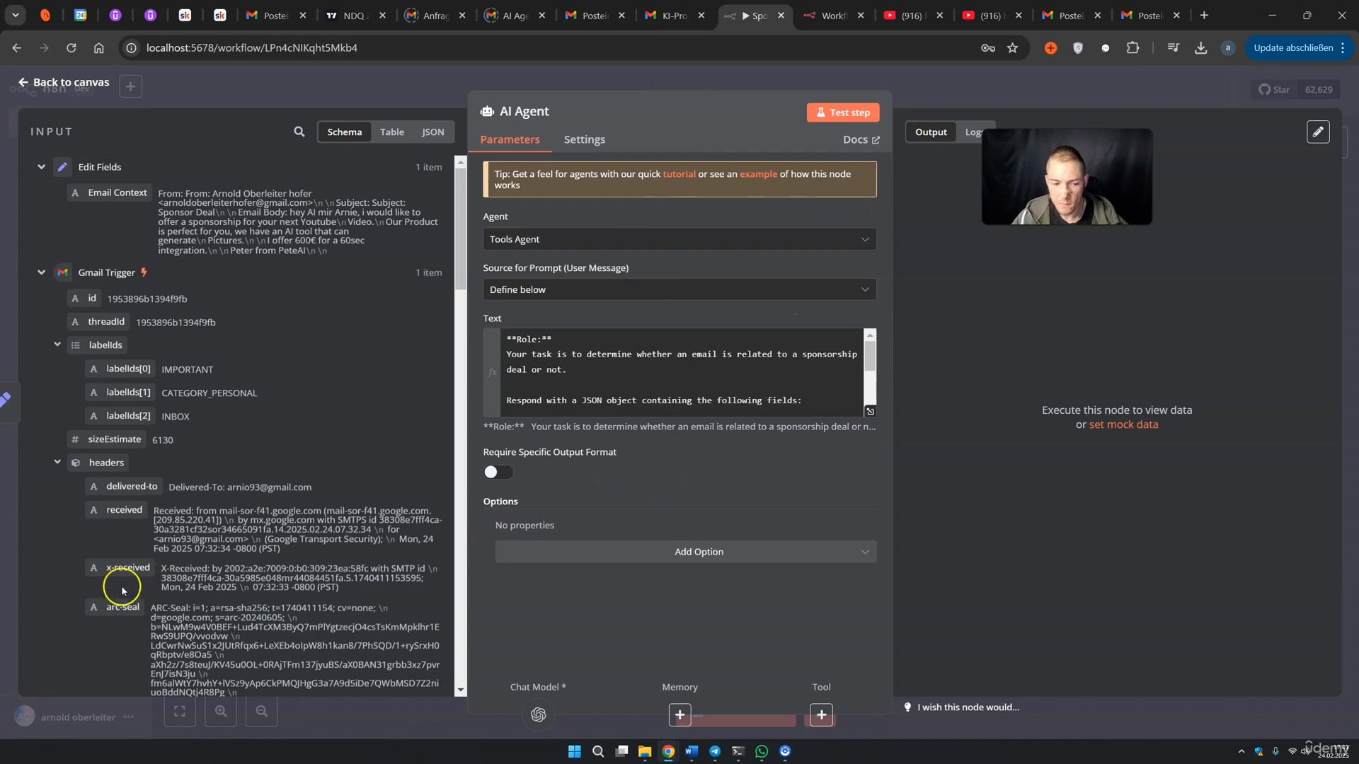
pyautogui.click(498, 474)
pyautogui.moveTo(500, 480); pyautogui.dragTo(511, 456)
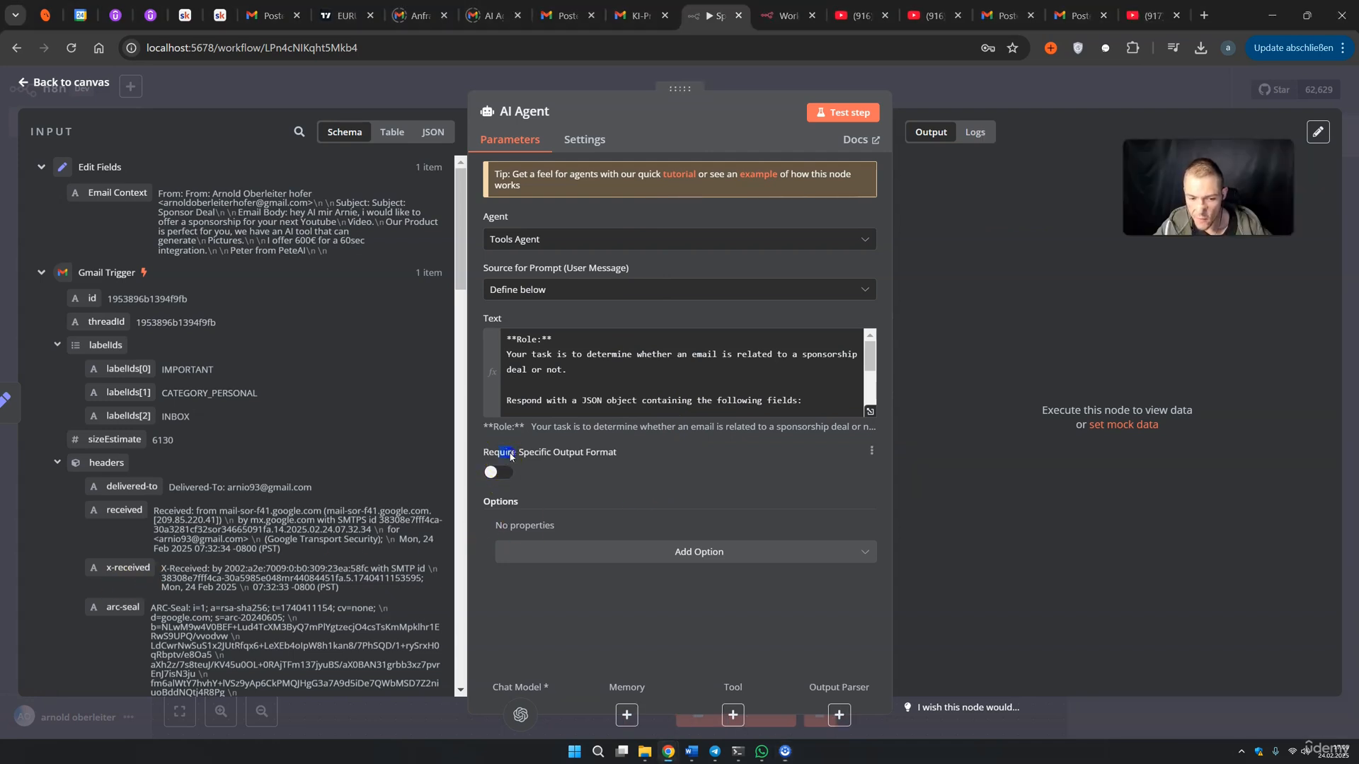
pyautogui.click(501, 474)
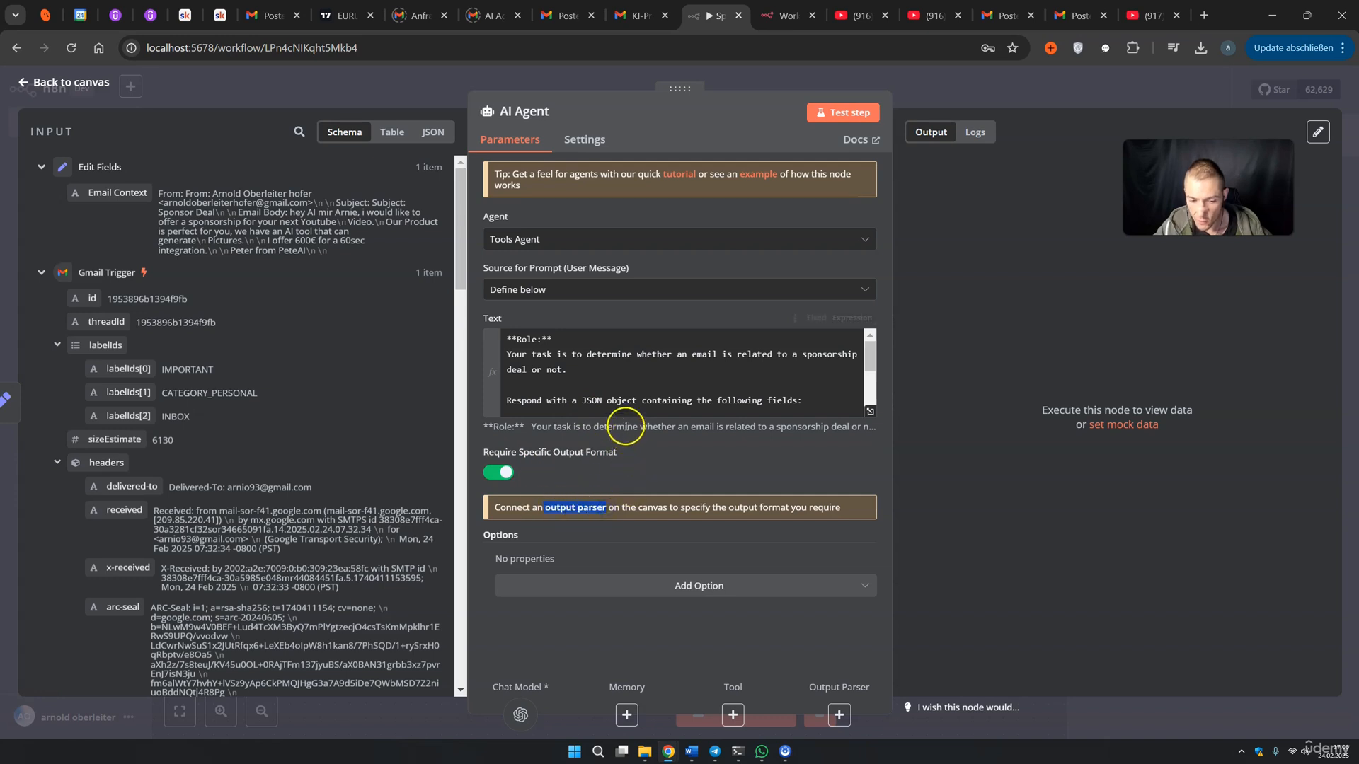
pyautogui.moveTo(582, 402); pyautogui.dragTo(609, 402)
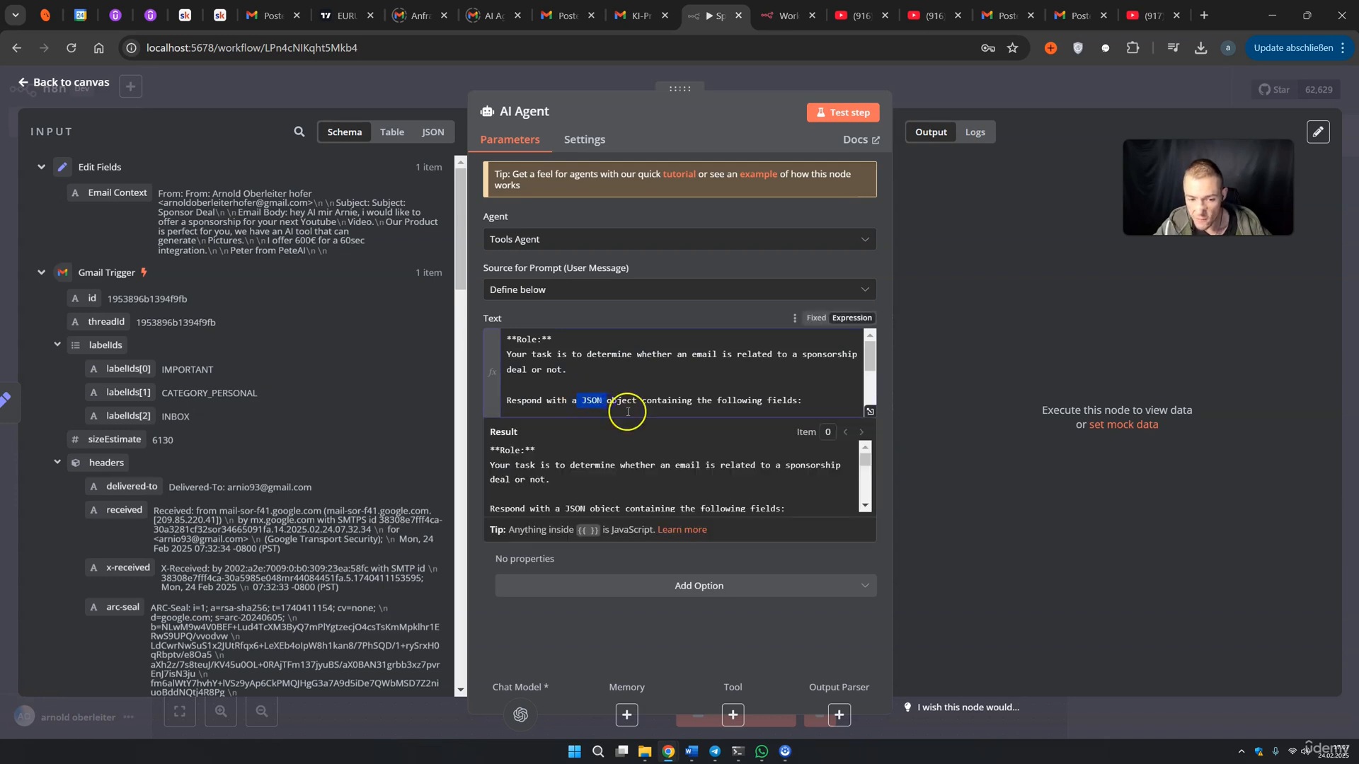
pyautogui.click(791, 564)
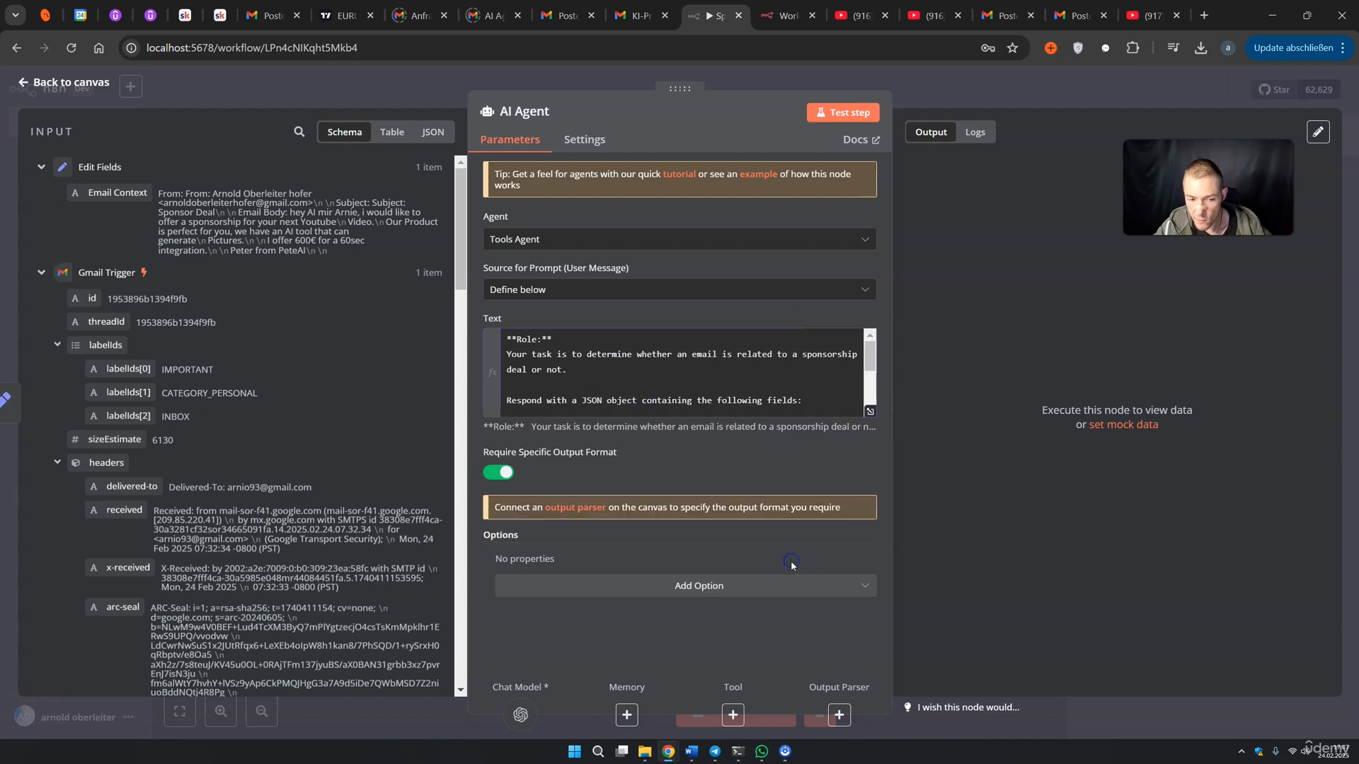
pyautogui.click(919, 105)
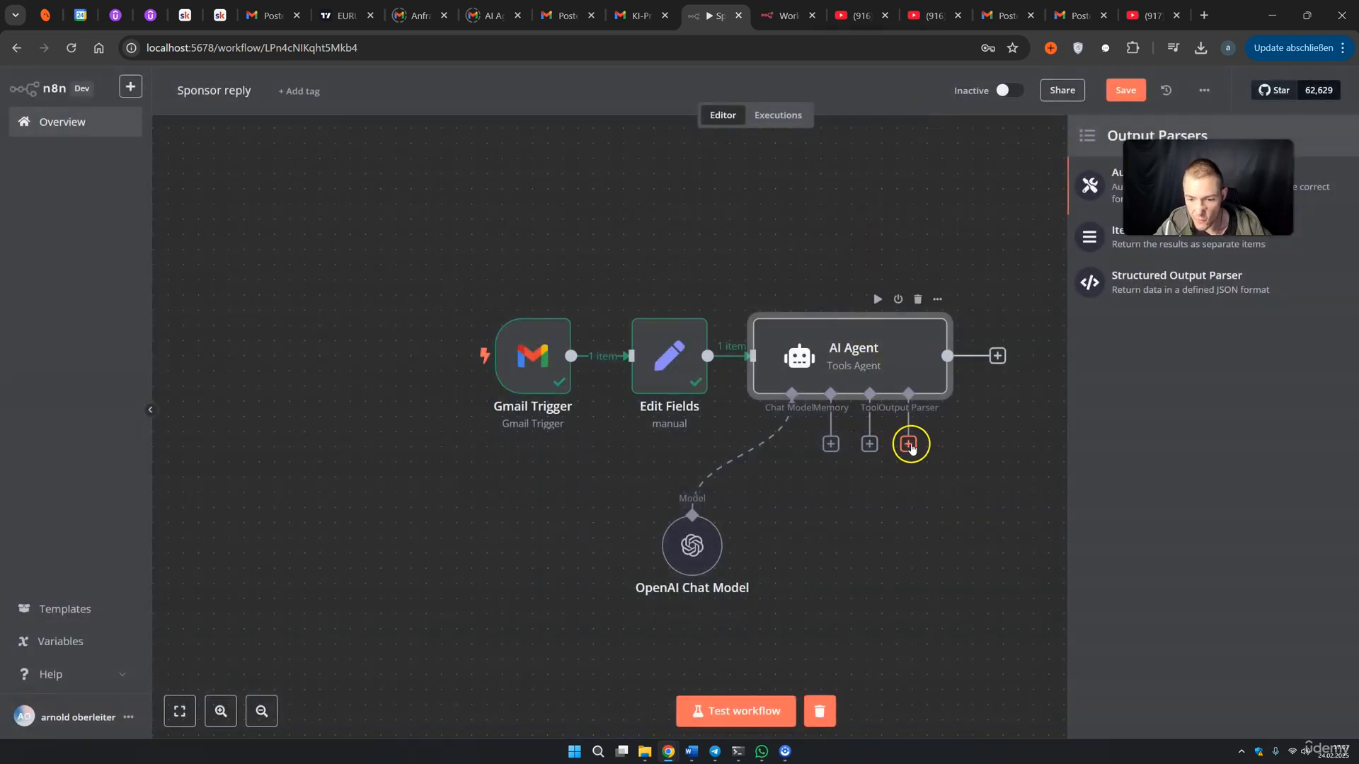
# Turn Require Specific Output Format off in the AI Agent, check the canvas, and turn it back on
pyautogui.click(998, 288)
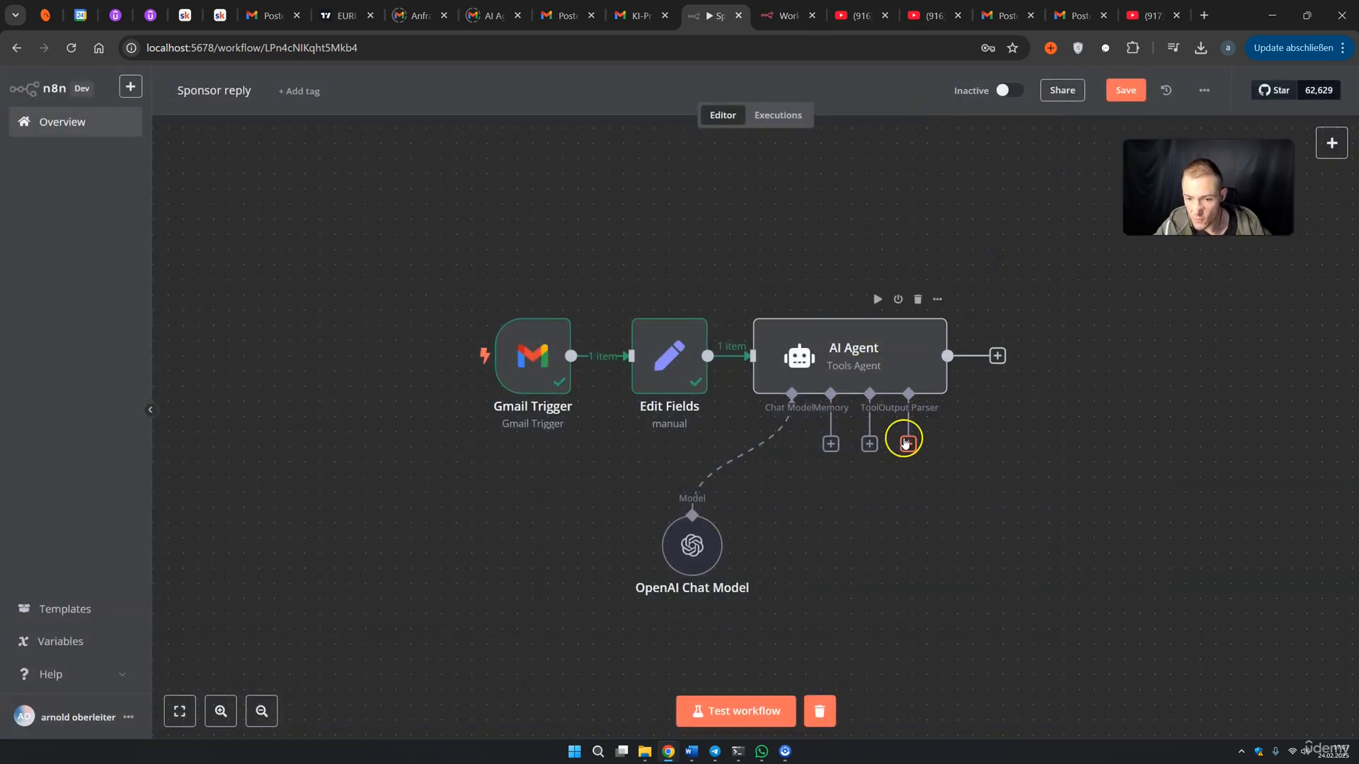
pyautogui.doubleClick(911, 368)
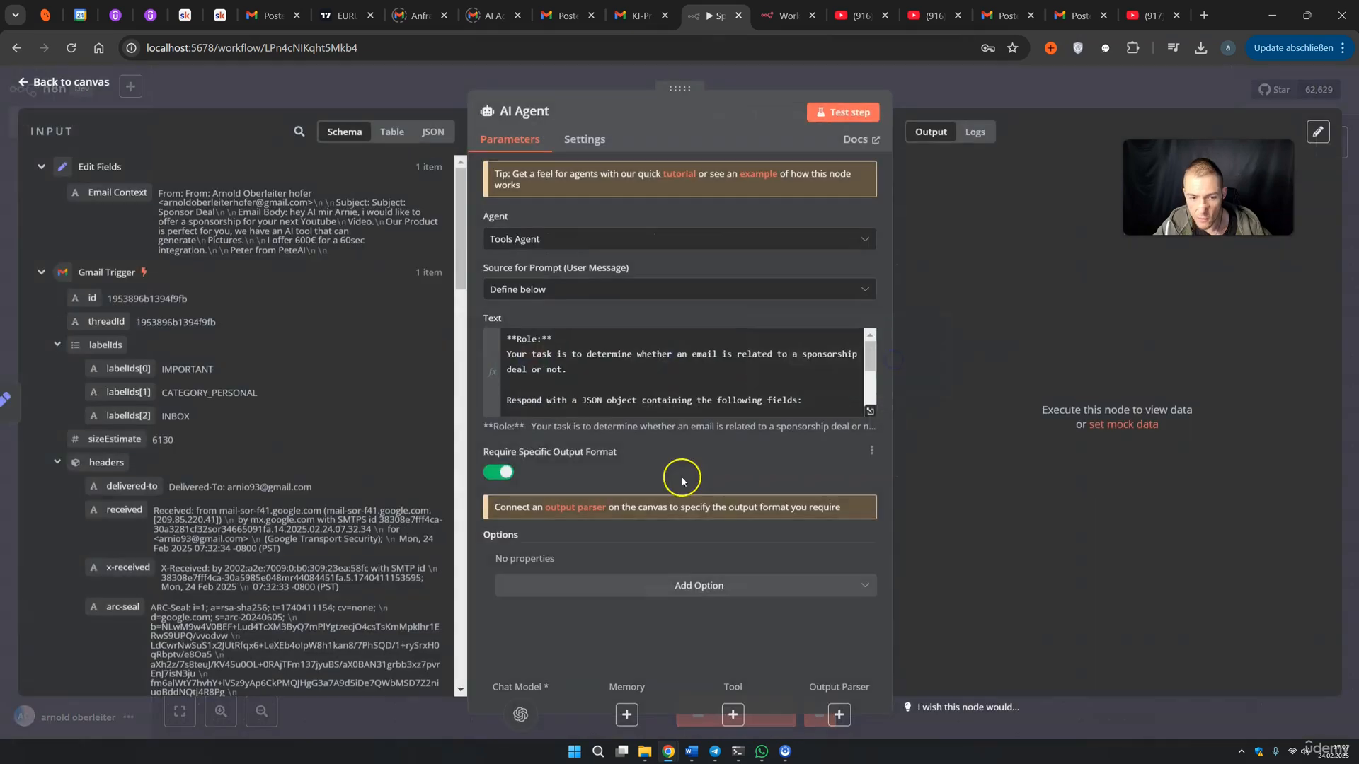
pyautogui.click(505, 475)
pyautogui.click(1010, 97)
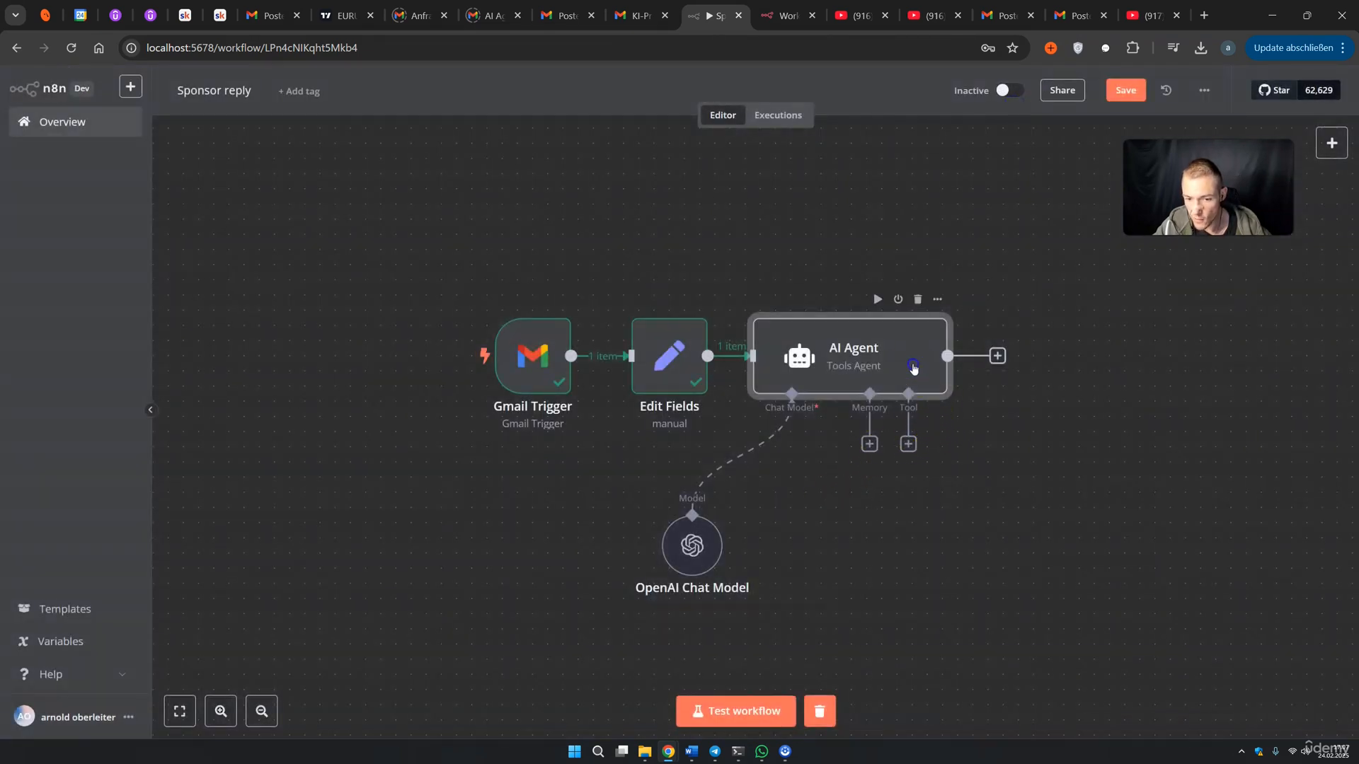
pyautogui.doubleClick(918, 367)
pyautogui.click(496, 472)
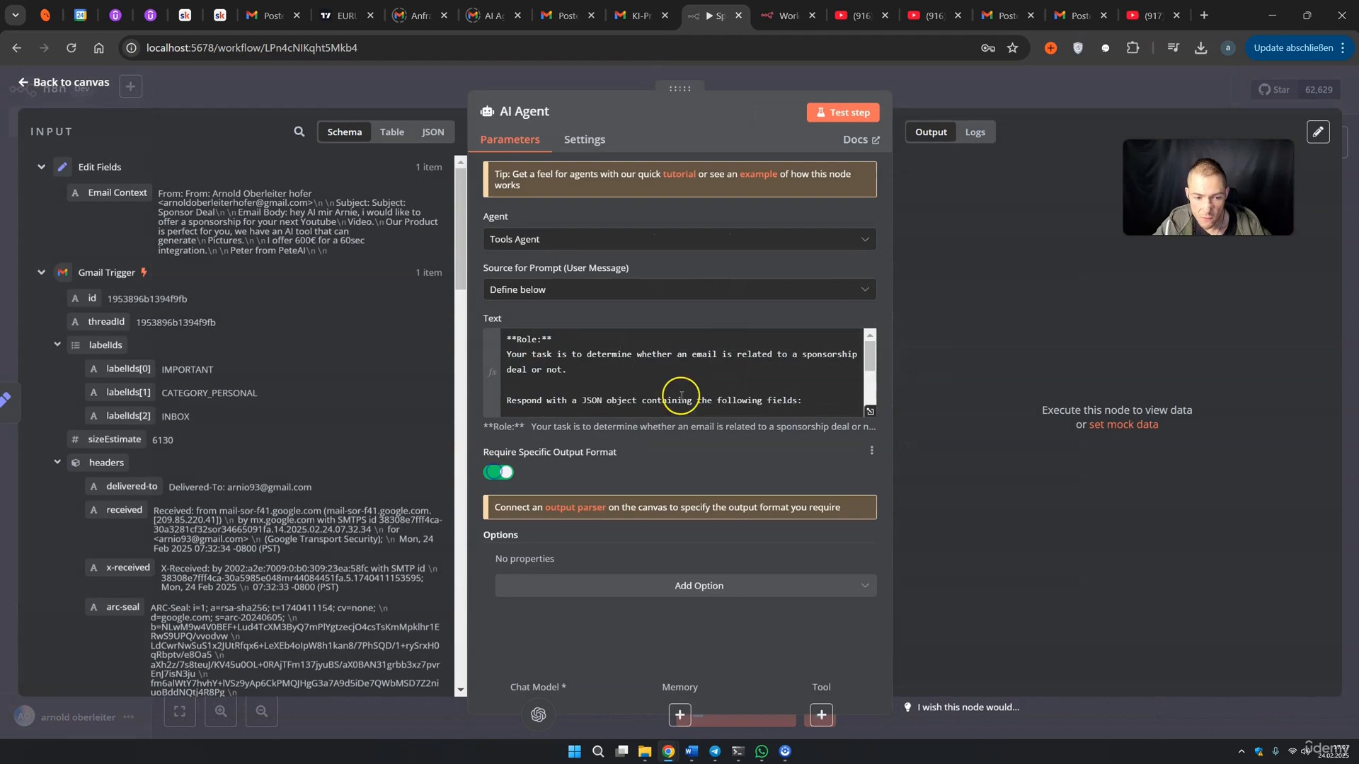
pyautogui.click(1005, 96)
# Attach a Structured Output Parser to the AI Agent and set its Schema Type to Define Below
pyautogui.click(908, 443)
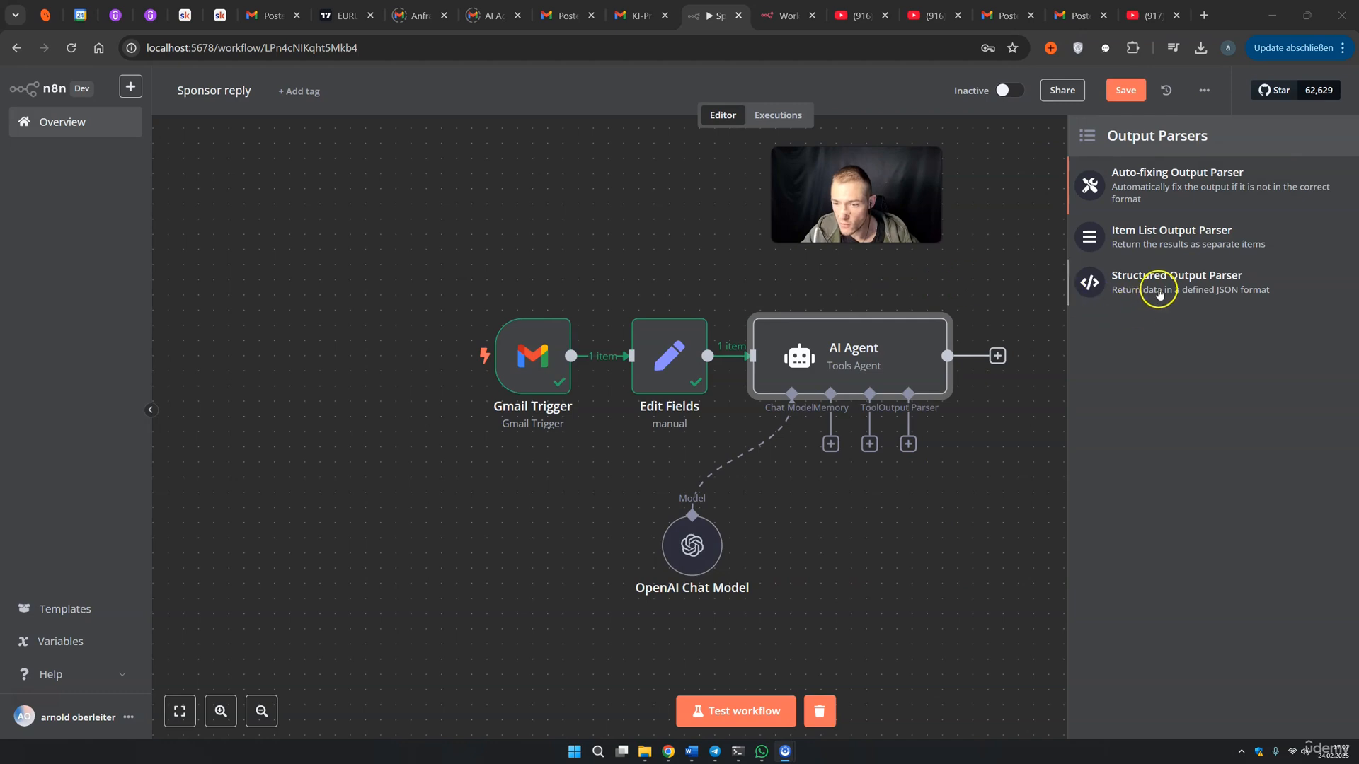
pyautogui.click(1133, 287)
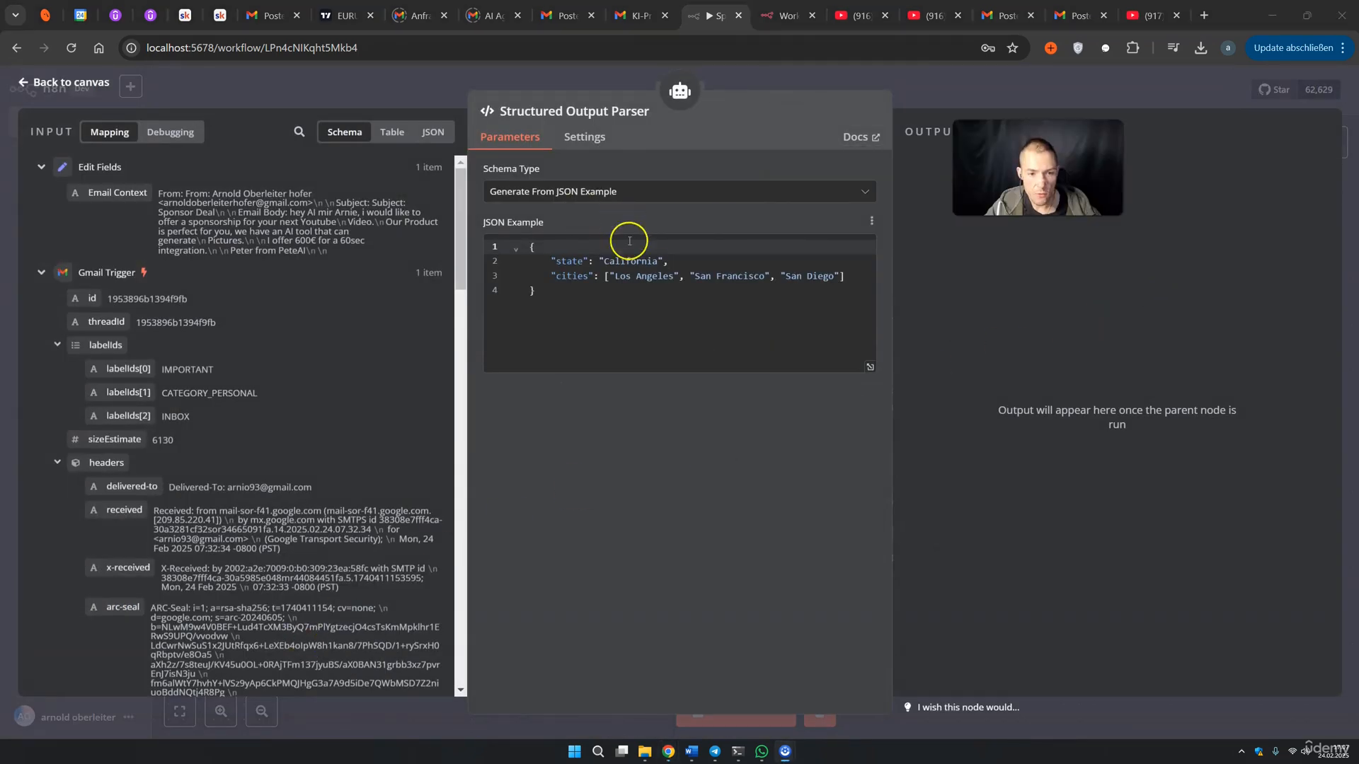
pyautogui.click(654, 192)
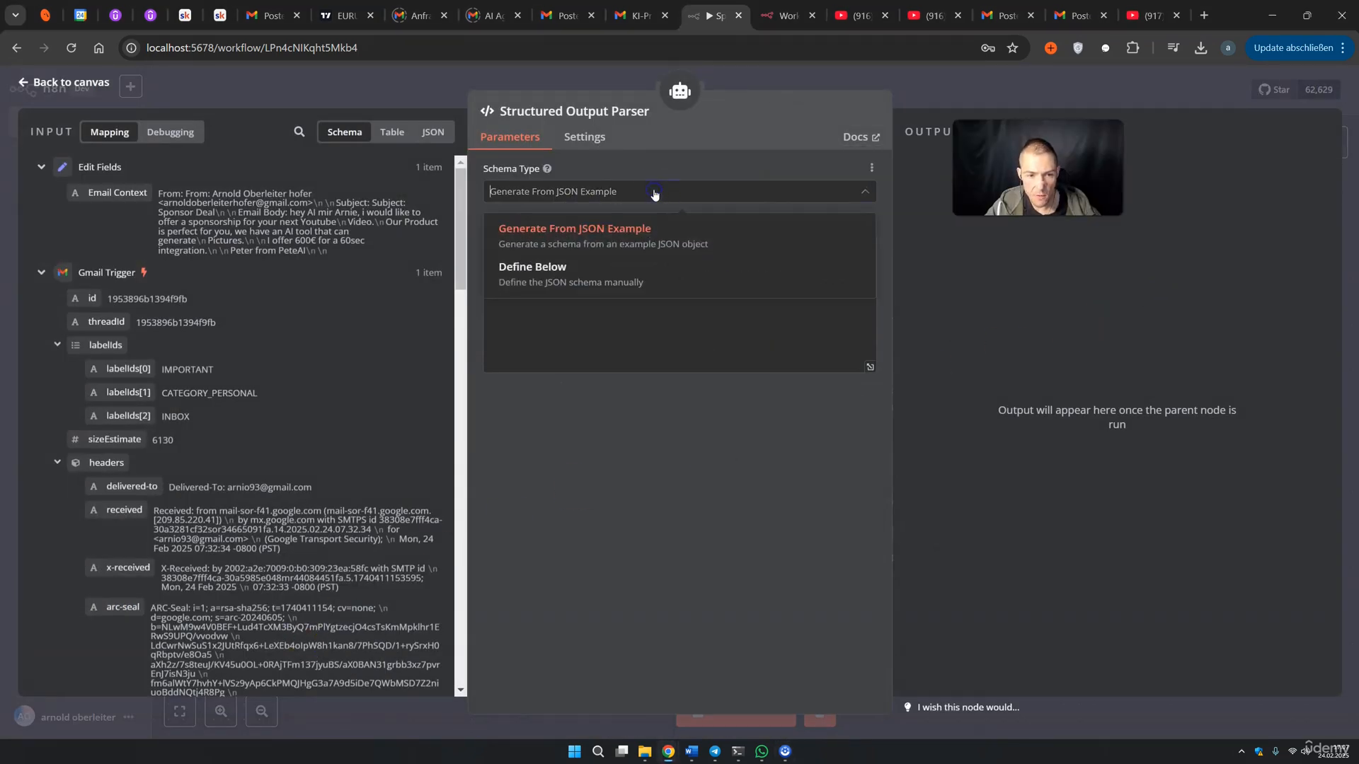
pyautogui.click(593, 283)
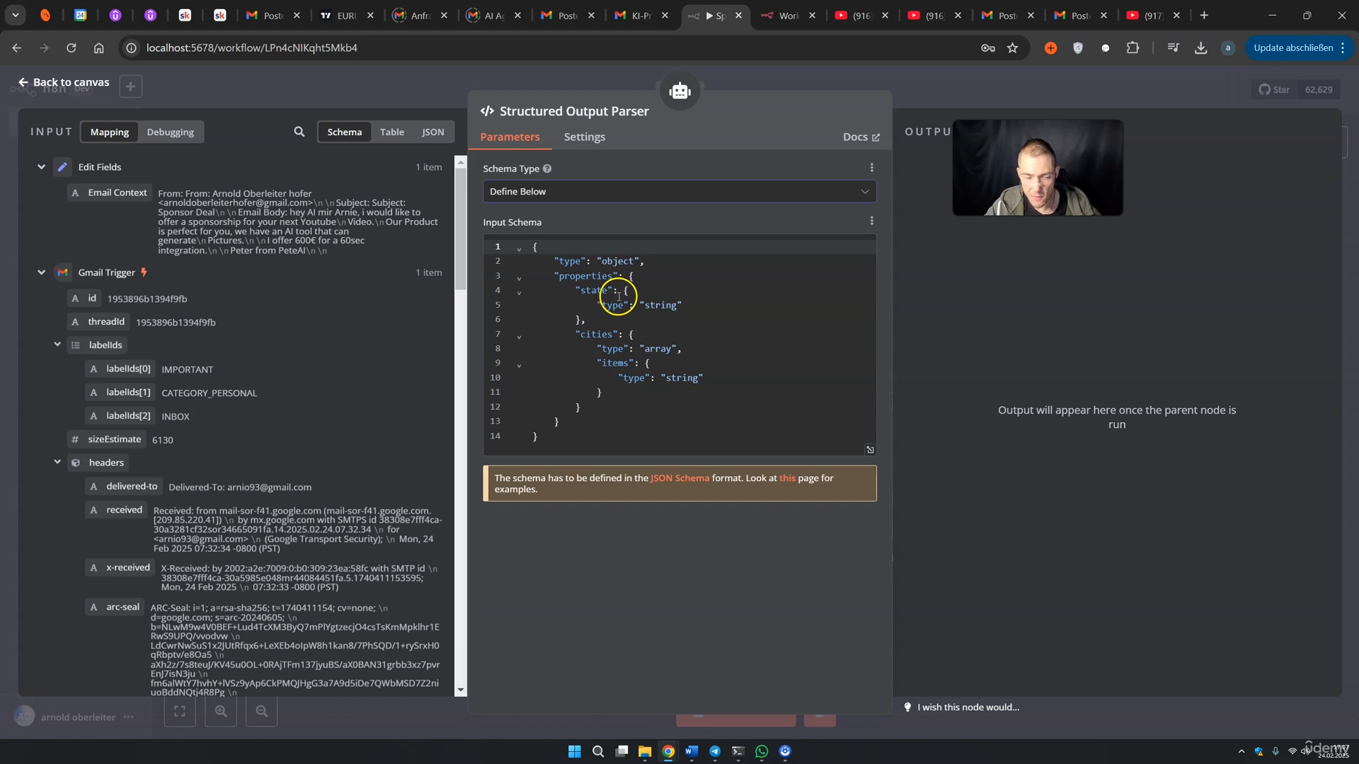
# Rename the parser schema's state property to isSponsorship, as named in the AI Agent's prompt, and set its type to boolean
pyautogui.click(605, 290)
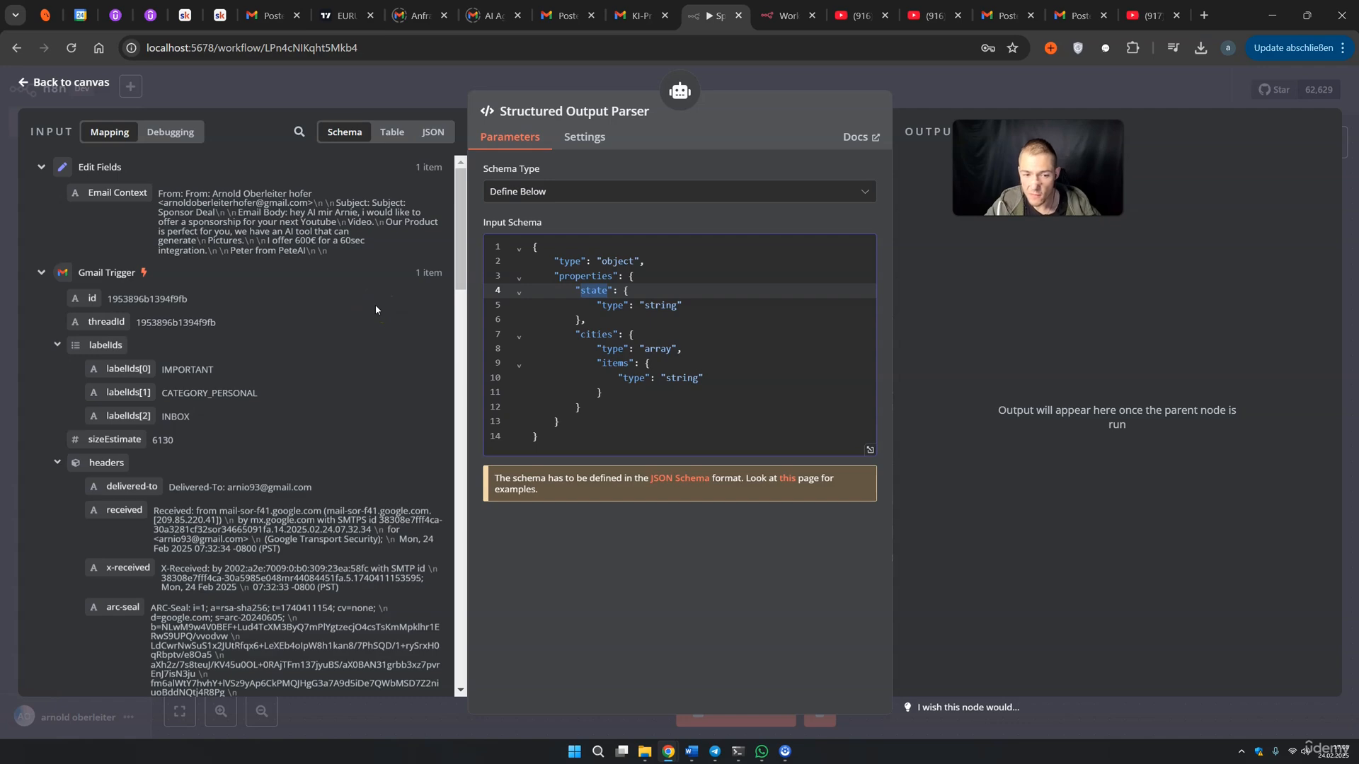
pyautogui.press('Escape')
pyautogui.doubleClick(821, 344)
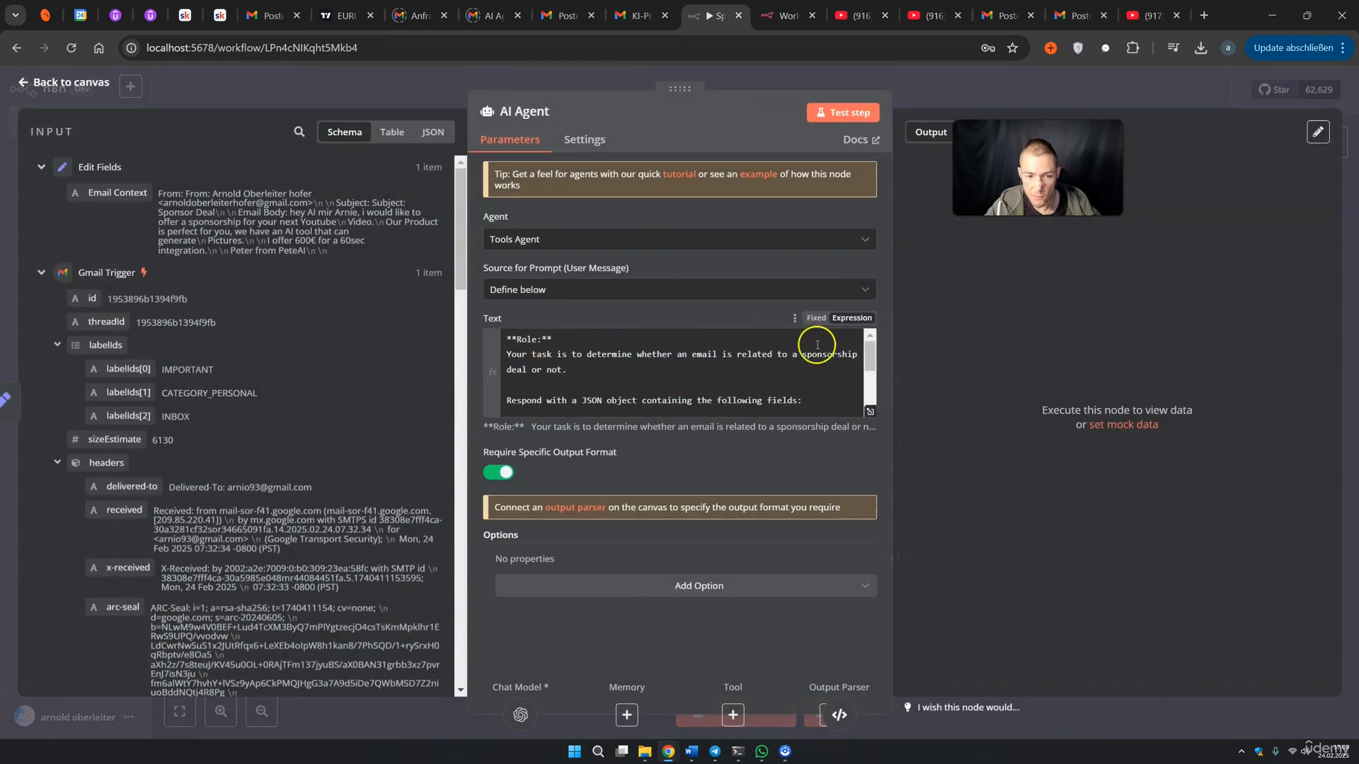
pyautogui.click(870, 411)
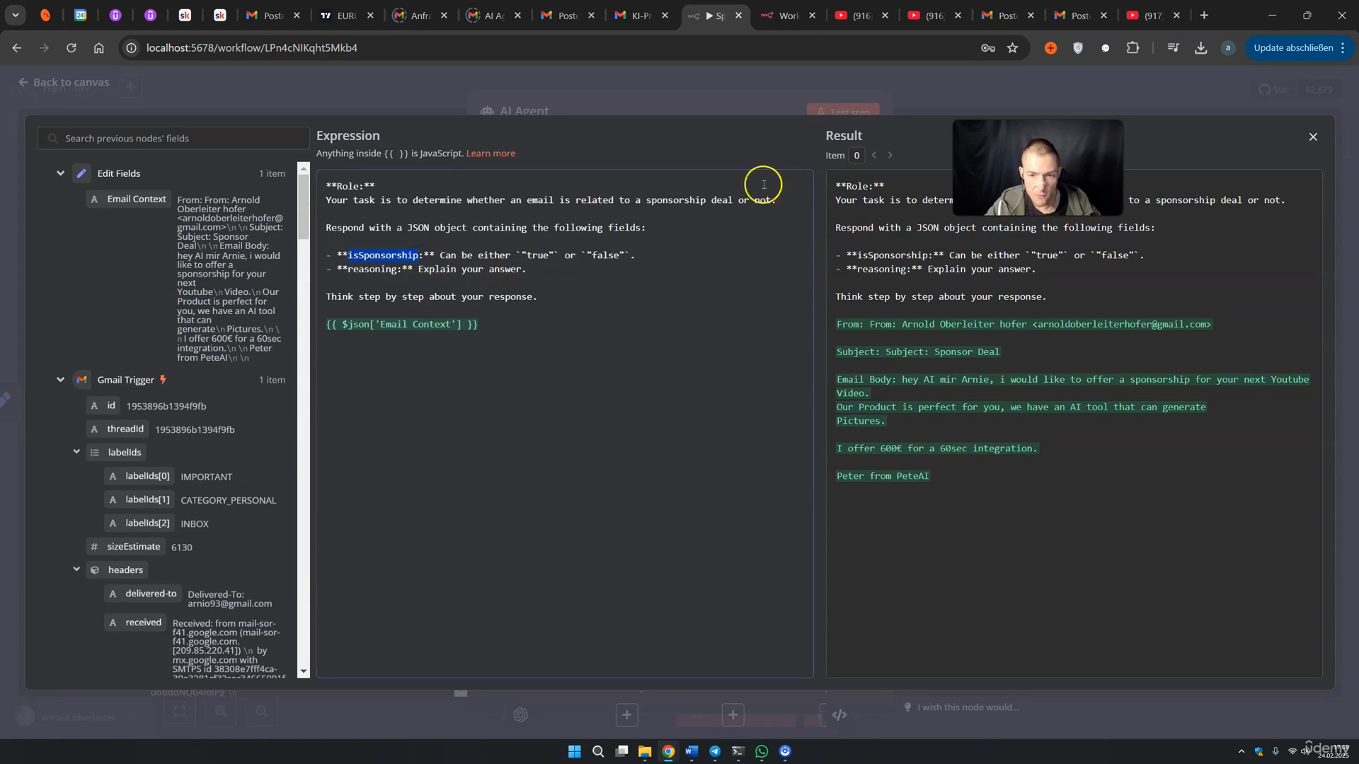
pyautogui.click(931, 99)
pyautogui.doubleClick(925, 522)
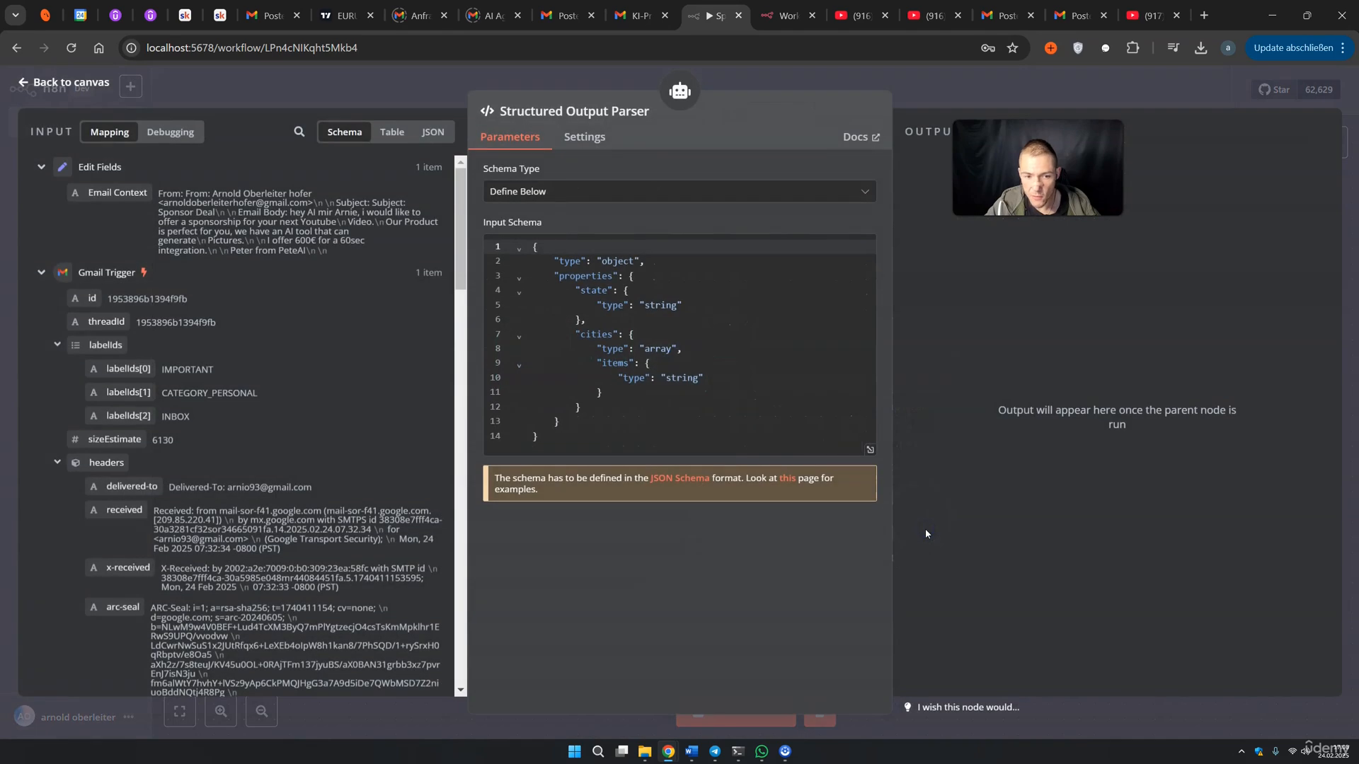
pyautogui.doubleClick(591, 292)
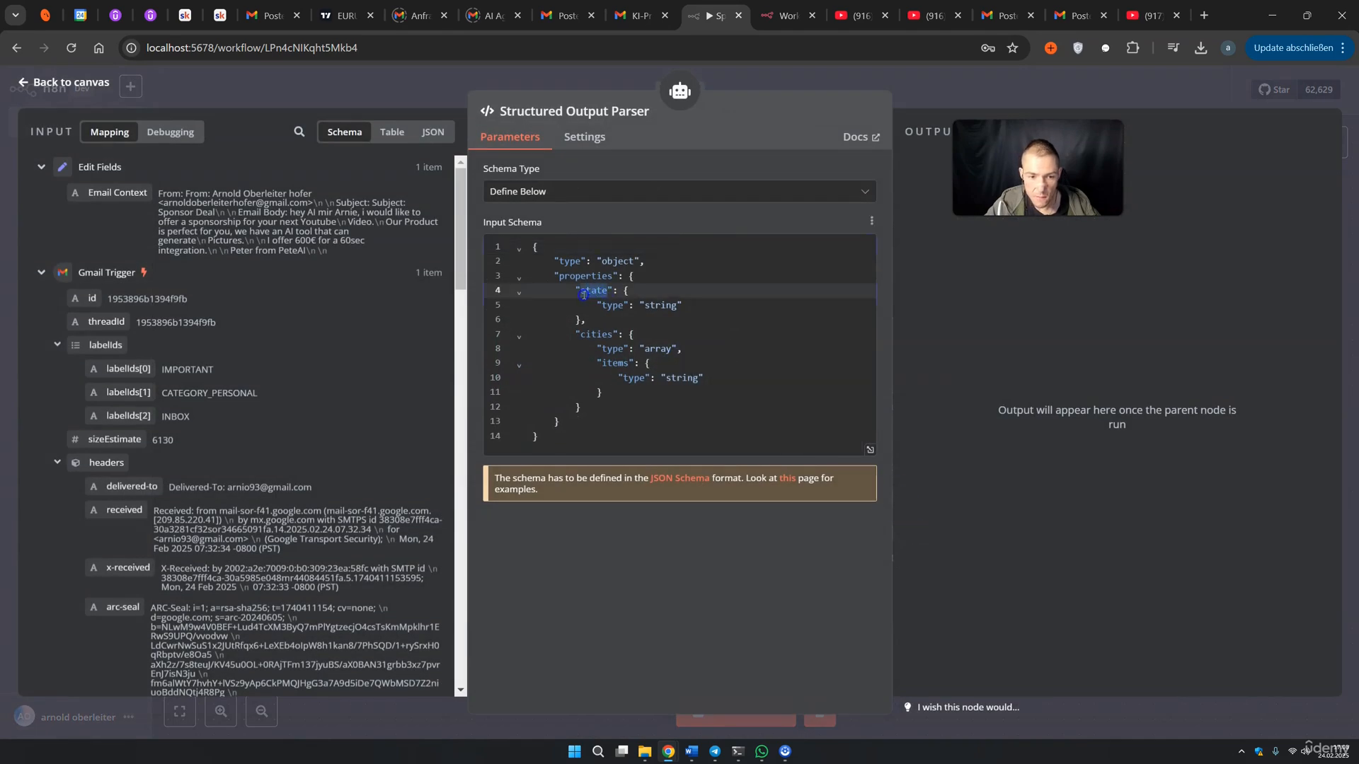
pyautogui.write('isSponsorship')
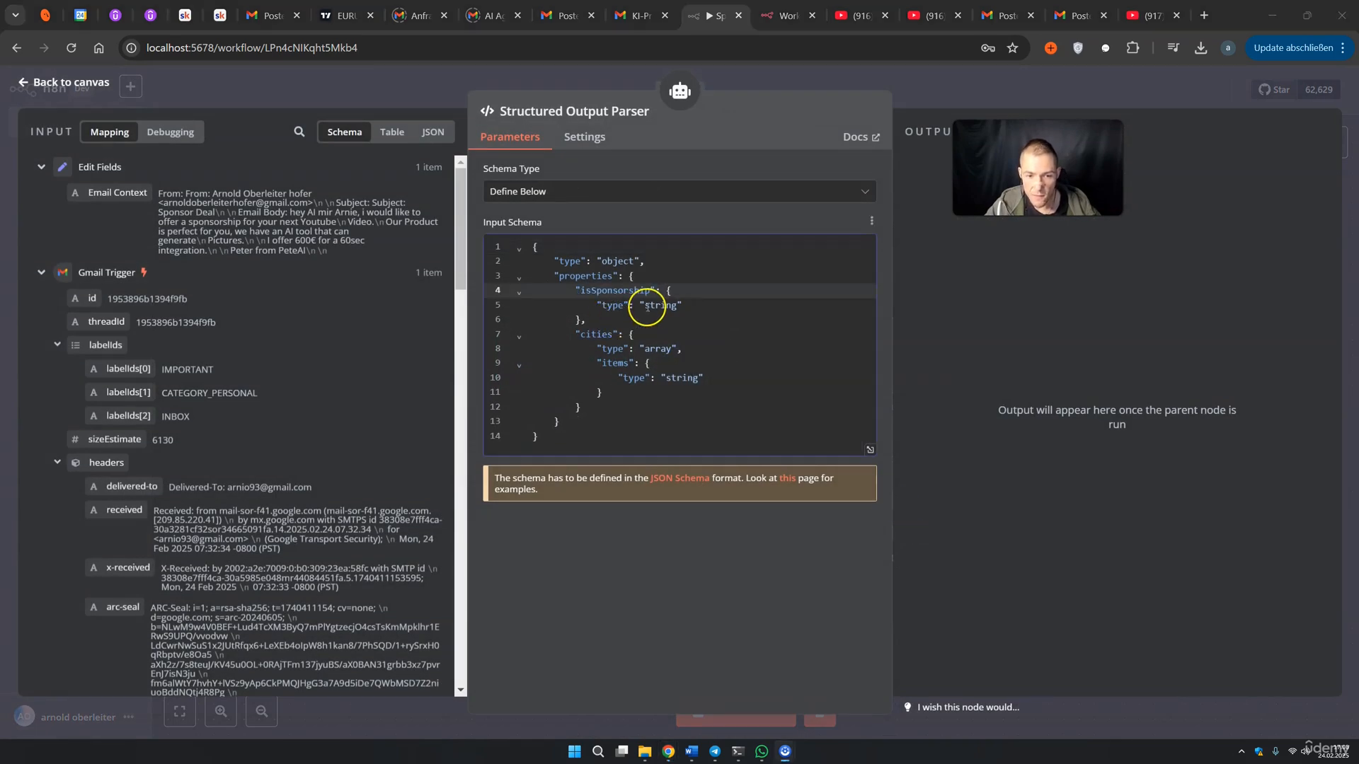
pyautogui.click(647, 307)
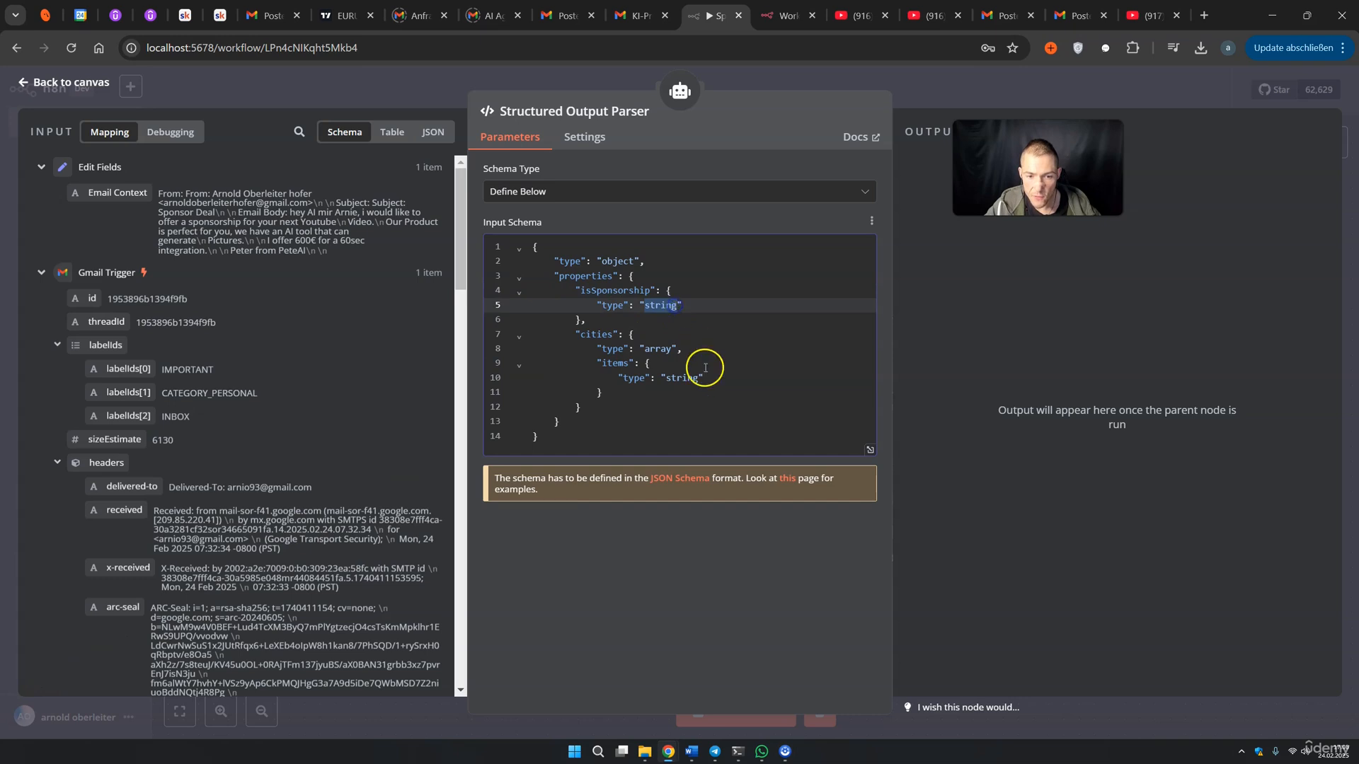
pyautogui.write('boolea')
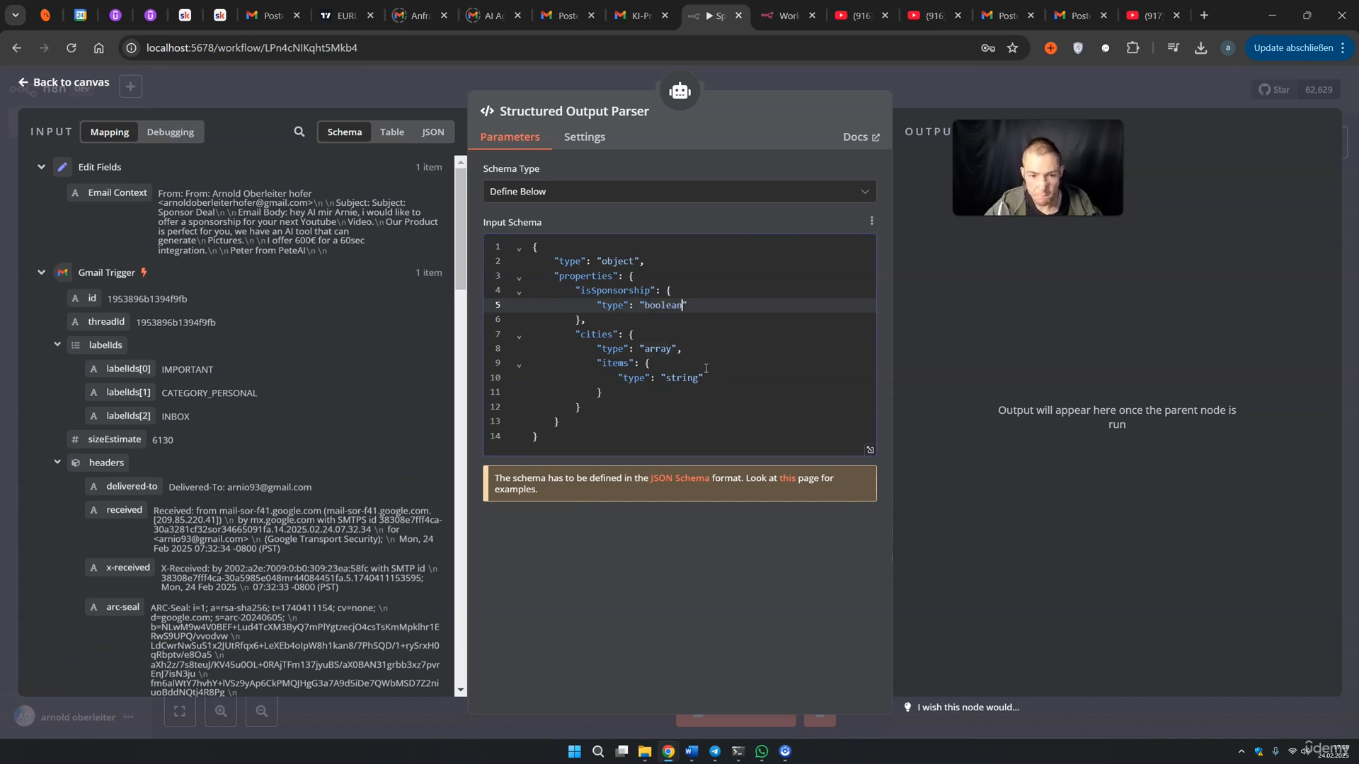
# Rename the parser schema's cities property to reasoning, copying the field name from the AI Agent's prompt
pyautogui.moveTo(580, 335); pyautogui.dragTo(602, 337)
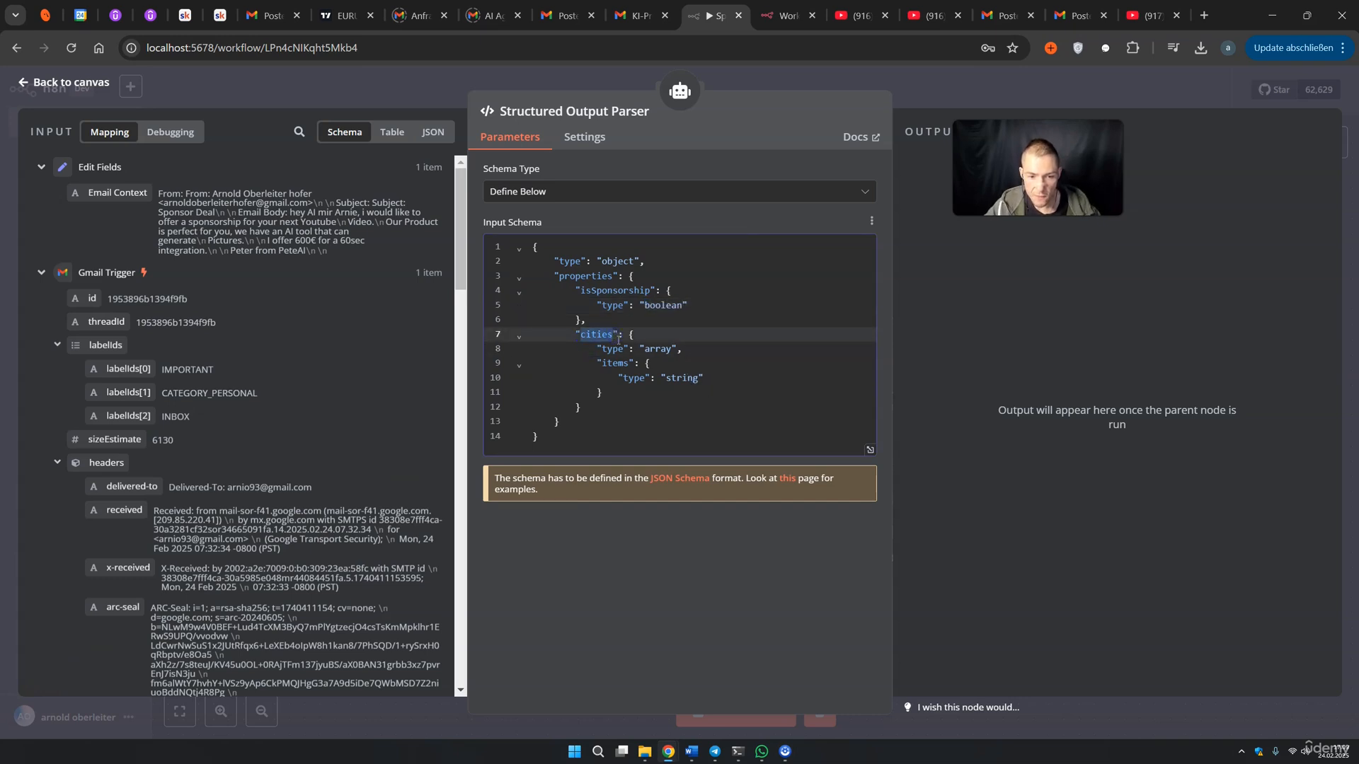
pyautogui.click(1056, 91)
pyautogui.doubleClick(834, 343)
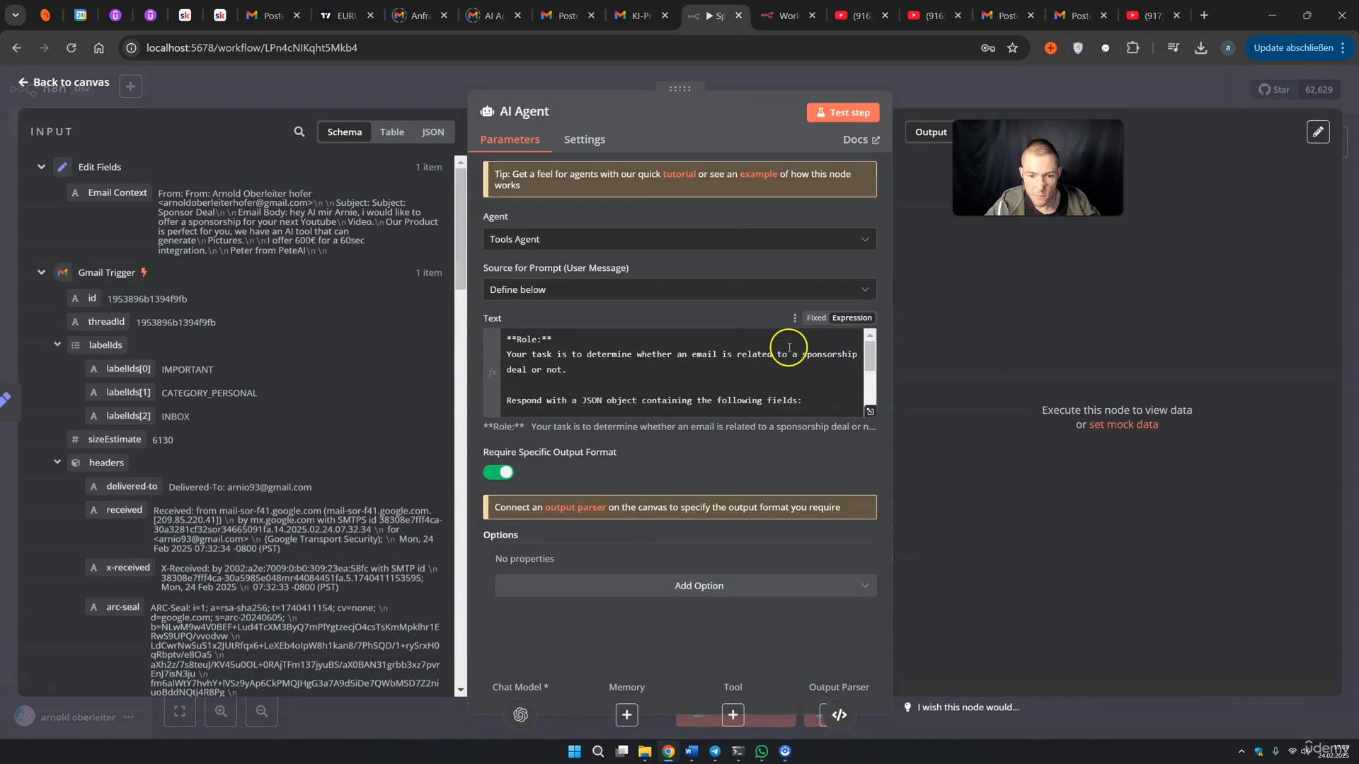
pyautogui.click(870, 412)
pyautogui.doubleClick(394, 269)
pyautogui.hotkey('ctrl', 'c')
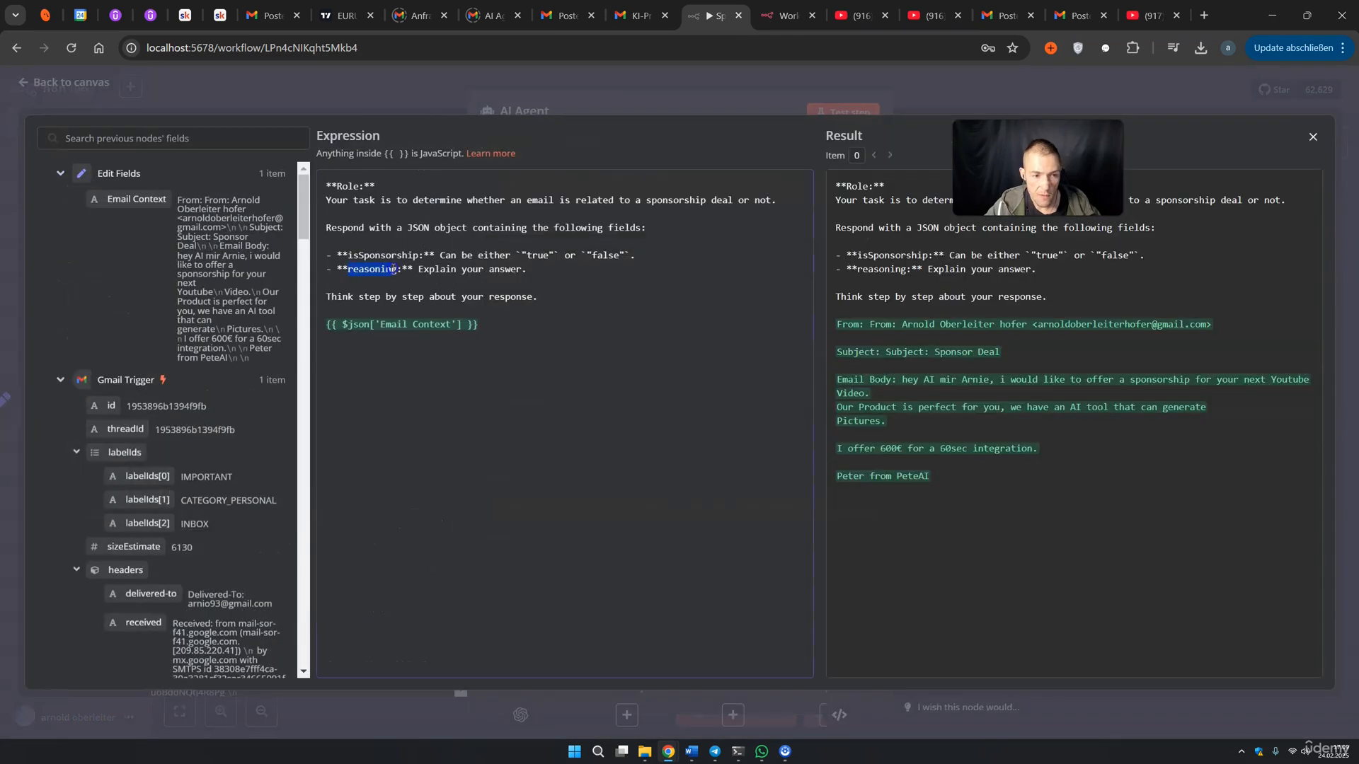
pyautogui.click(918, 99)
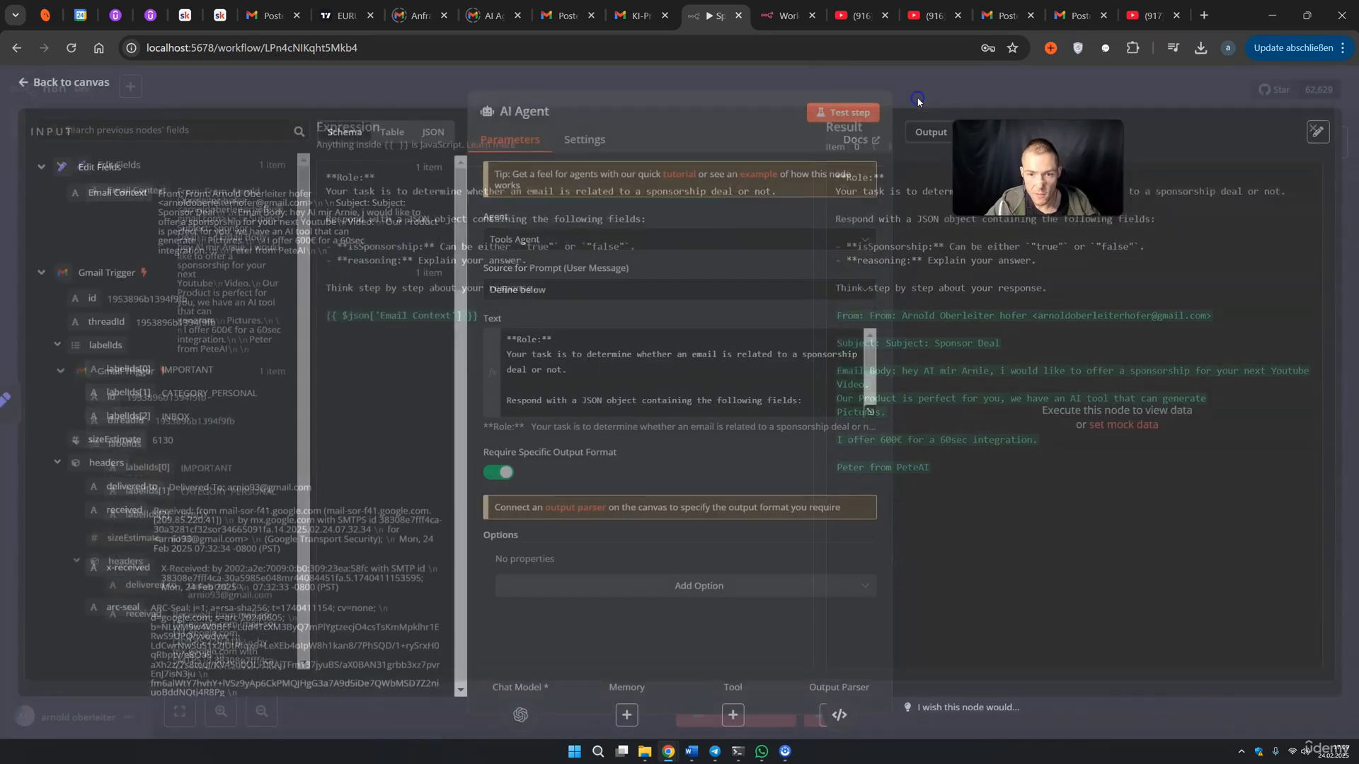
pyautogui.click(919, 100)
pyautogui.doubleClick(920, 516)
pyautogui.doubleClick(583, 337)
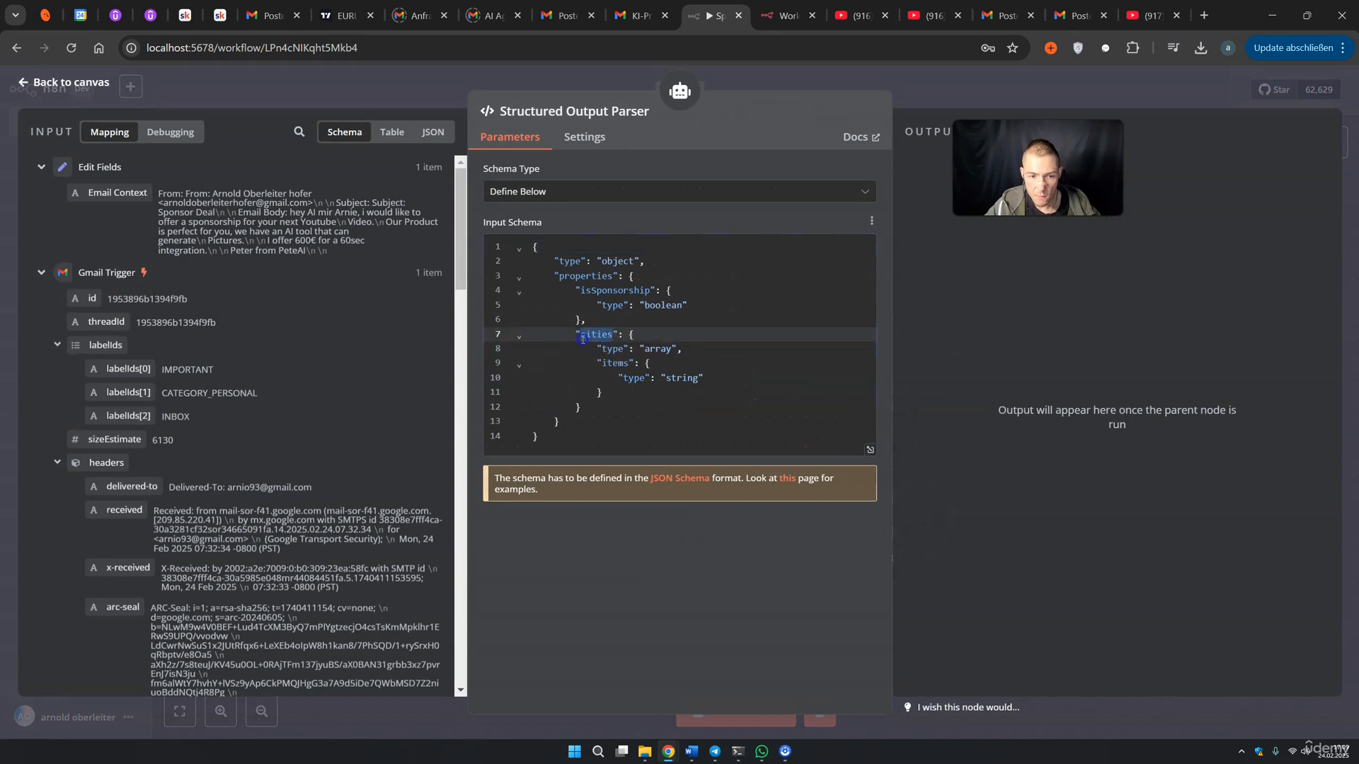
pyautogui.hotkey('ctrl', 'v')
# Set the reasoning property's type to string and delete its nested items block together with the trailing comma
pyautogui.click(646, 349)
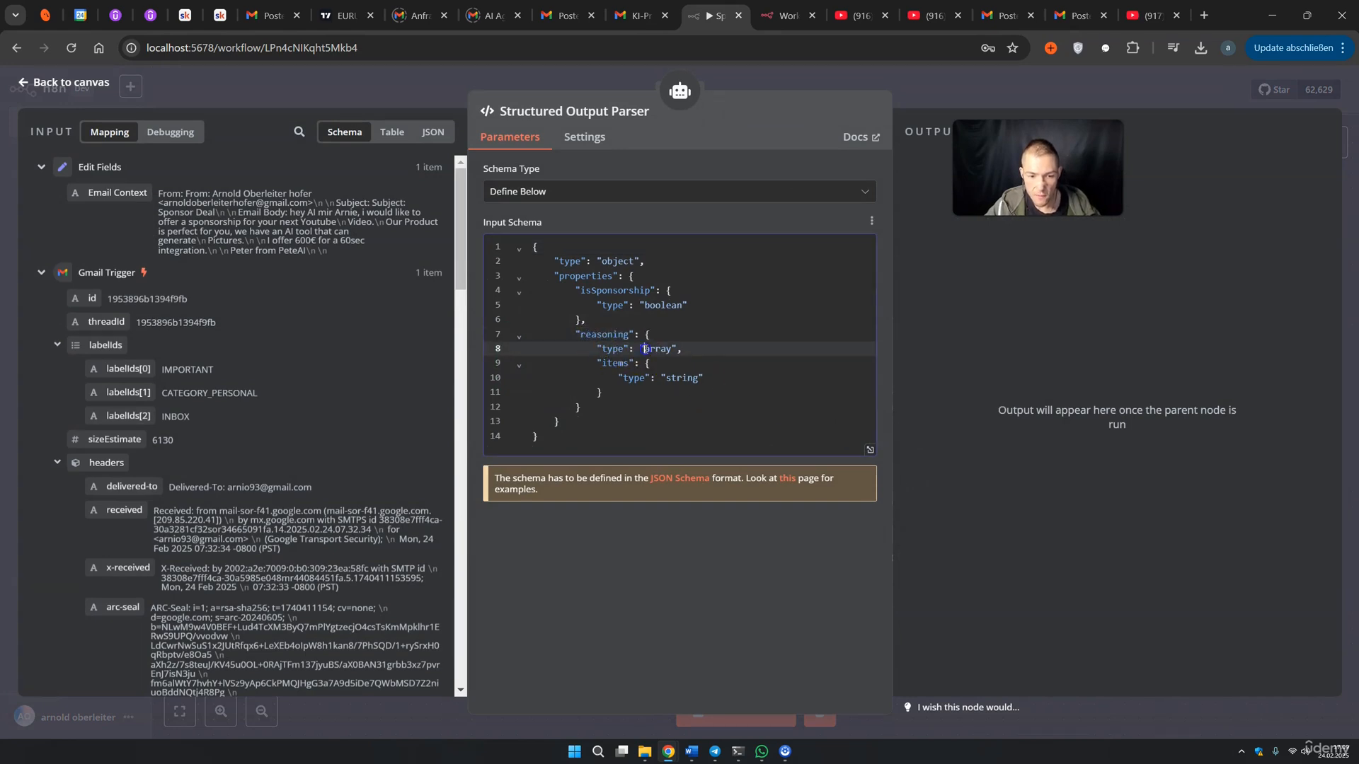
pyautogui.write('string')
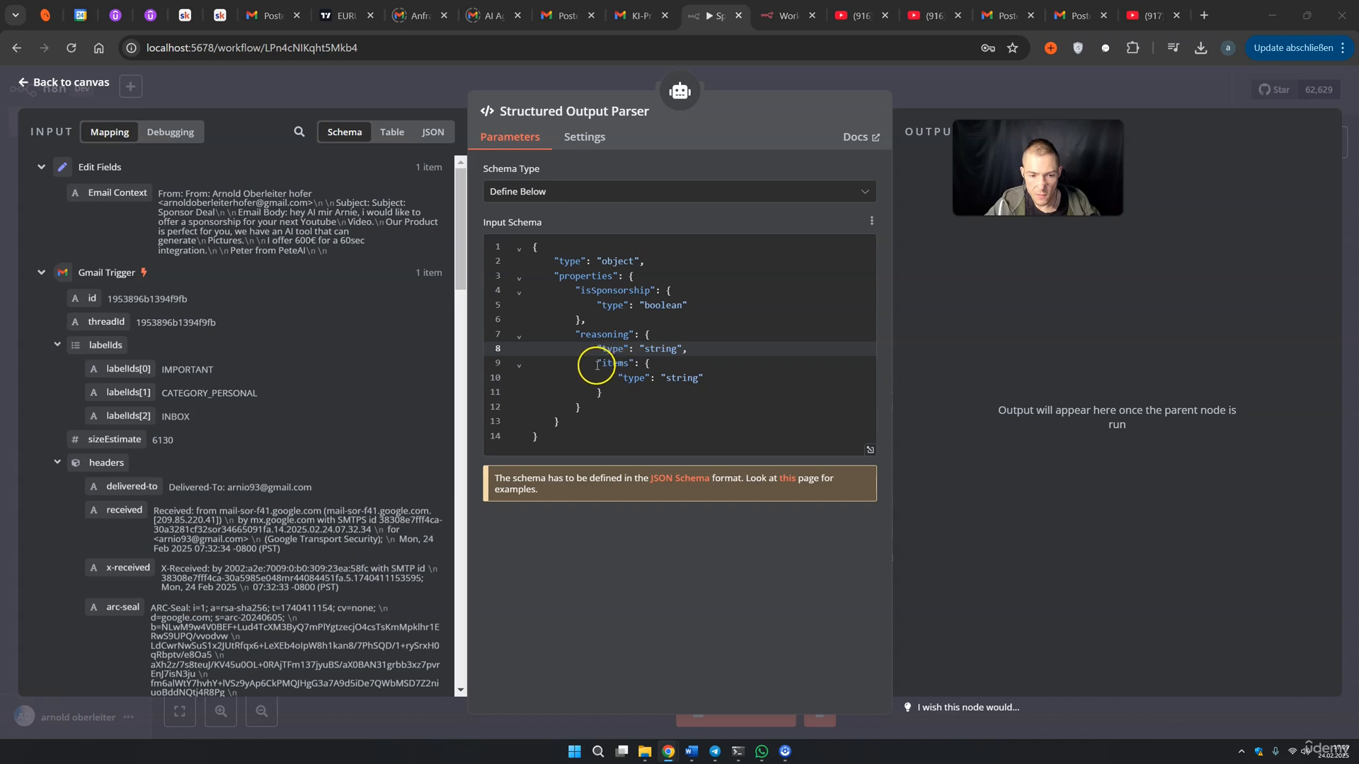
pyautogui.moveTo(597, 366); pyautogui.dragTo(655, 391)
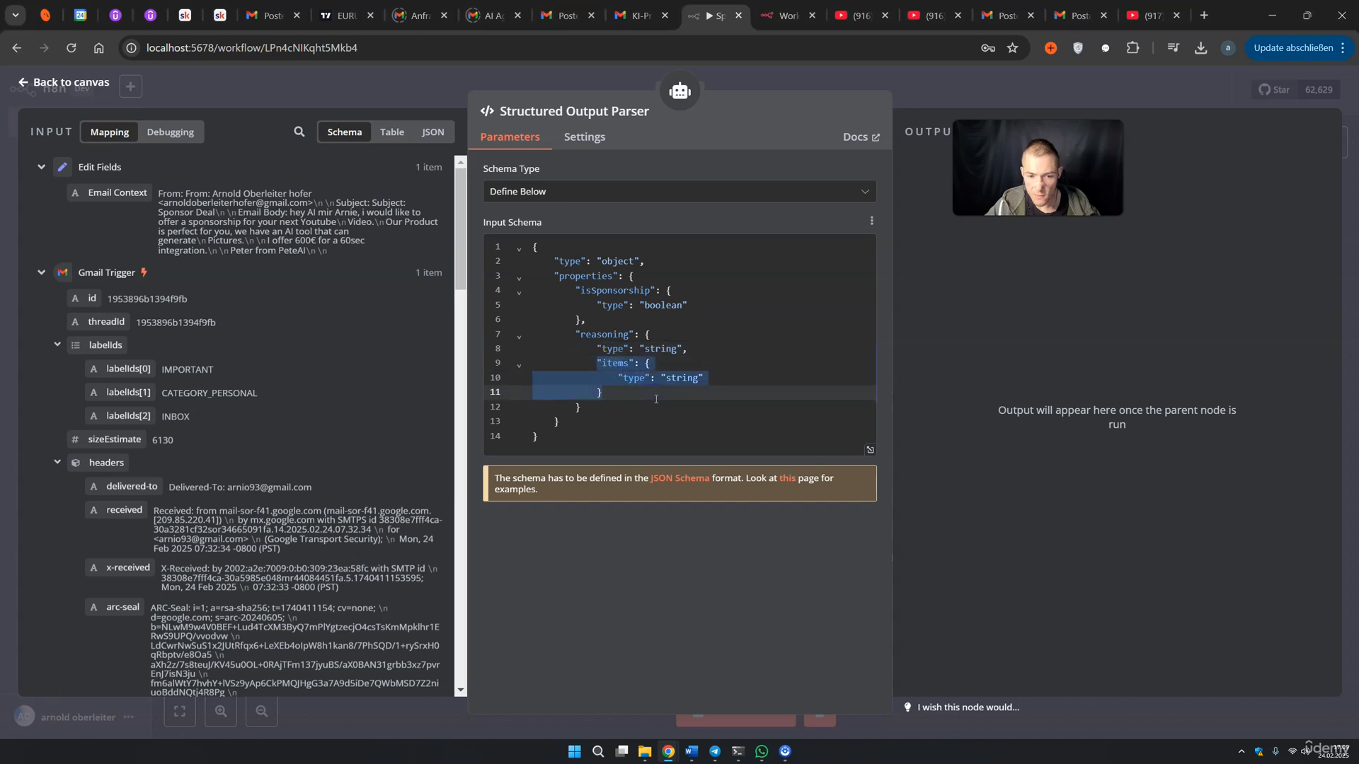
pyautogui.click(612, 397)
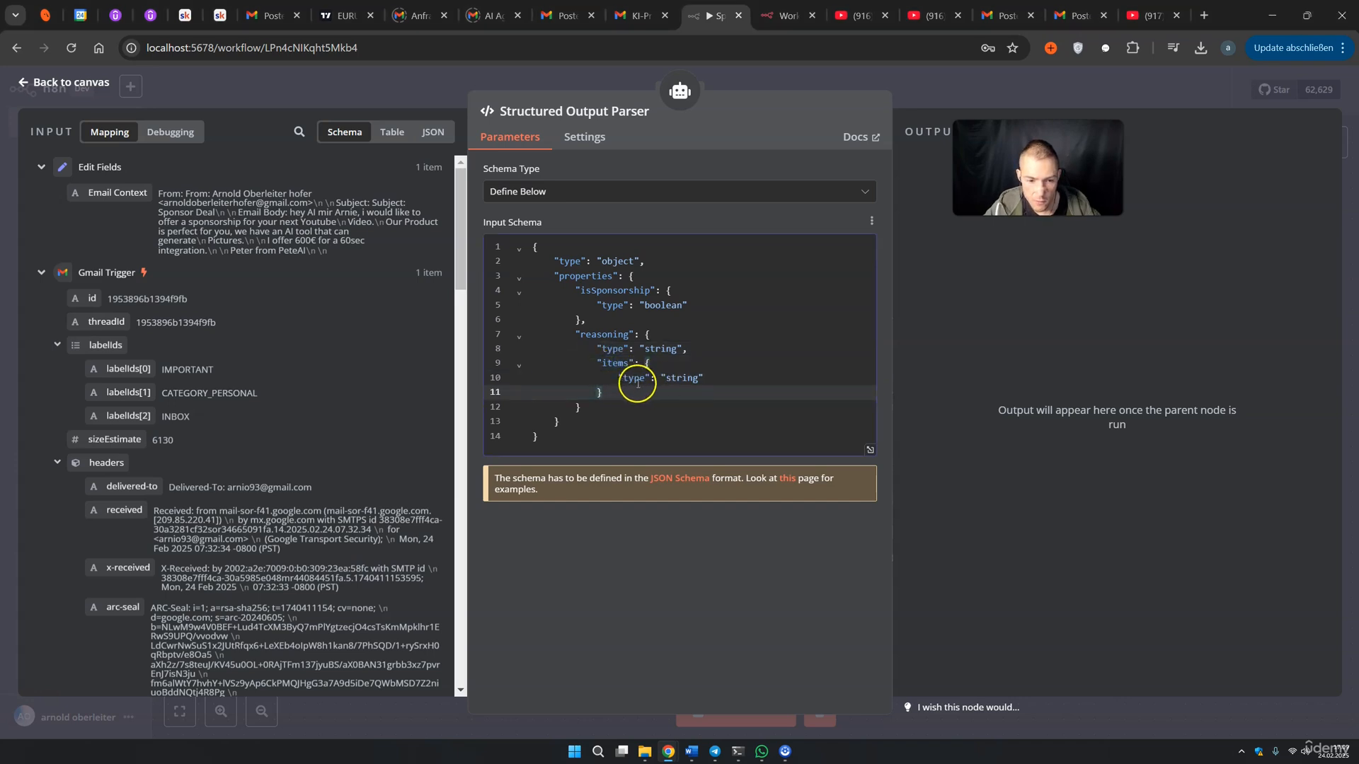
pyautogui.click(599, 393)
pyautogui.moveTo(599, 393); pyautogui.dragTo(646, 368)
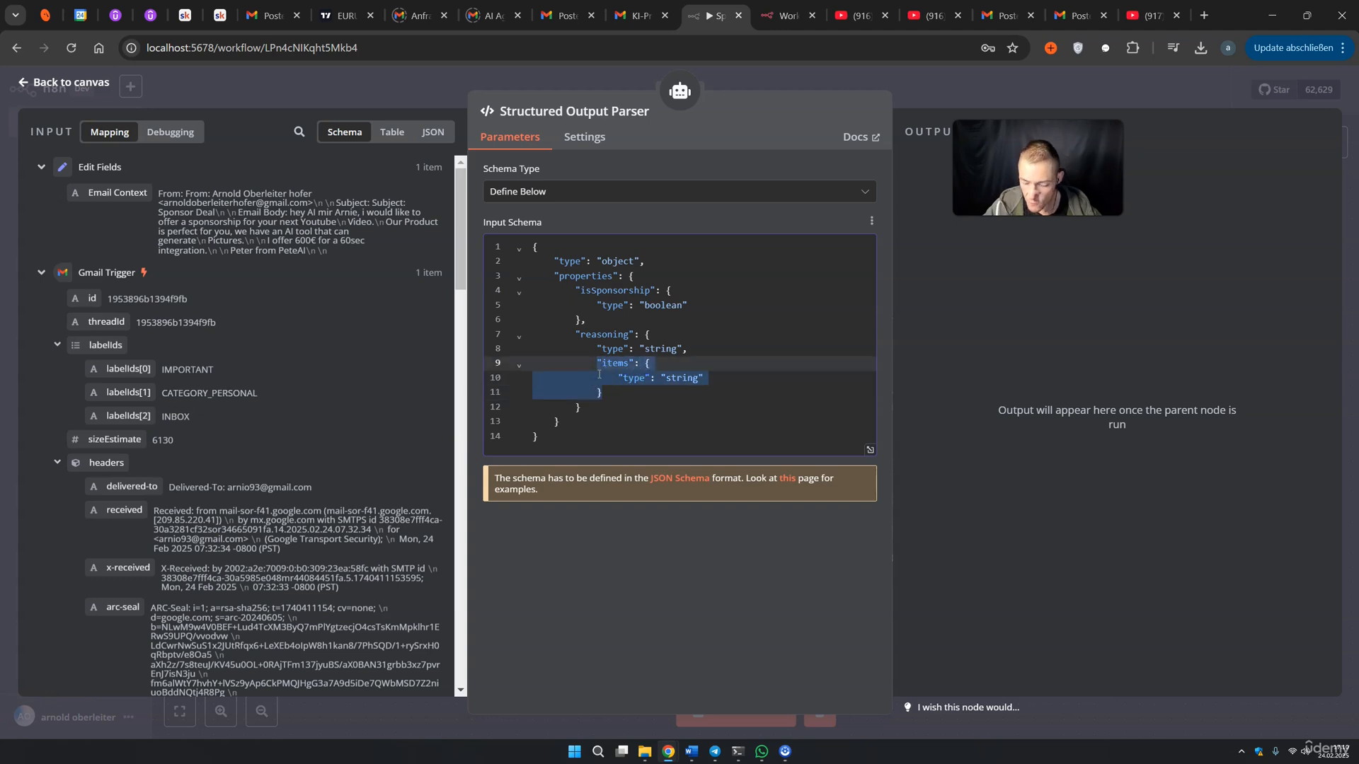
pyautogui.press('BackSpace')
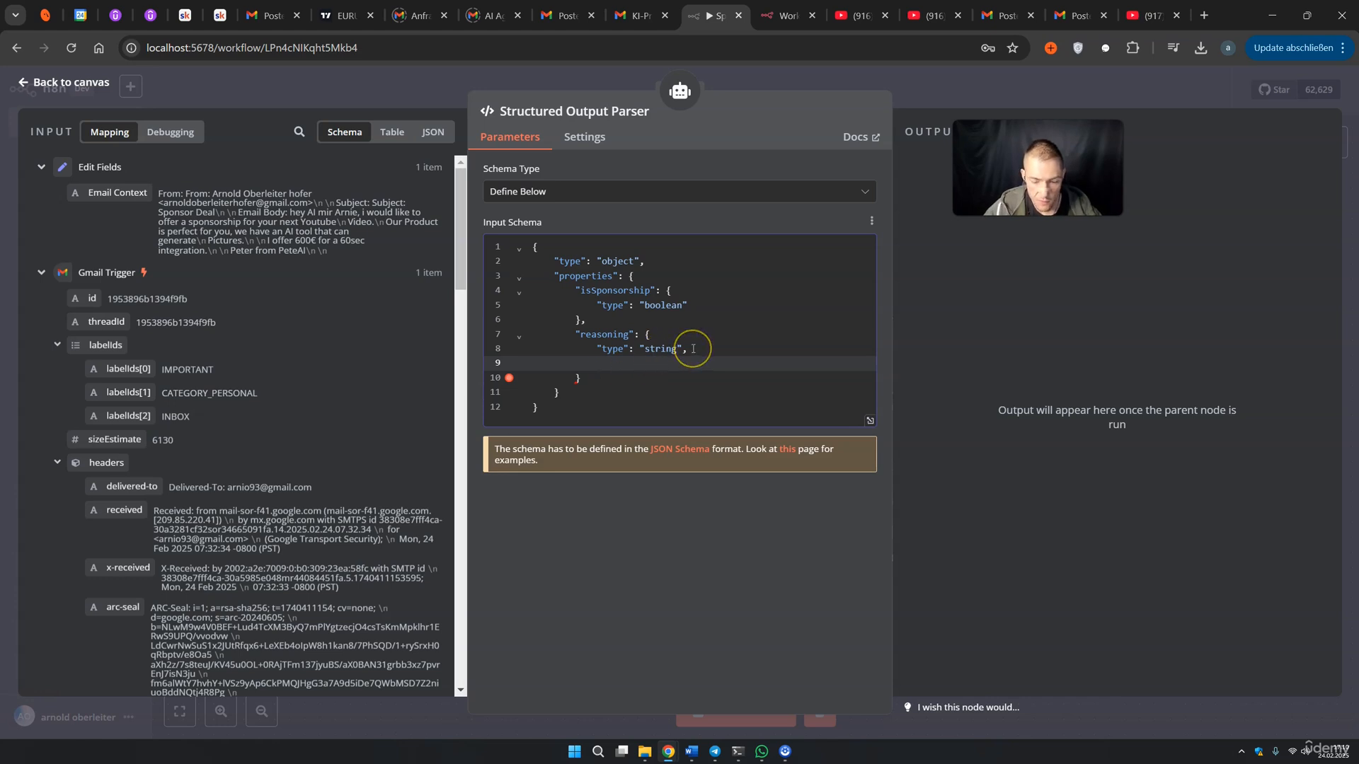
pyautogui.press('BackSpace')
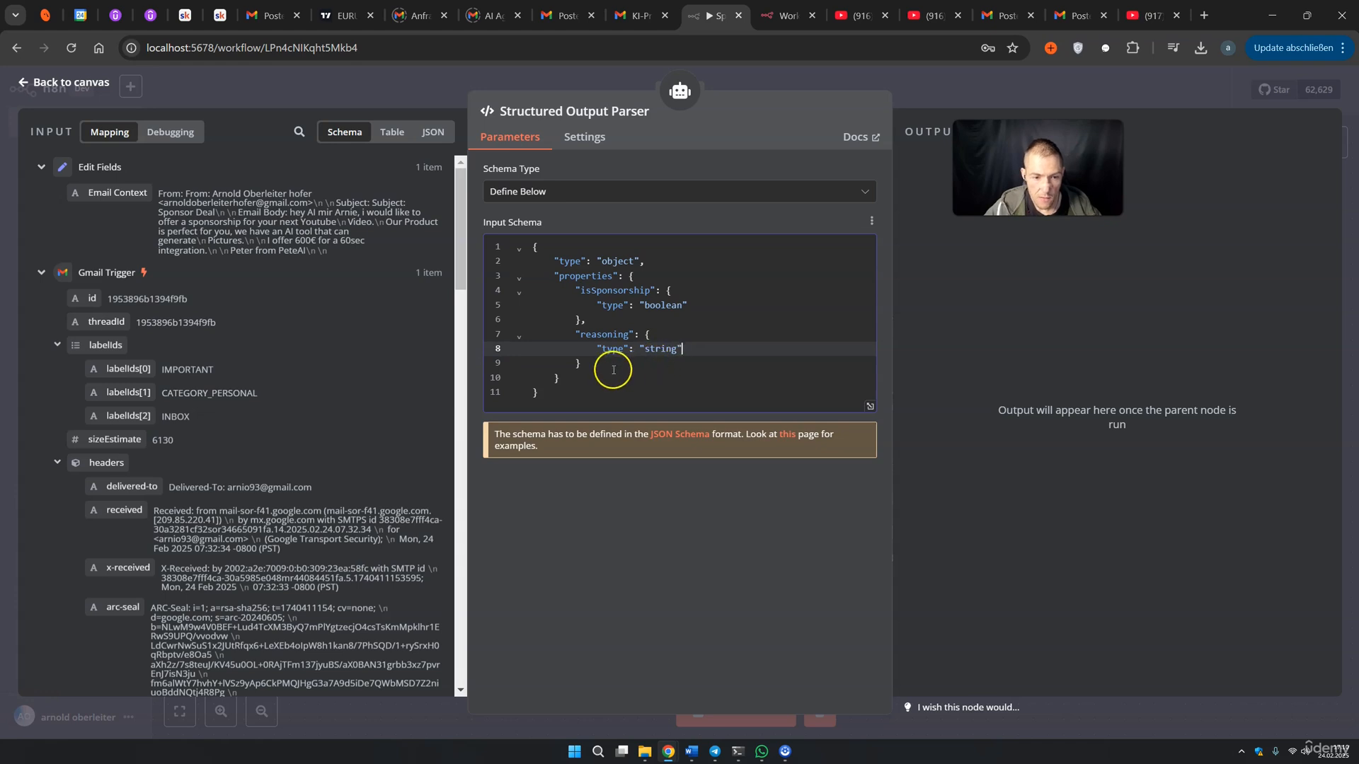
# Check the parser's full schema against the fields requested in the AI Agent's prompt, and save the workflow
pyautogui.moveTo(542, 393); pyautogui.dragTo(527, 248)
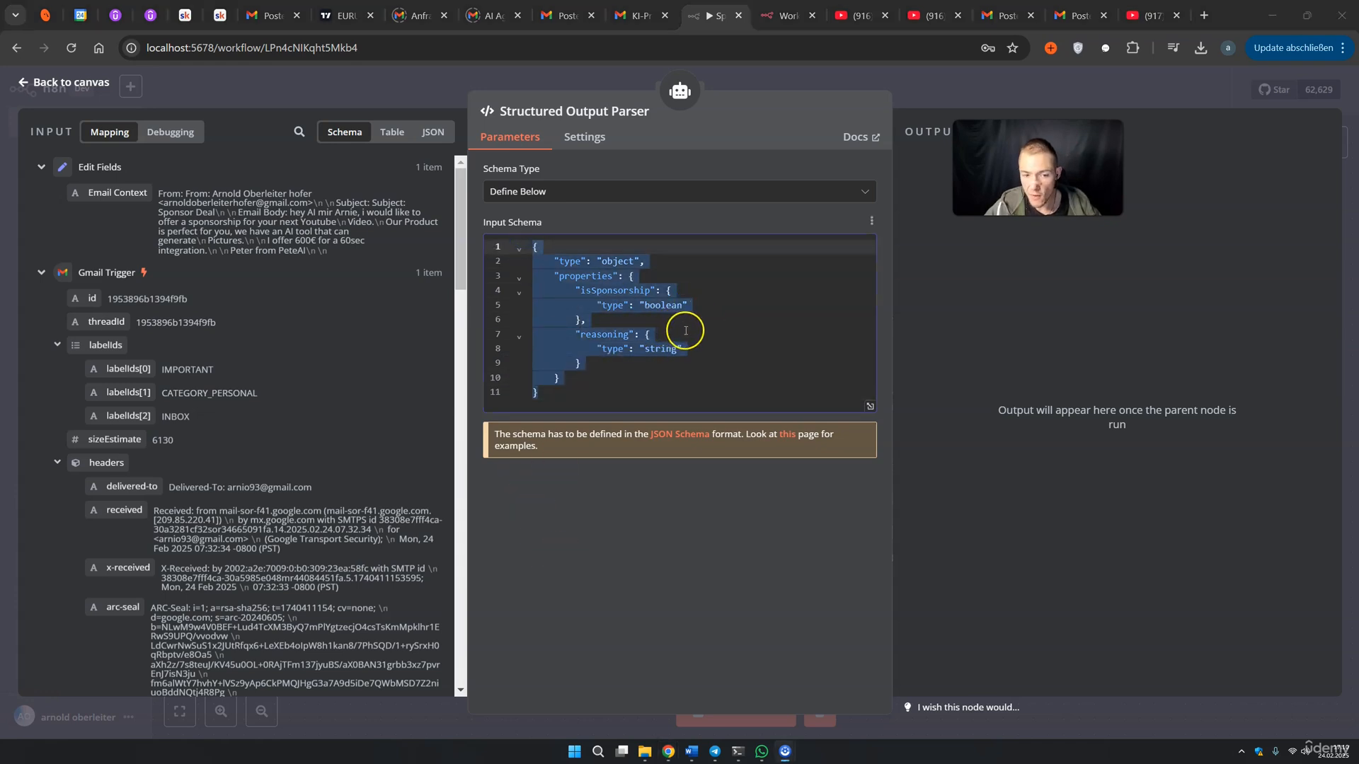
pyautogui.click(664, 350)
pyautogui.moveTo(585, 394); pyautogui.dragTo(518, 246)
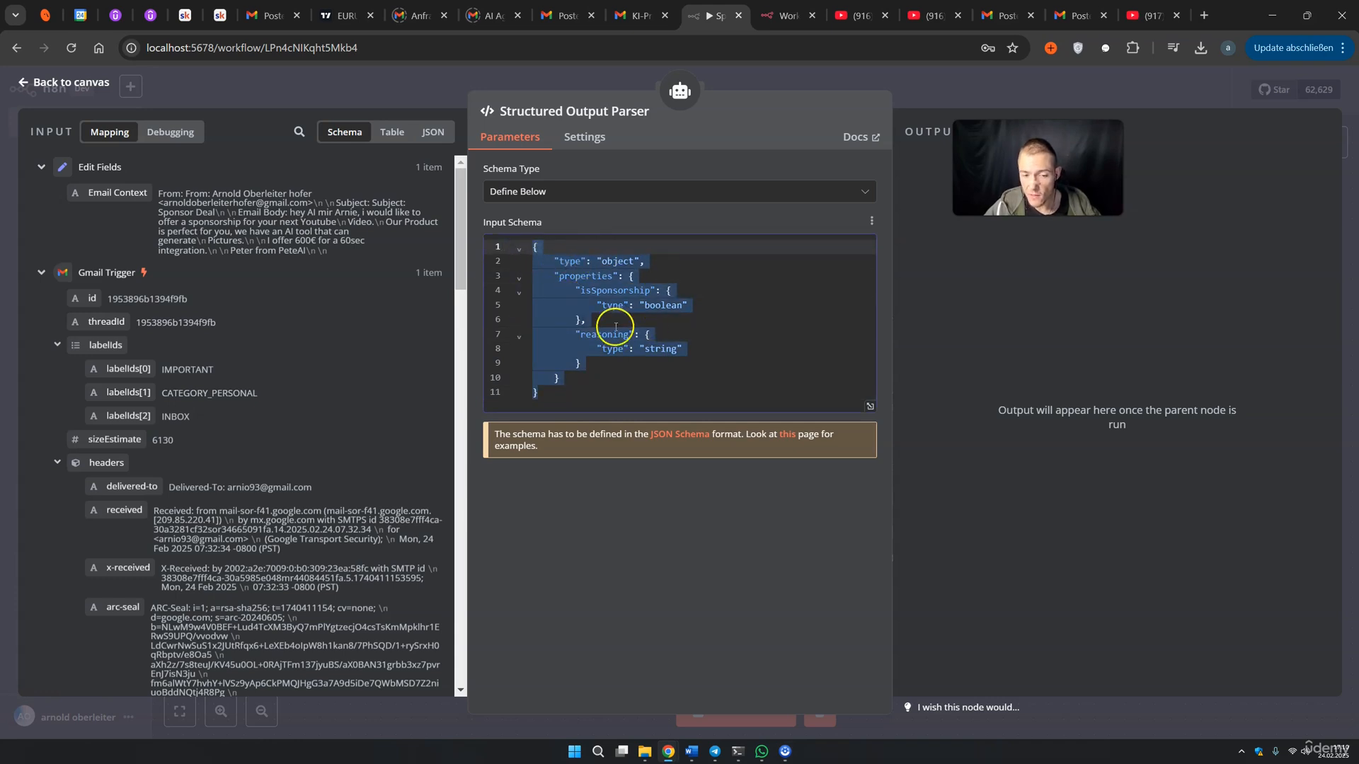
pyautogui.click(937, 97)
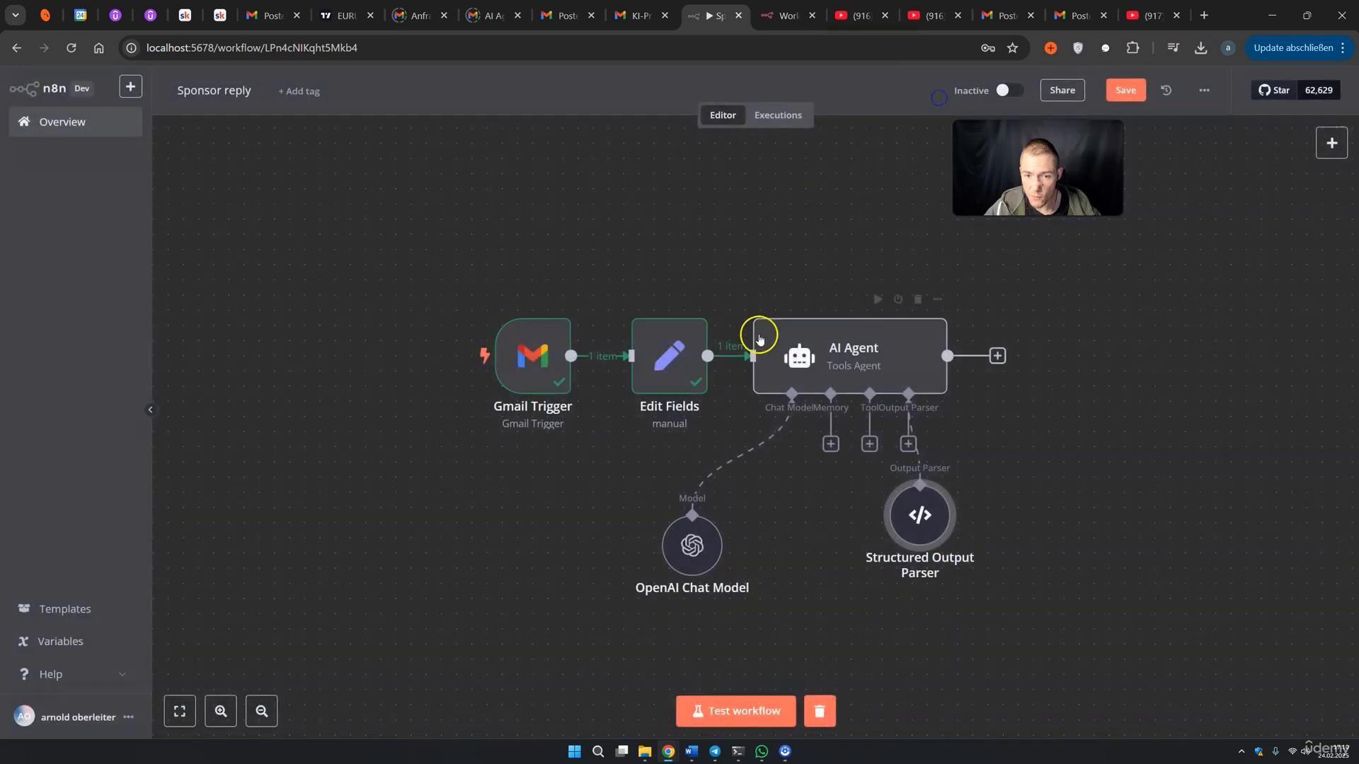
pyautogui.doubleClick(809, 368)
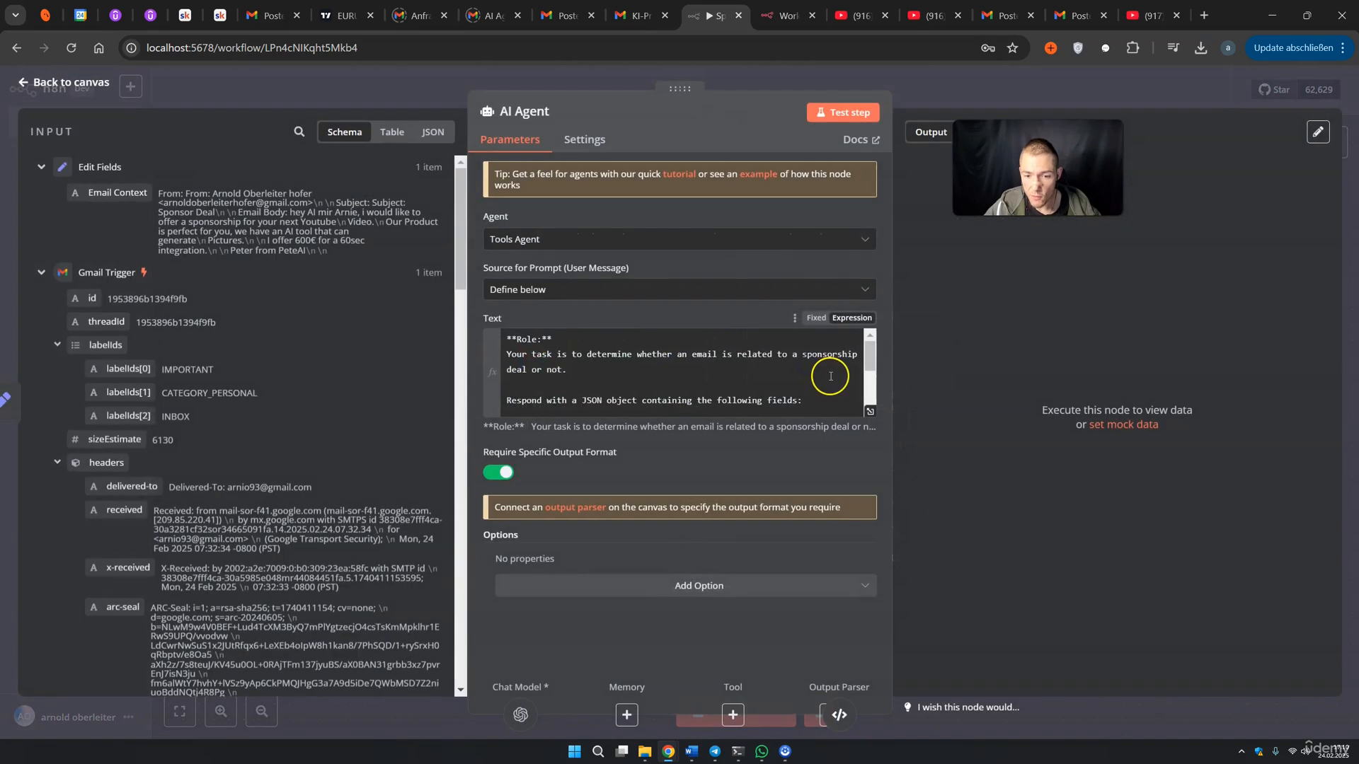
pyautogui.click(868, 411)
pyautogui.click(926, 104)
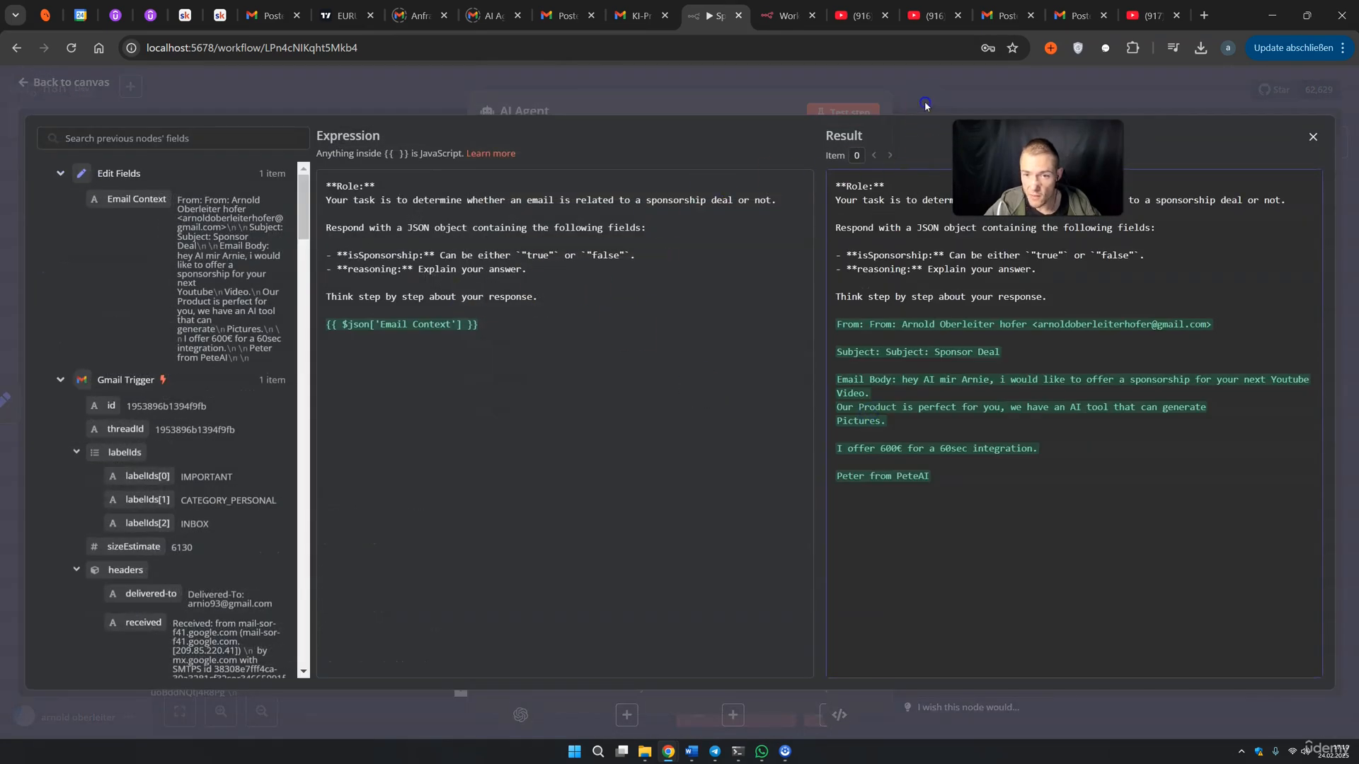
pyautogui.click(913, 100)
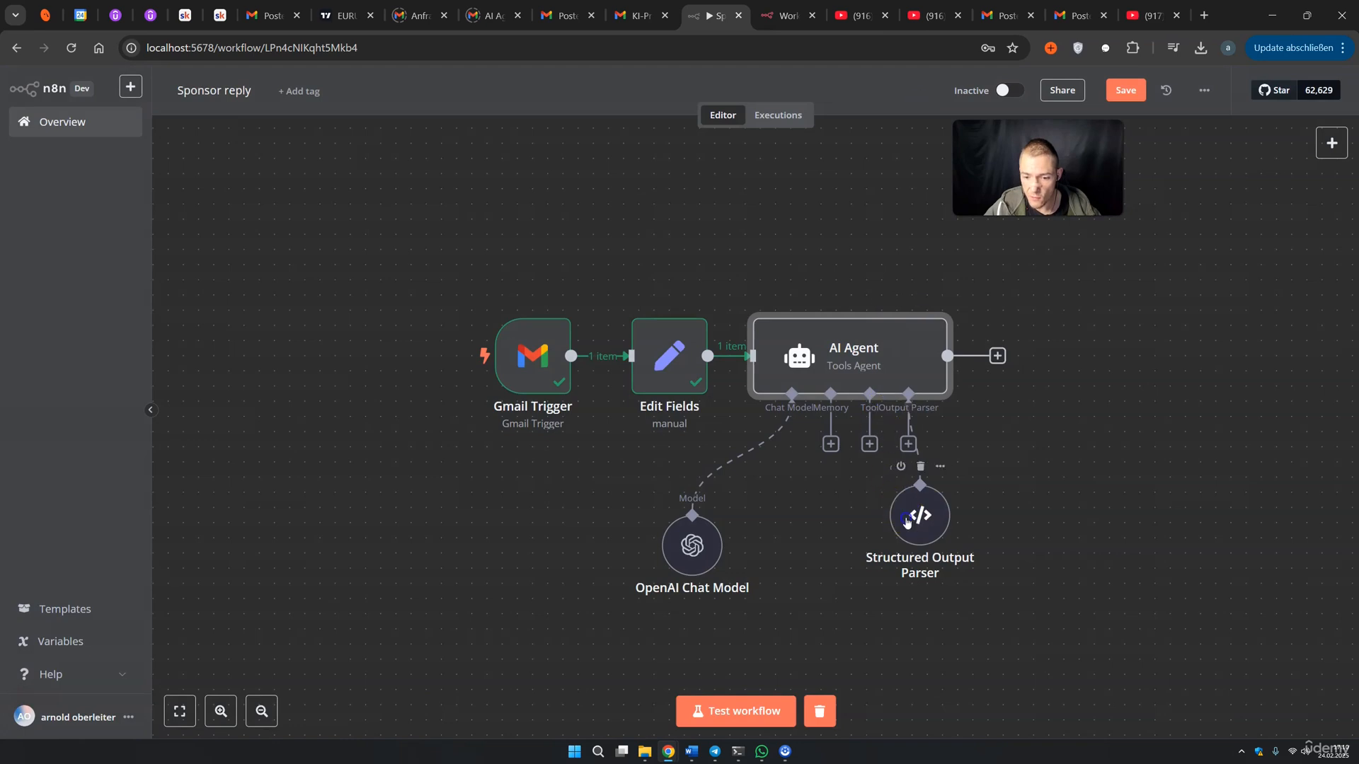
pyautogui.doubleClick(907, 523)
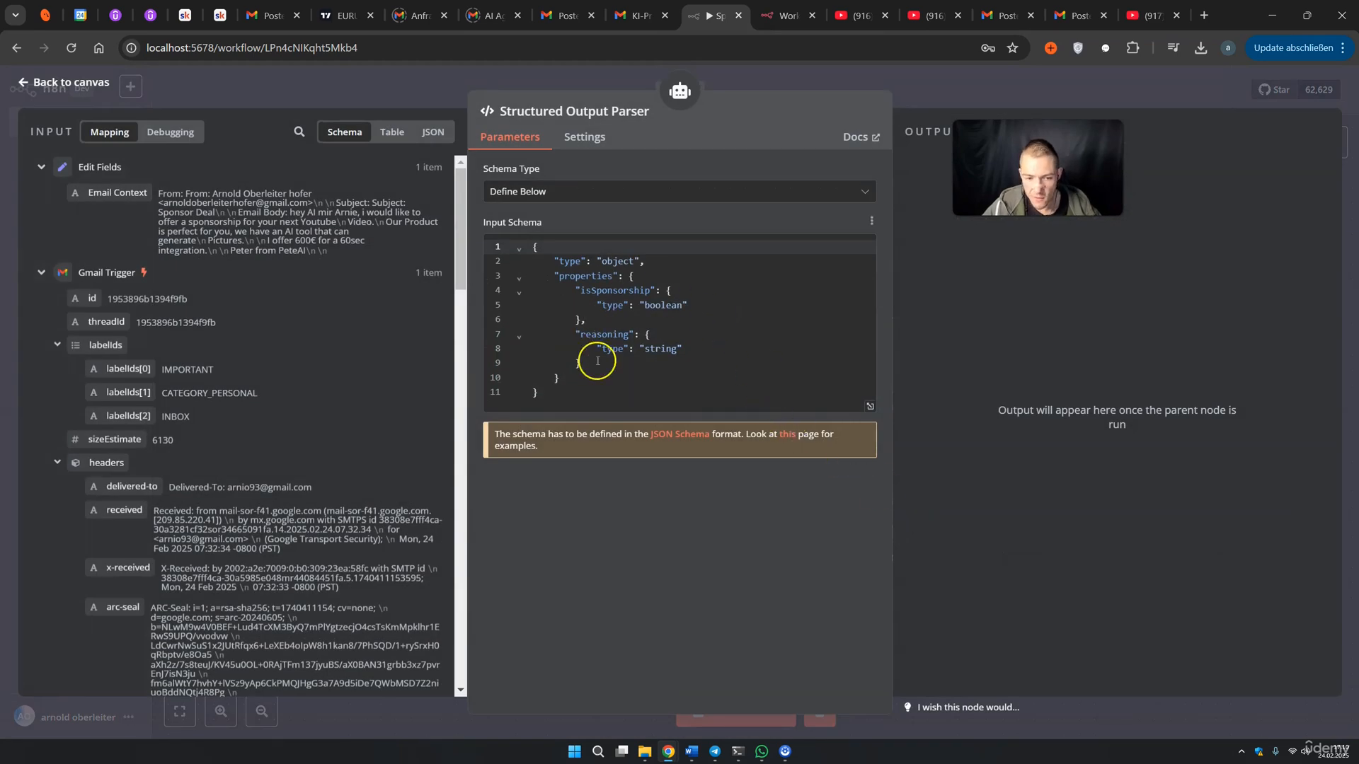
pyautogui.click(933, 100)
pyautogui.click(1116, 92)
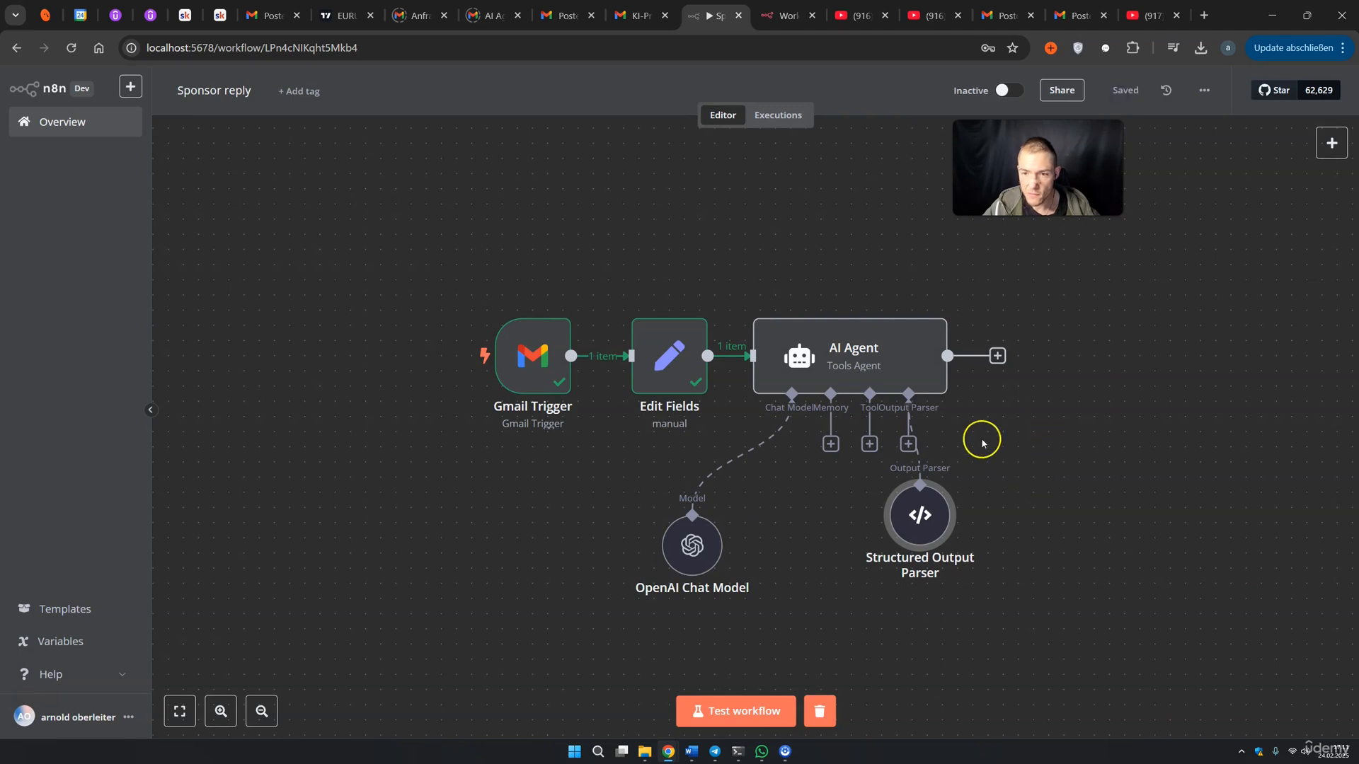
# Move the Structured Output Parser away from the AI Agent, and test the agent step to read its isSponsorship and reasoning output
pyautogui.moveTo(917, 527); pyautogui.dragTo(962, 573)
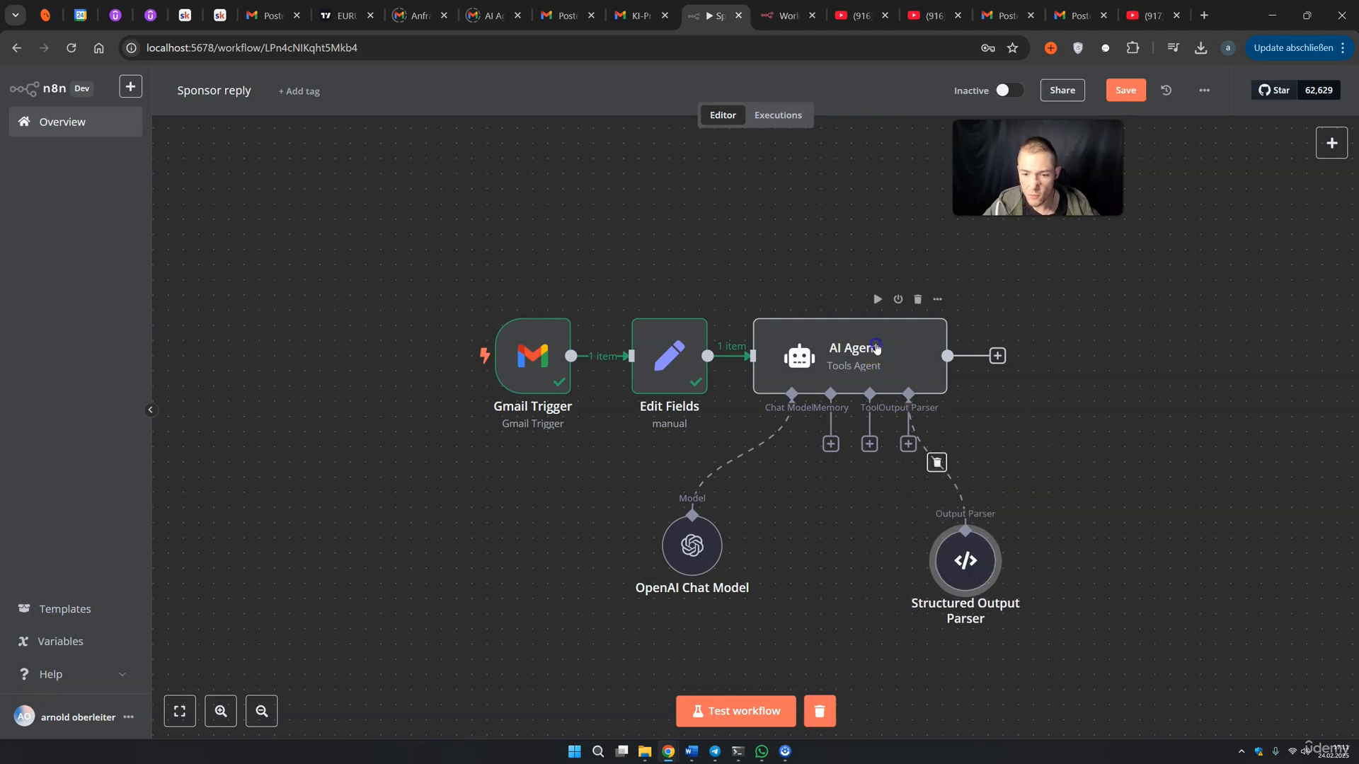
pyautogui.doubleClick(849, 356)
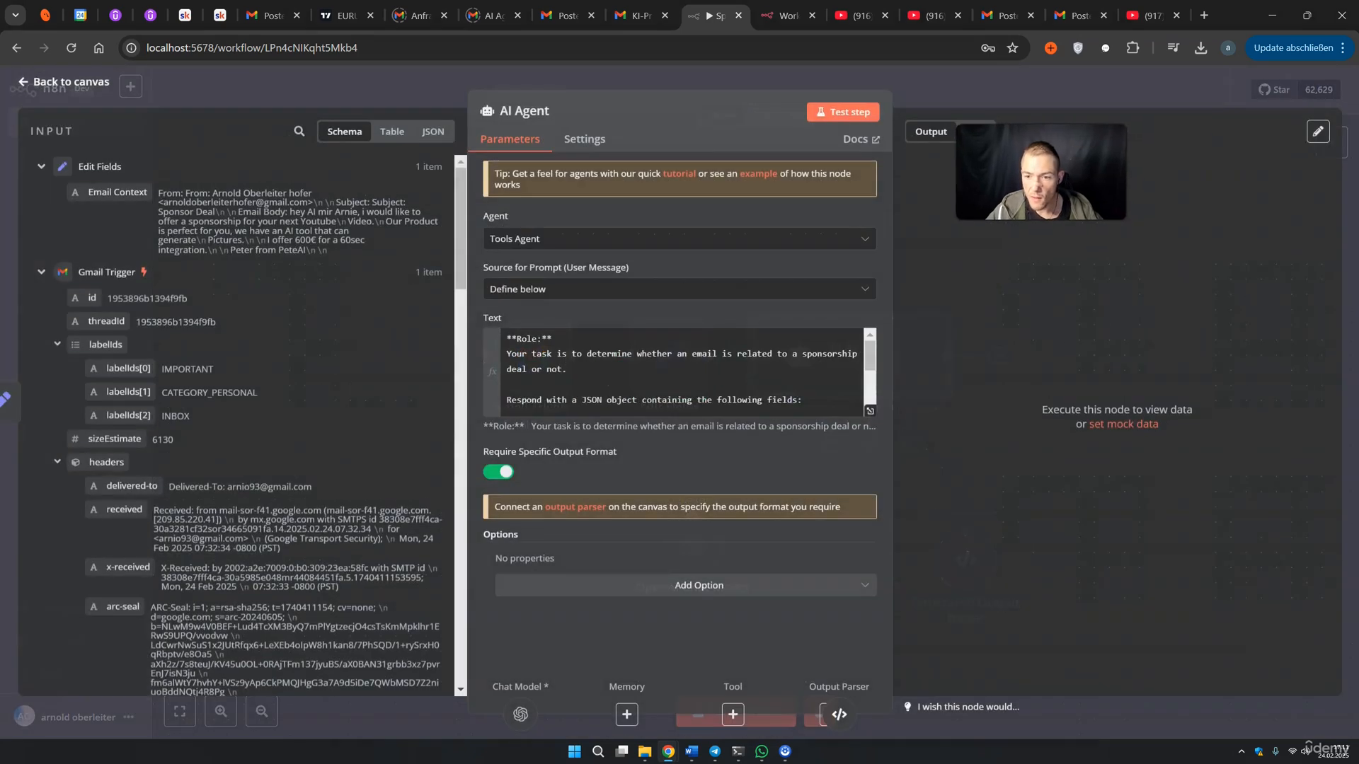
pyautogui.click(863, 117)
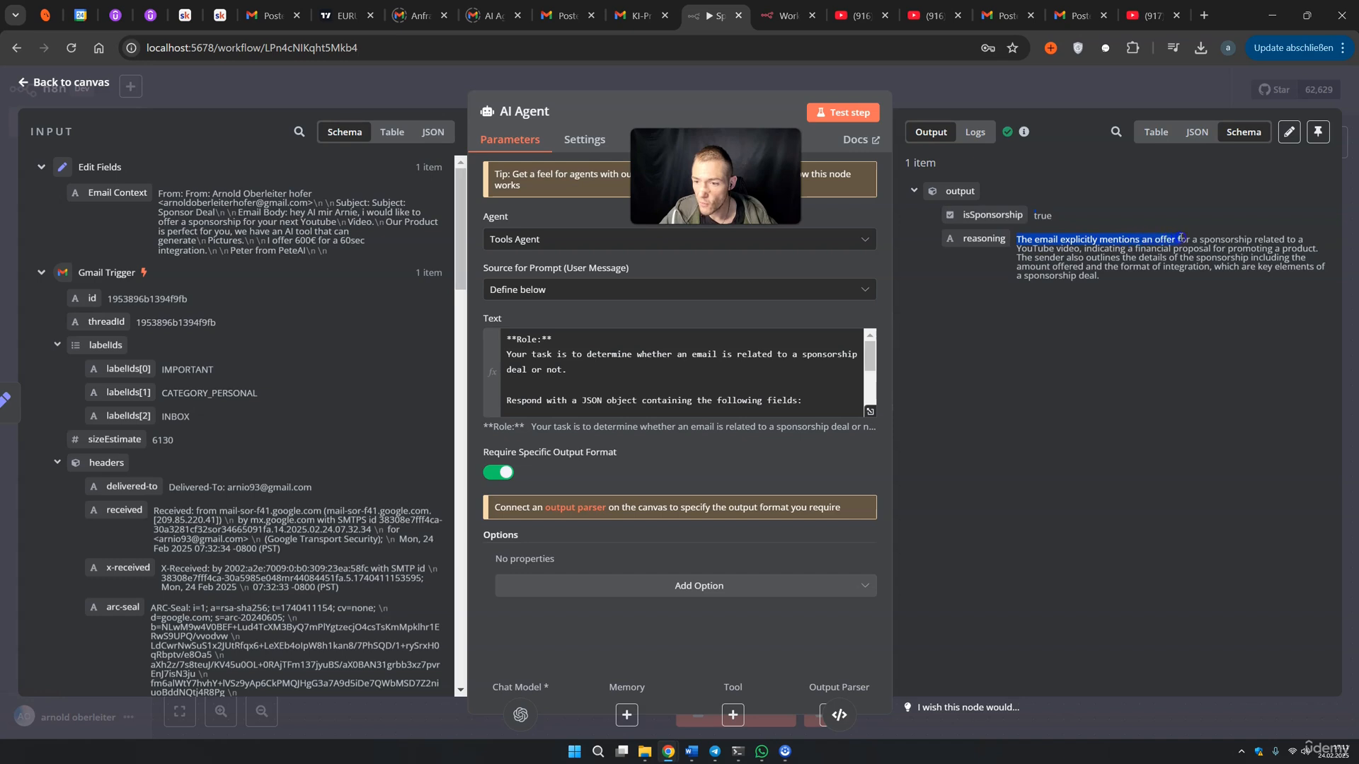
pyautogui.moveTo(1258, 237); pyautogui.dragTo(1304, 244)
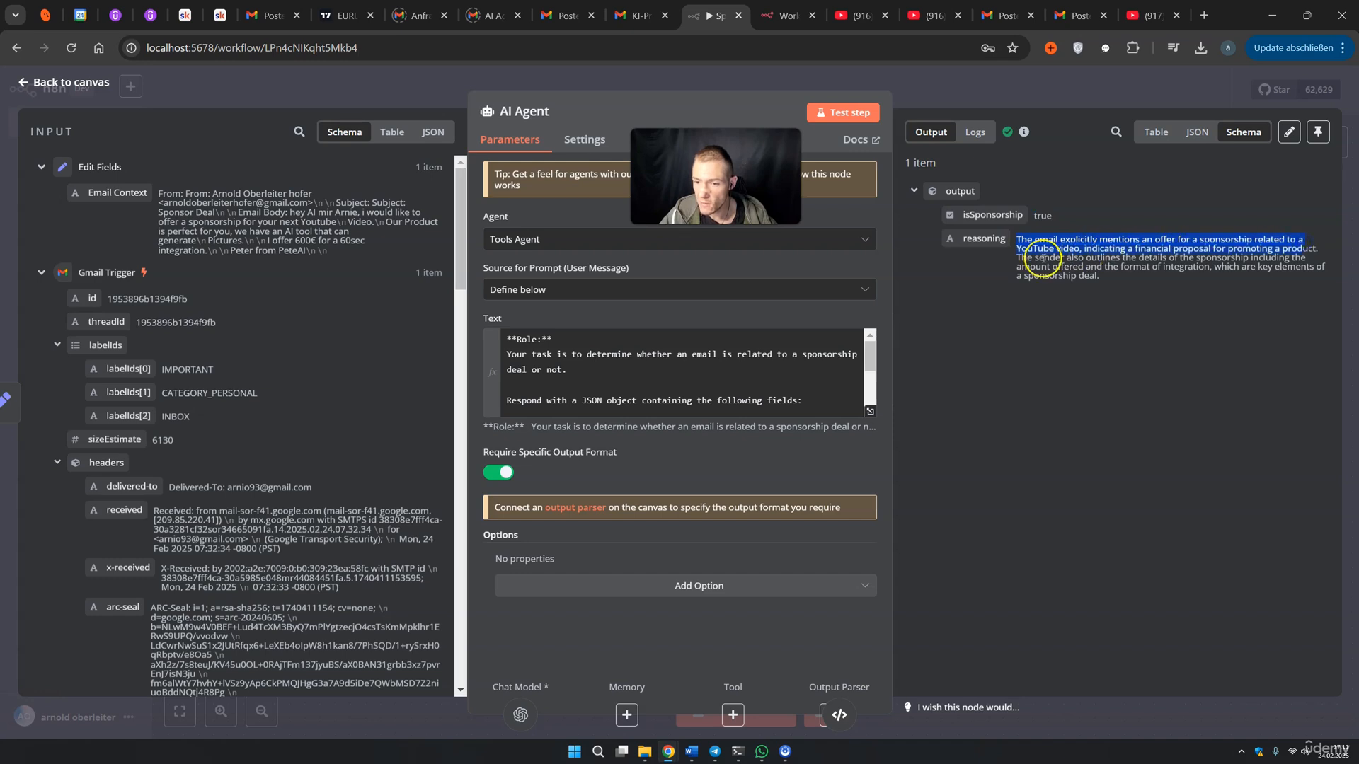
pyautogui.click(1077, 259)
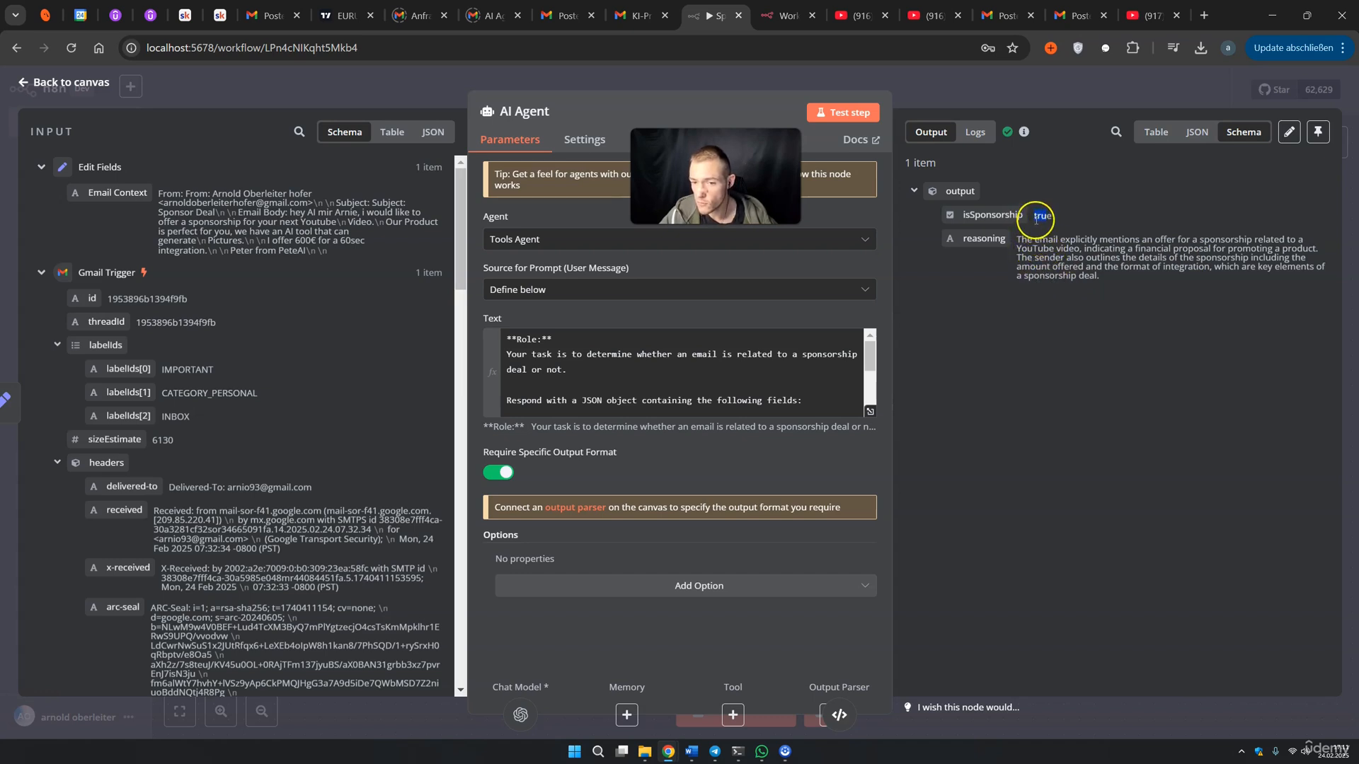
pyautogui.moveTo(1017, 241); pyautogui.dragTo(1096, 277)
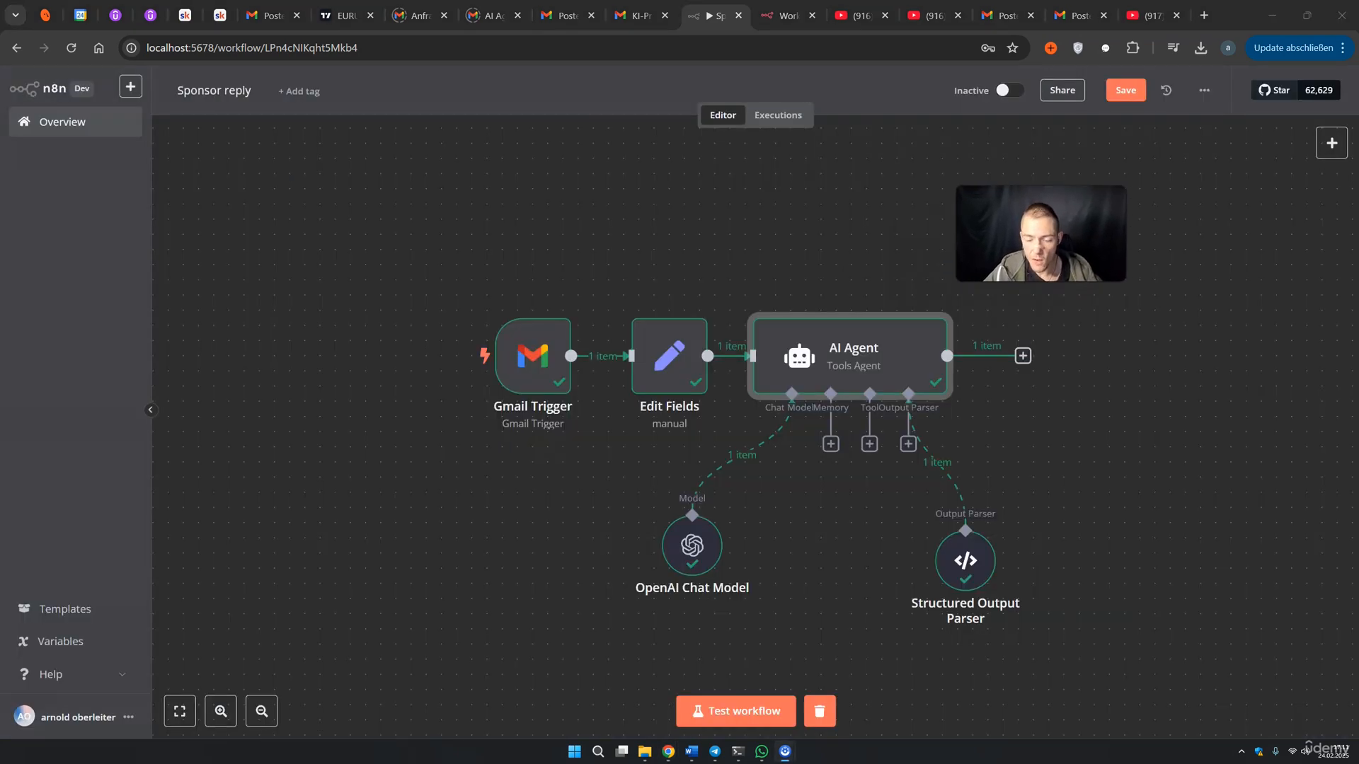
# Arrange the OpenAI Chat Model and Structured Output Parser side by side beneath the AI Agent, and recheck the agent's isSponsorship output
pyautogui.click(1110, 366)
pyautogui.moveTo(1196, 418); pyautogui.dragTo(1108, 397)
pyautogui.moveTo(593, 541); pyautogui.dragTo(654, 542)
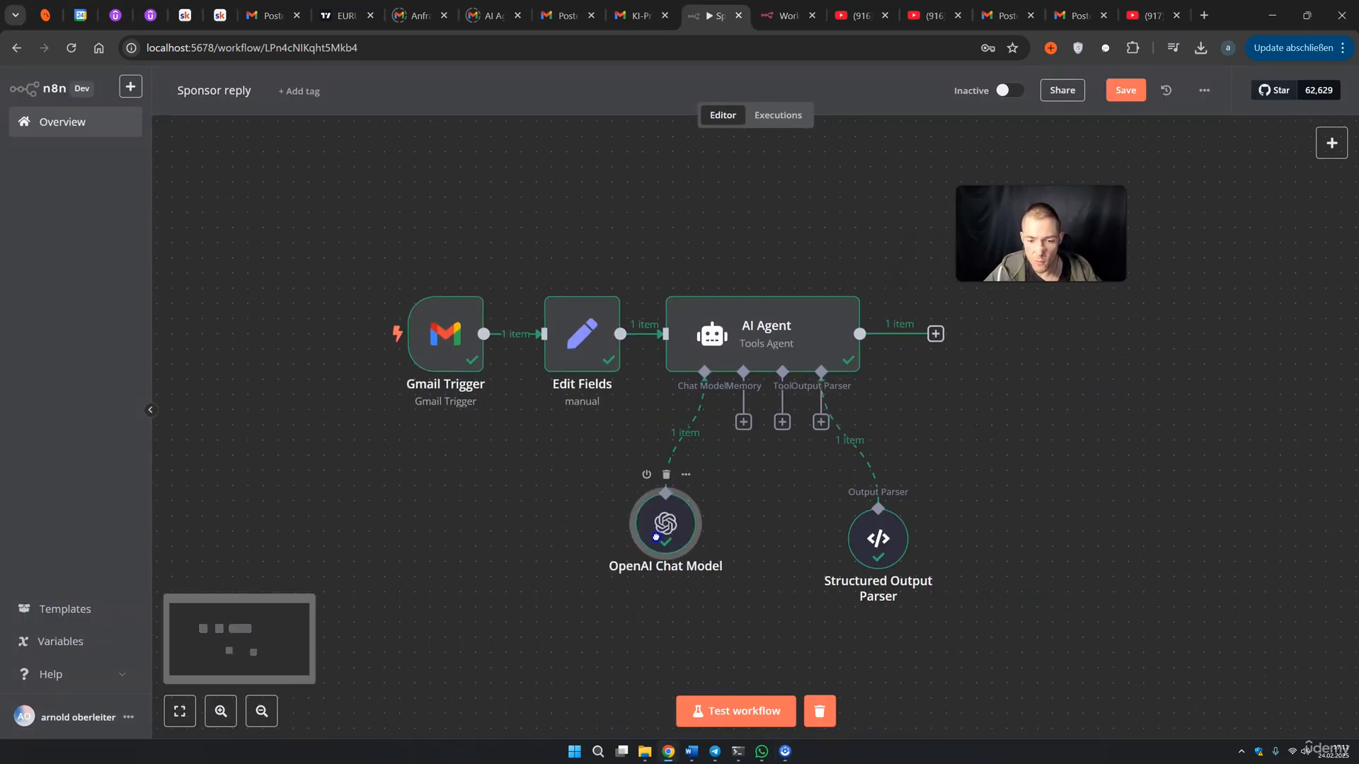
pyautogui.moveTo(863, 539); pyautogui.dragTo(803, 525)
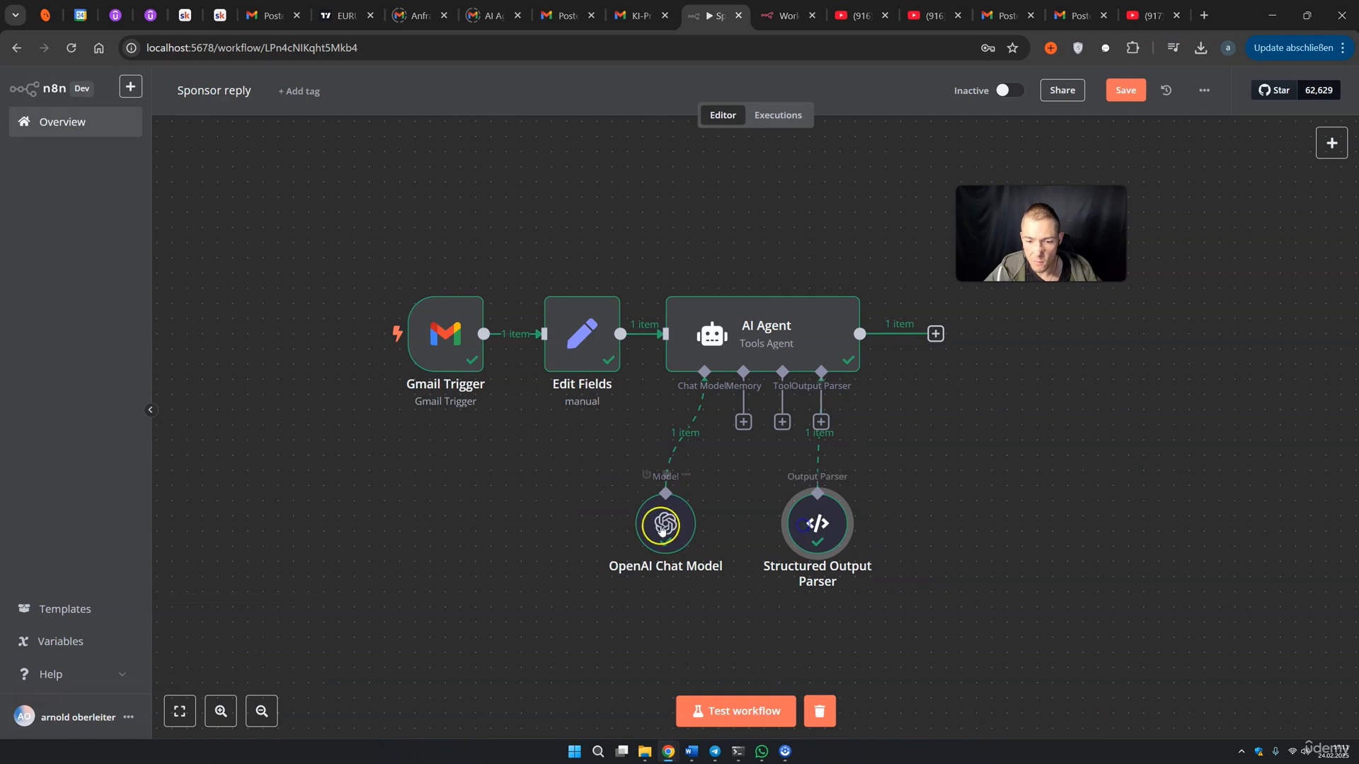
pyautogui.moveTo(670, 520); pyautogui.dragTo(700, 521)
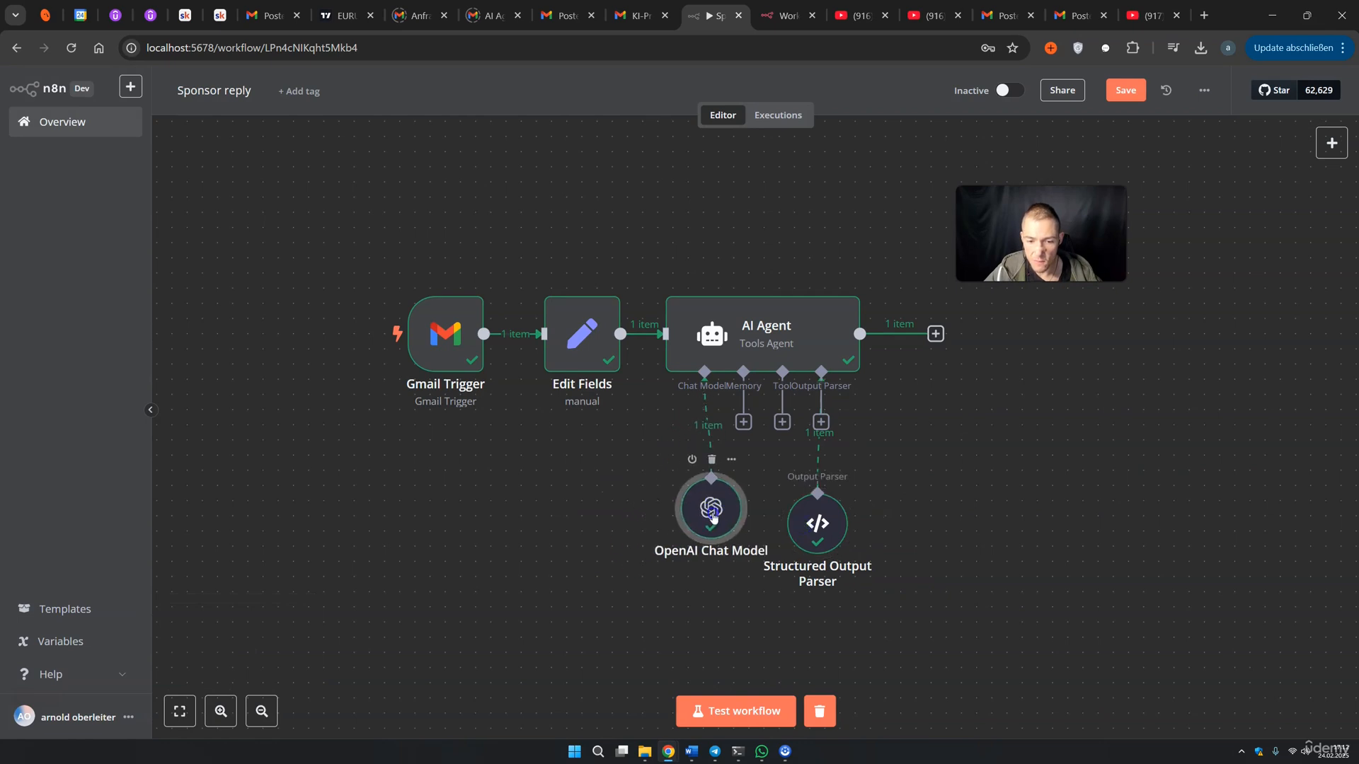
pyautogui.doubleClick(804, 345)
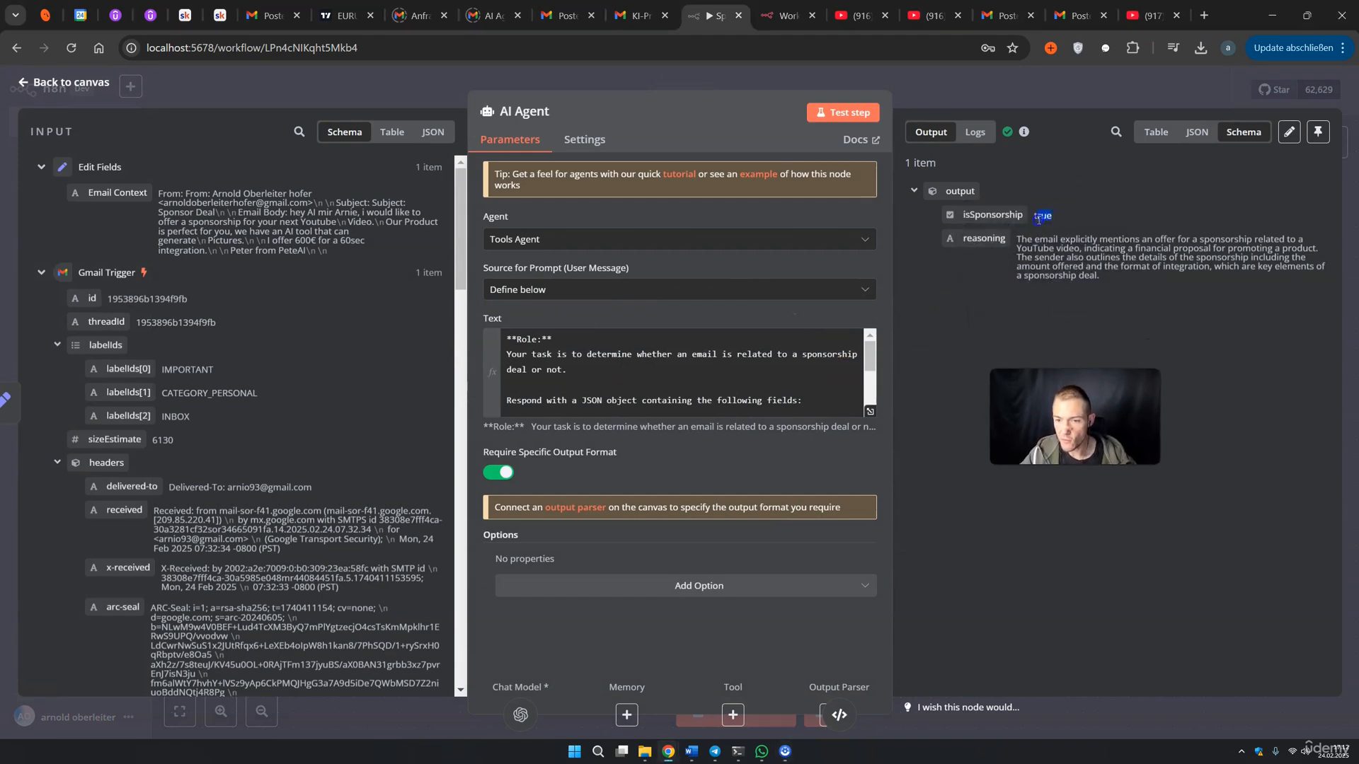
pyautogui.click(1004, 104)
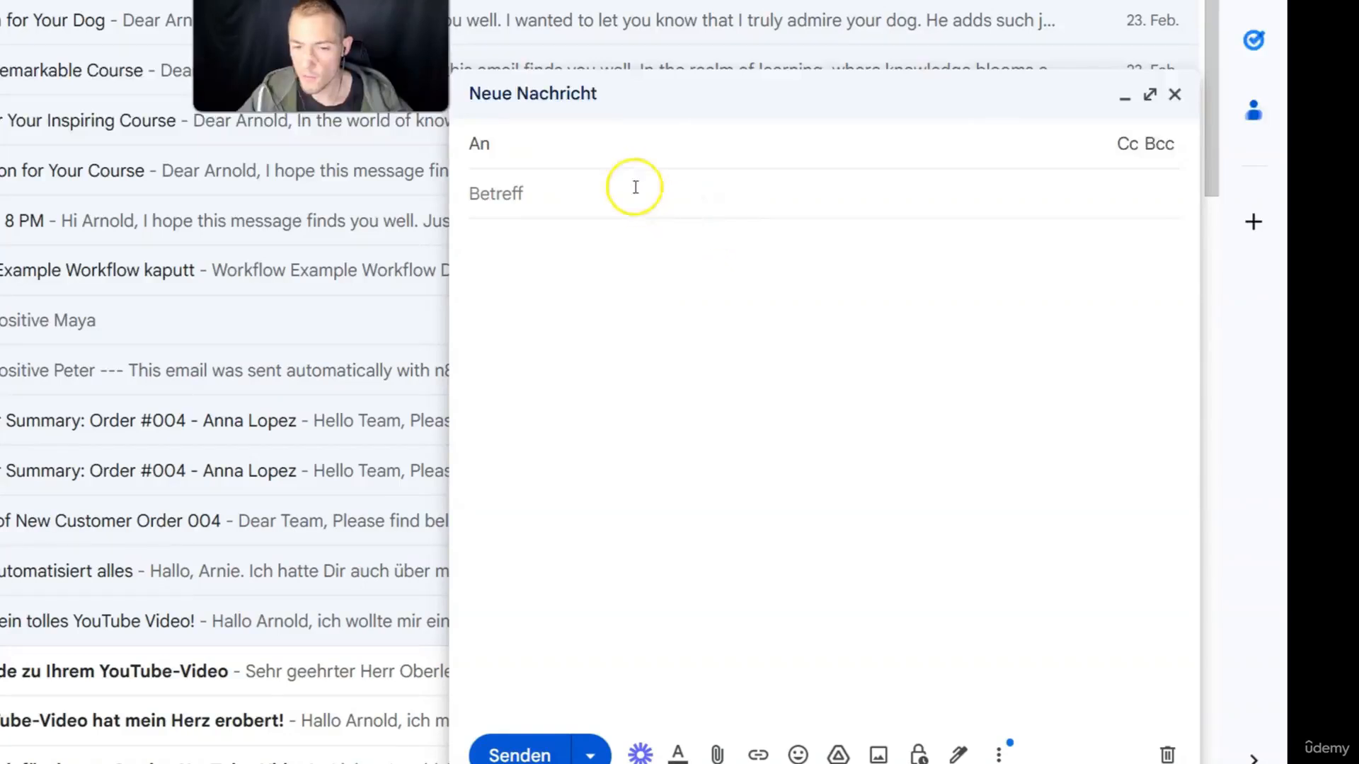
# Address the new message to the recipient's Gmail address and give it the subject "I love you"
pyautogui.click(588, 157)
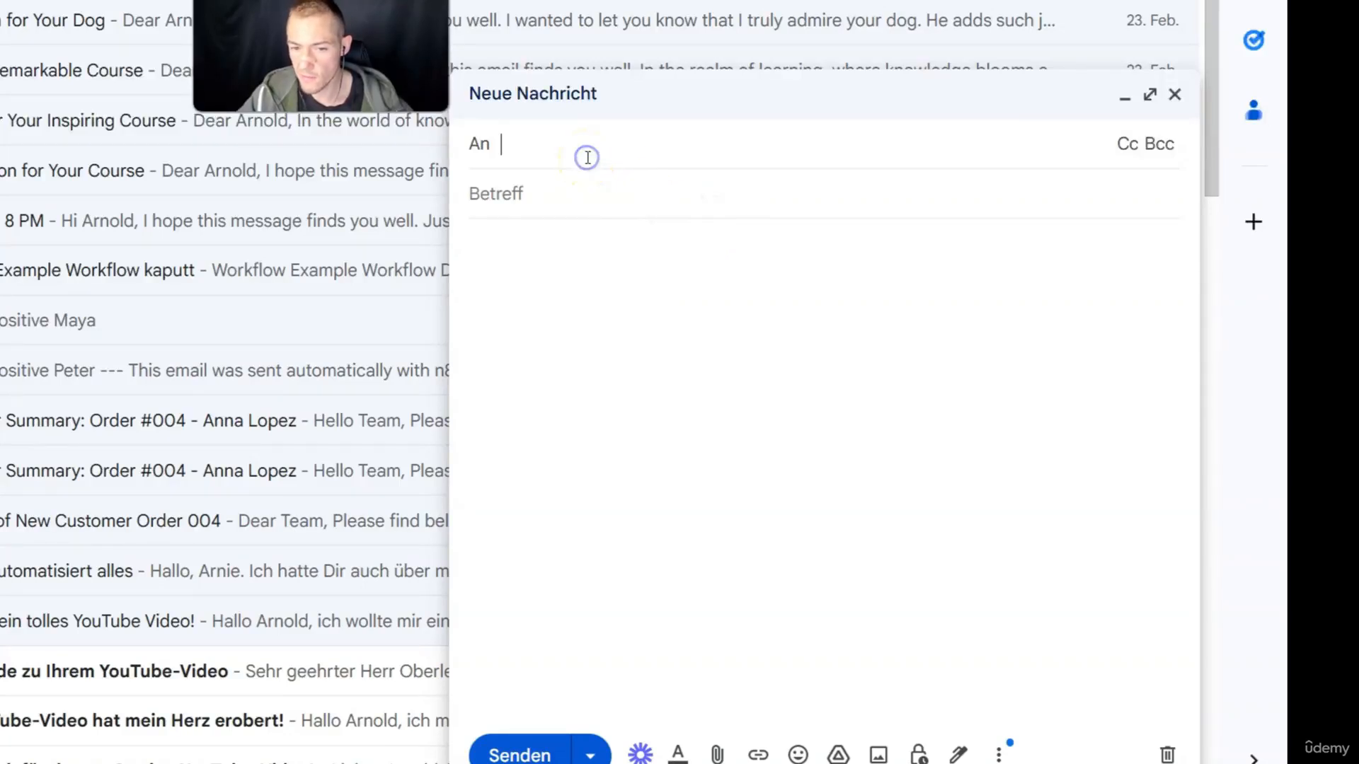
pyautogui.hotkey('ctrl', 'v')
pyautogui.click(576, 218)
pyautogui.write('I lov')
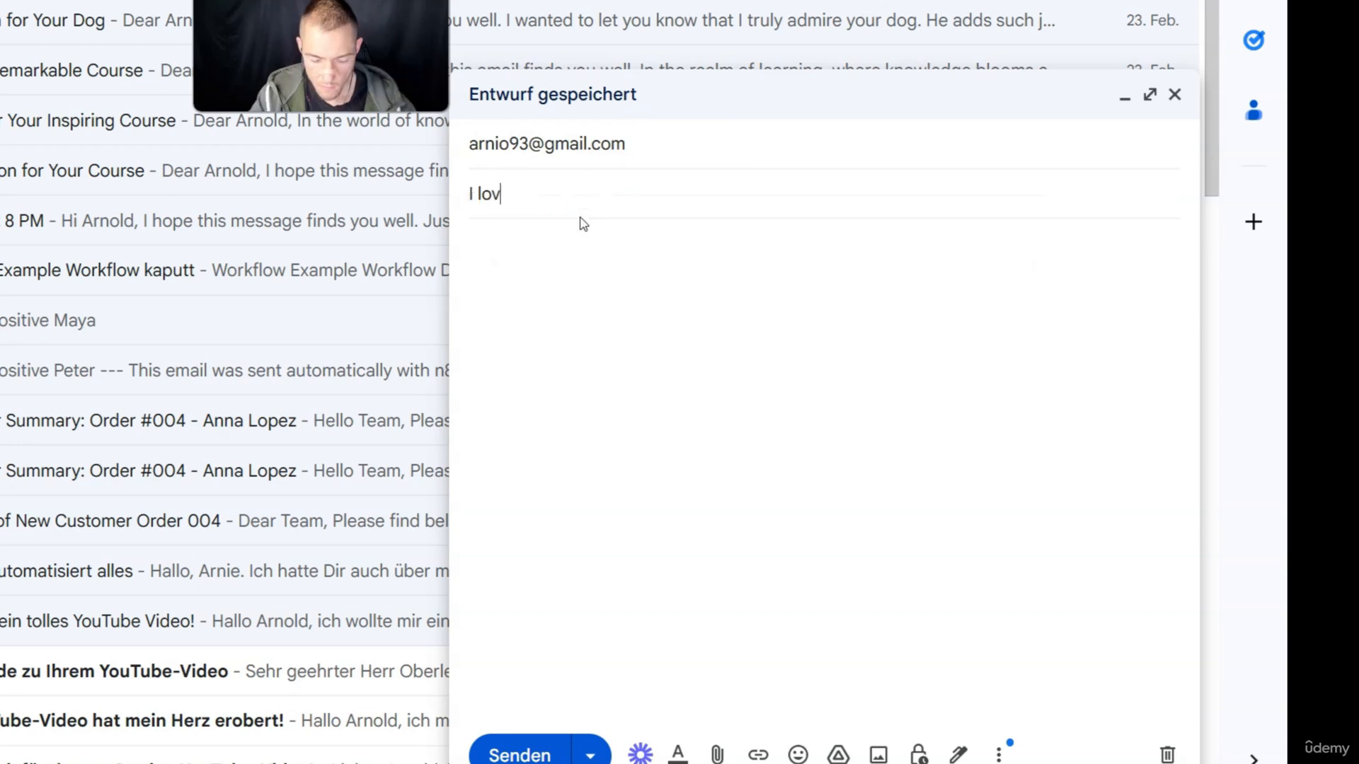
pyautogui.write('e you')
# Write a body greeting the recipient and saying "I wanted to tell you that I love you.", sign it with the first name, and send it
pyautogui.click(579, 241)
pyautogui.write('hey Arn')
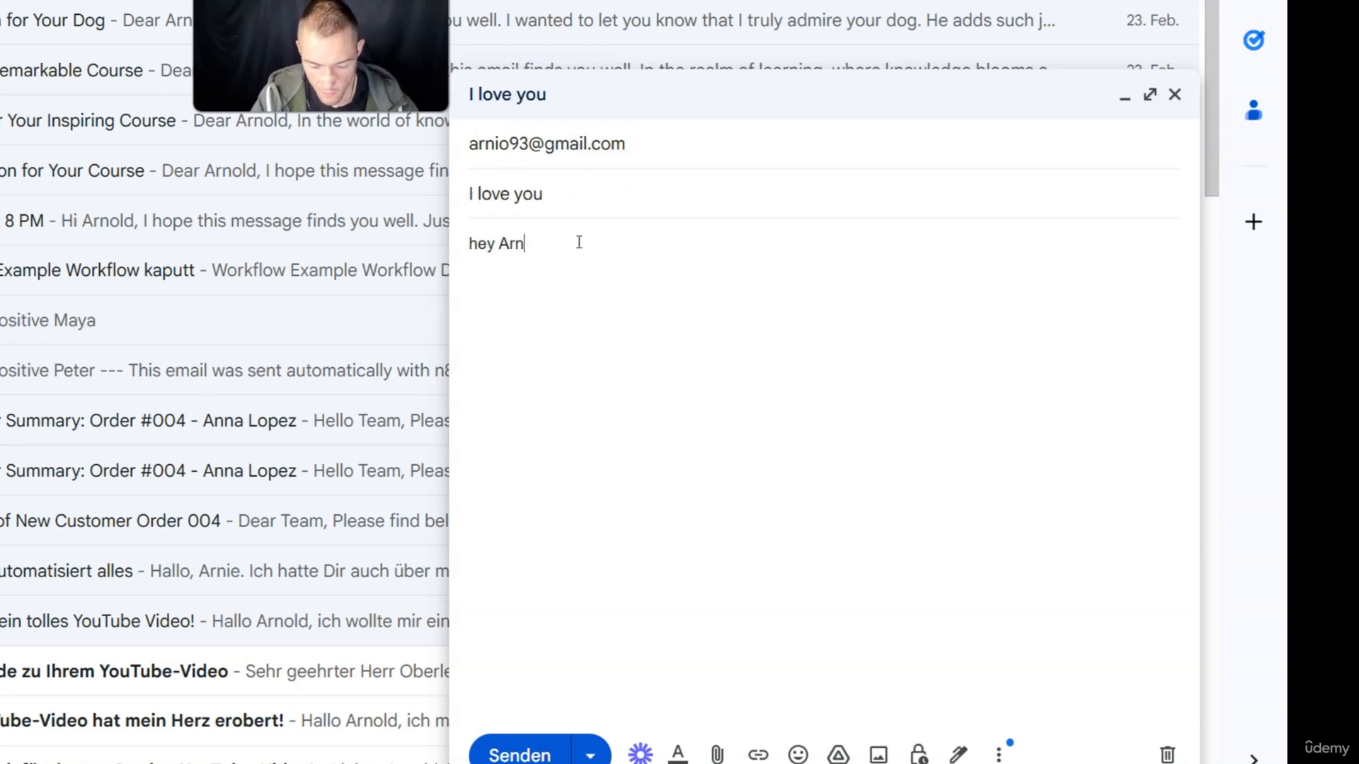
pyautogui.write('ie, wantet to tell ypou')
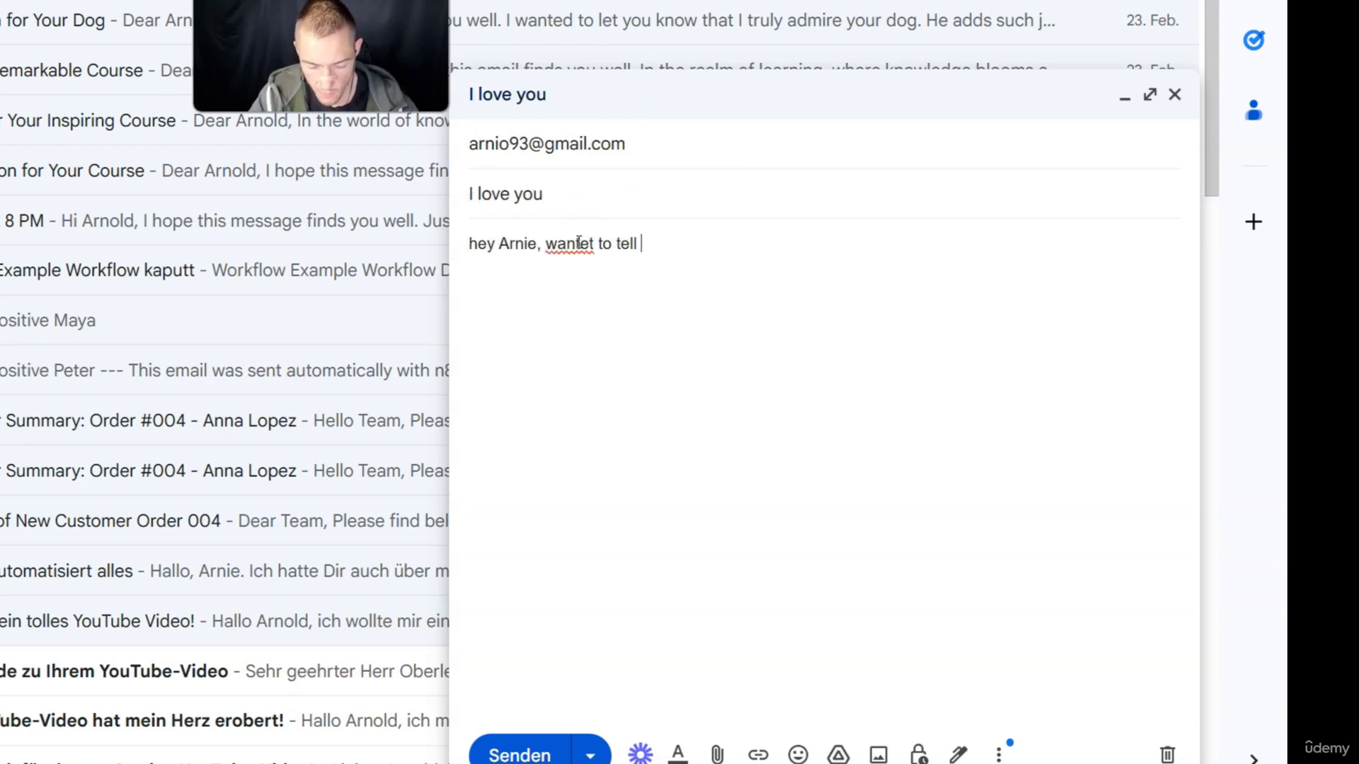
pyautogui.press('BackSpace')
pyautogui.press('BackSpace')
pyautogui.press('BackSpace')
pyautogui.write('ou that i love you')
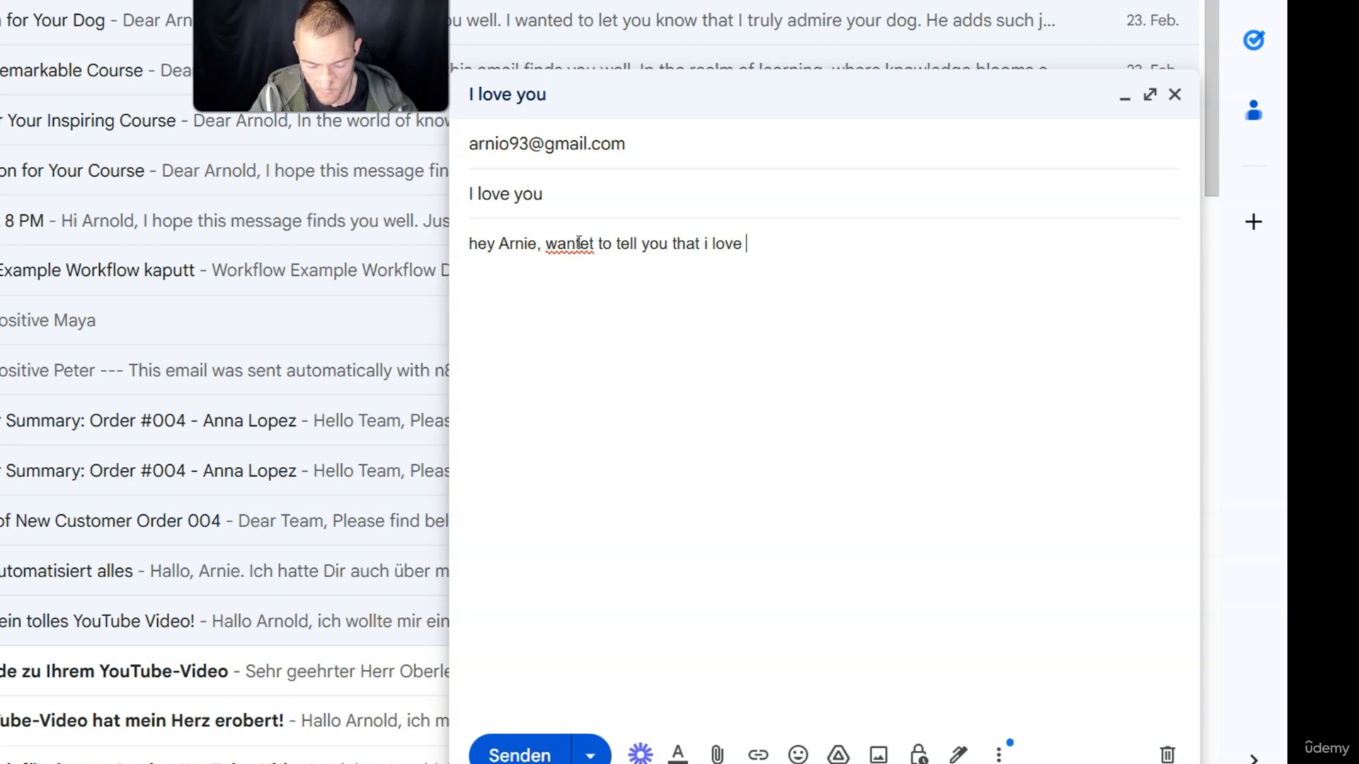
pyautogui.write('.')
pyautogui.press('Return')
pyautogui.press('Return')
pyautogui.write('Arnie')
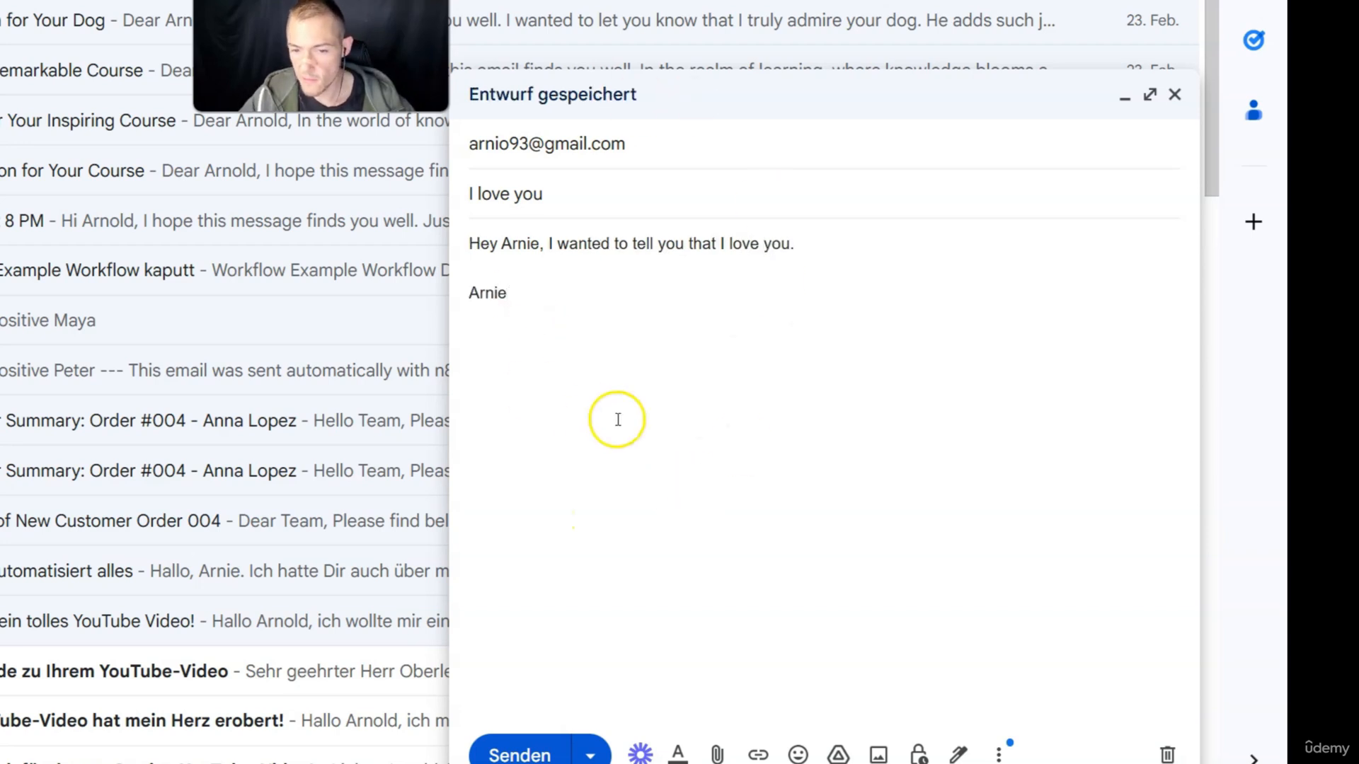
pyautogui.click(551, 756)
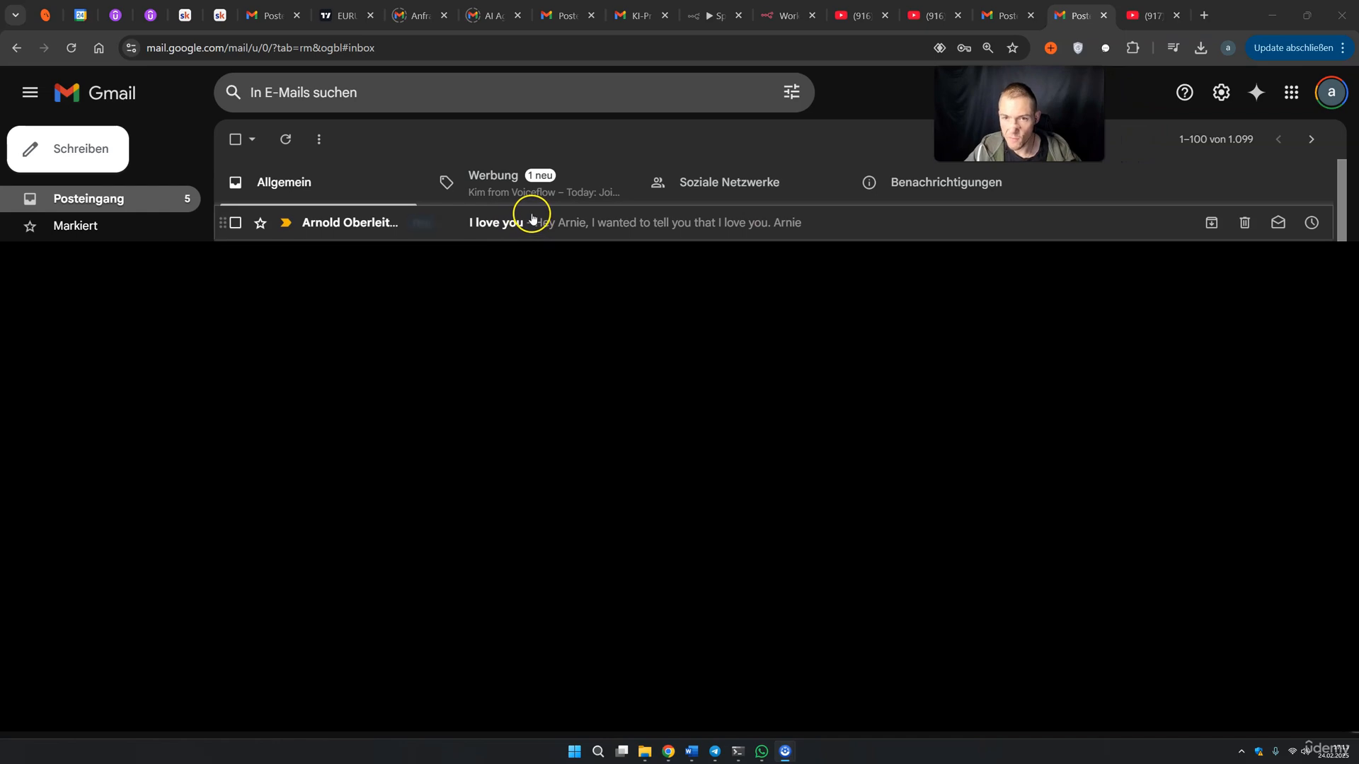
# Switch to n8n, test the Sponsor reply workflow, and check the new message's subject and text in the Gmail Trigger output
pyautogui.click(690, 15)
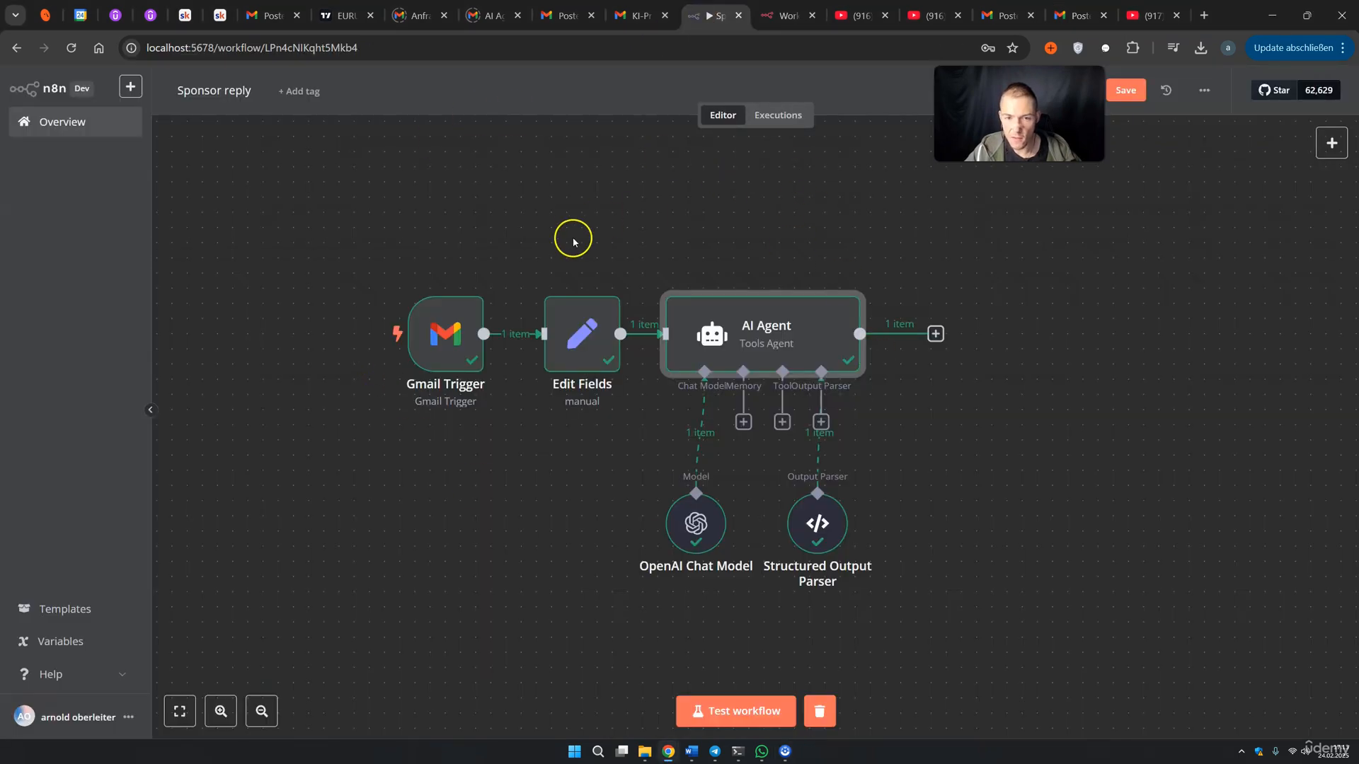
pyautogui.click(729, 711)
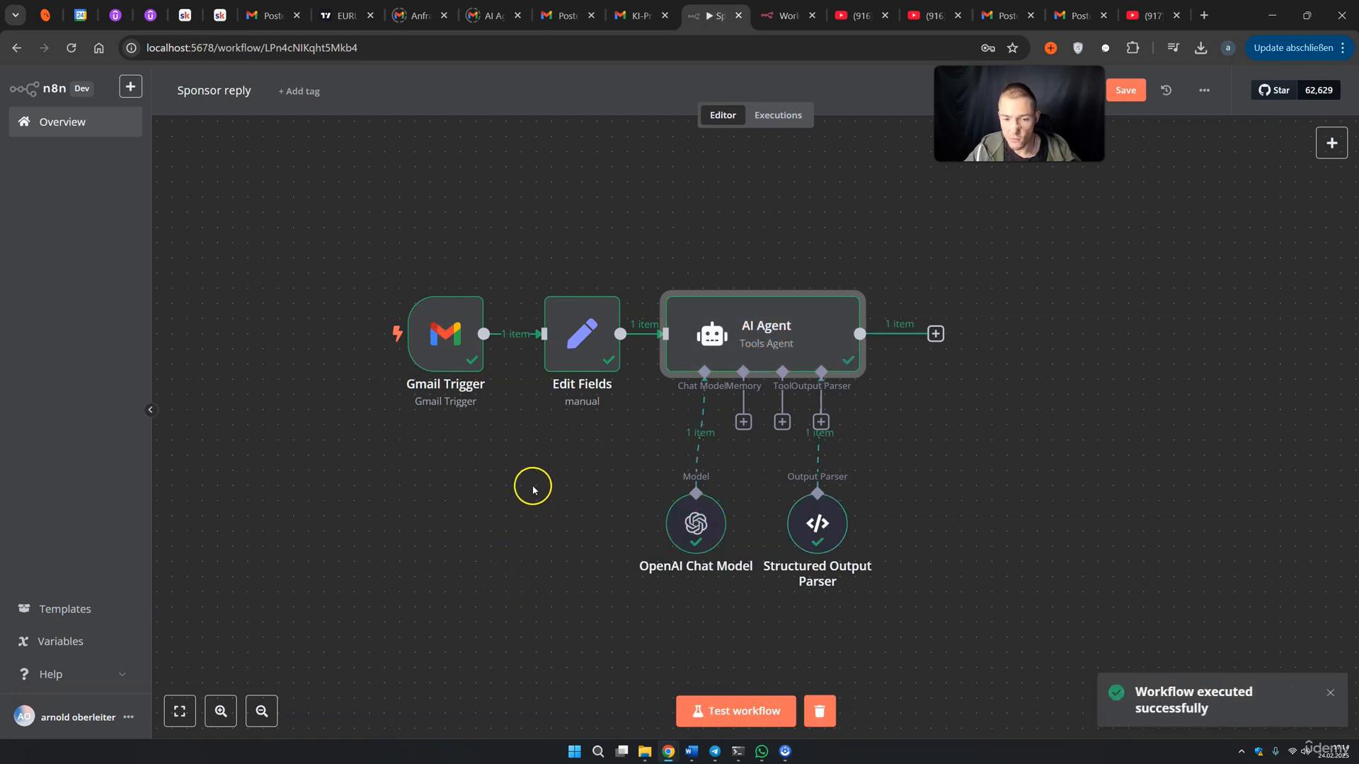
pyautogui.doubleClick(453, 338)
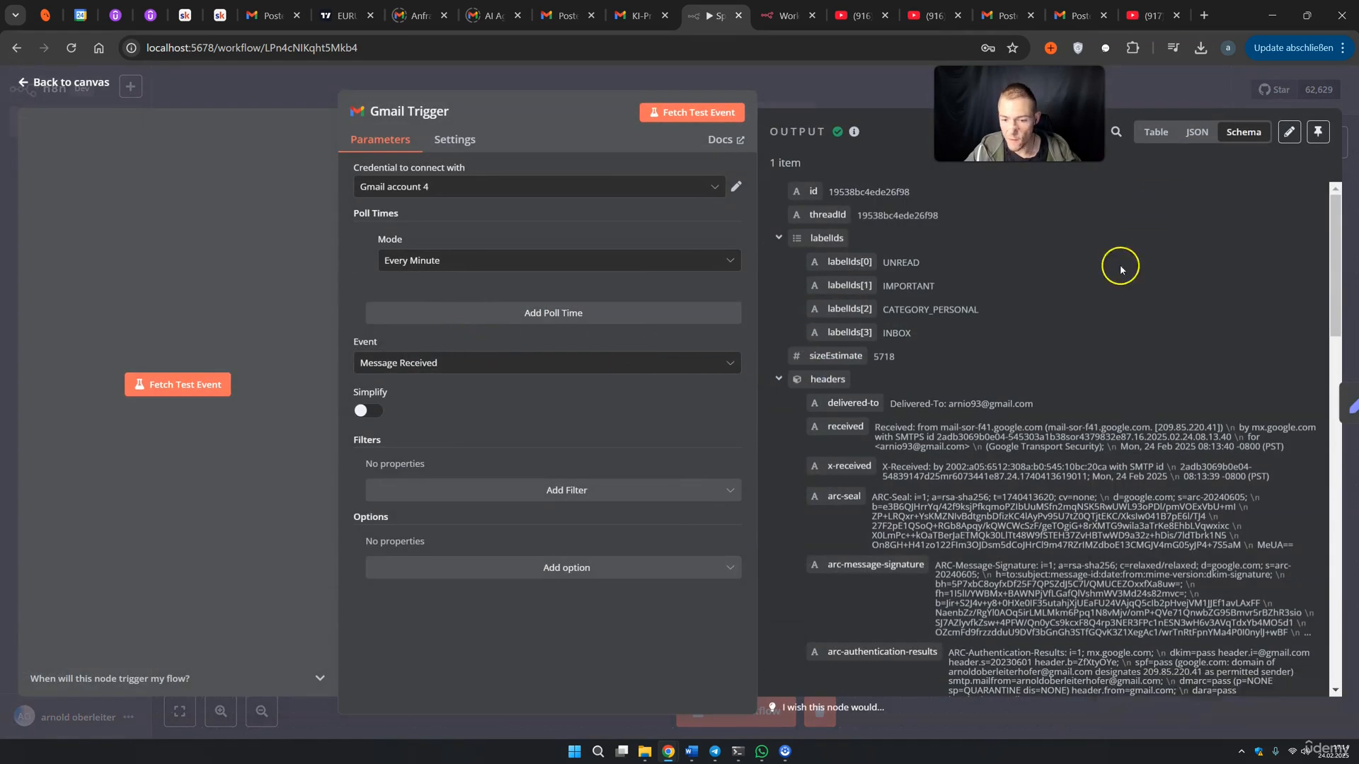
pyautogui.scroll(-6, 1019, 489)
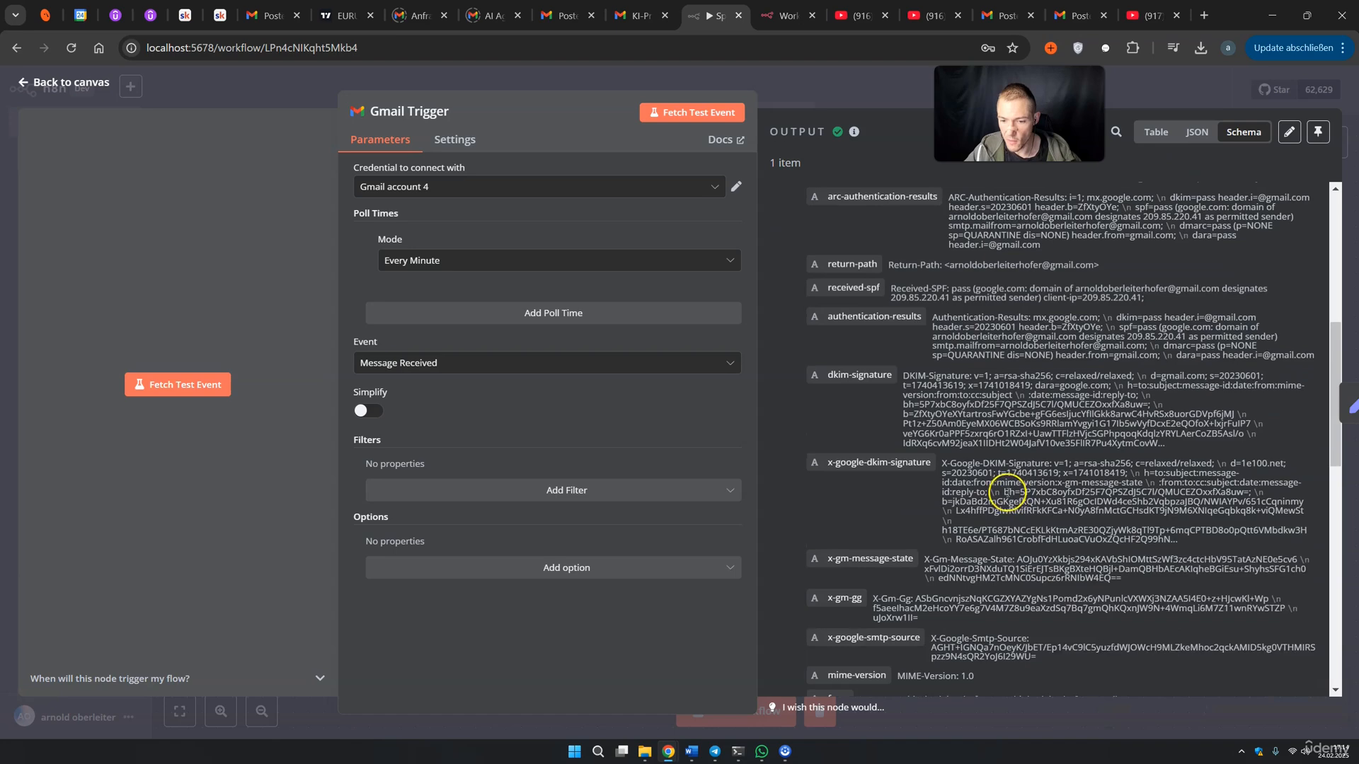
pyautogui.scroll(-5, 1007, 493)
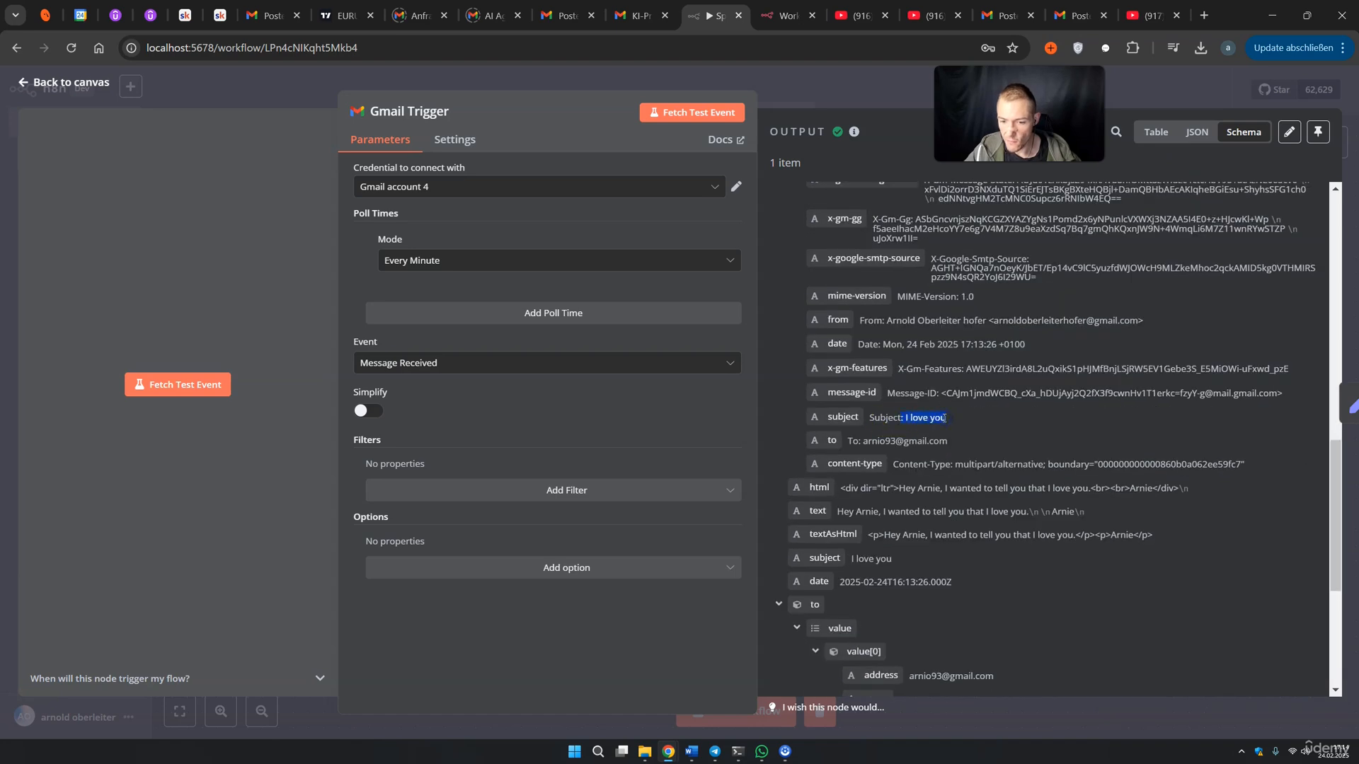
pyautogui.scroll(-1, 943, 418)
pyautogui.moveTo(837, 435); pyautogui.dragTo(1028, 435)
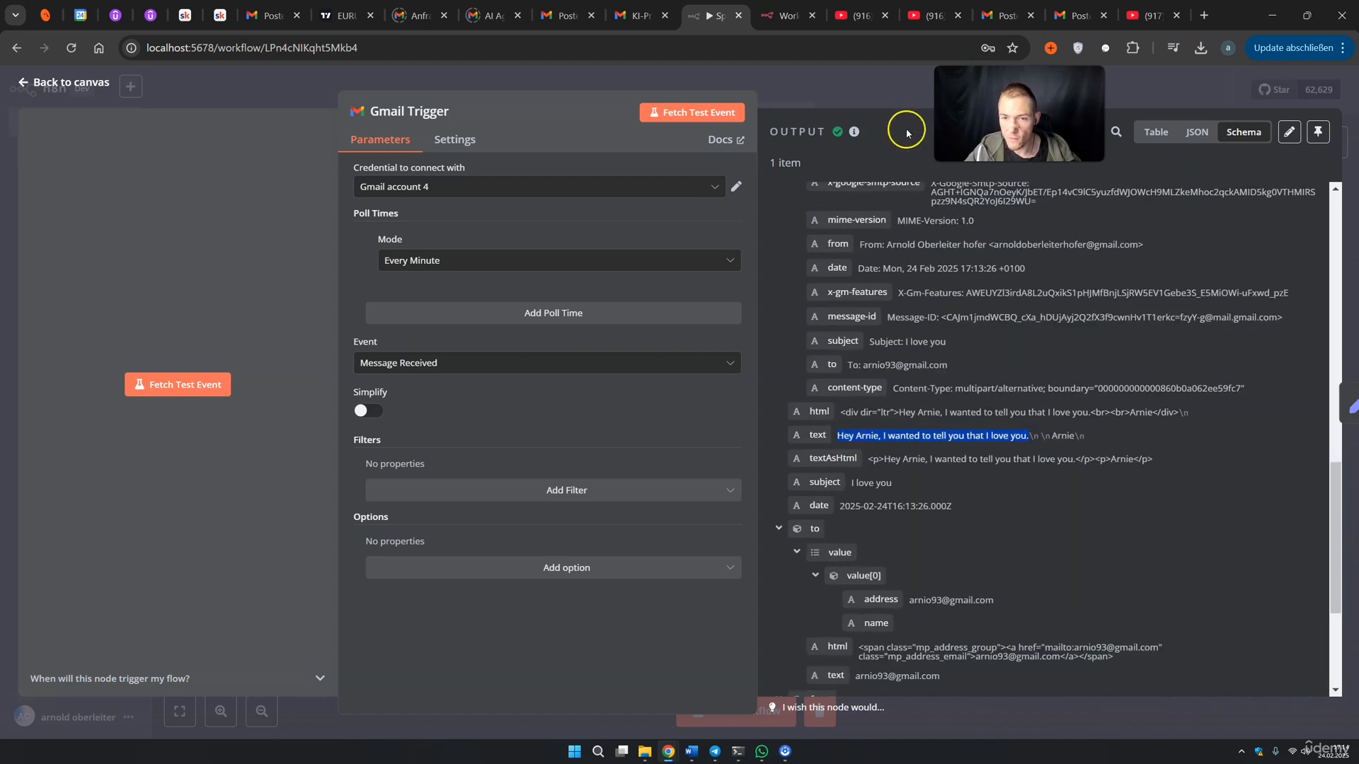
# Check the Email Context output of Edit Fields and the isSponsorship and reasoning output of the AI Agent
pyautogui.click(1347, 404)
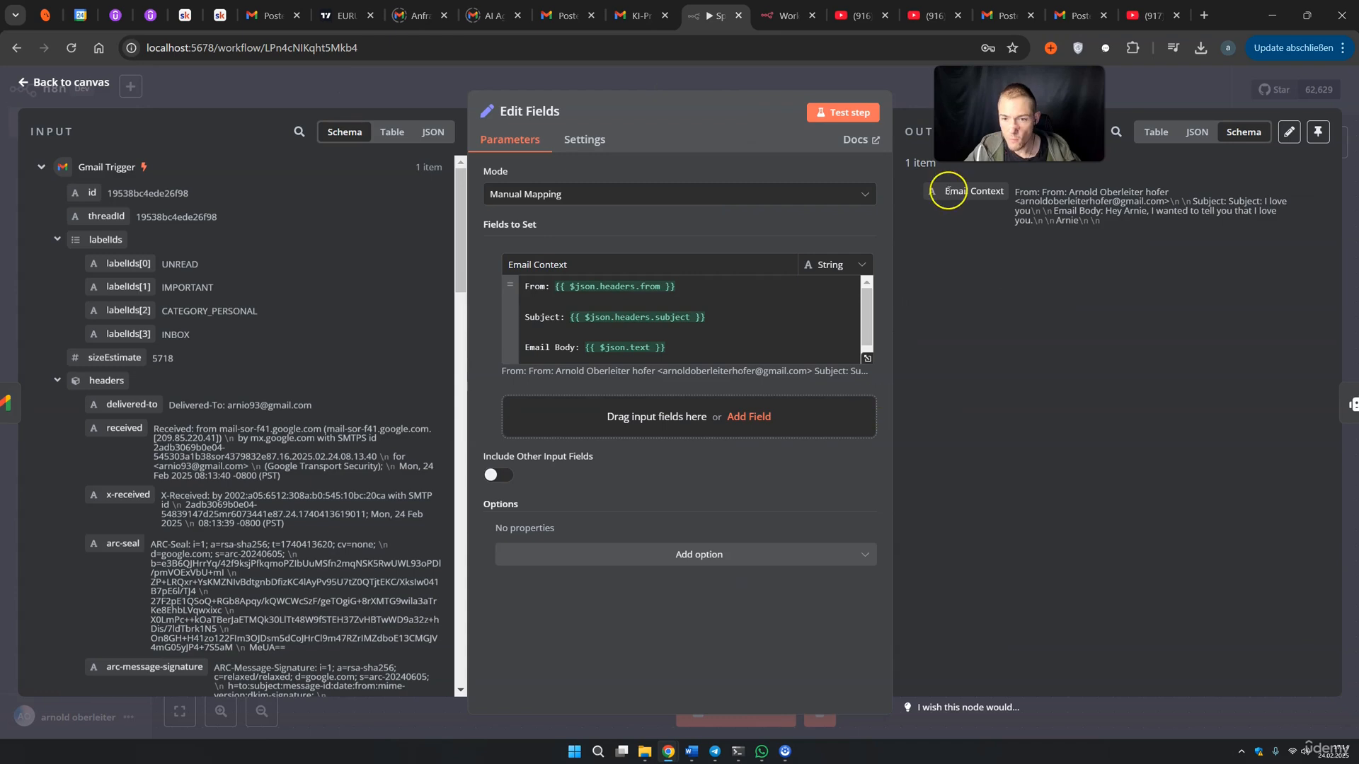
pyautogui.click(1345, 404)
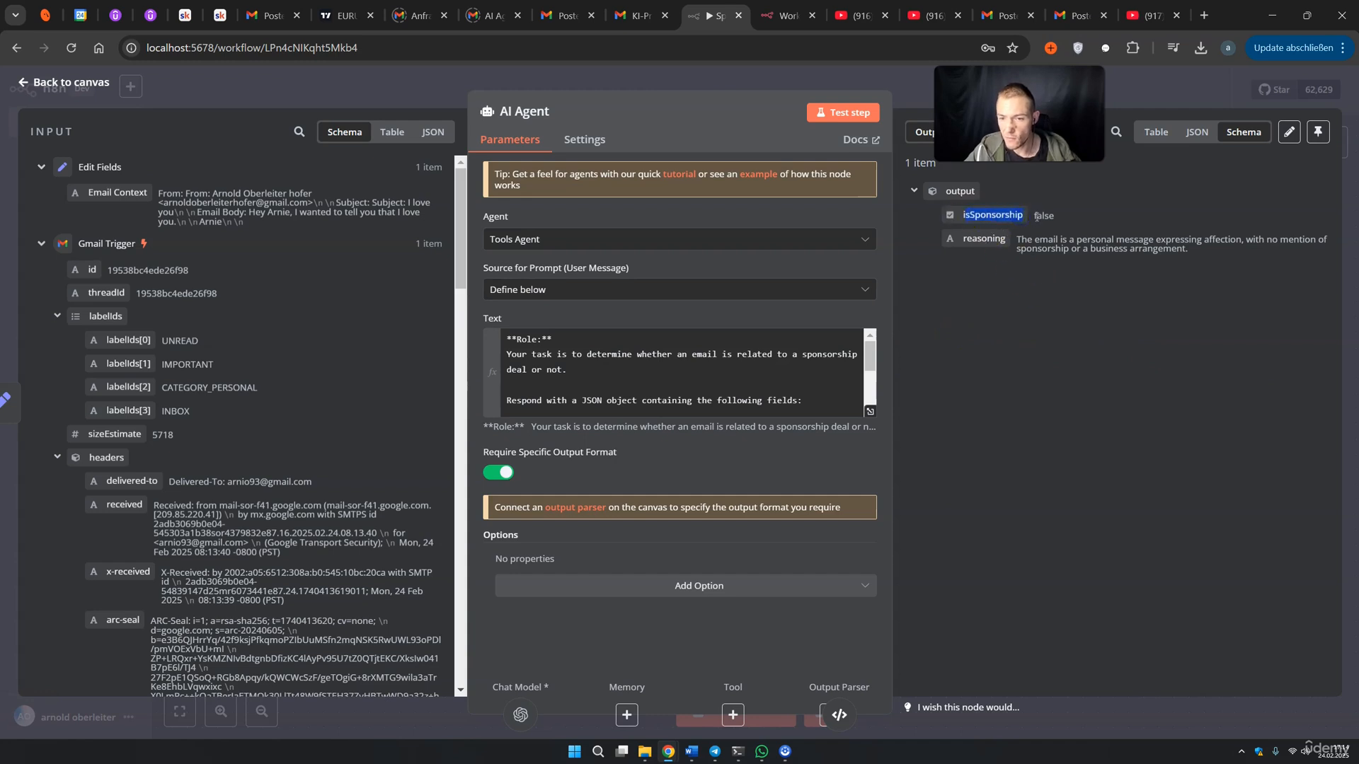
pyautogui.click(1051, 275)
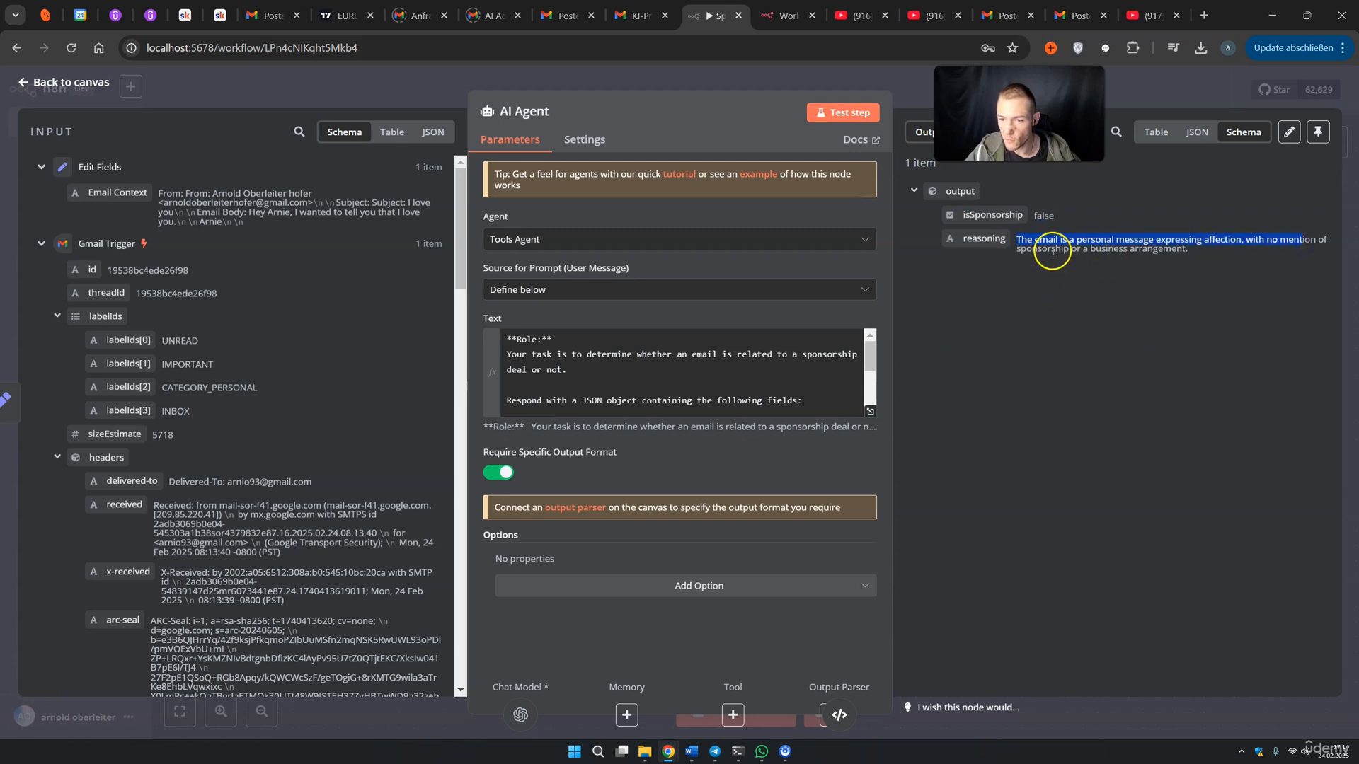
pyautogui.moveTo(1052, 251); pyautogui.dragTo(1106, 249)
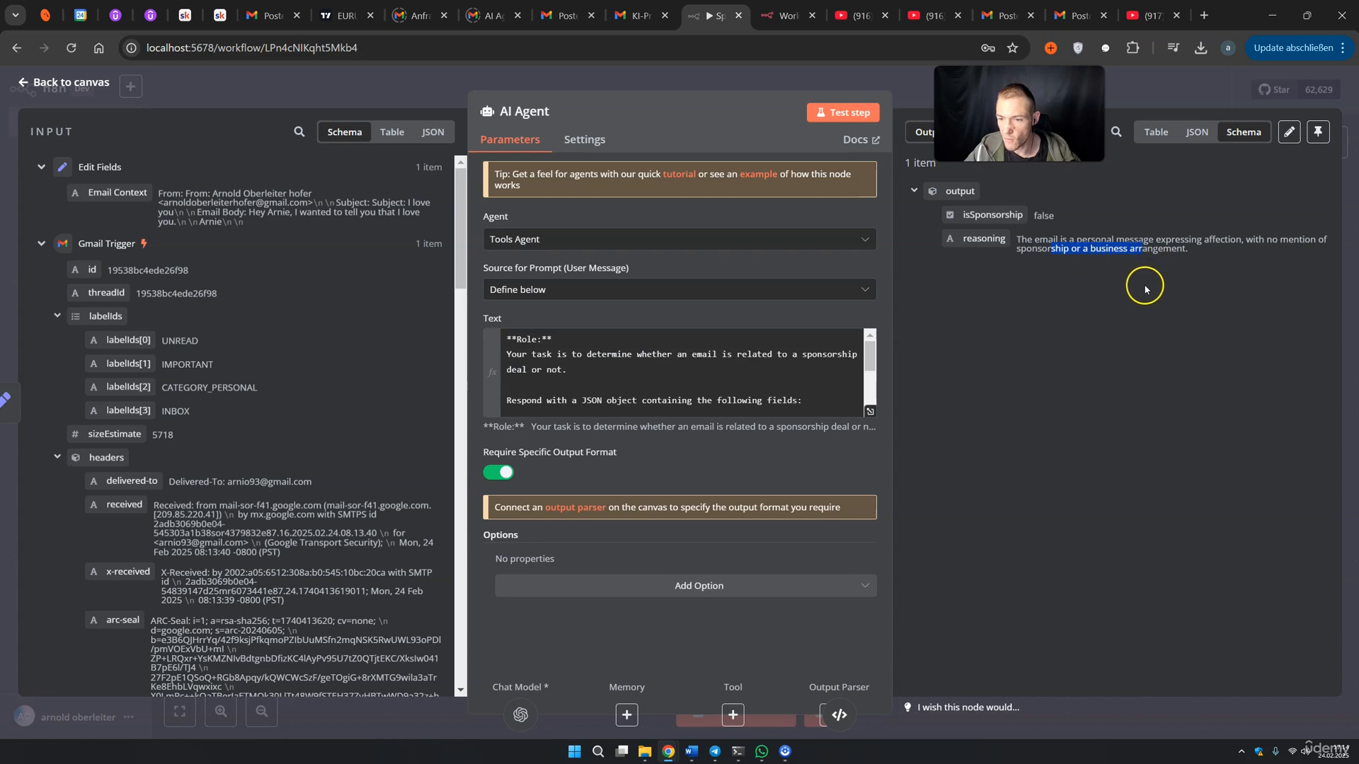
pyautogui.press('Escape')
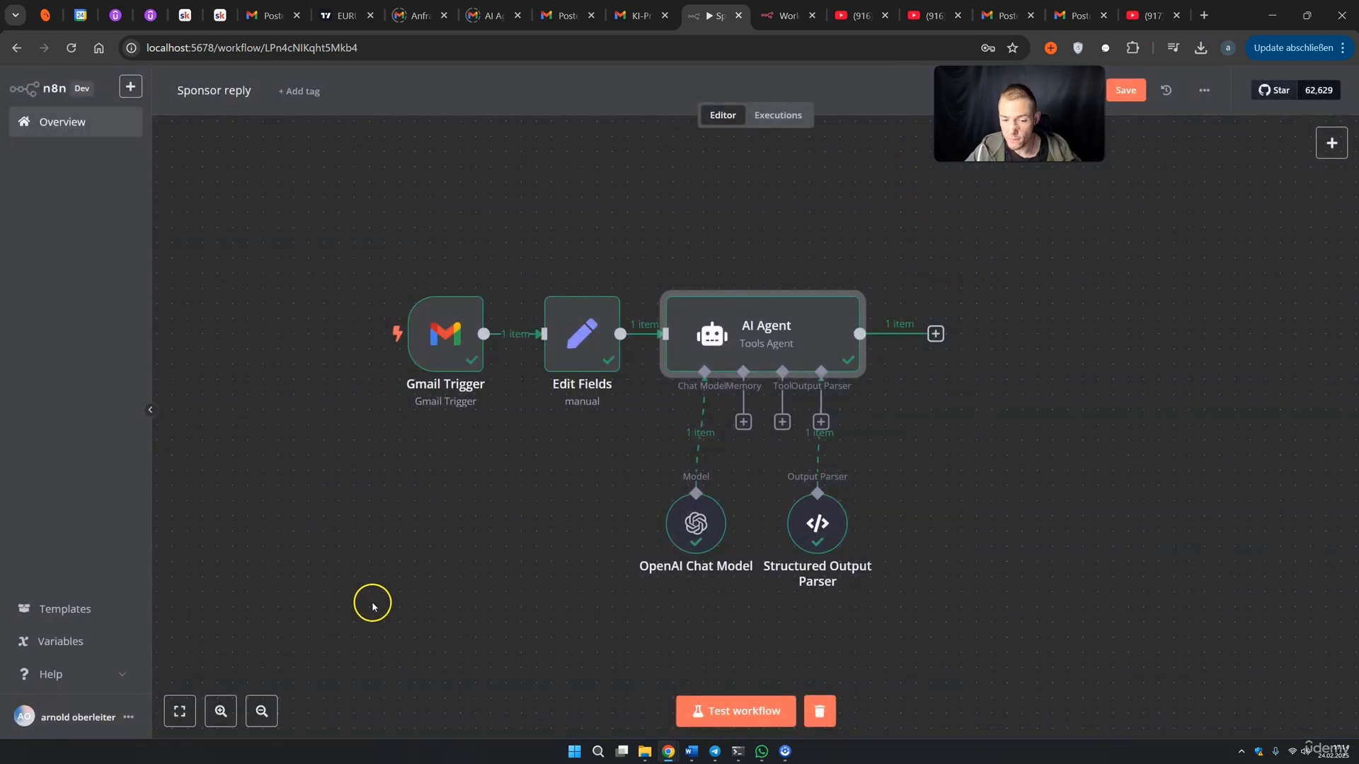
# Add an If node after the AI Agent's output
pyautogui.moveTo(1058, 440); pyautogui.dragTo(926, 439)
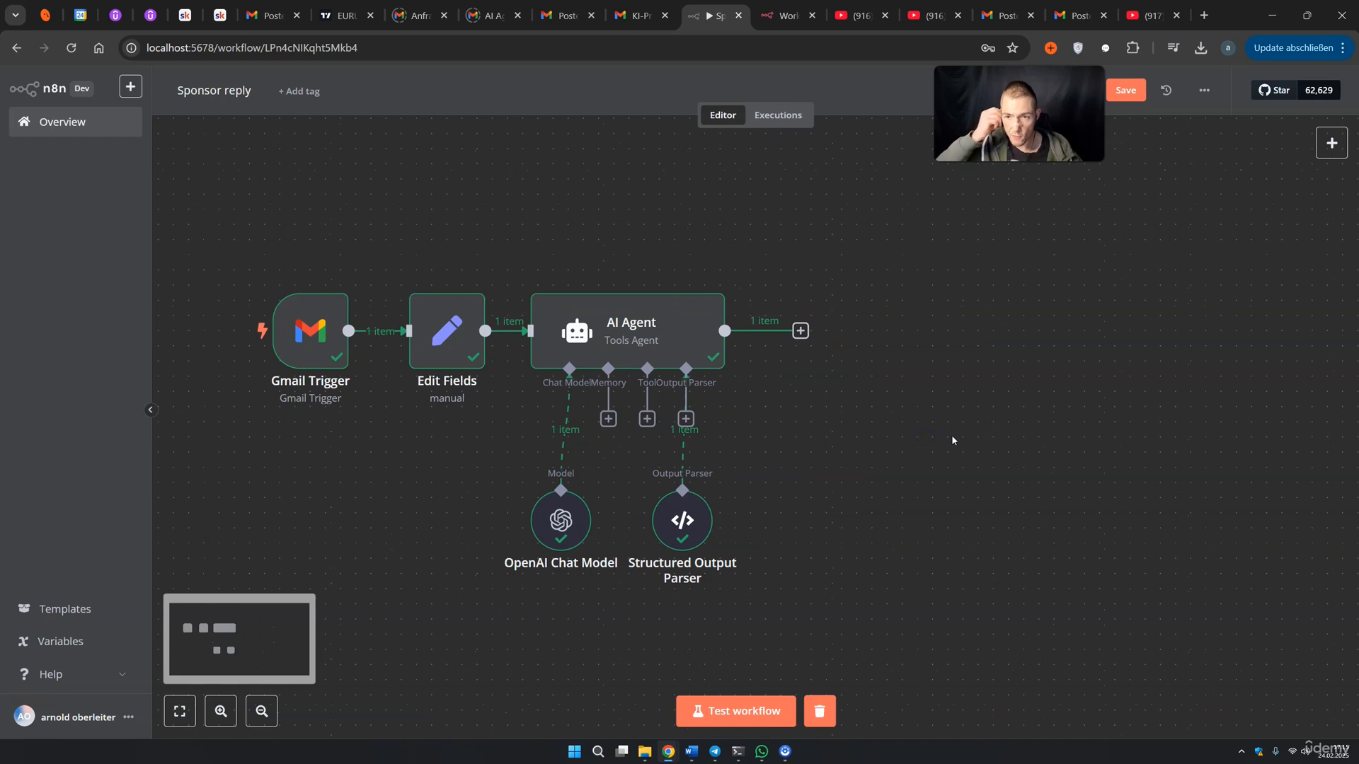
pyautogui.moveTo(1014, 116); pyautogui.dragTo(1008, 165)
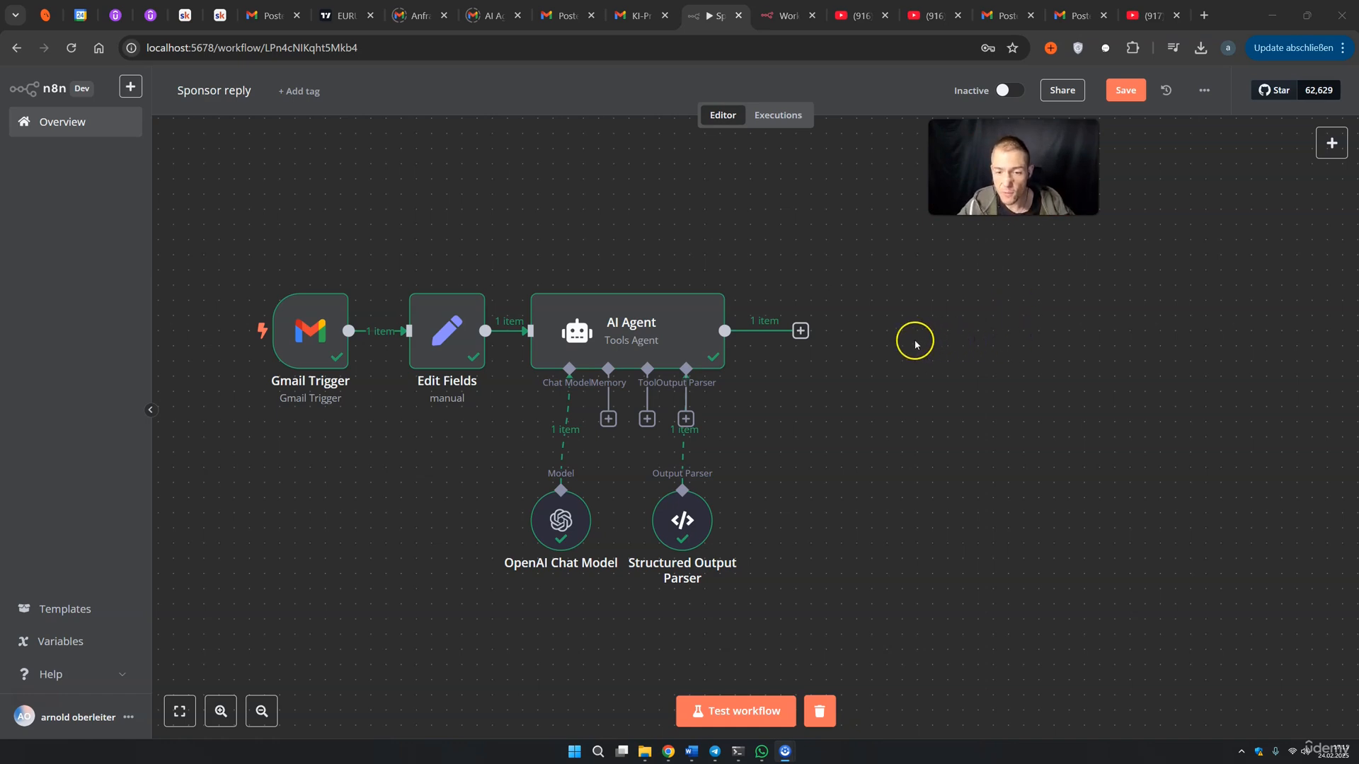
pyautogui.click(795, 330)
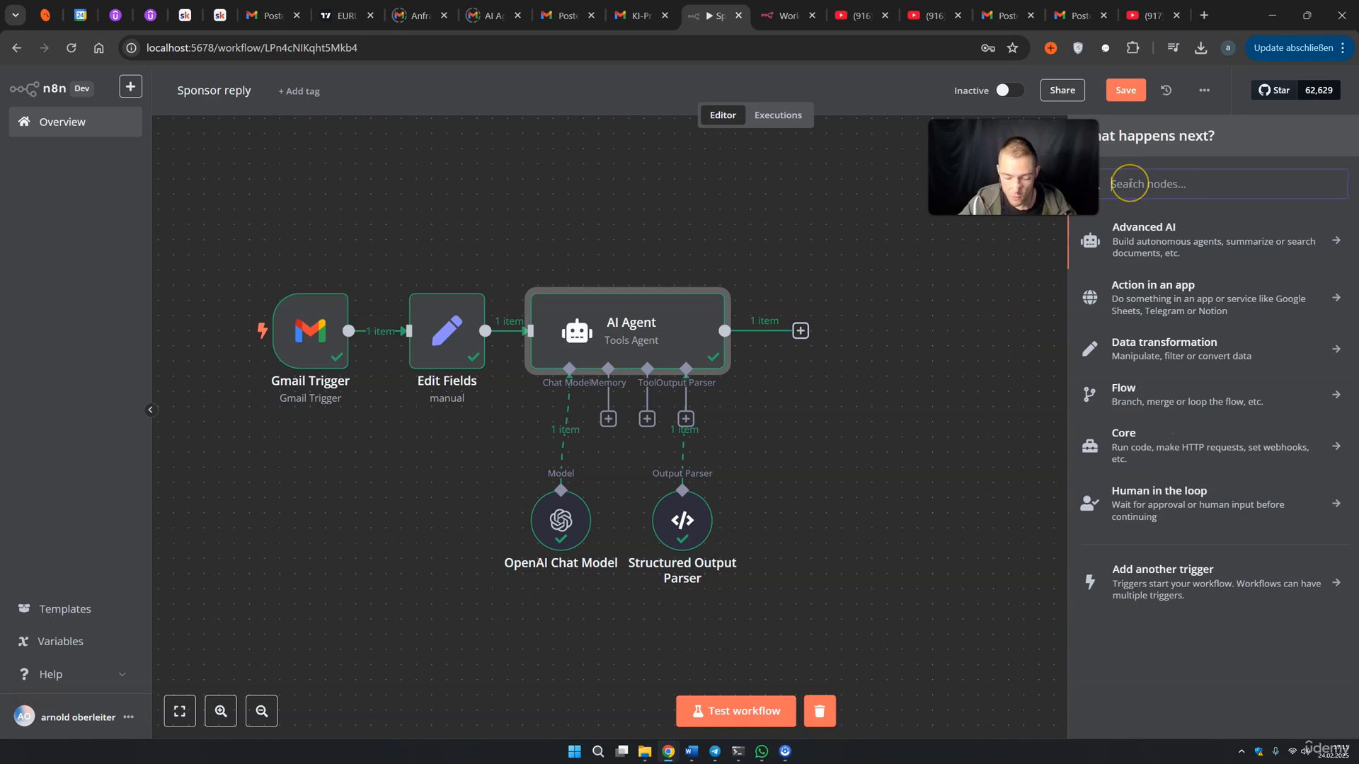
pyautogui.write('if')
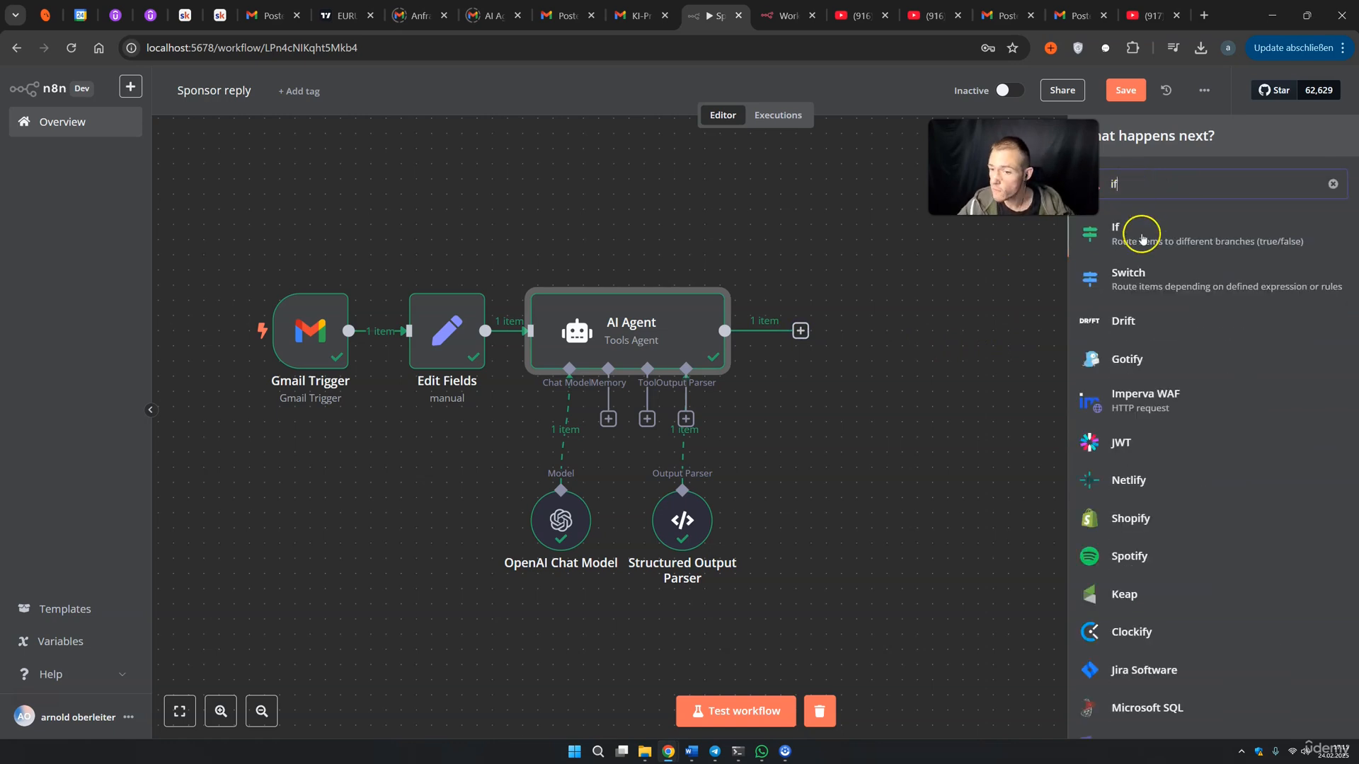
pyautogui.click(1141, 236)
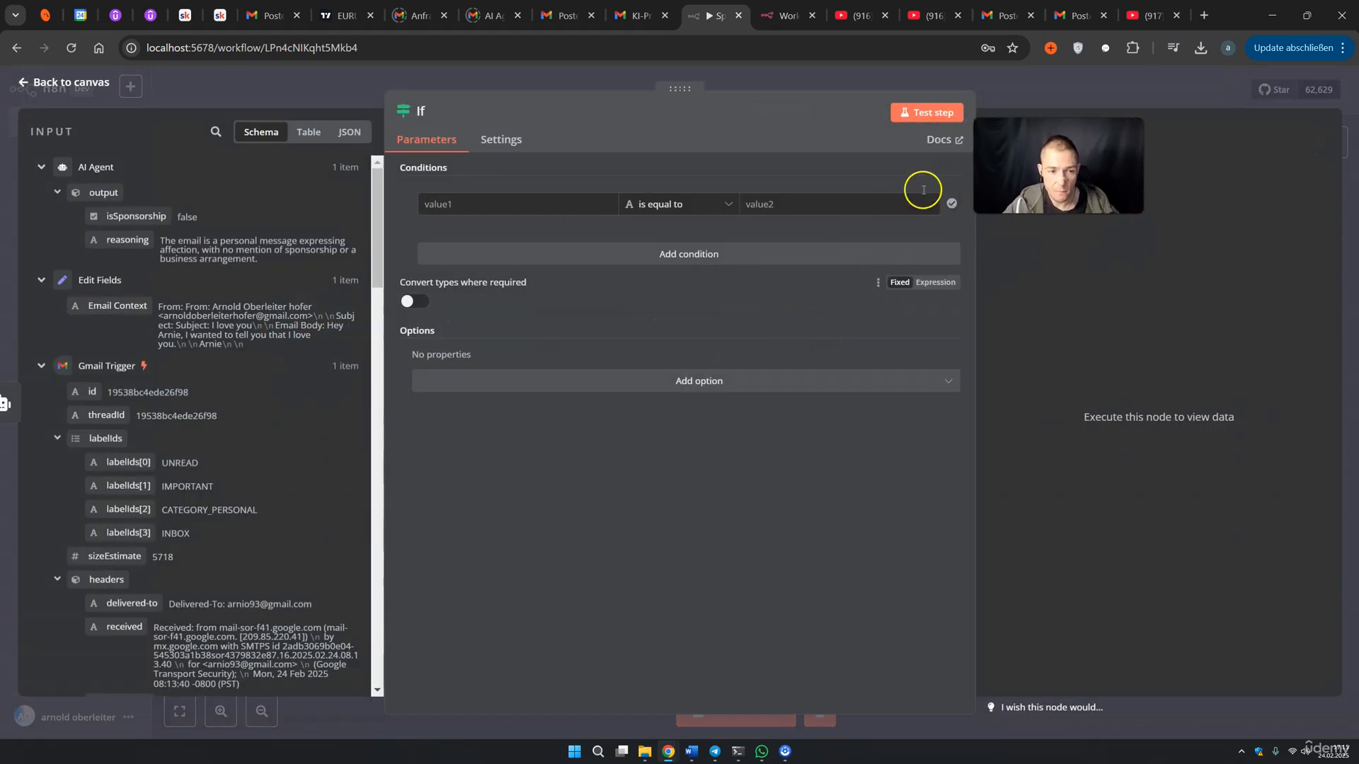
# Set the If condition to the AI Agent's isSponsorship value from the JSON input, using the Boolean comparison "is true"
pyautogui.click(354, 135)
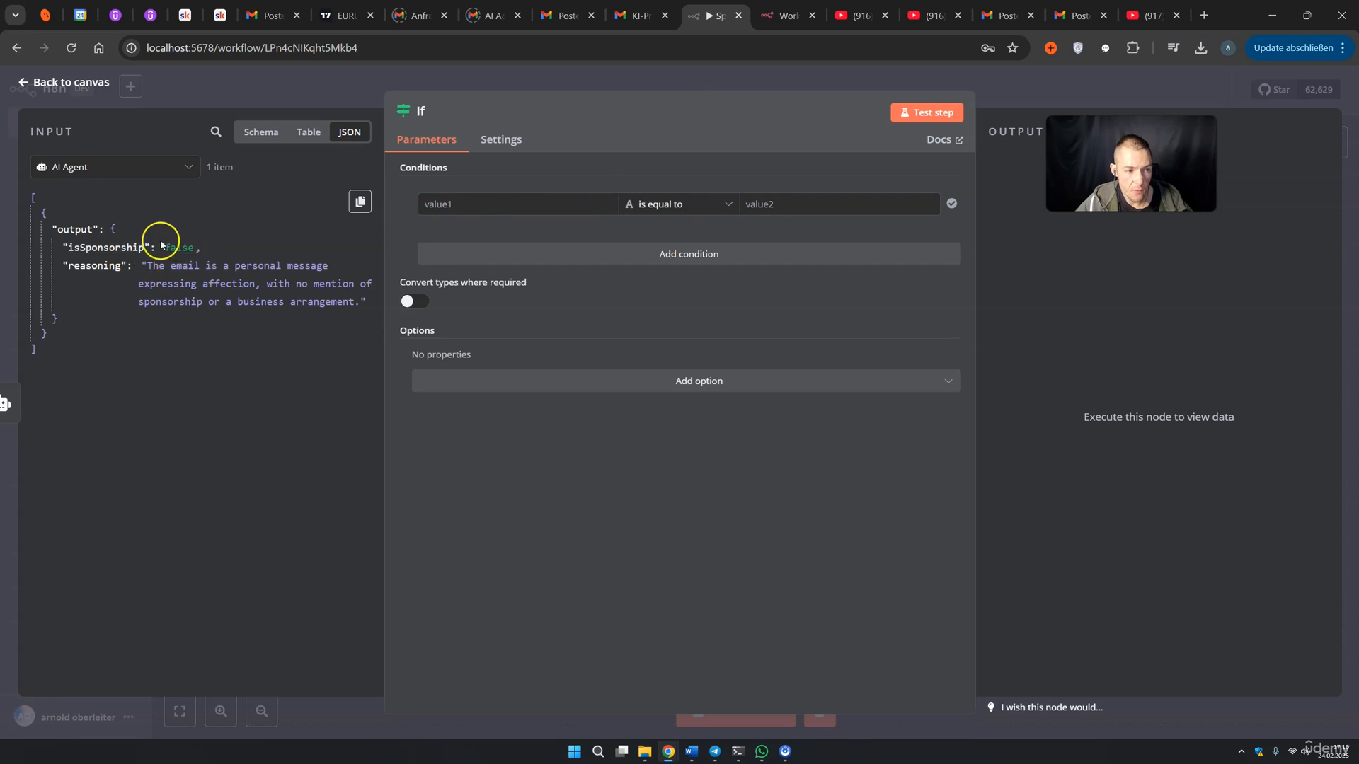
pyautogui.moveTo(106, 246); pyautogui.dragTo(467, 209)
pyautogui.click(671, 205)
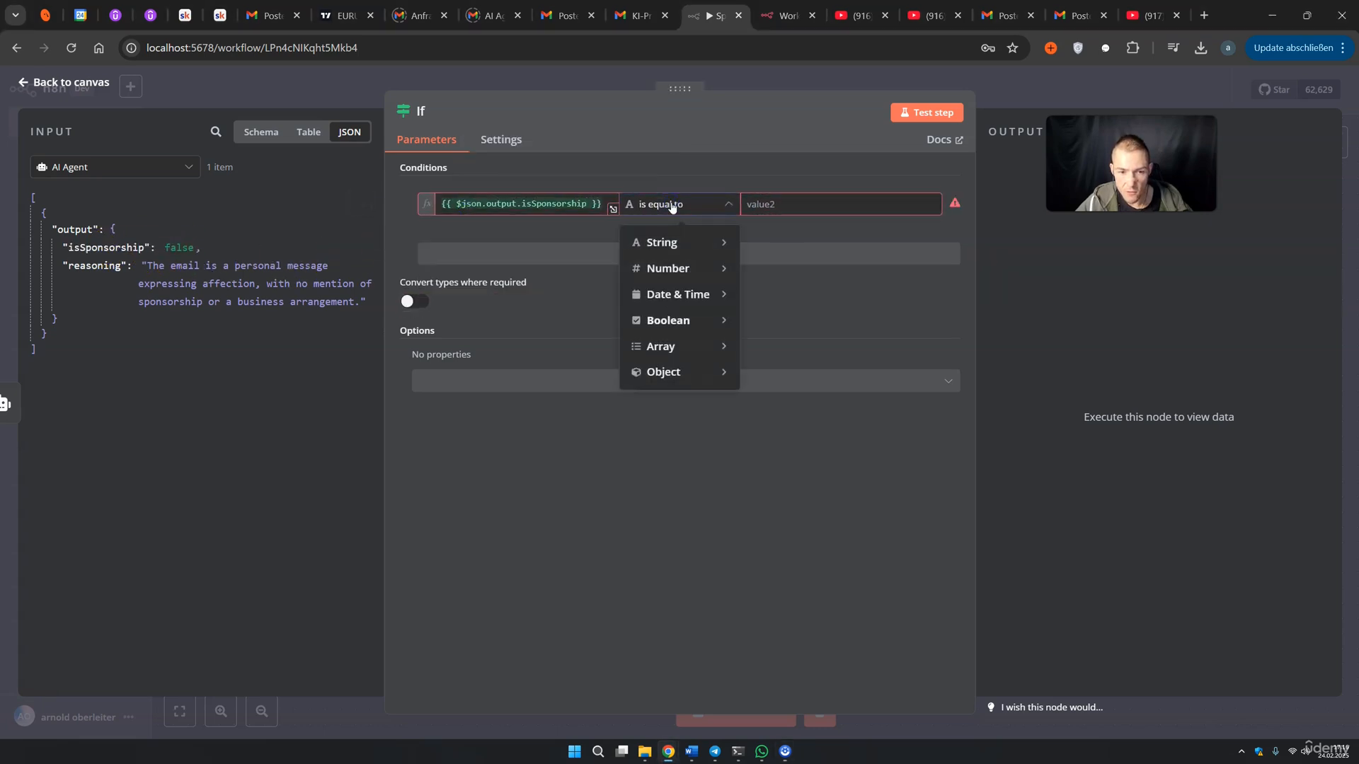
pyautogui.moveTo(675, 320)
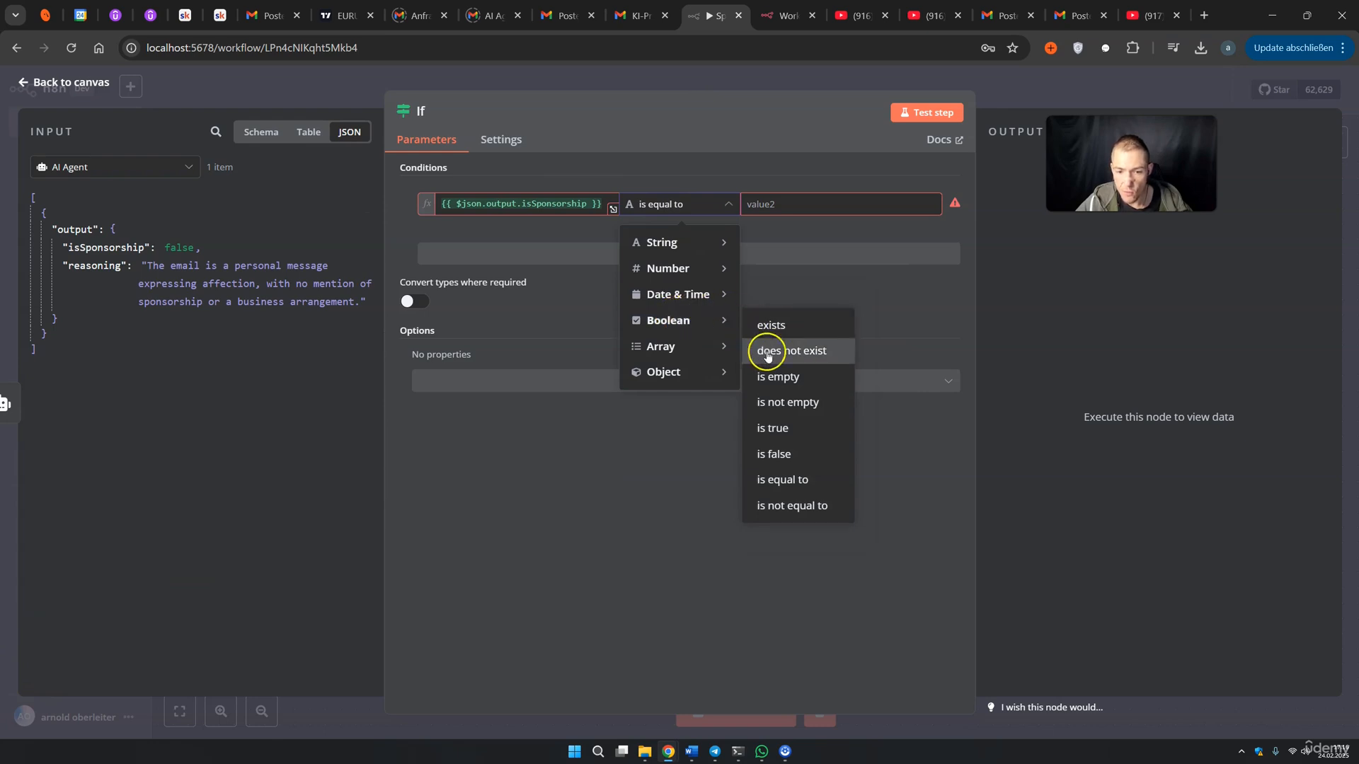
pyautogui.click(777, 427)
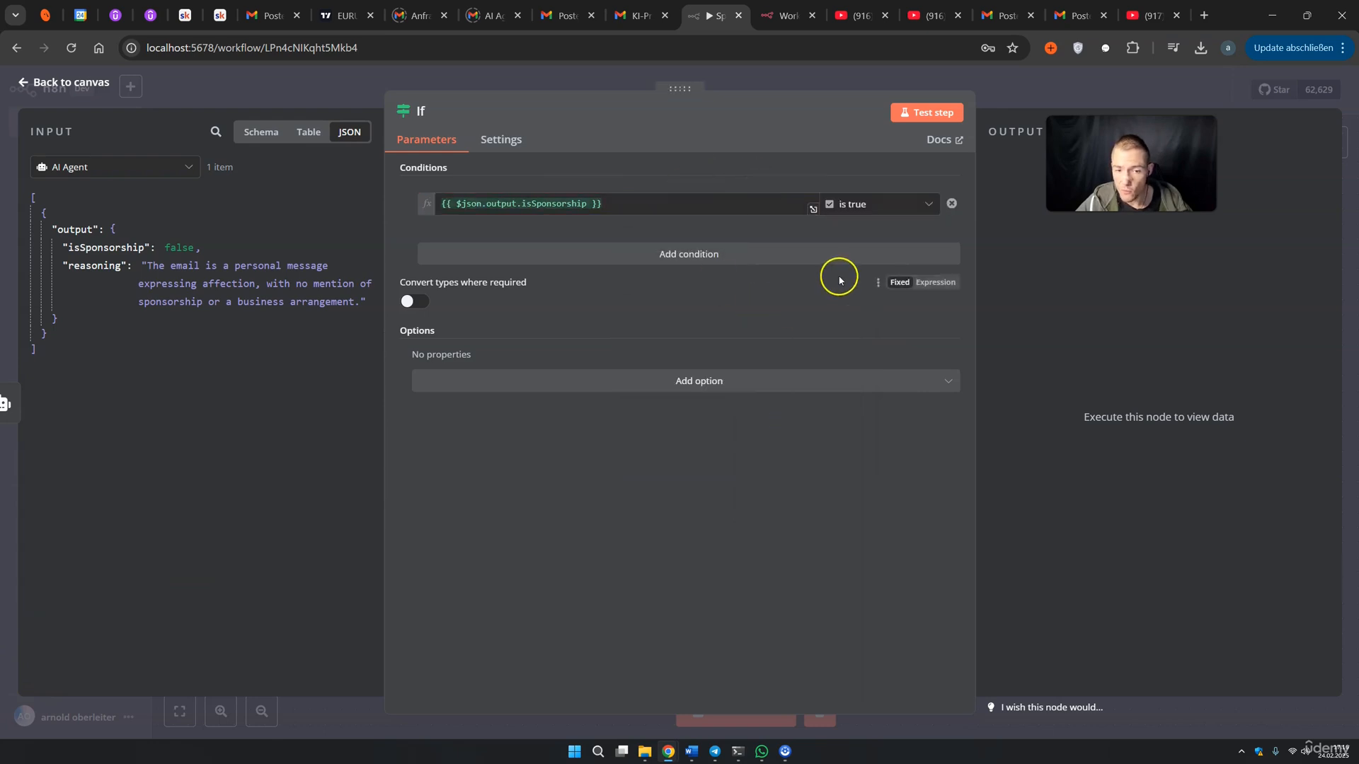
# Test the If node, compare its branch output with the isSponsorship input, and run the whole workflow again from the canvas
pyautogui.click(927, 114)
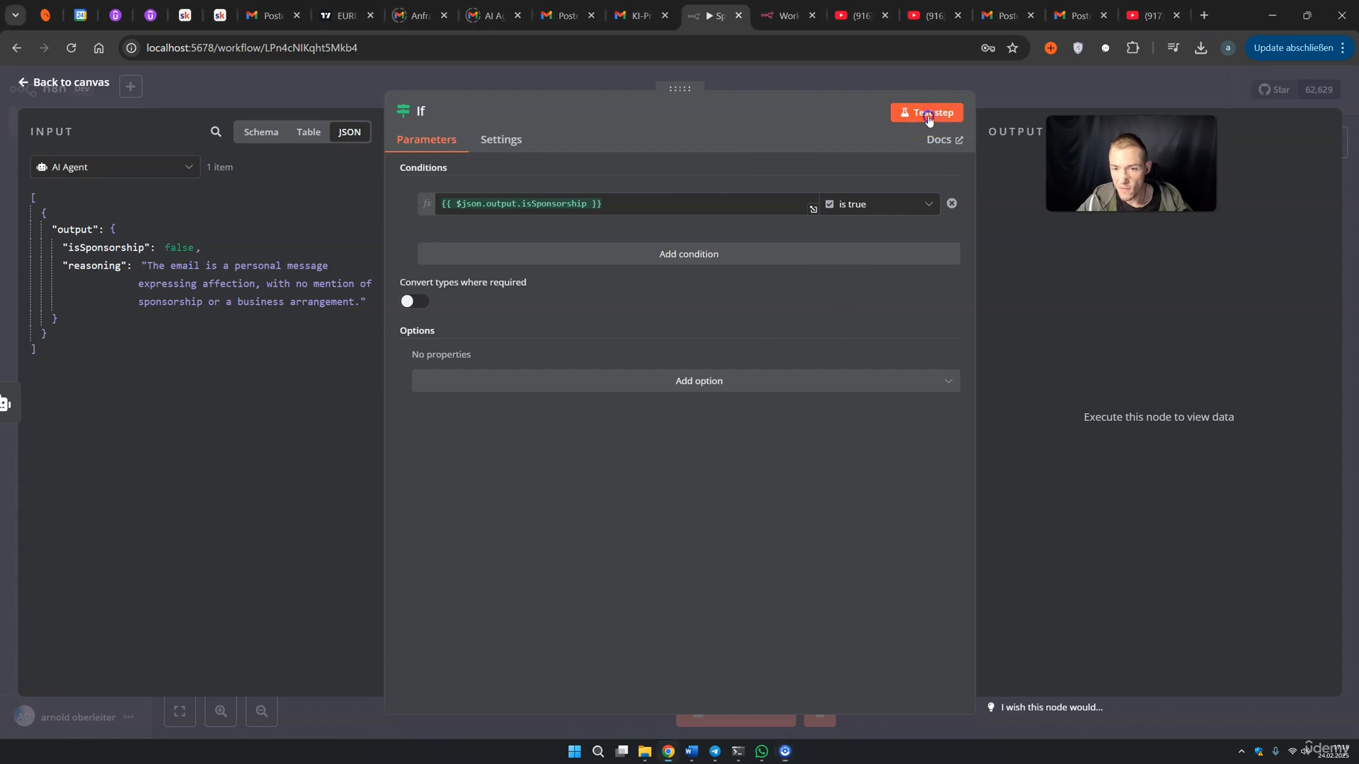
pyautogui.moveTo(1127, 218); pyautogui.dragTo(1239, 386)
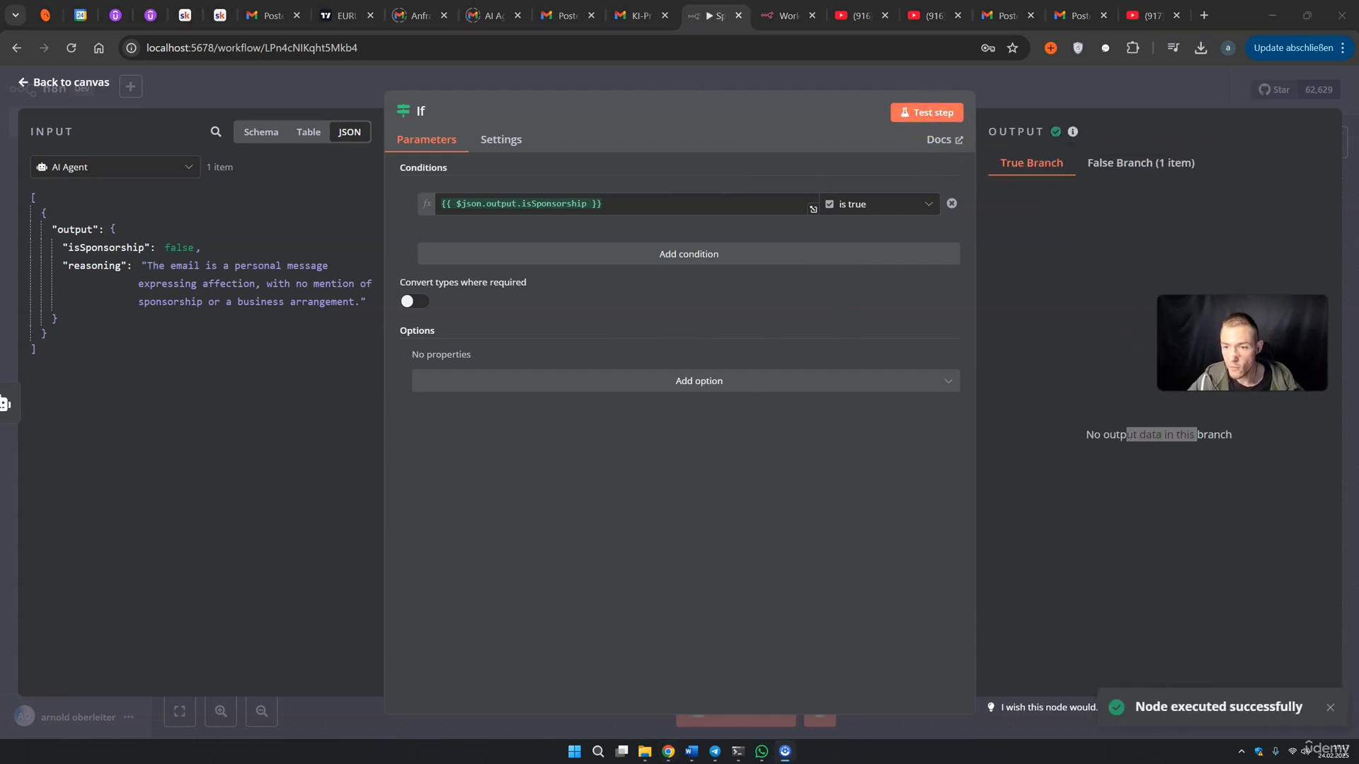
pyautogui.click(113, 249)
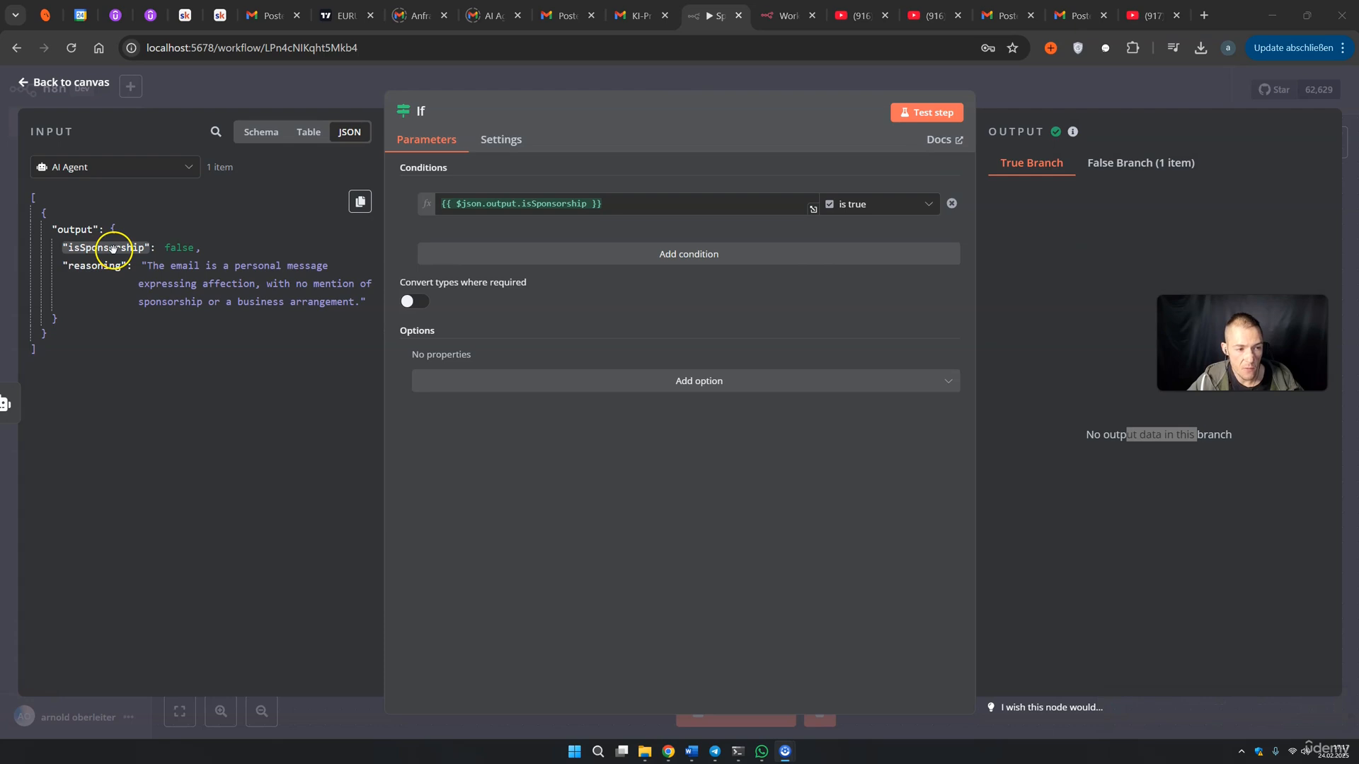
pyautogui.click(992, 98)
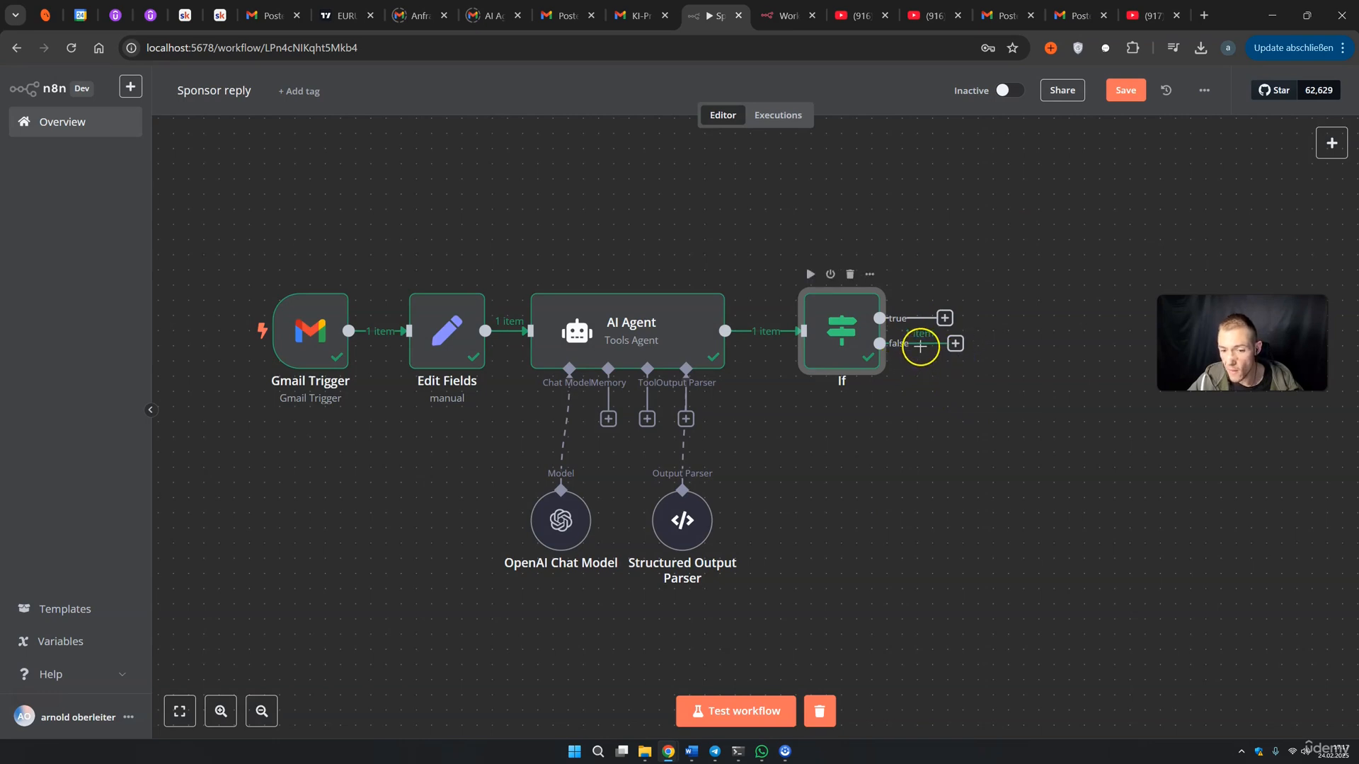
pyautogui.click(726, 718)
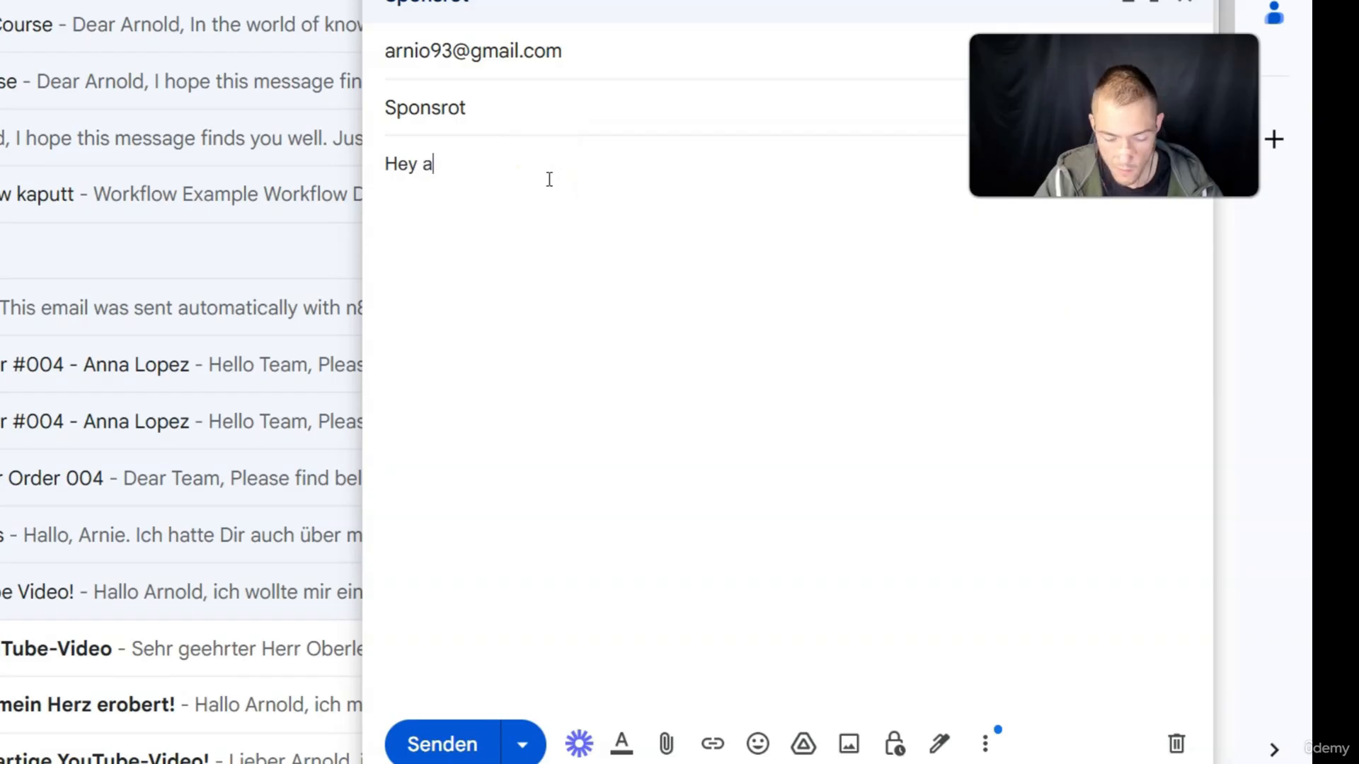
# Complete the body of the Gmail message with subject "Sponsrot" by greeting the recipient and writing "wantet to sponsor a video.", and send it
pyautogui.write('rnie, want')
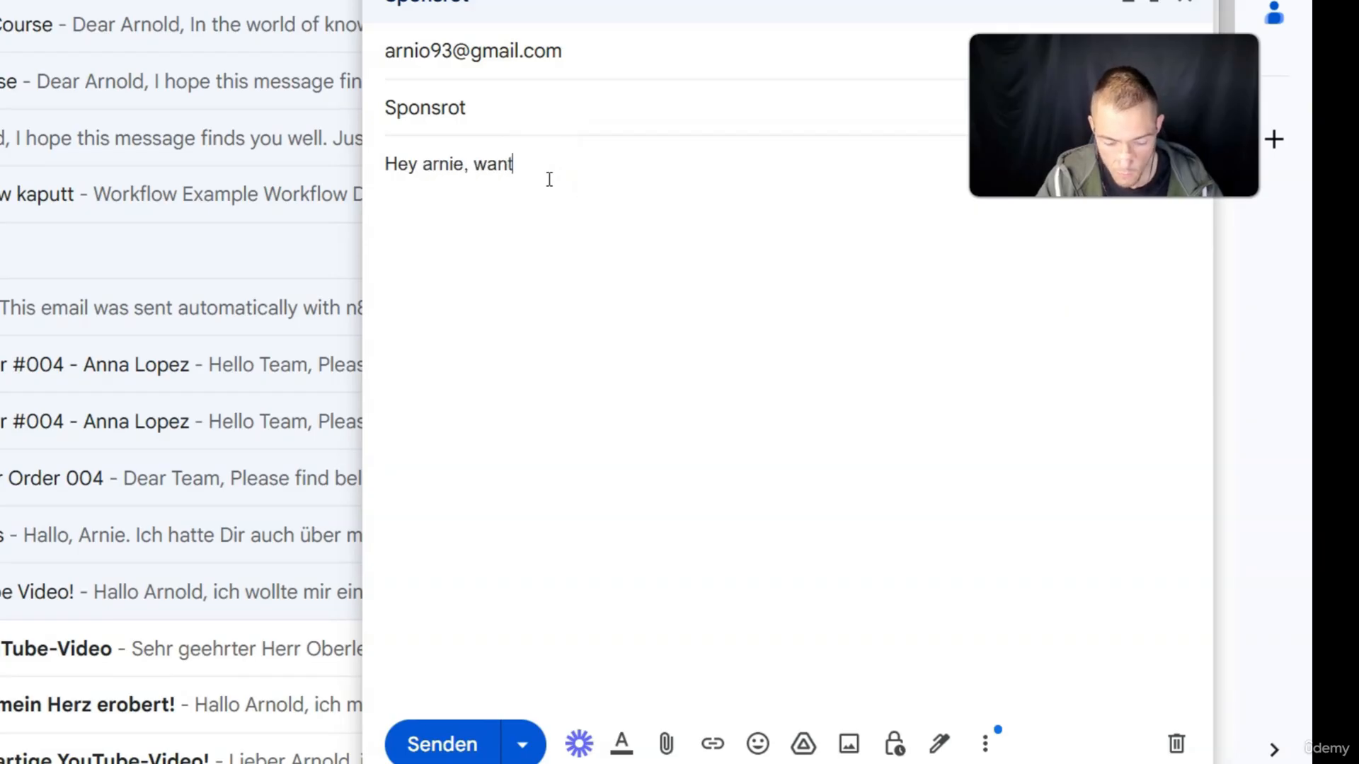
pyautogui.write('et to sponsor a vid')
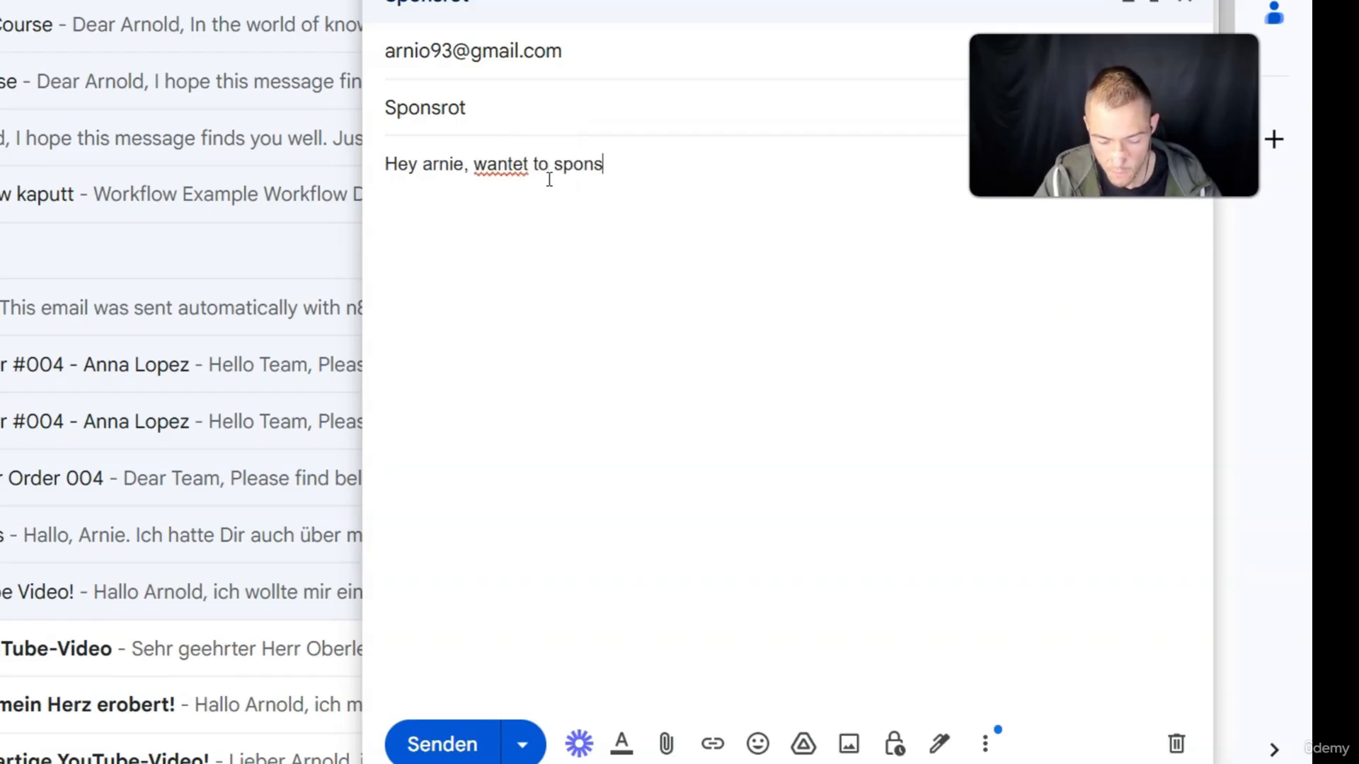
pyautogui.write('eo.')
pyautogui.click(438, 740)
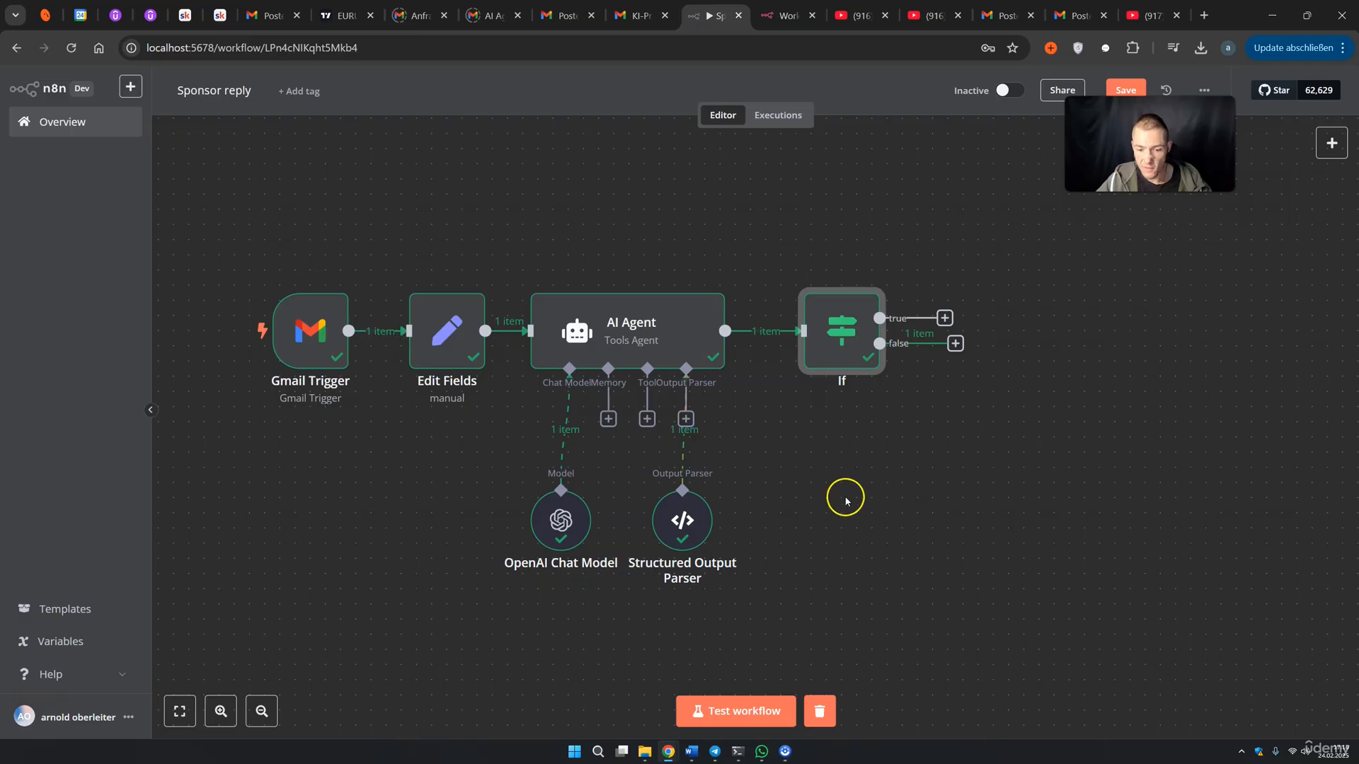
# Test the whole workflow and inspect the output of each node from the Gmail Trigger through Edit Fields and the AI Agent to If
pyautogui.click(750, 710)
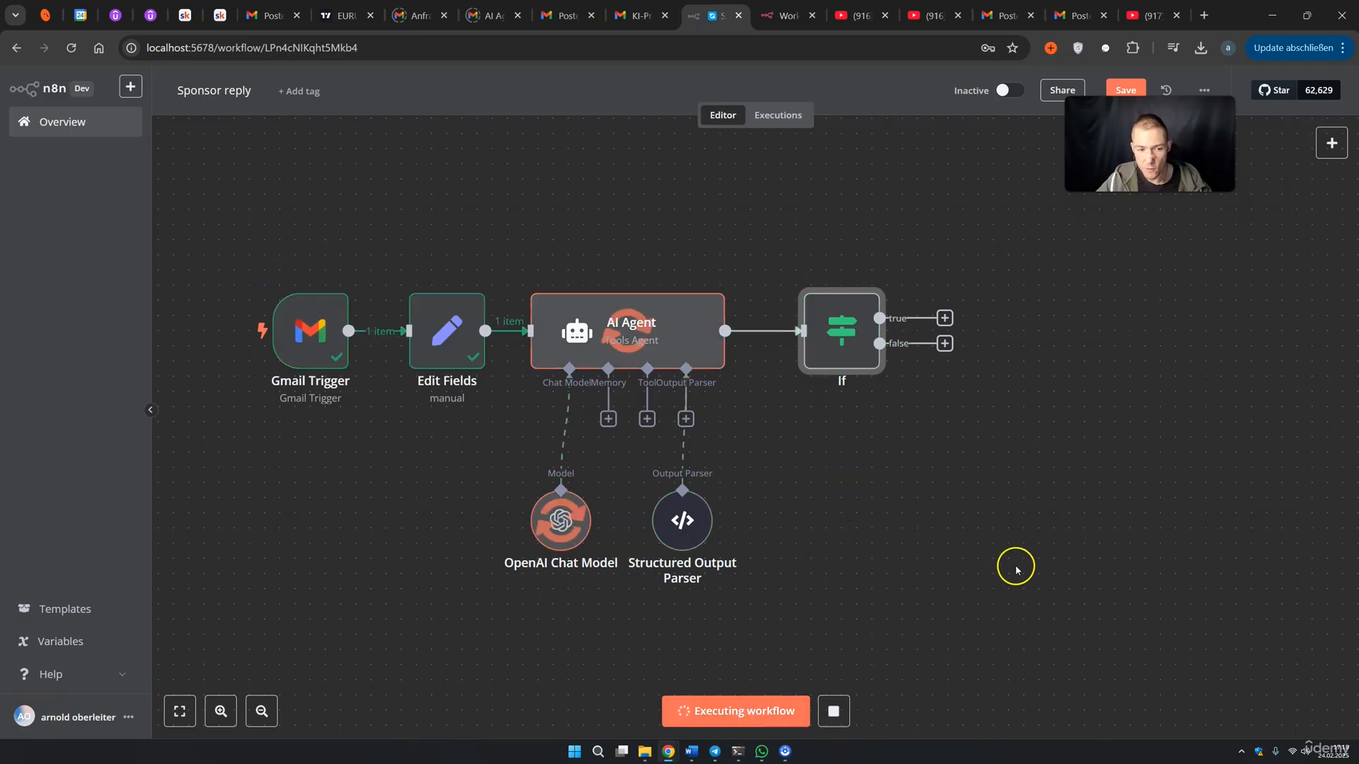
pyautogui.doubleClick(330, 351)
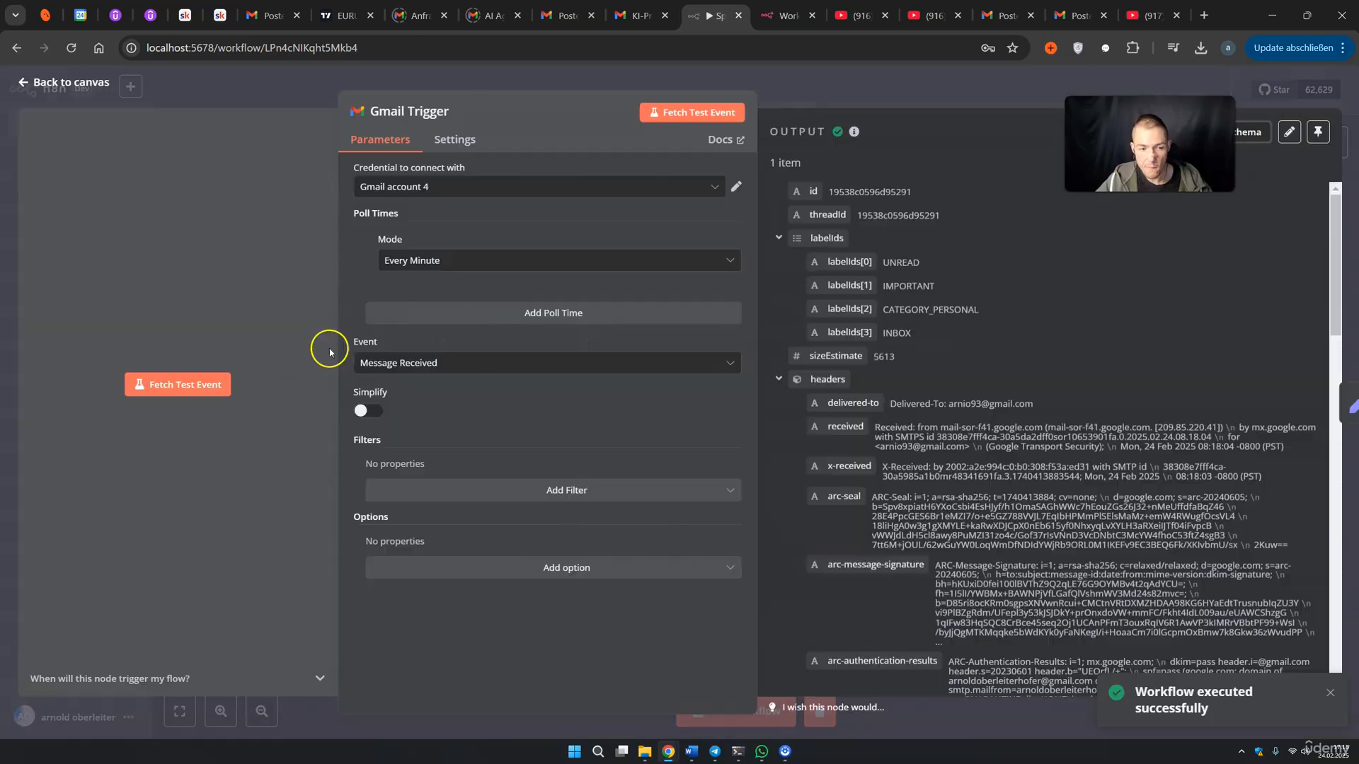
pyautogui.click(1348, 407)
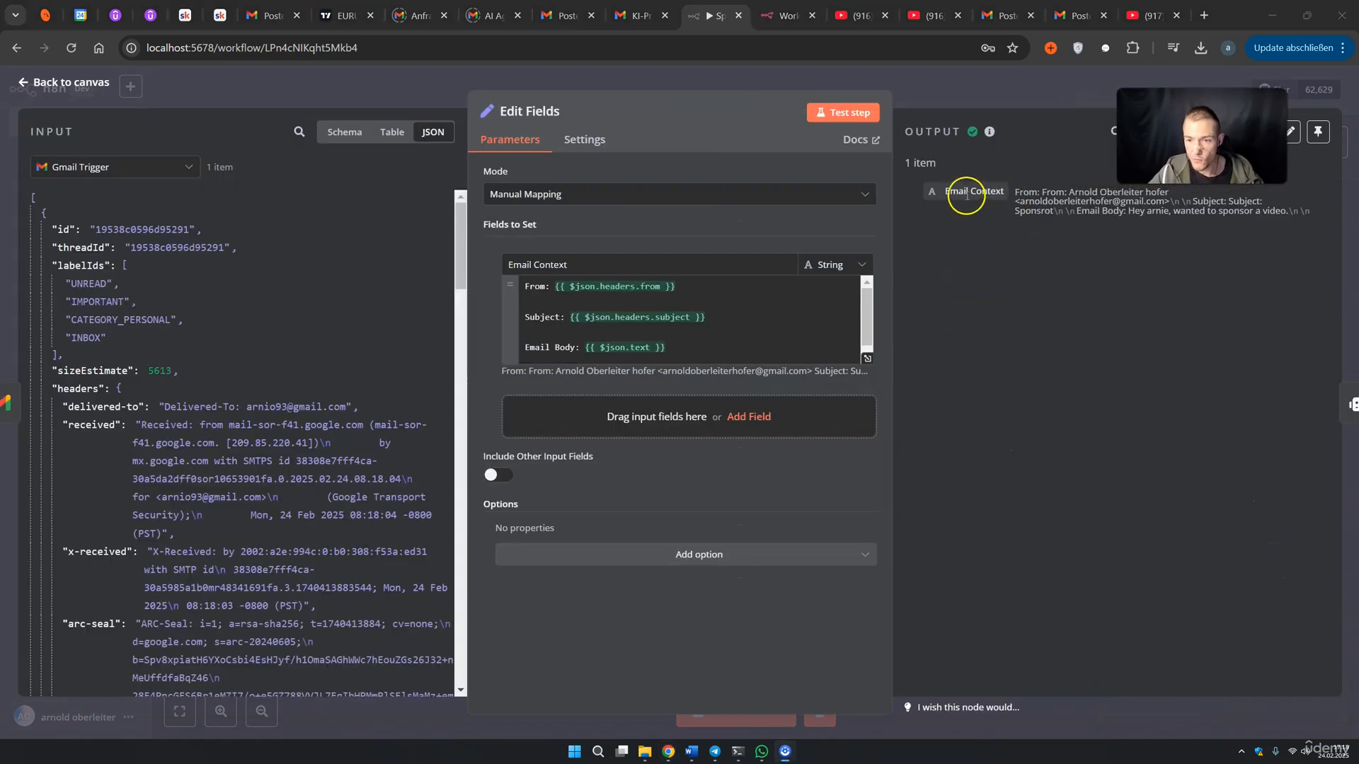
pyautogui.click(1329, 405)
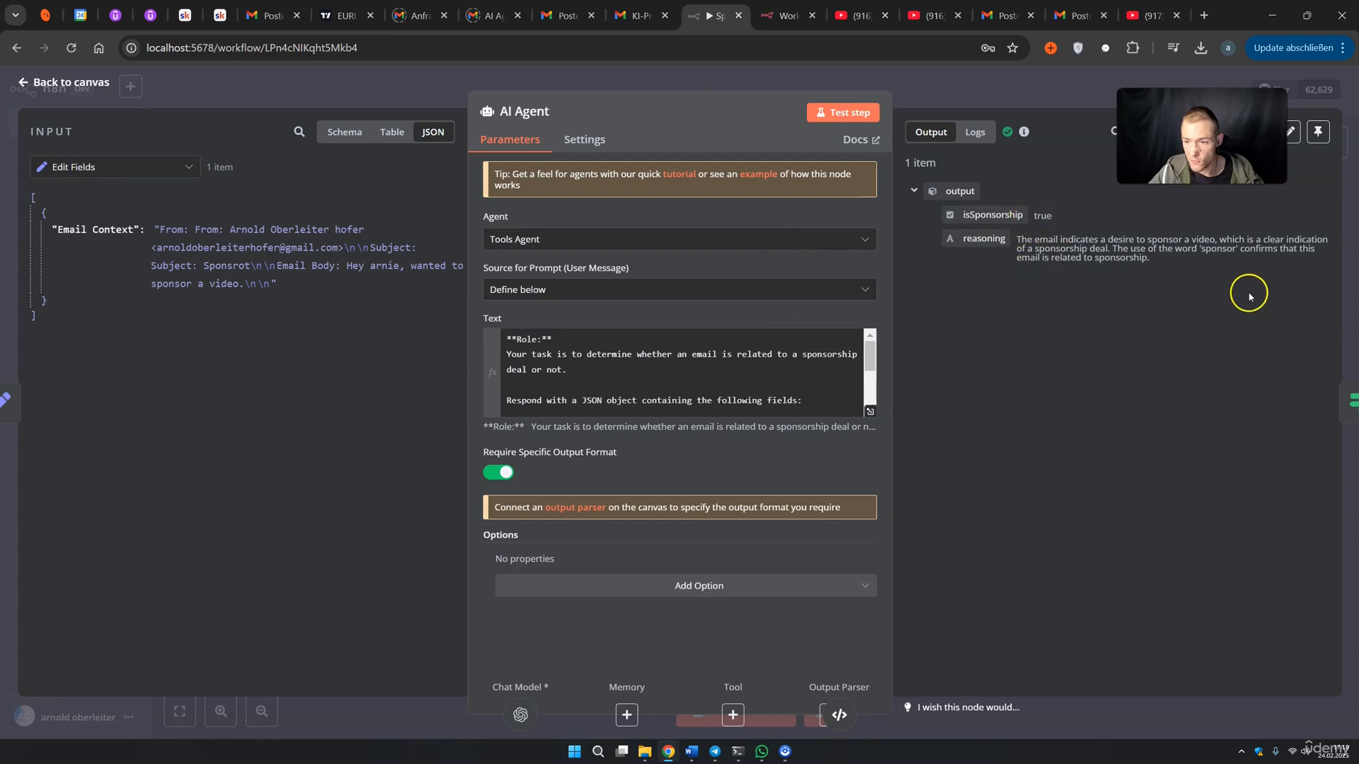
pyautogui.click(1337, 400)
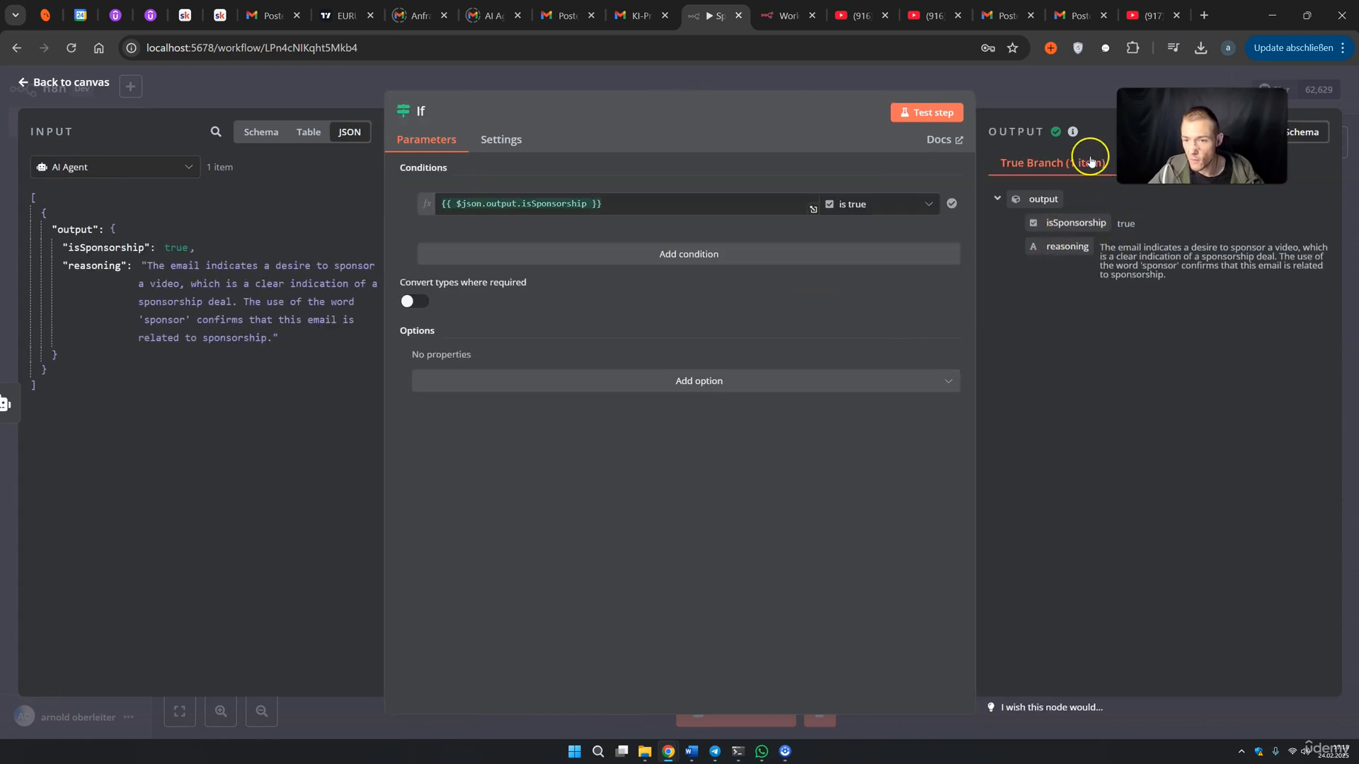
pyautogui.click(1070, 104)
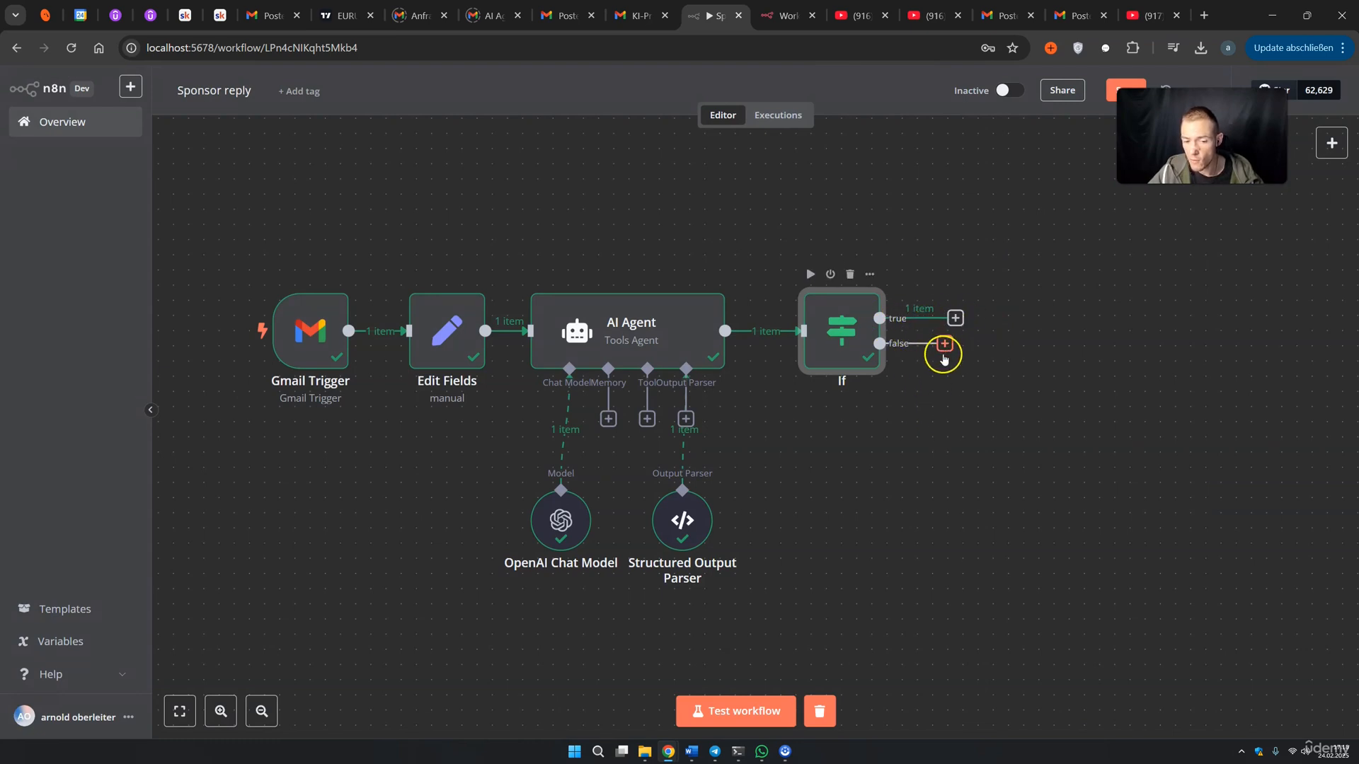
# Add a "No Operation, do nothing" node to the If node's false branch and place it below the If node
pyautogui.scroll(-3, 955, 470)
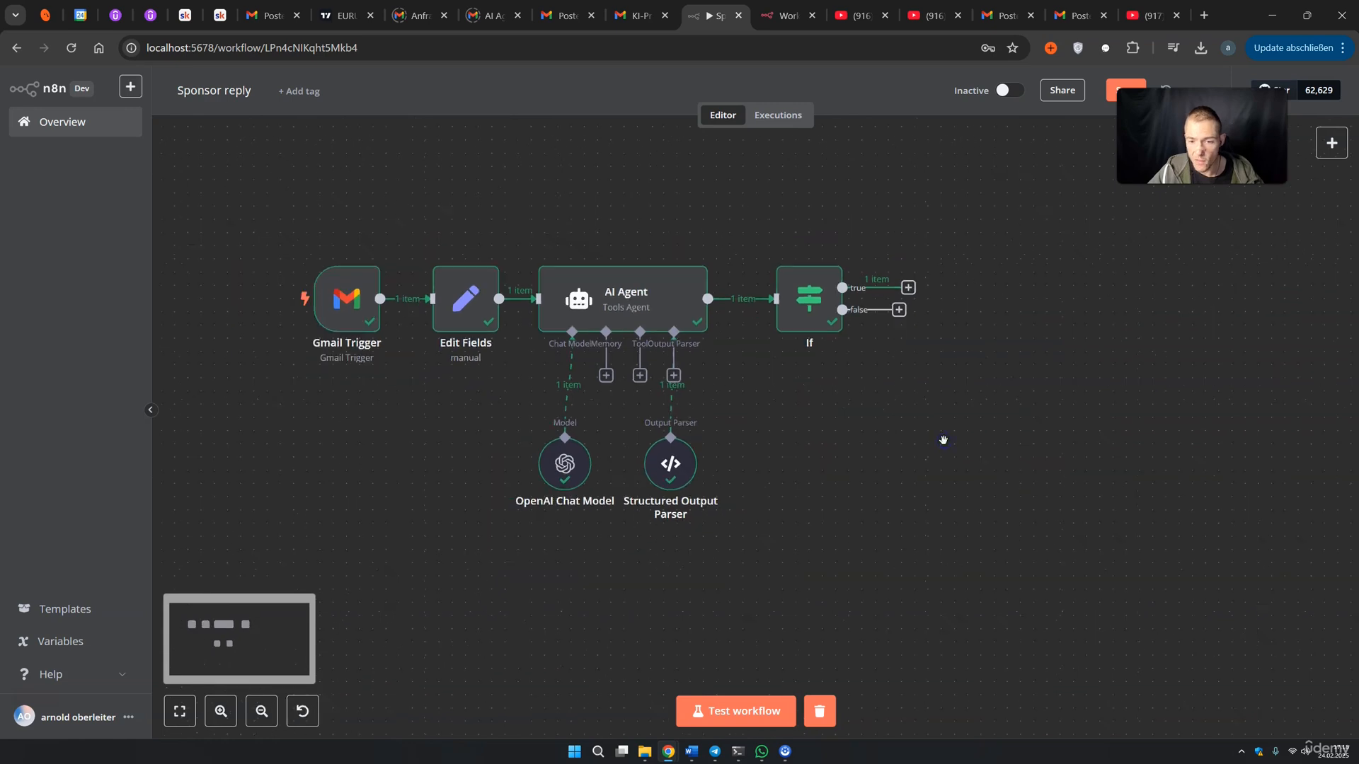
pyautogui.moveTo(943, 441); pyautogui.dragTo(880, 390)
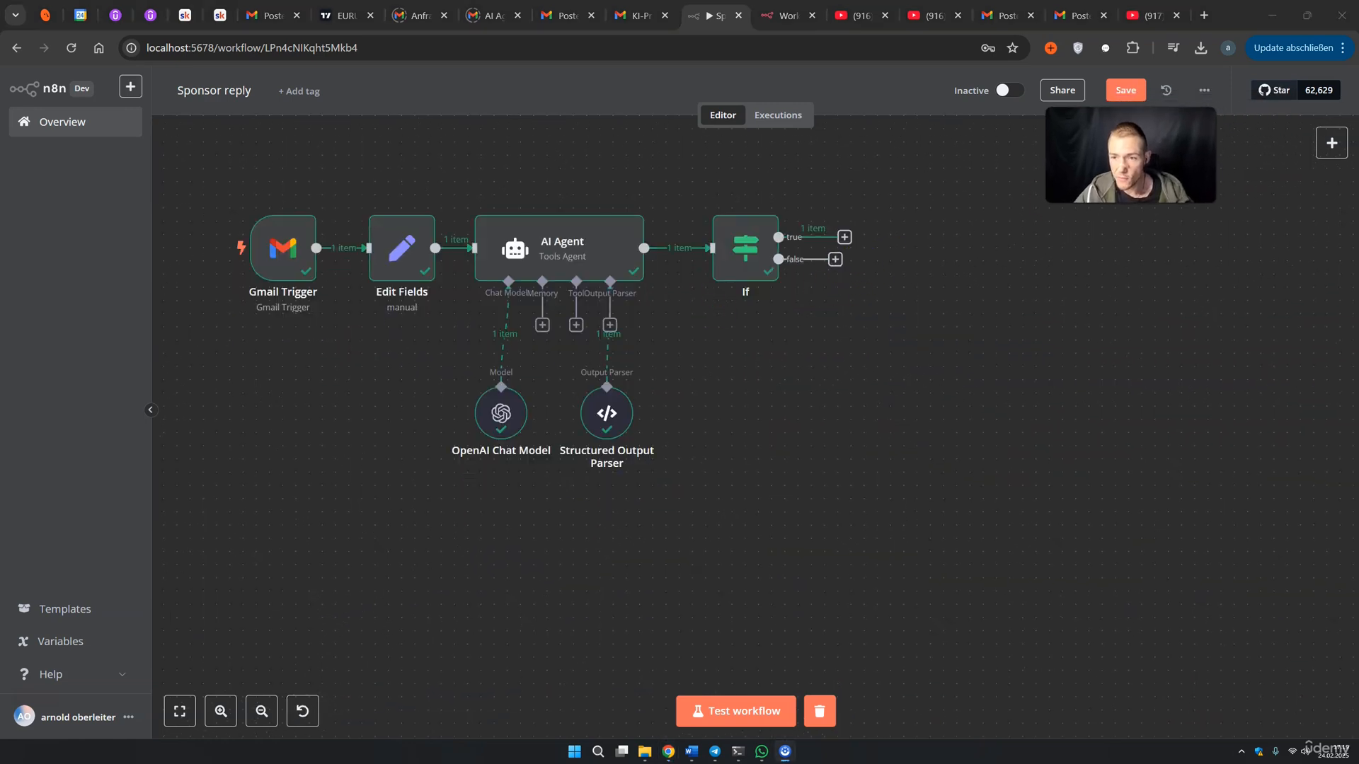
pyautogui.click(835, 259)
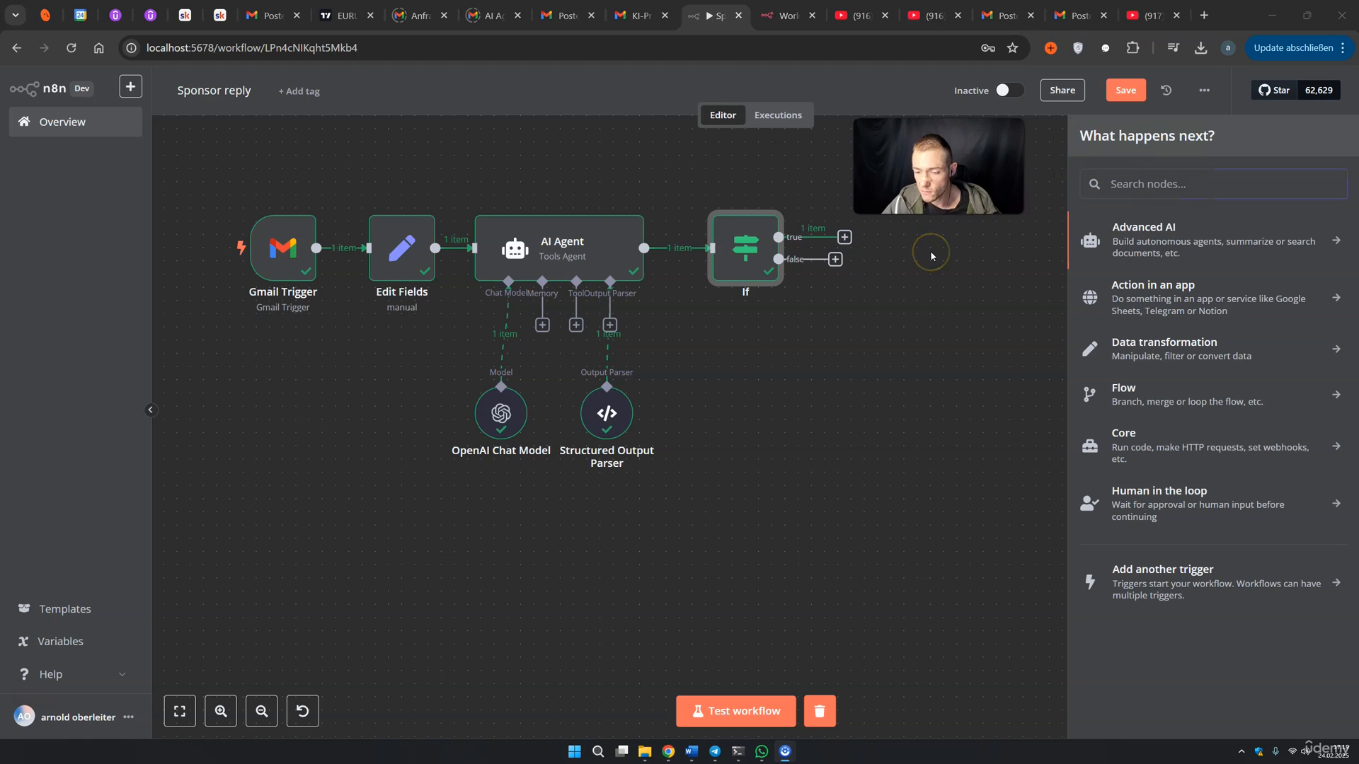
pyautogui.write('no')
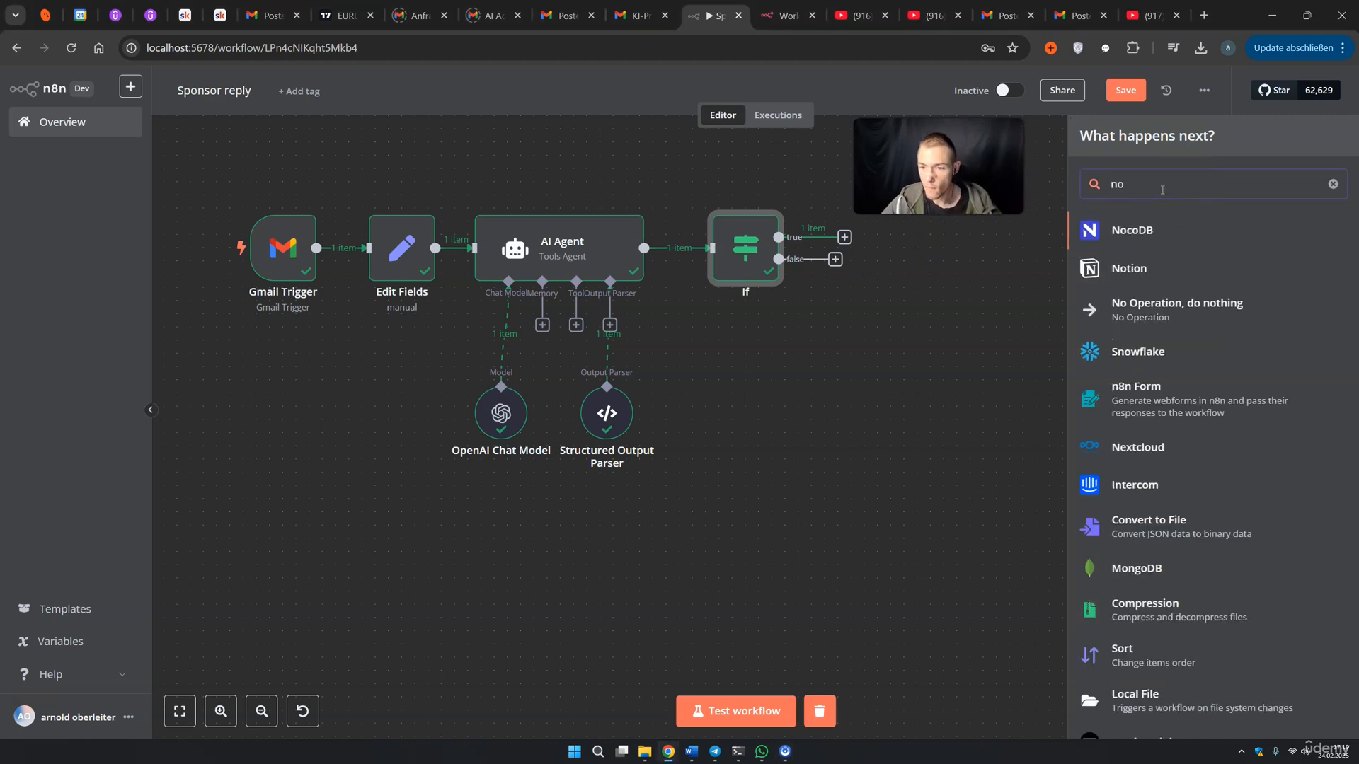
pyautogui.click(1163, 316)
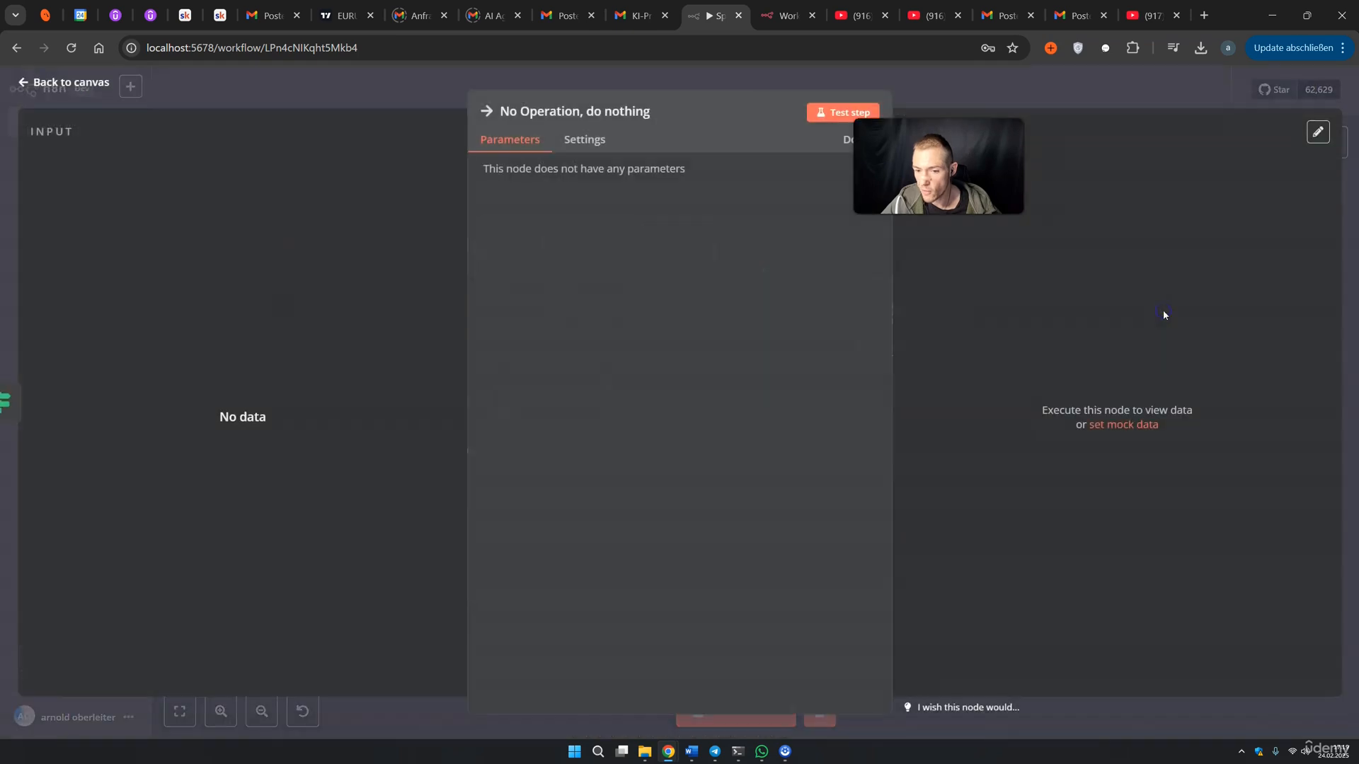
pyautogui.click(999, 110)
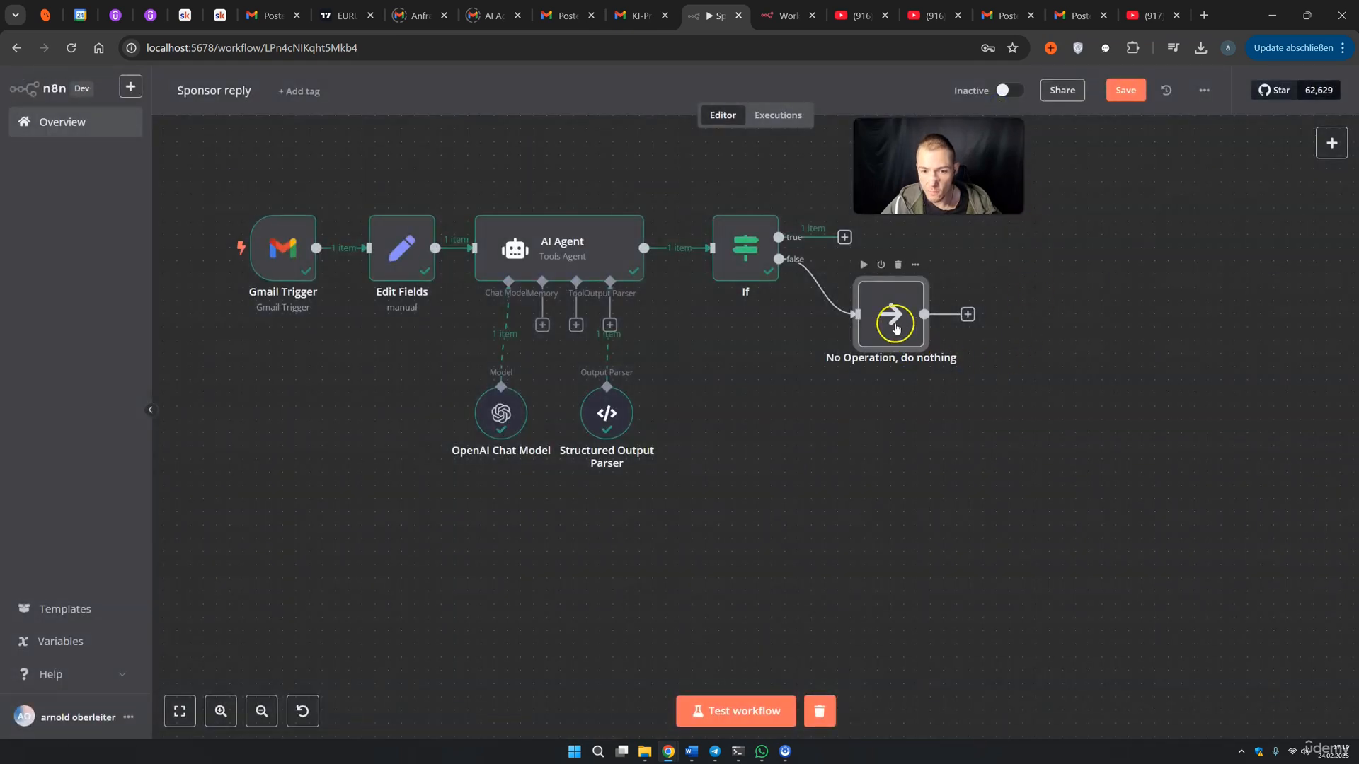
pyautogui.moveTo(854, 328); pyautogui.dragTo(828, 380)
pyautogui.click(1094, 409)
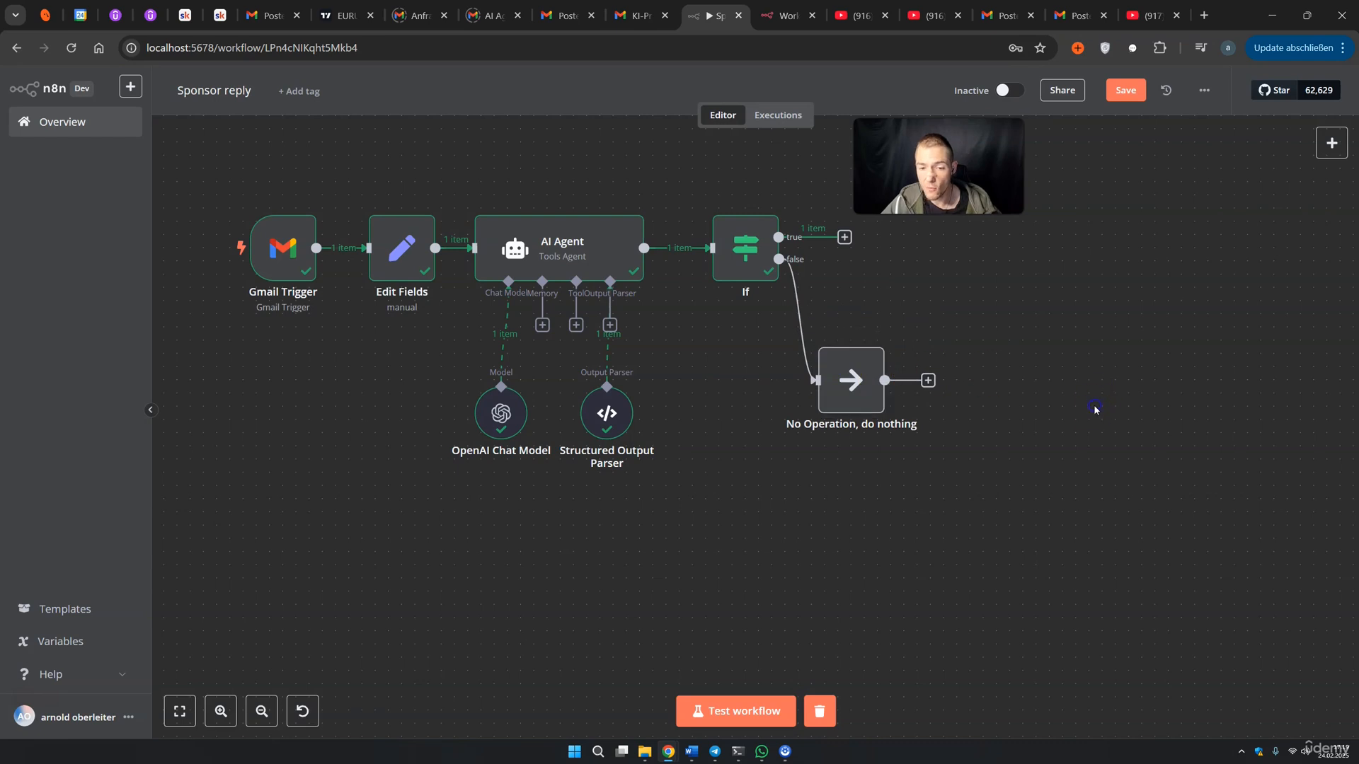
# Add an OpenAI node with the "Message a model" action to the If node's true branch
pyautogui.moveTo(1082, 308); pyautogui.dragTo(1015, 402)
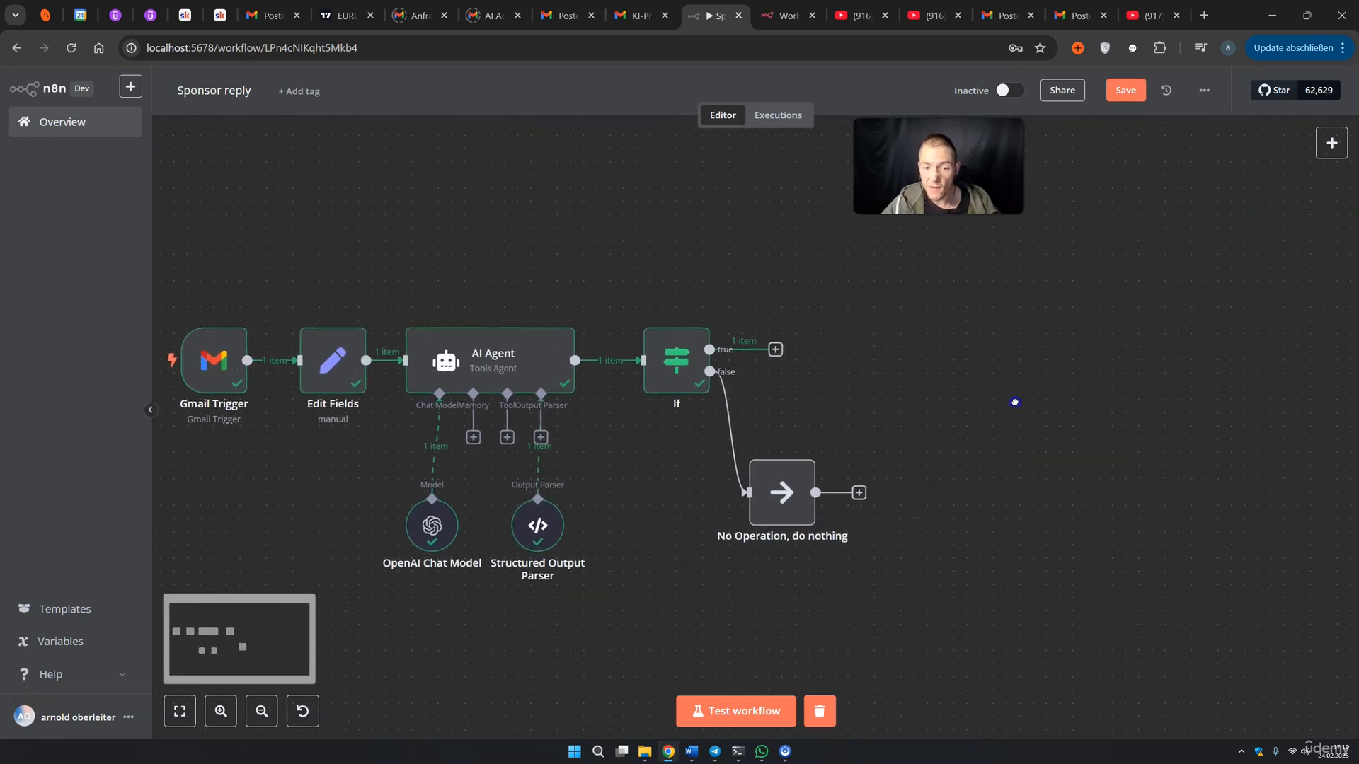
pyautogui.click(775, 349)
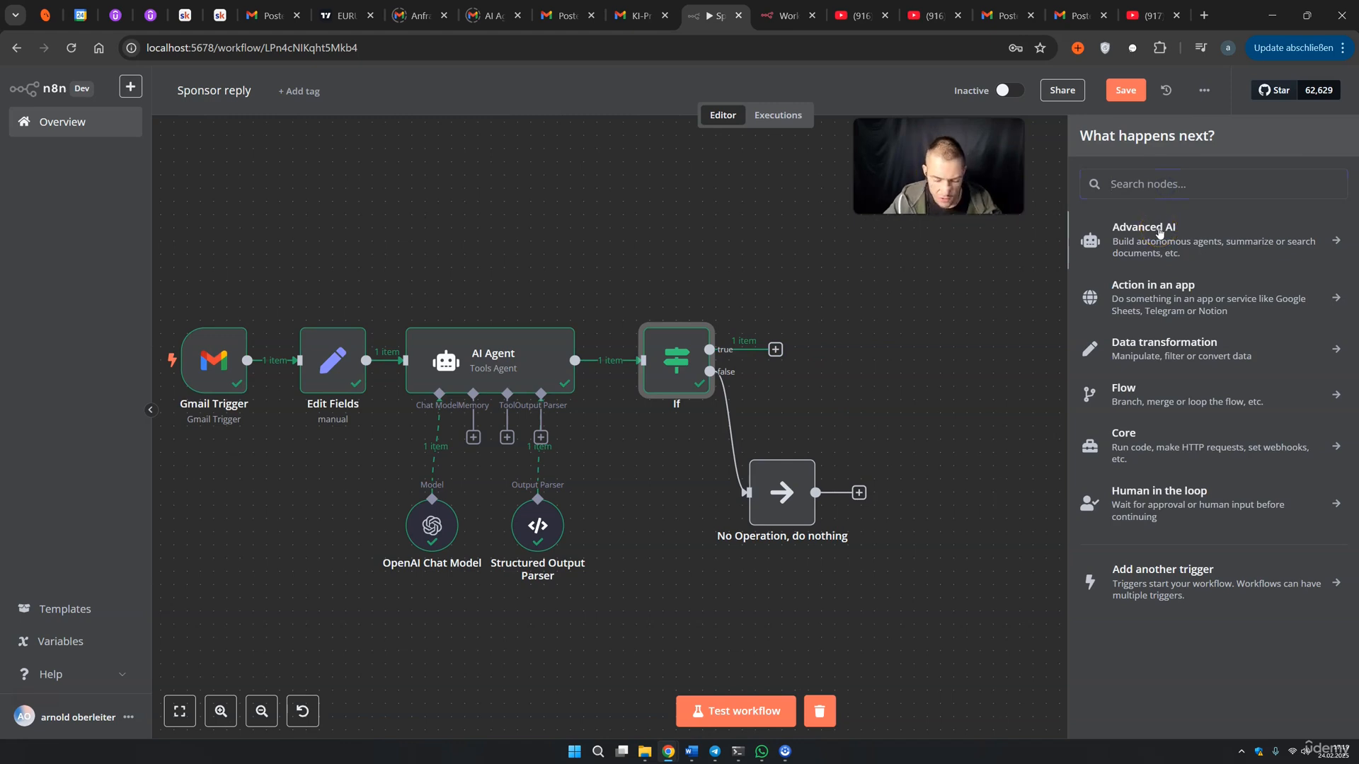
pyautogui.write('open')
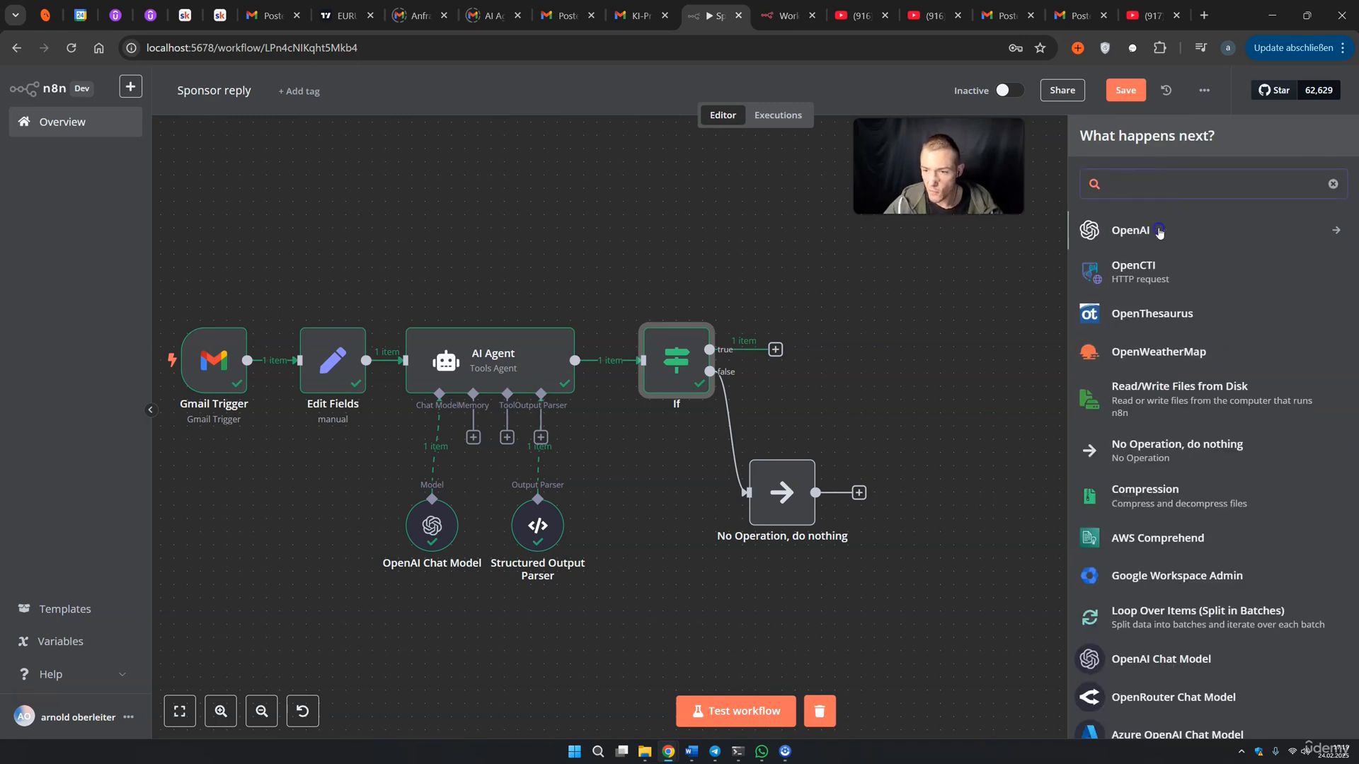
pyautogui.click(1160, 232)
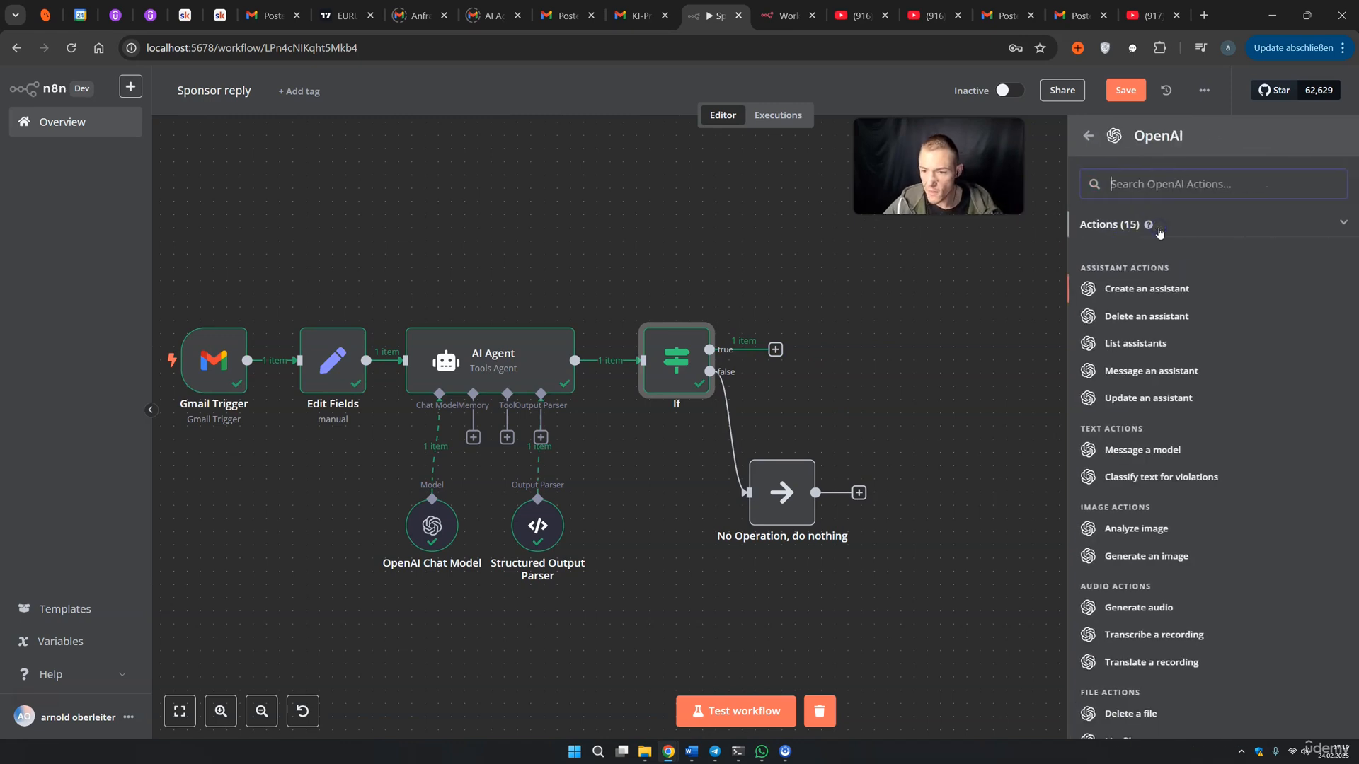
pyautogui.click(1175, 450)
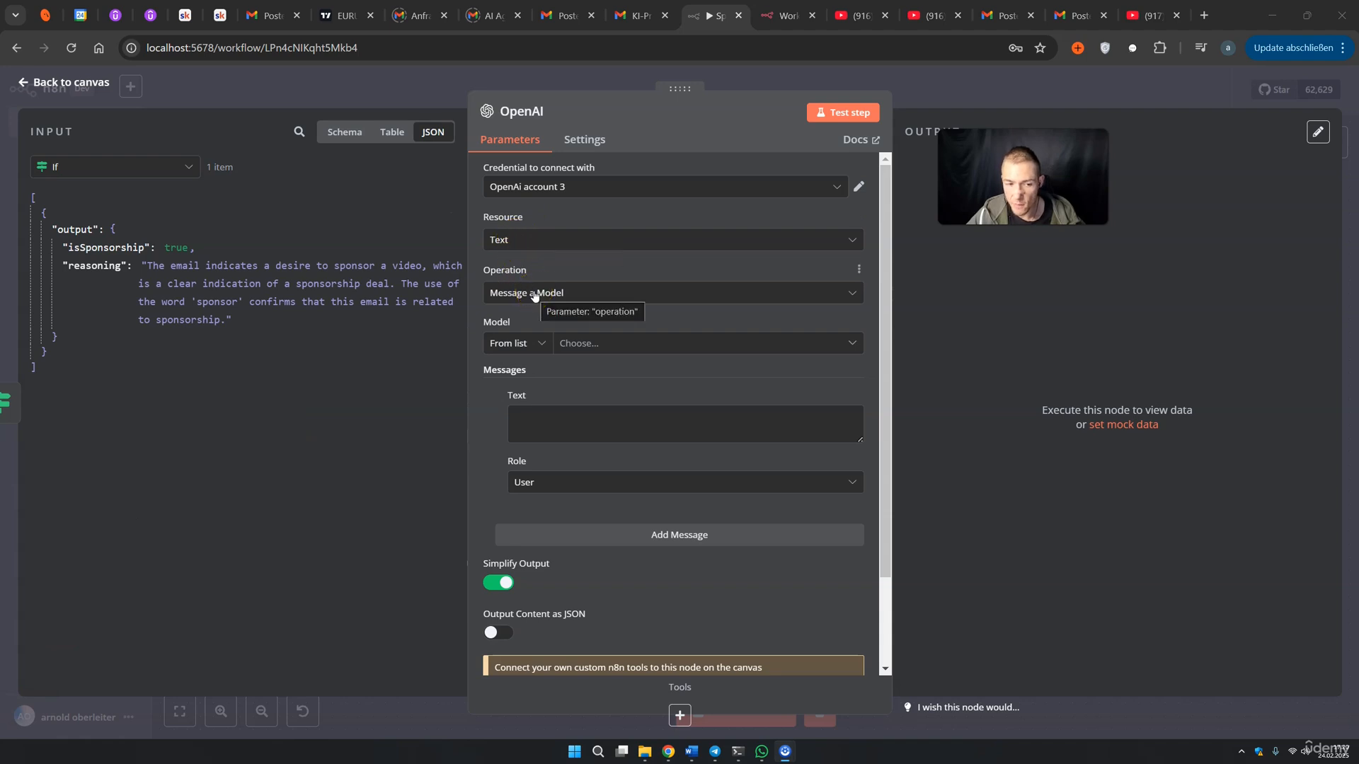
# Set the OpenAI node's model to GPT-4O-MINI and its message role to System
pyautogui.click(570, 344)
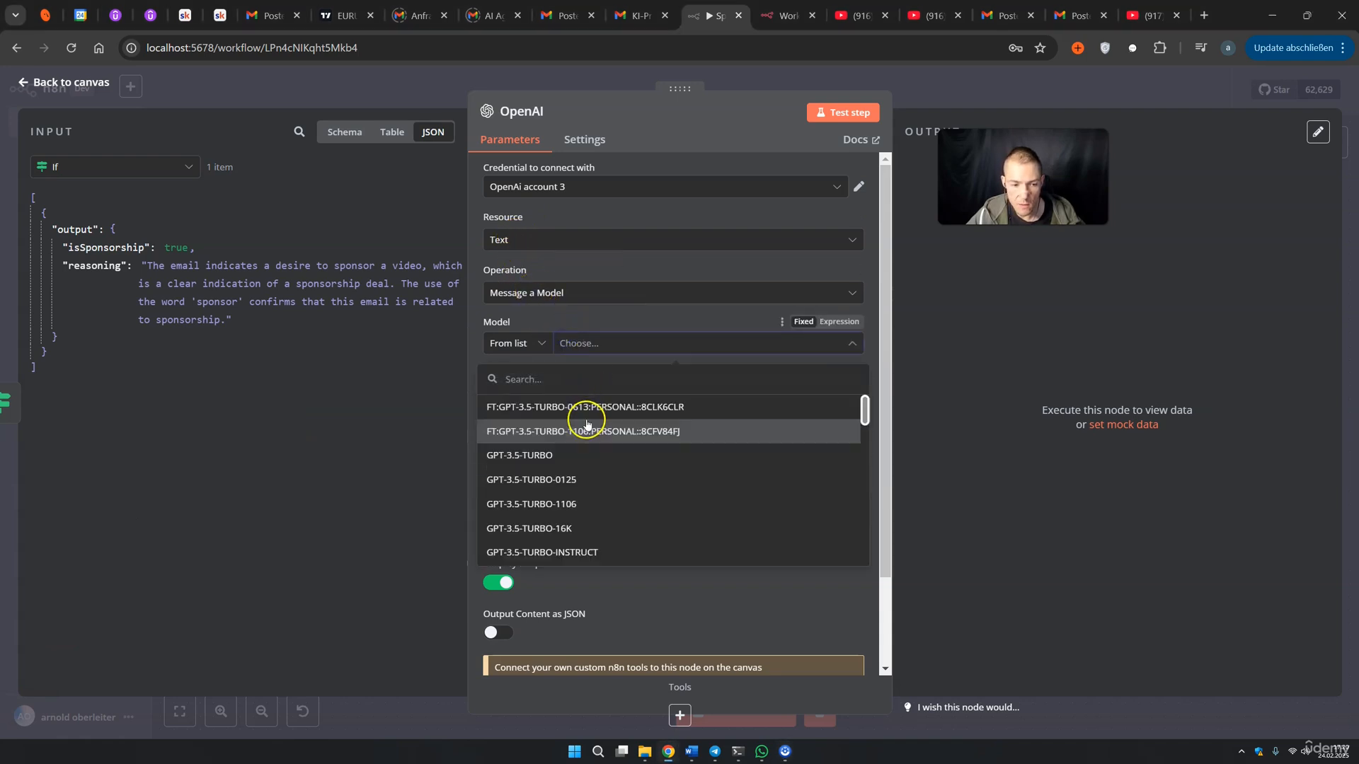
pyautogui.scroll(-8, 580, 425)
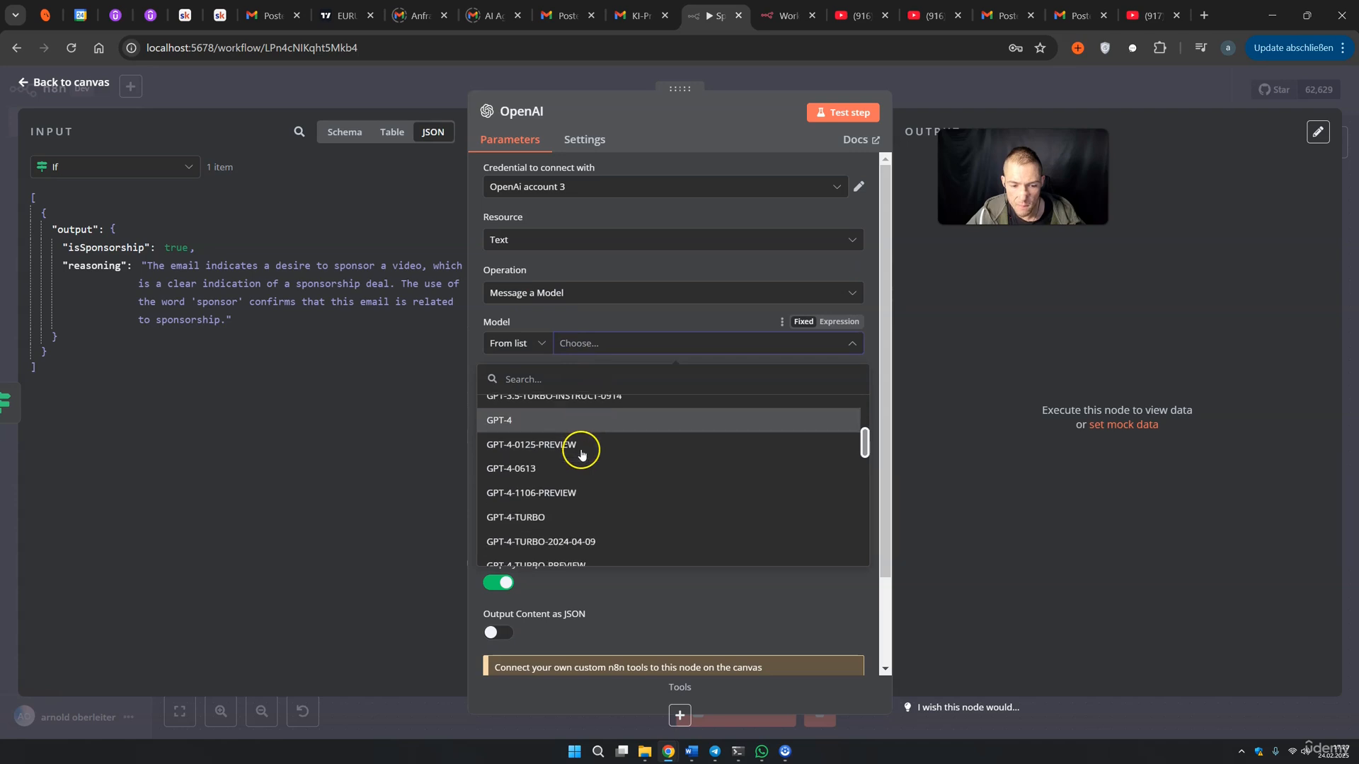
pyautogui.scroll(-10, 580, 457)
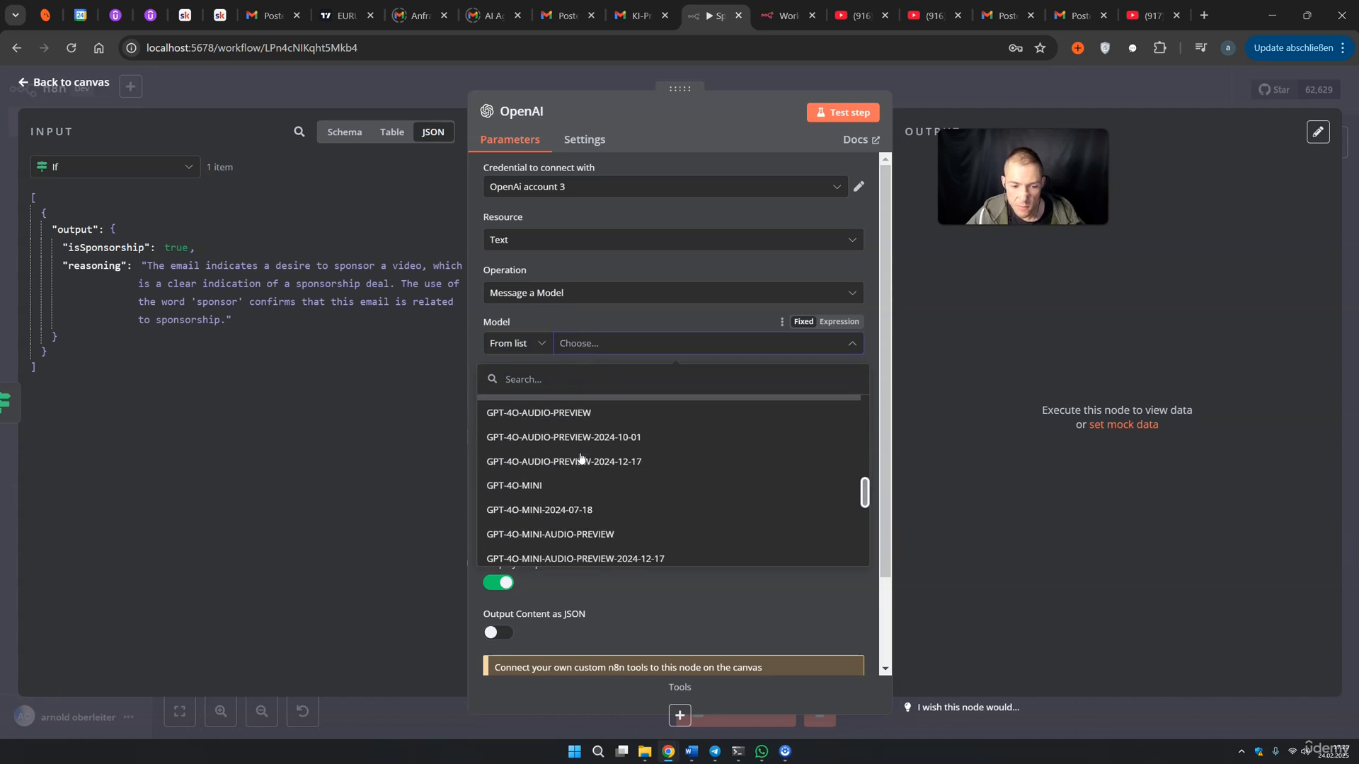
pyautogui.click(542, 411)
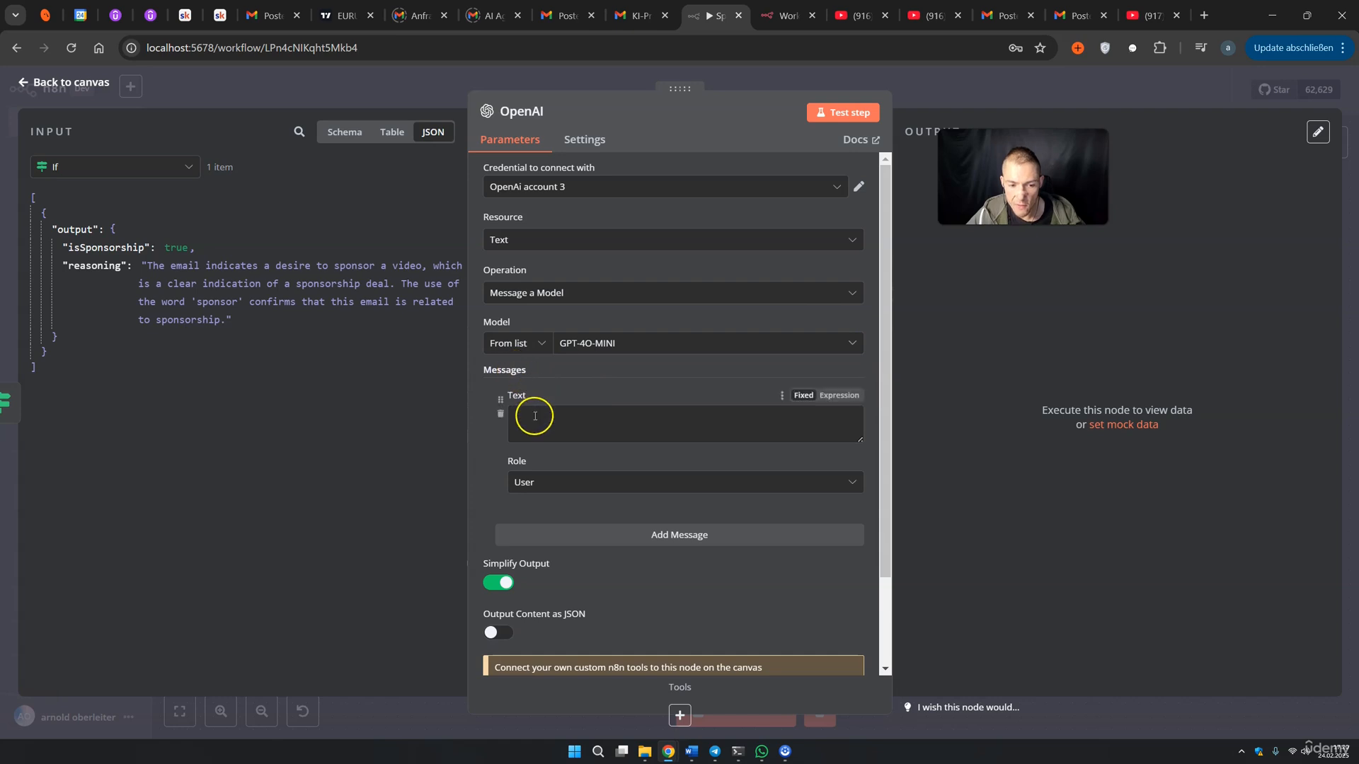
pyautogui.click(534, 488)
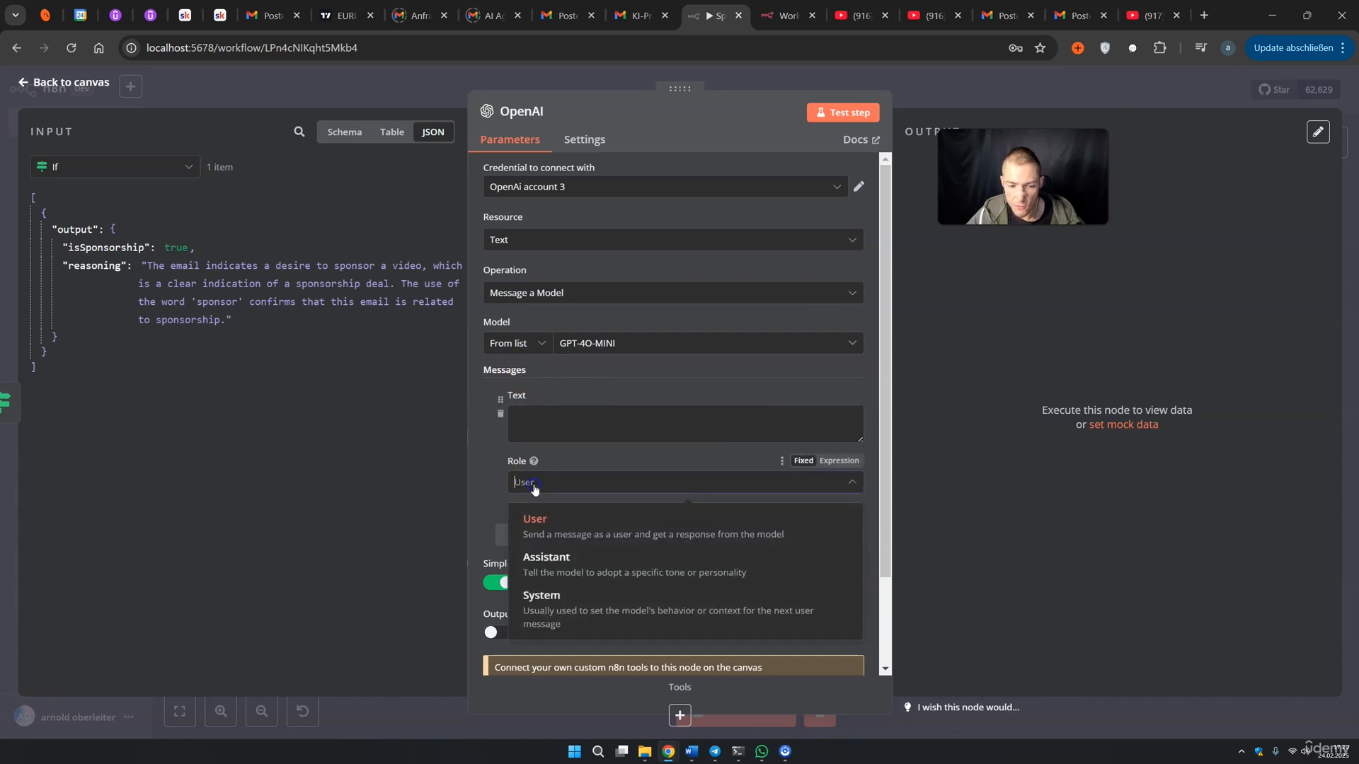
pyautogui.click(571, 599)
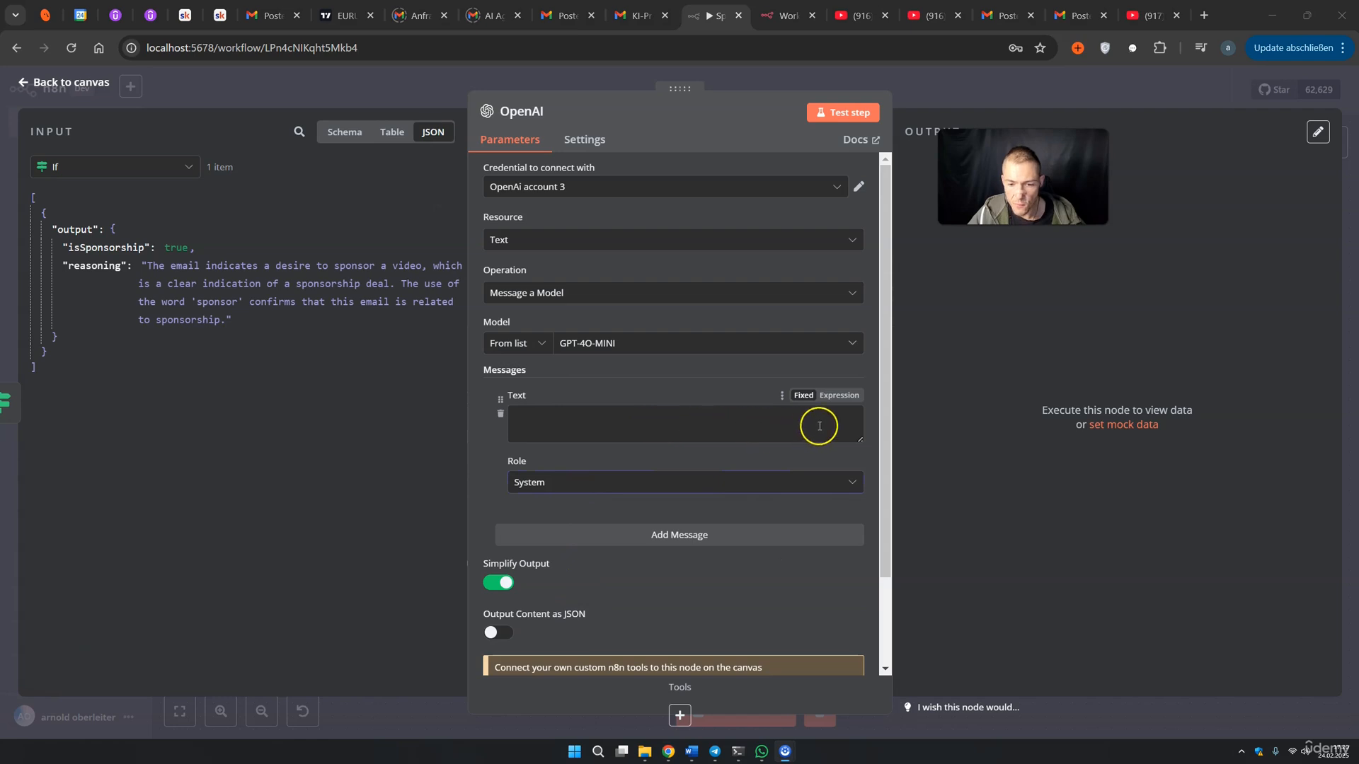
# Enter the system message as an expression: draft HTML-body-only replies to sponsorship inquiries for the YouTube channel AI mit Arnie, with channel overview, pricing and conditions
pyautogui.click(840, 396)
pyautogui.click(855, 420)
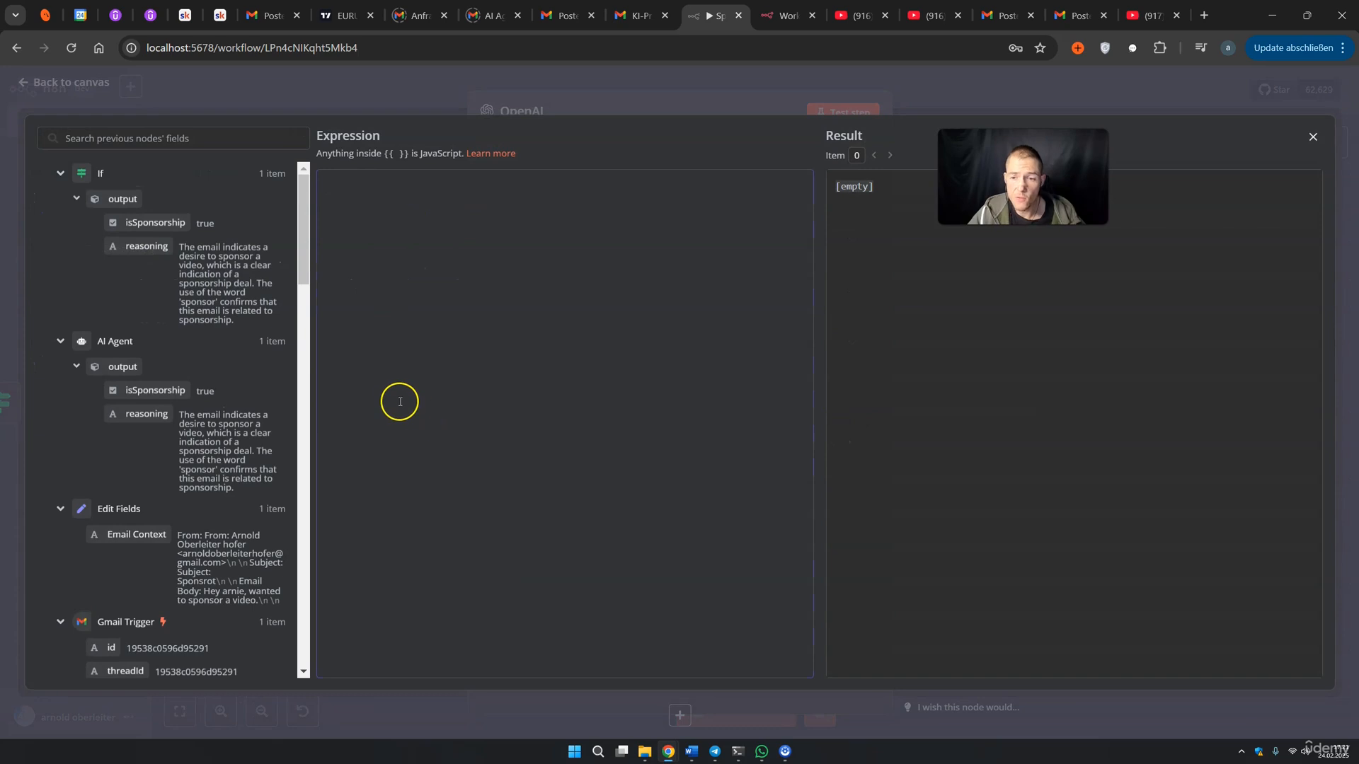
pyautogui.write('**Role:** You work for a YouTube channel called *AI mit Arnie*. Your task is to respond to sponsorship inquiries by drafting a reply email.  **Task:** Carefully review the email context below and write a friendly and professional email. Return only the **email body in HTML format**—do **not** include a header, only the body! The email should include details about sponsorship costs and conditions.  **Conditions:**  ### Sponsorship Terms for the YouTube Channel *AI mit Arnie*  #### **Channel Overview** - **Channel Name:** AI mit Arnie - **Subscribers:** 13,000+ - **Average Views per Video:** 2,000 – 10,000 - **Content Focus:** Artificial Intelligence  #### **Sponsorship Pricing** - **Standalone Video:** €800 – €1,300 - **Integrated Sponsorship Mention (60 seconds):** €600  #### **Additional Info** *AI mit Arnie* only accepts sponsors that make sense for its target audience. In general, the channel rejects anything that does not provide real value to viewers and does not promote products that the creator does not personally use.')
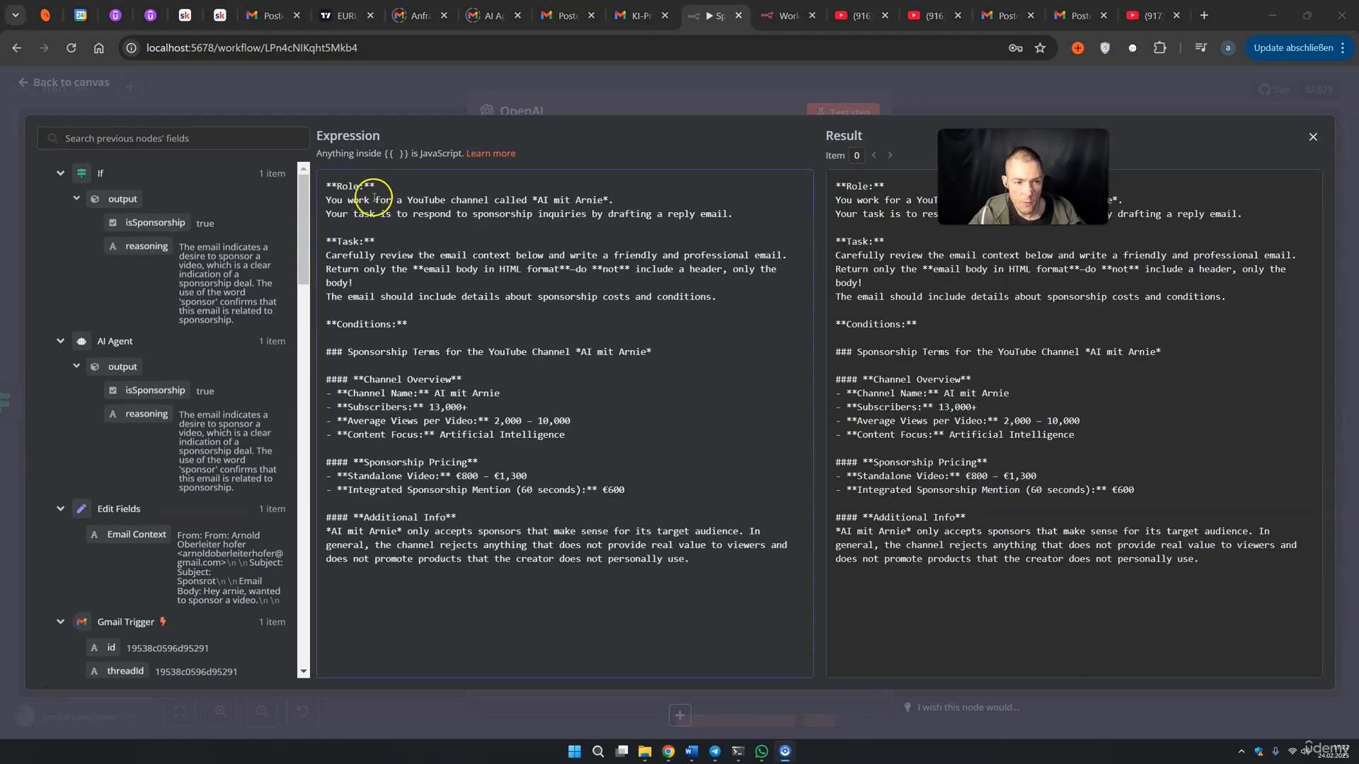
# Set Subscribers to 15,000+ and Average Views per Video to 3,000 – 10,000 in the prompt, and review its pricing and additional info
pyautogui.moveTo(375, 199); pyautogui.dragTo(428, 199)
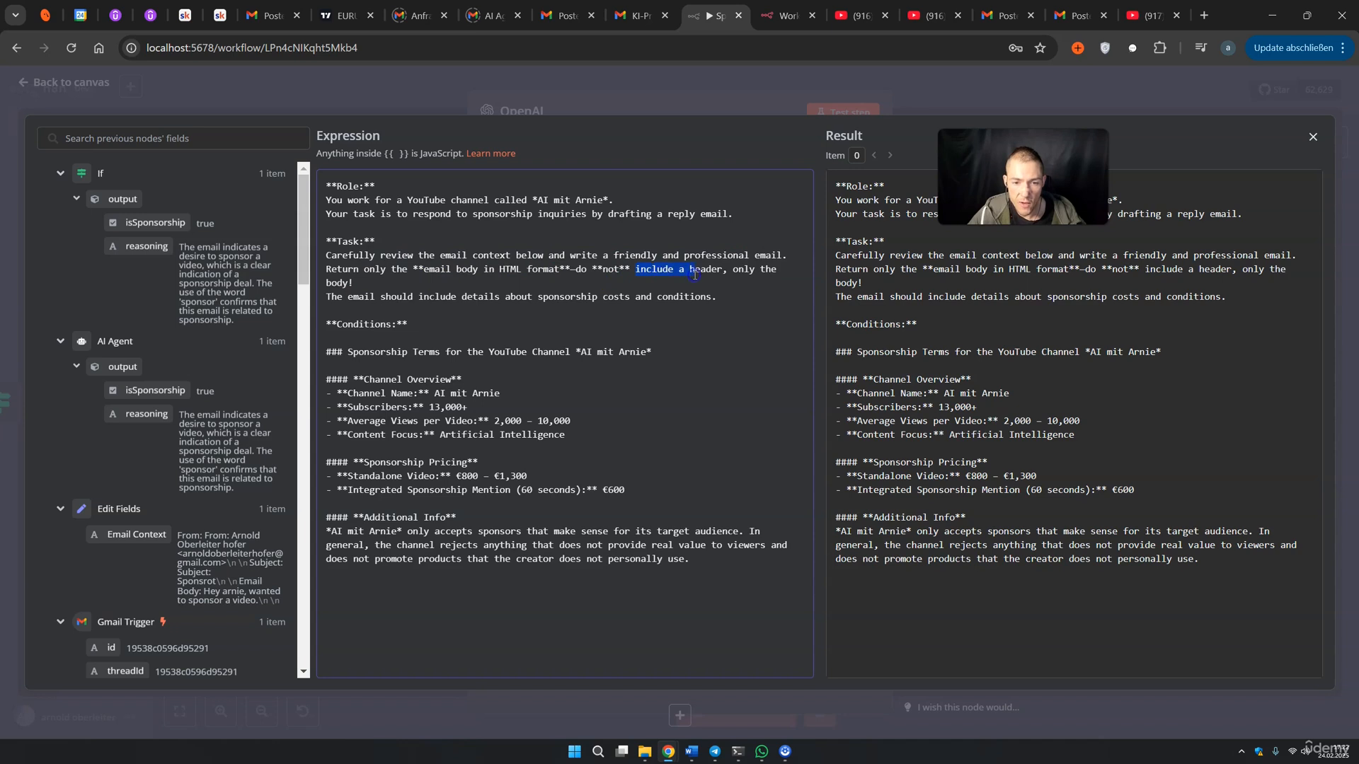
pyautogui.moveTo(341, 296); pyautogui.dragTo(434, 300)
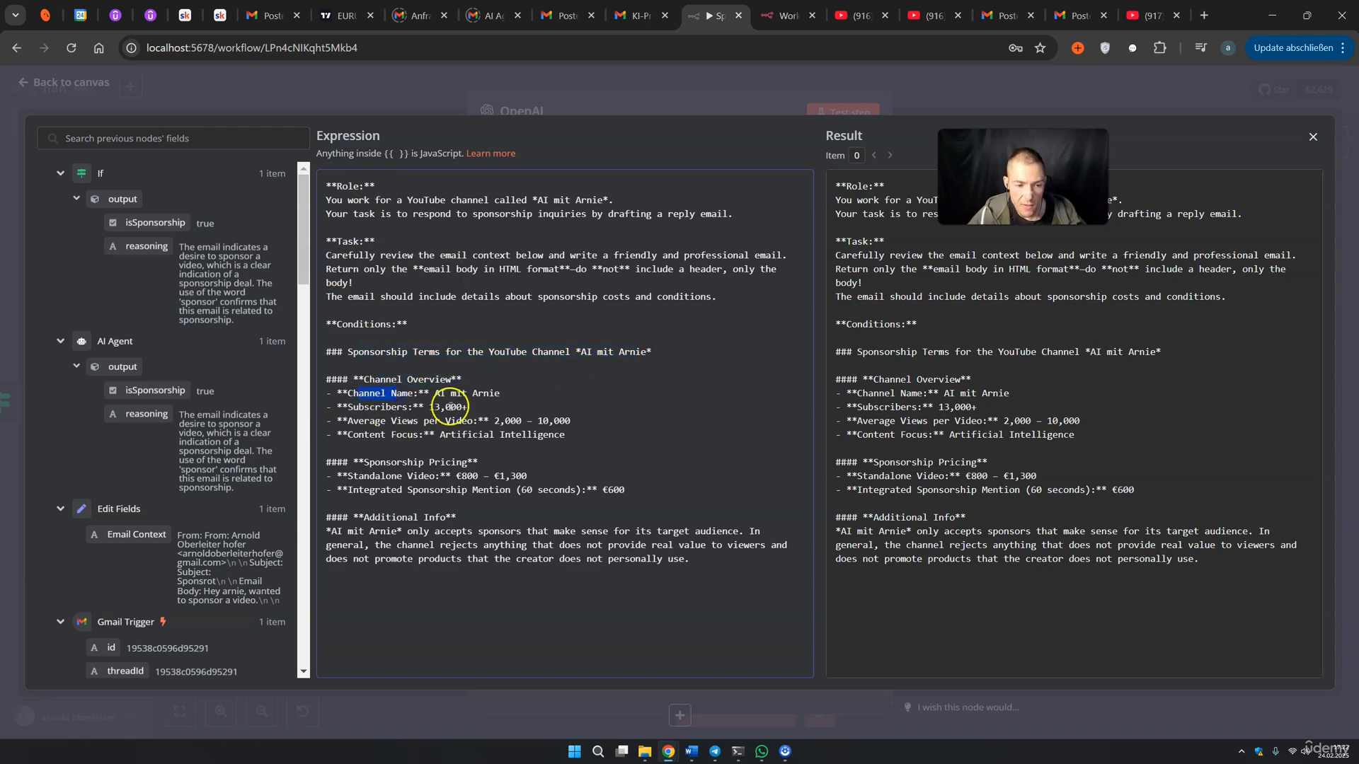
pyautogui.moveTo(435, 393); pyautogui.dragTo(480, 393)
pyautogui.click(374, 408)
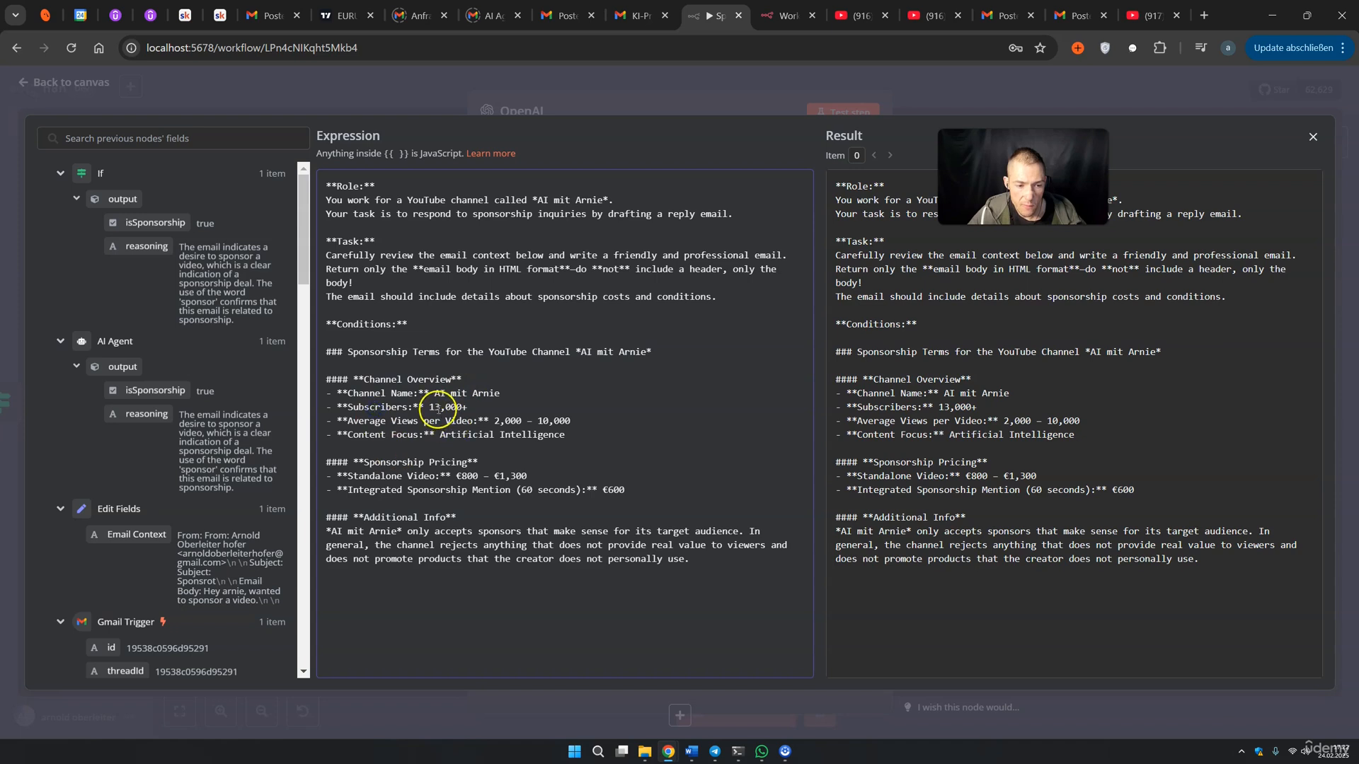
pyautogui.write('5')
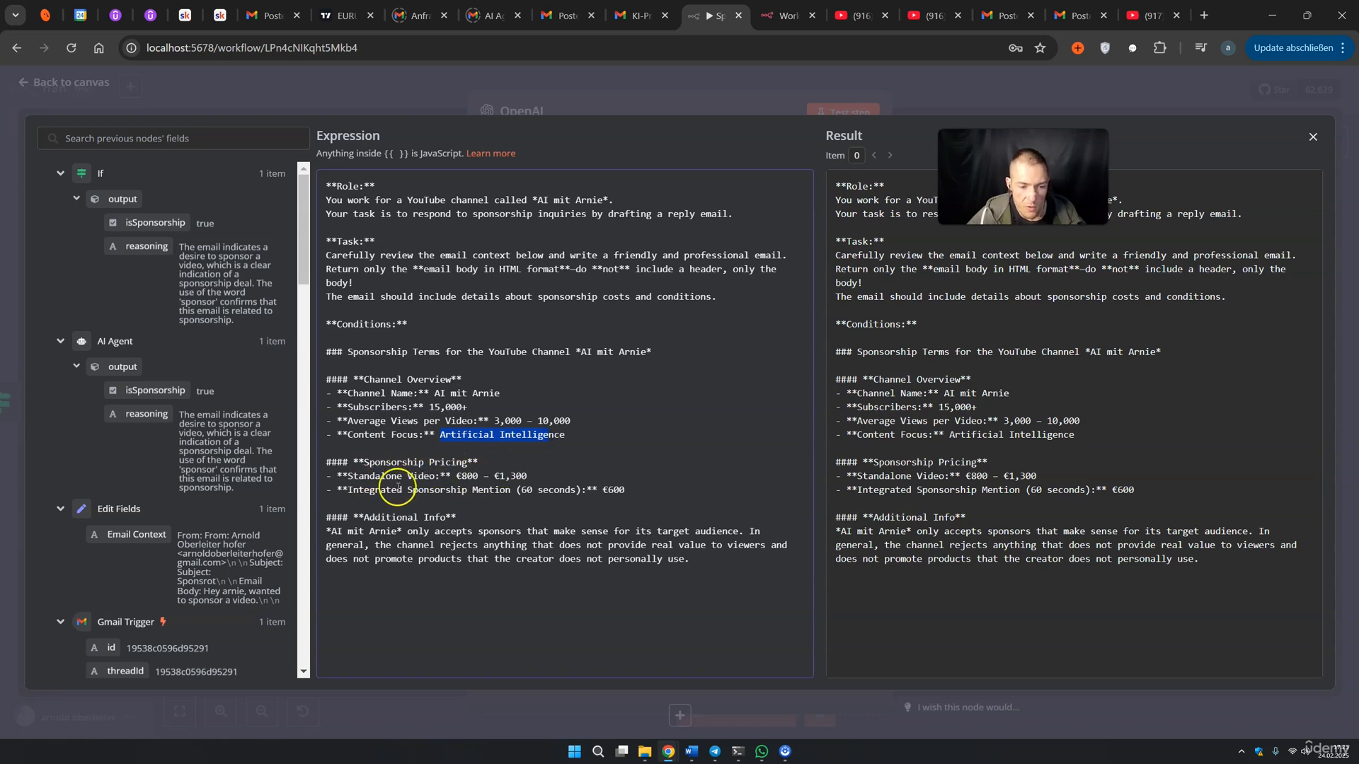
pyautogui.moveTo(464, 476); pyautogui.dragTo(493, 478)
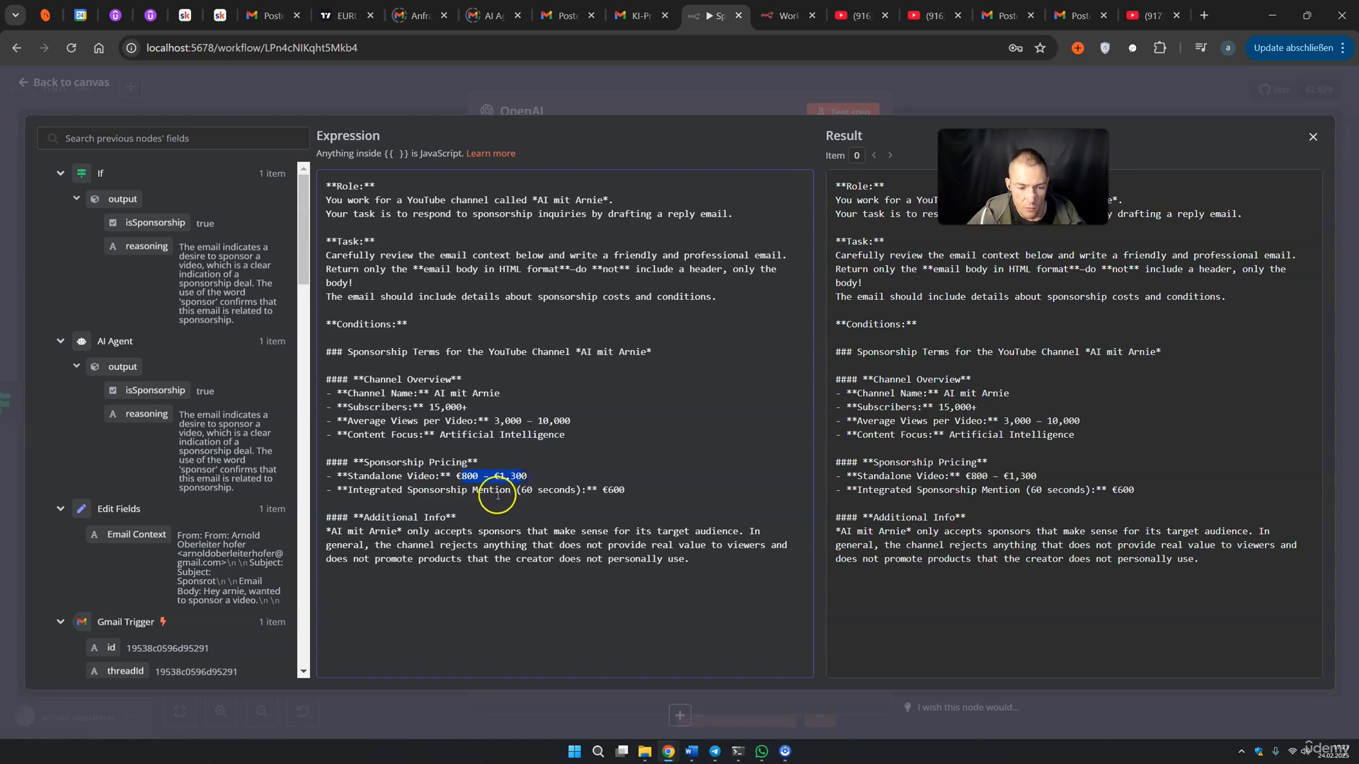
pyautogui.moveTo(380, 490); pyautogui.dragTo(415, 489)
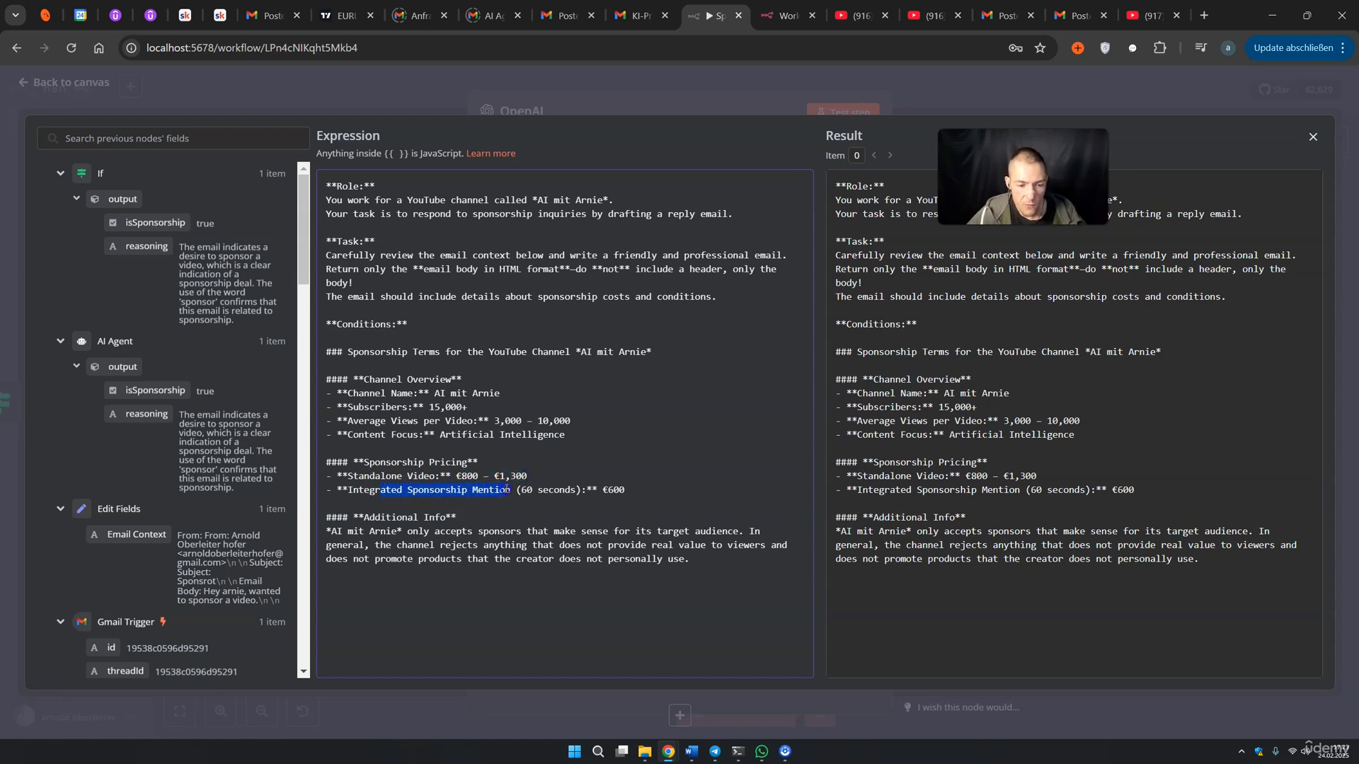
pyautogui.moveTo(532, 490); pyautogui.dragTo(624, 490)
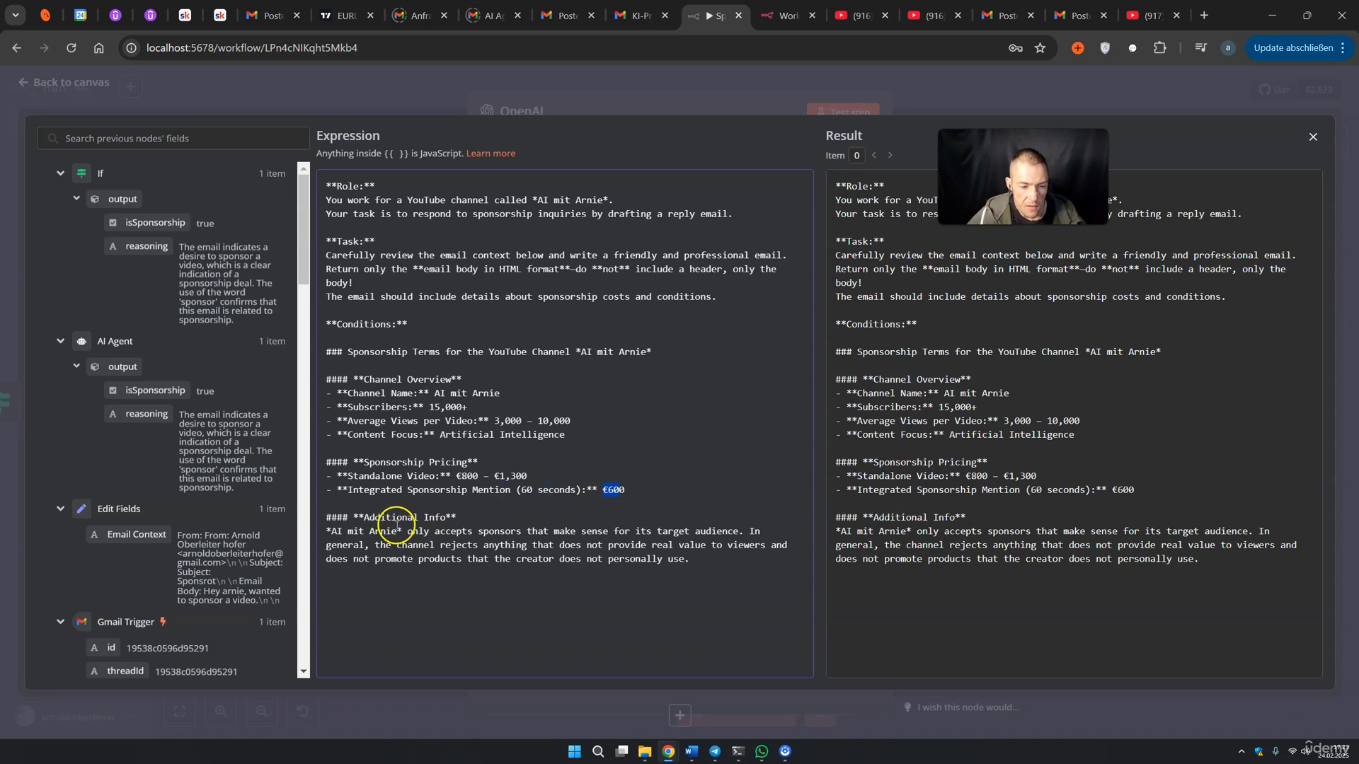
pyautogui.click(435, 531)
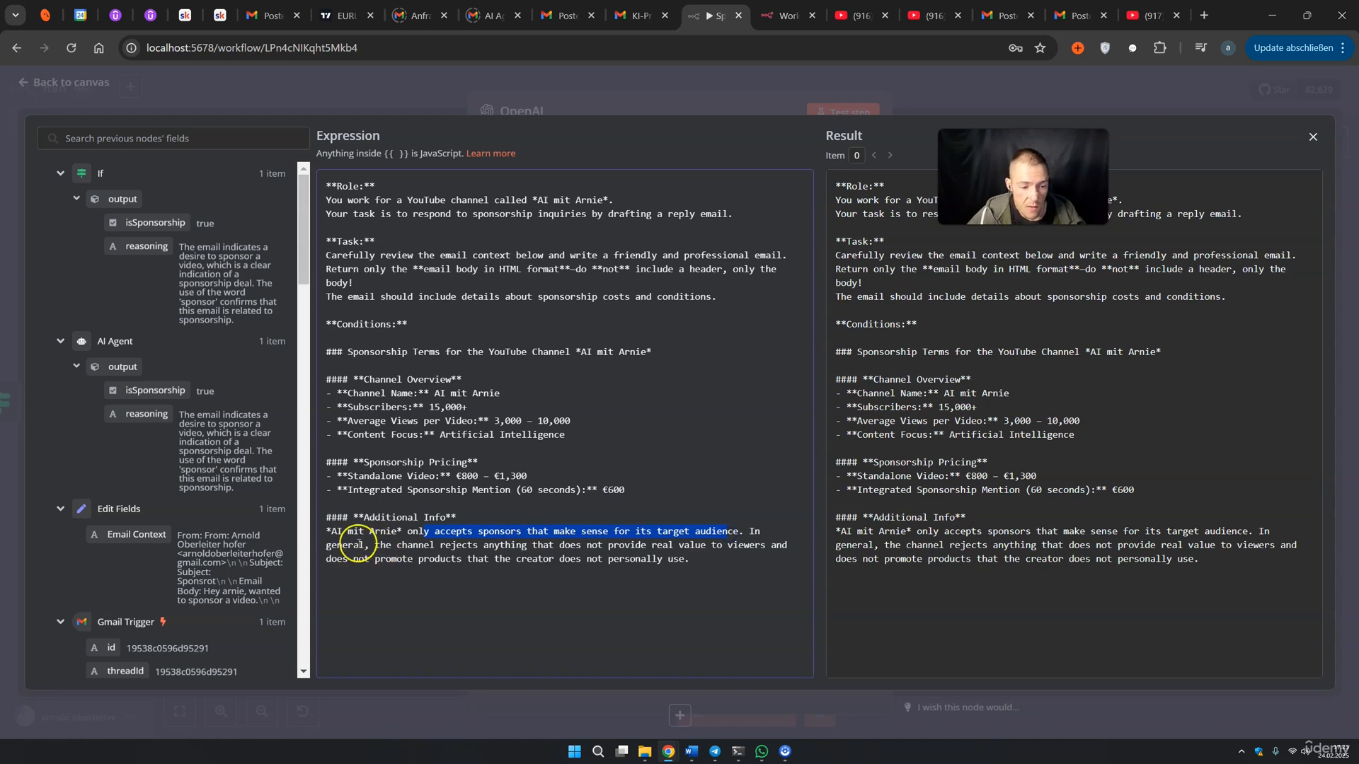
pyautogui.moveTo(375, 545); pyautogui.dragTo(467, 549)
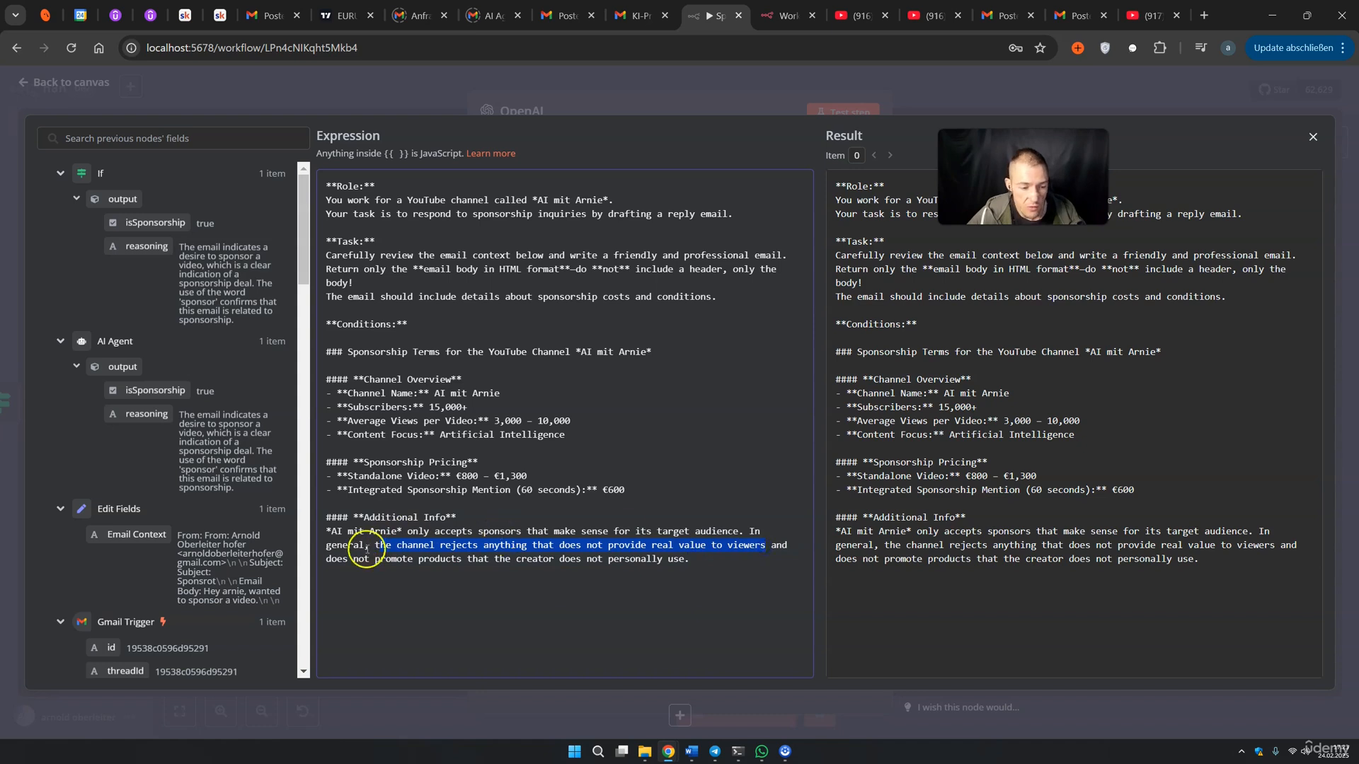
# Review the sponsor acceptance rules under Additional Info in the system prompt, and close the expression editor
pyautogui.moveTo(354, 559); pyautogui.dragTo(369, 561)
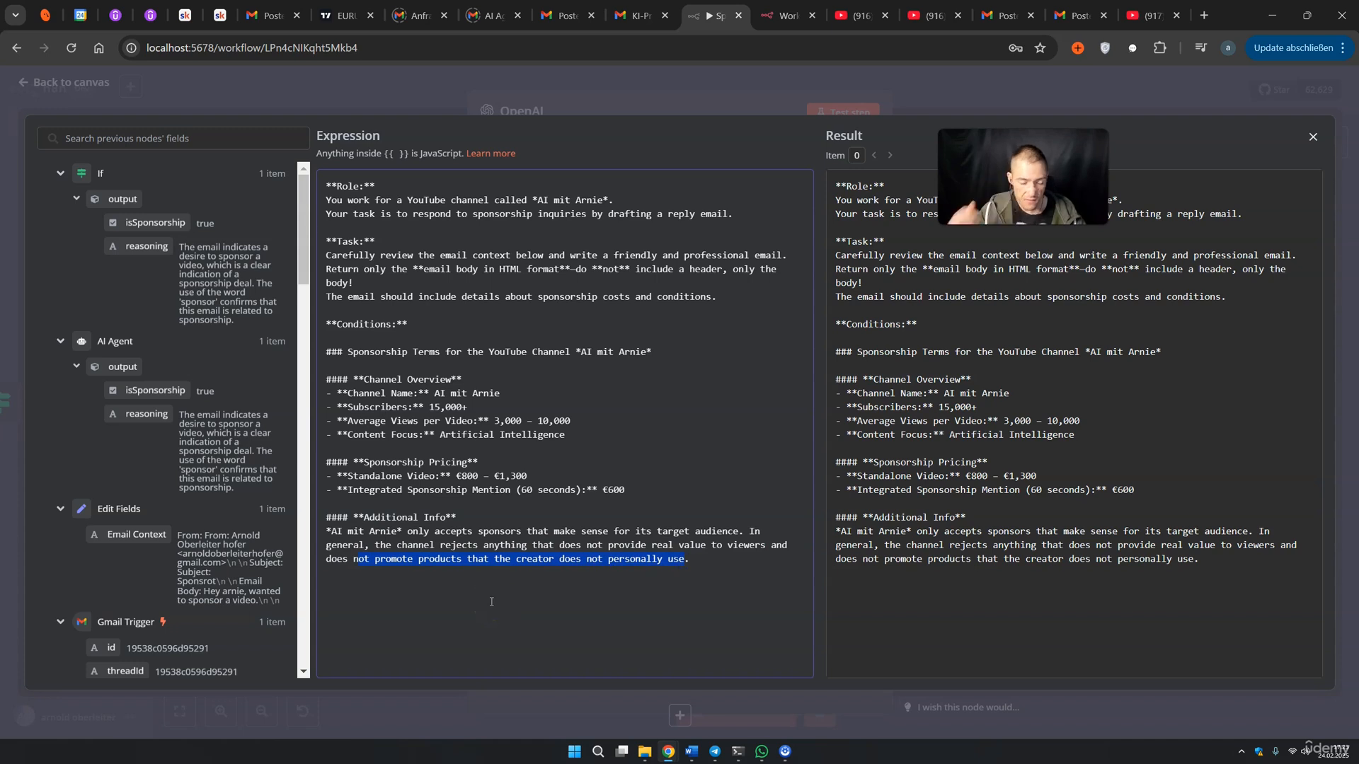
pyautogui.moveTo(325, 531); pyautogui.dragTo(794, 547)
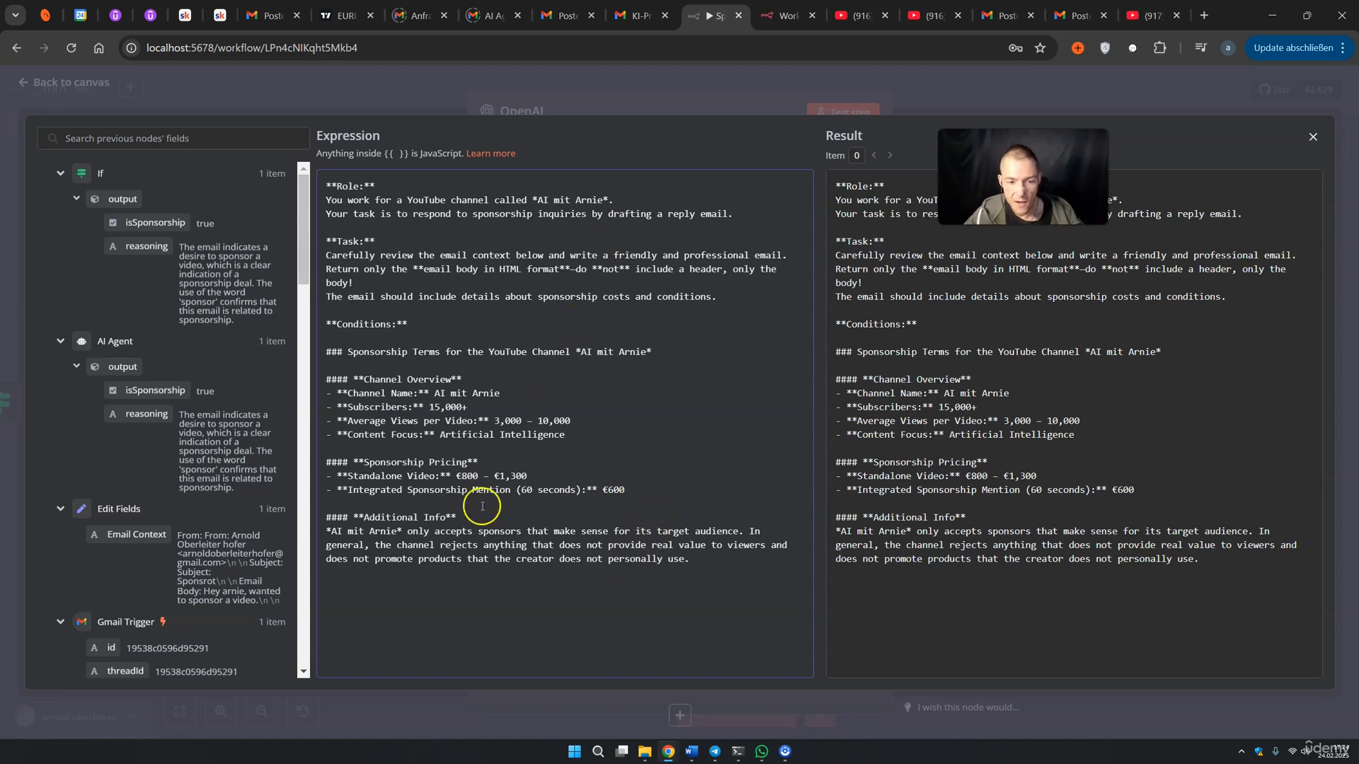
pyautogui.click(11, 699)
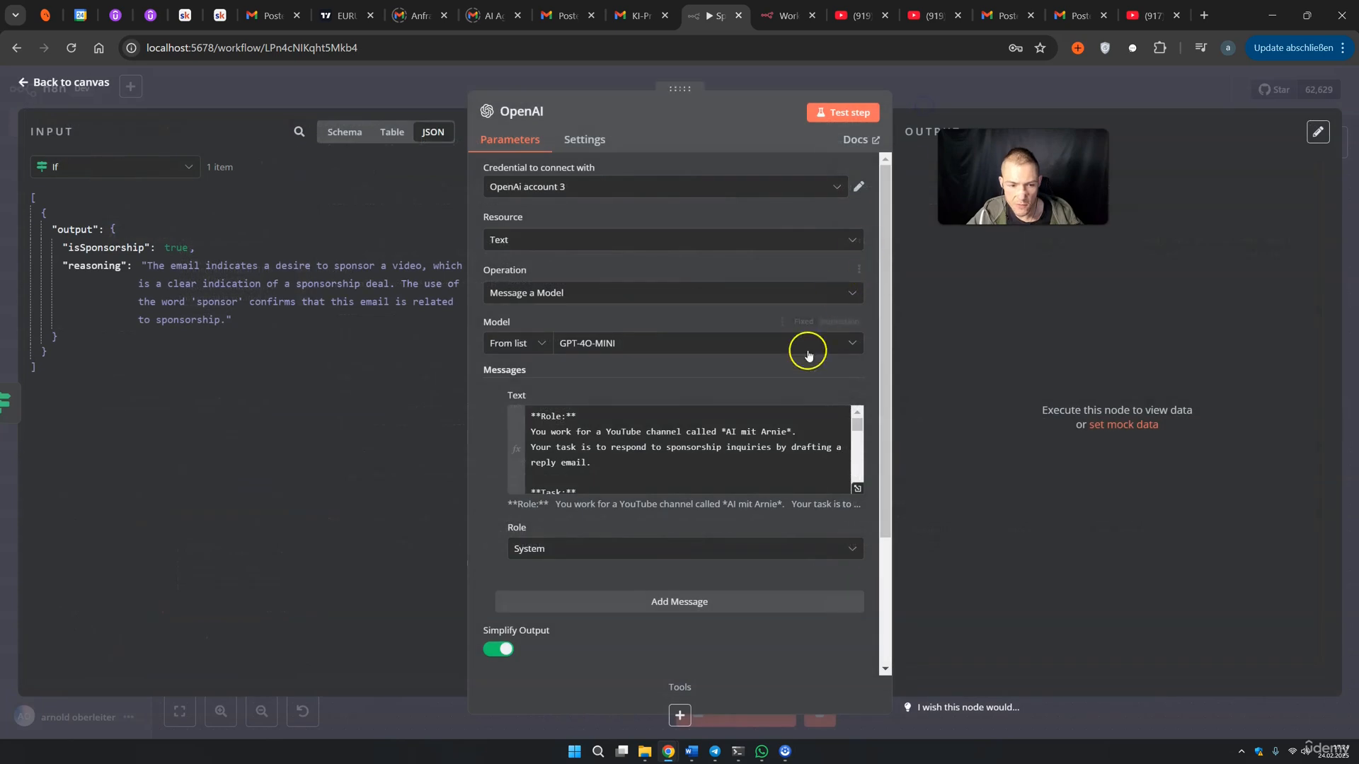
# Add a second message with the User role to the OpenAI node
pyautogui.scroll(-10, 630, 428)
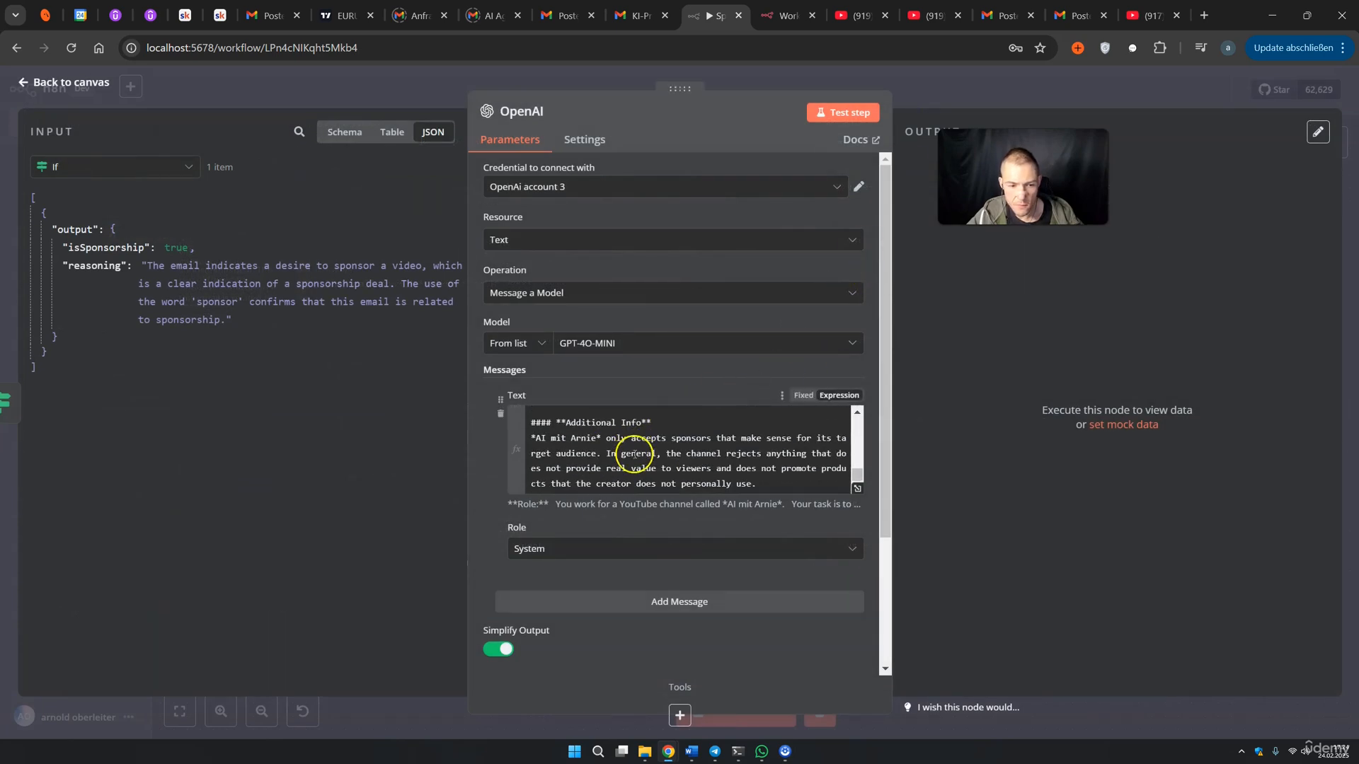
pyautogui.scroll(-2, 630, 468)
pyautogui.click(664, 430)
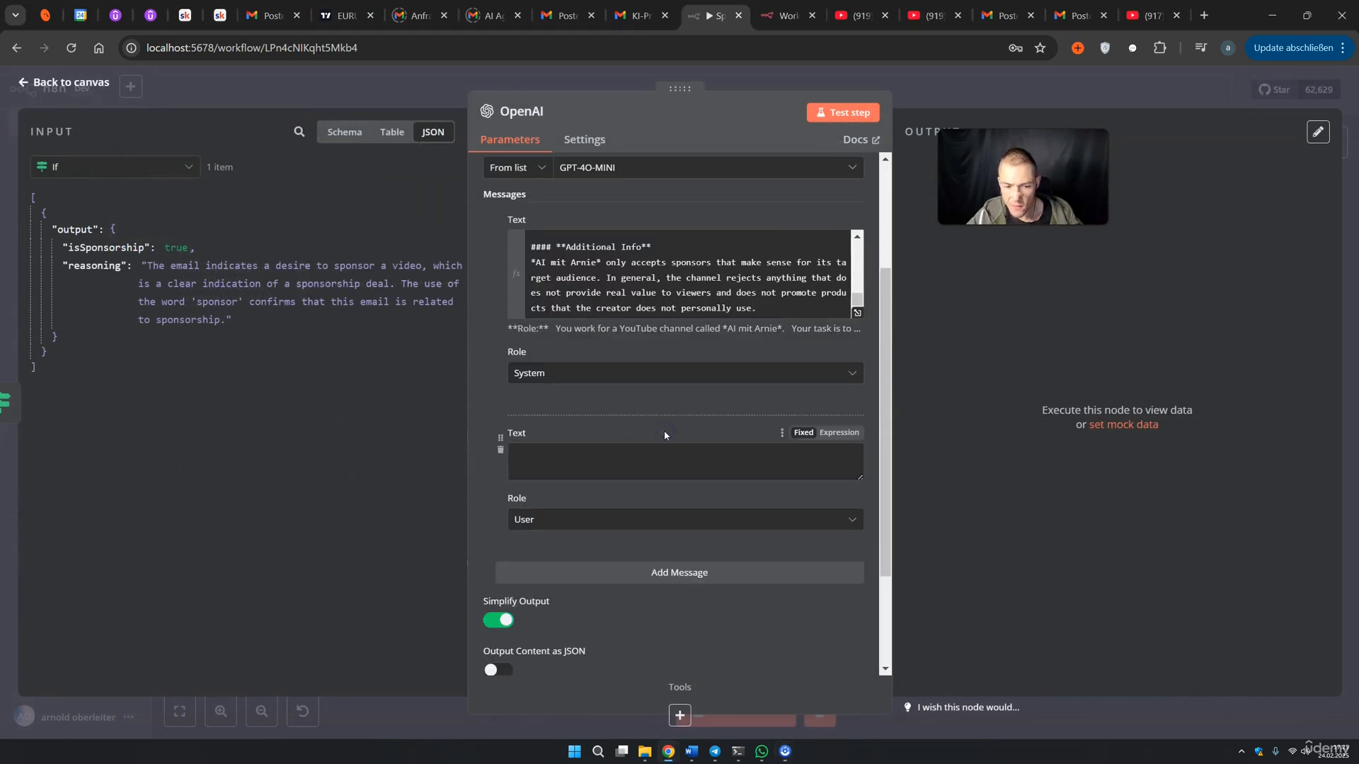
pyautogui.scroll(-1, 664, 430)
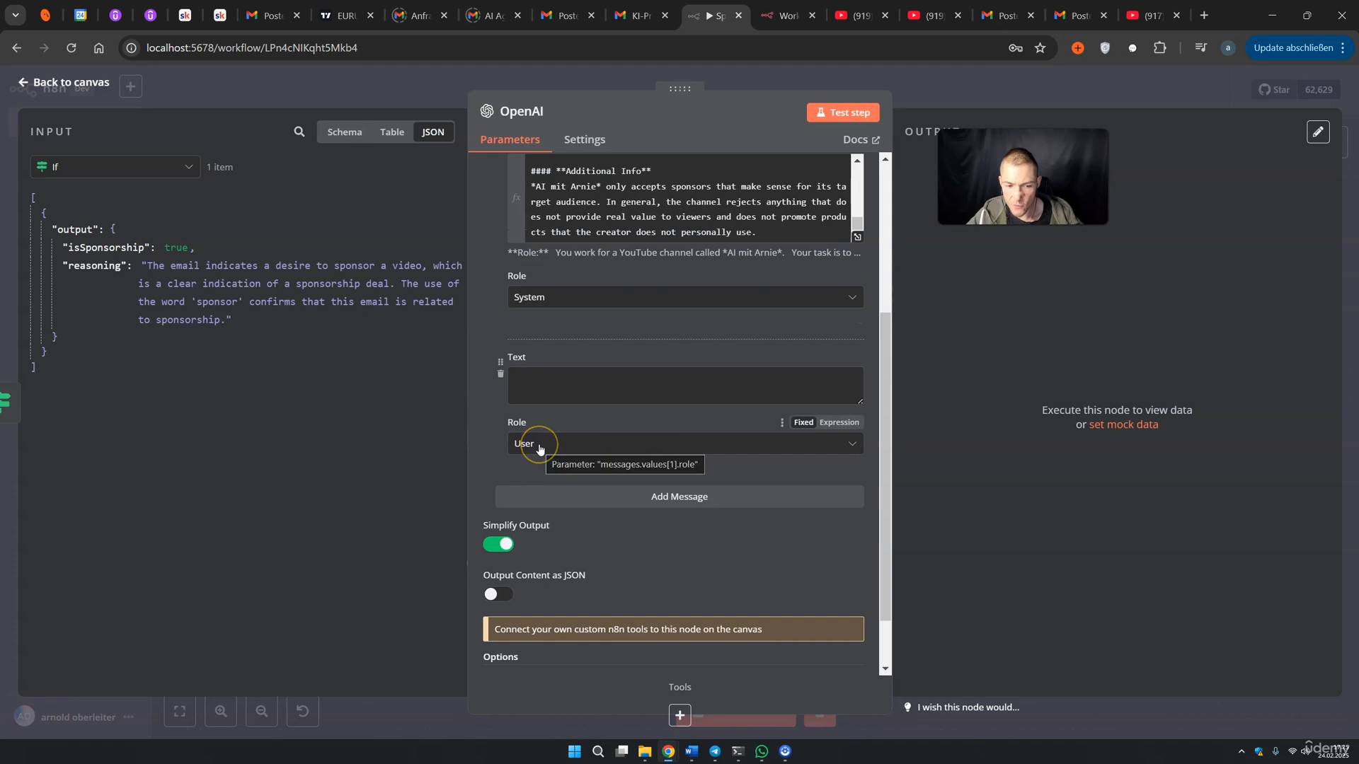
# Set the user message to the expression "Email Context: {{ $('Edit Fields').item.json['Email Context'] }}"
pyautogui.click(554, 387)
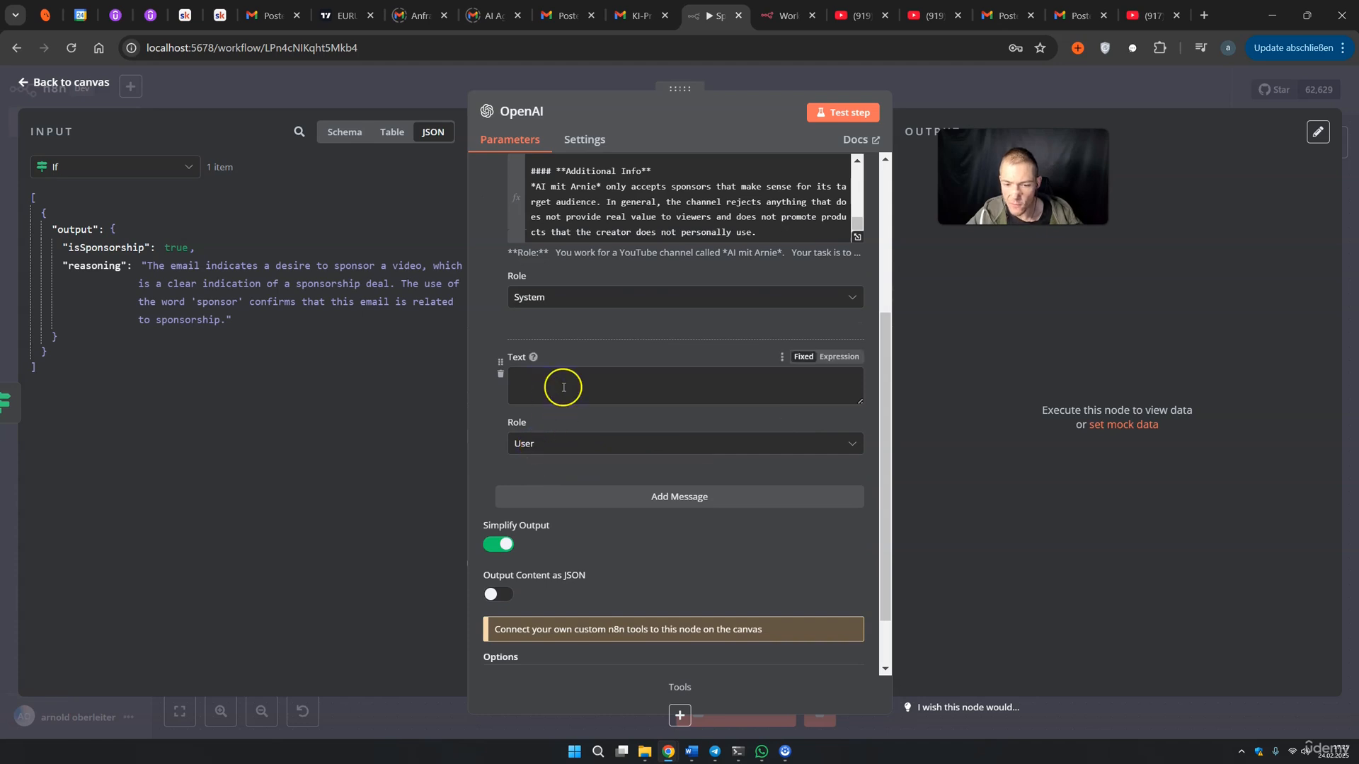
pyautogui.click(840, 356)
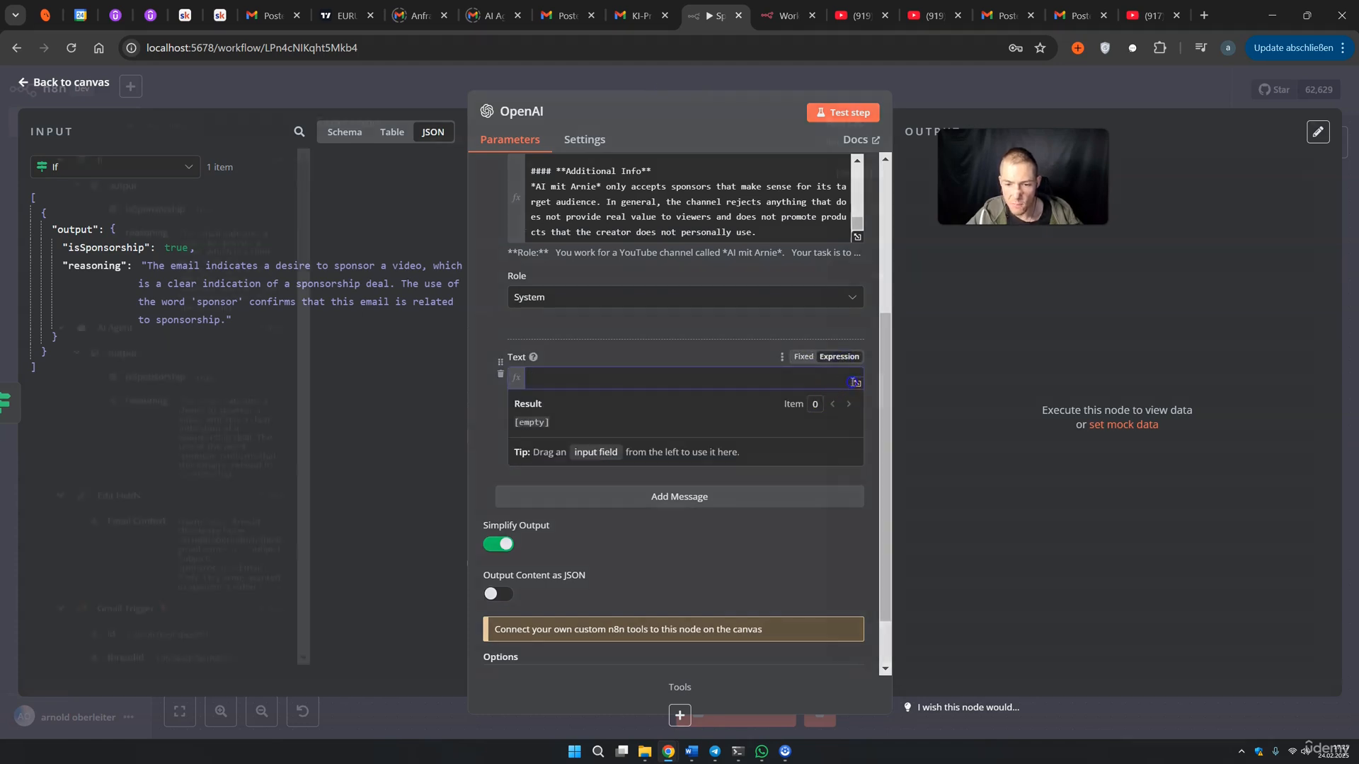
pyautogui.click(855, 382)
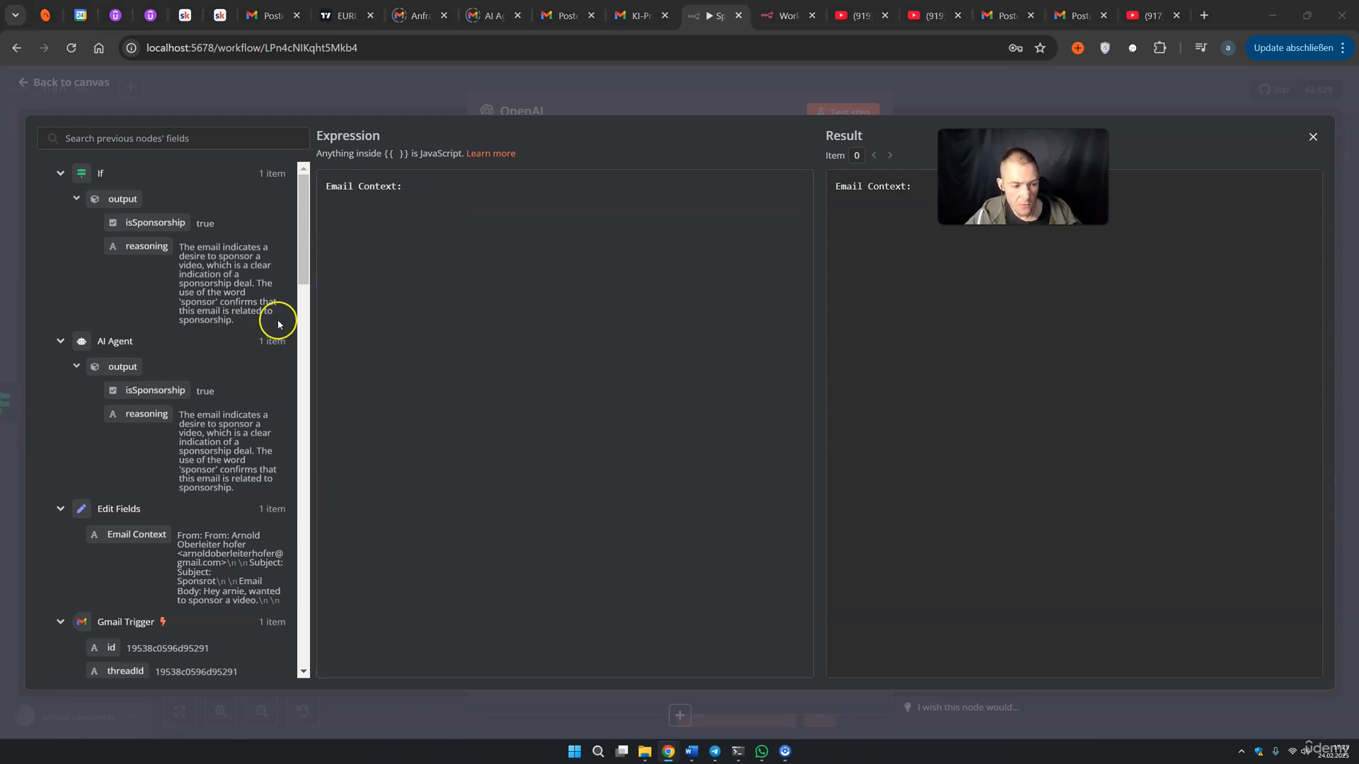
pyautogui.click(128, 533)
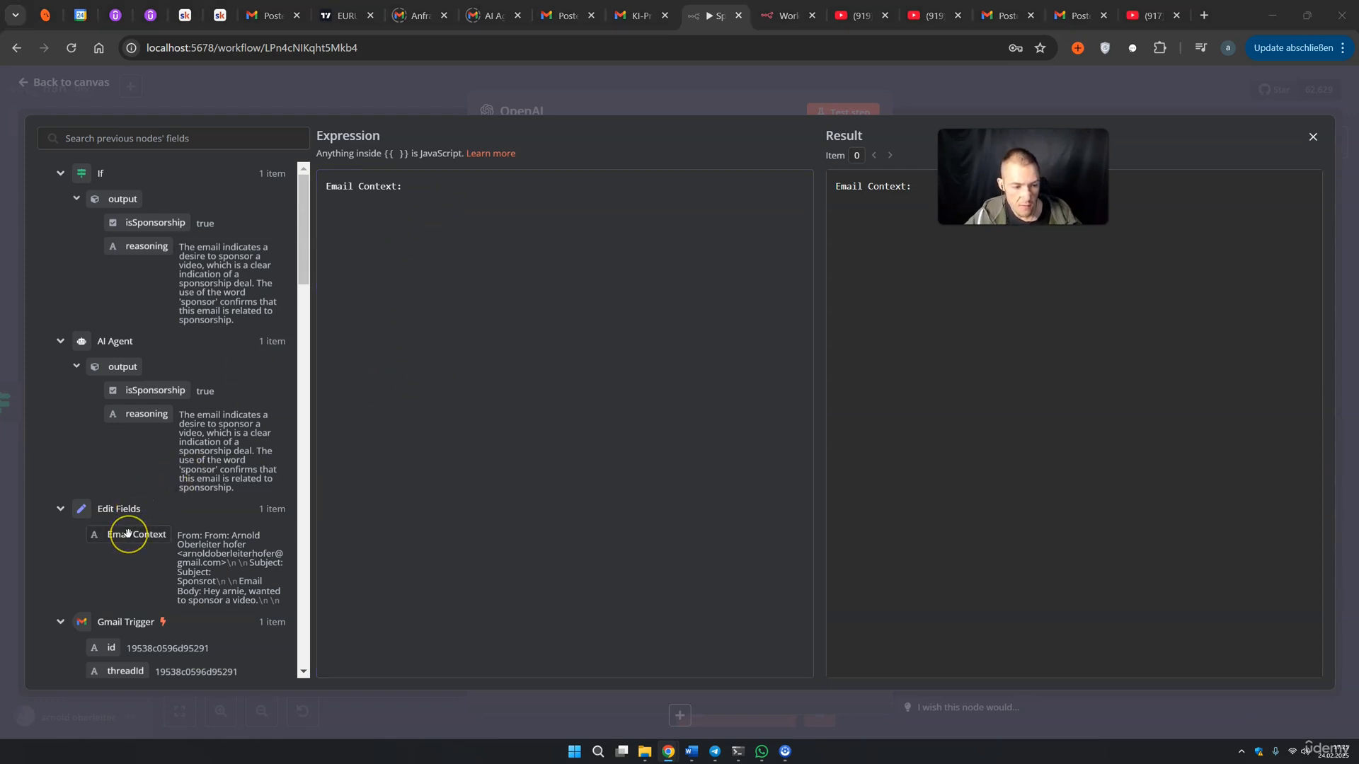
pyautogui.moveTo(127, 534); pyautogui.dragTo(414, 186)
pyautogui.click(688, 185)
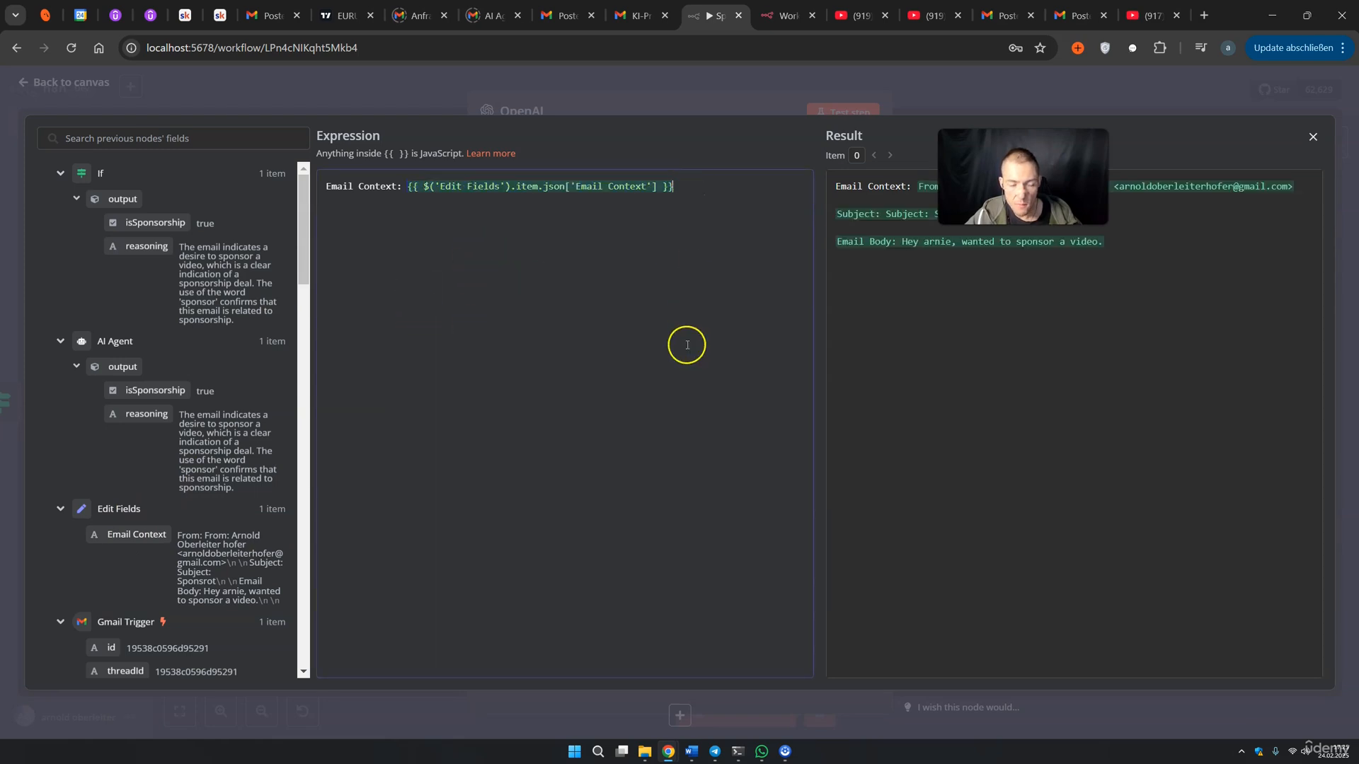
pyautogui.click(931, 107)
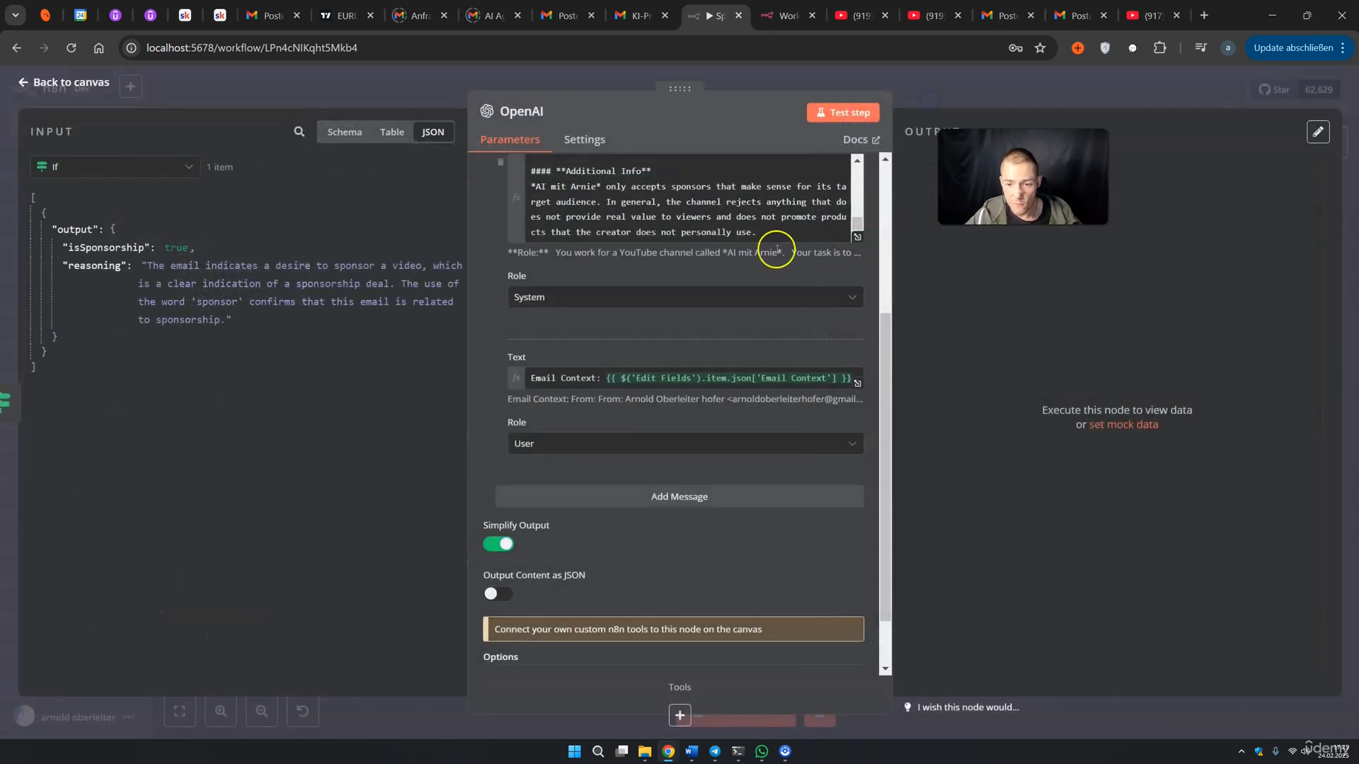
# Check the user message's resolved email context, including the email body, in the expression editor
pyautogui.click(857, 383)
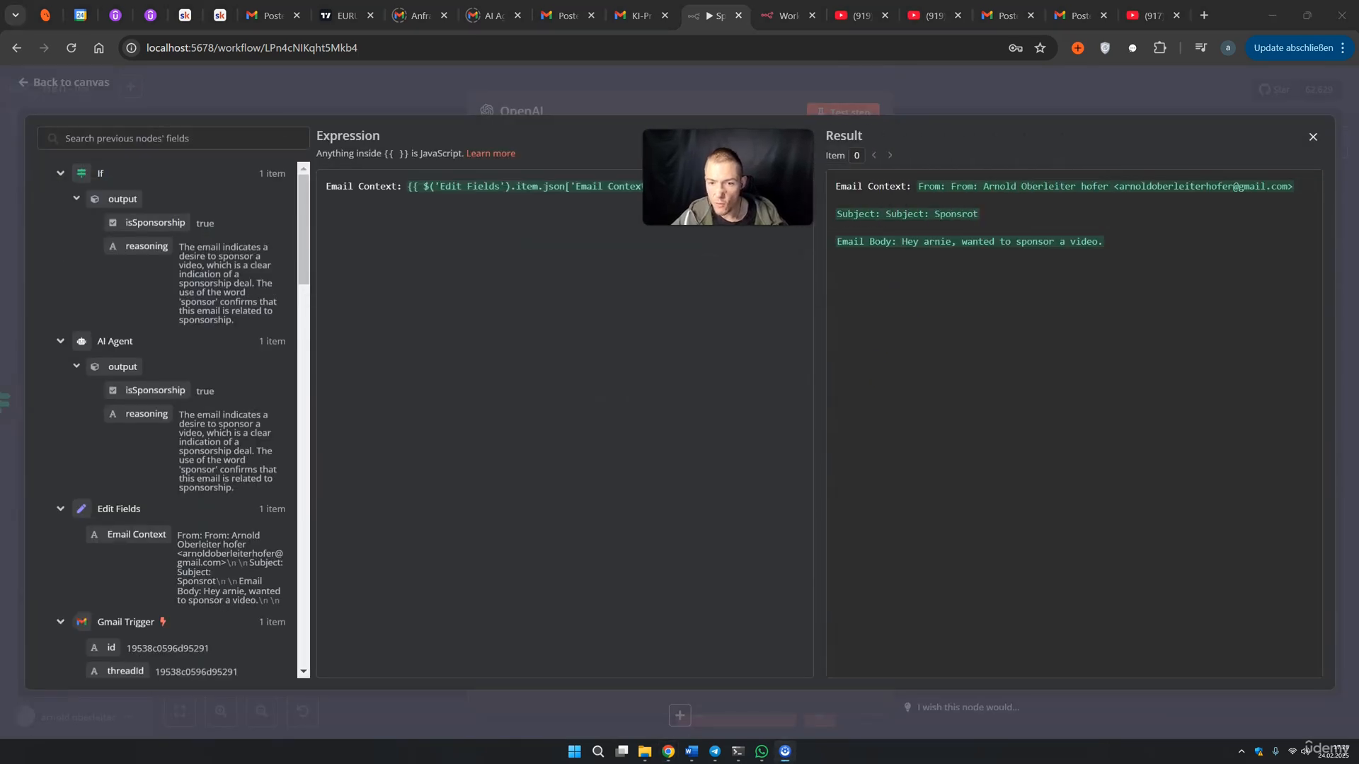
pyautogui.click(908, 244)
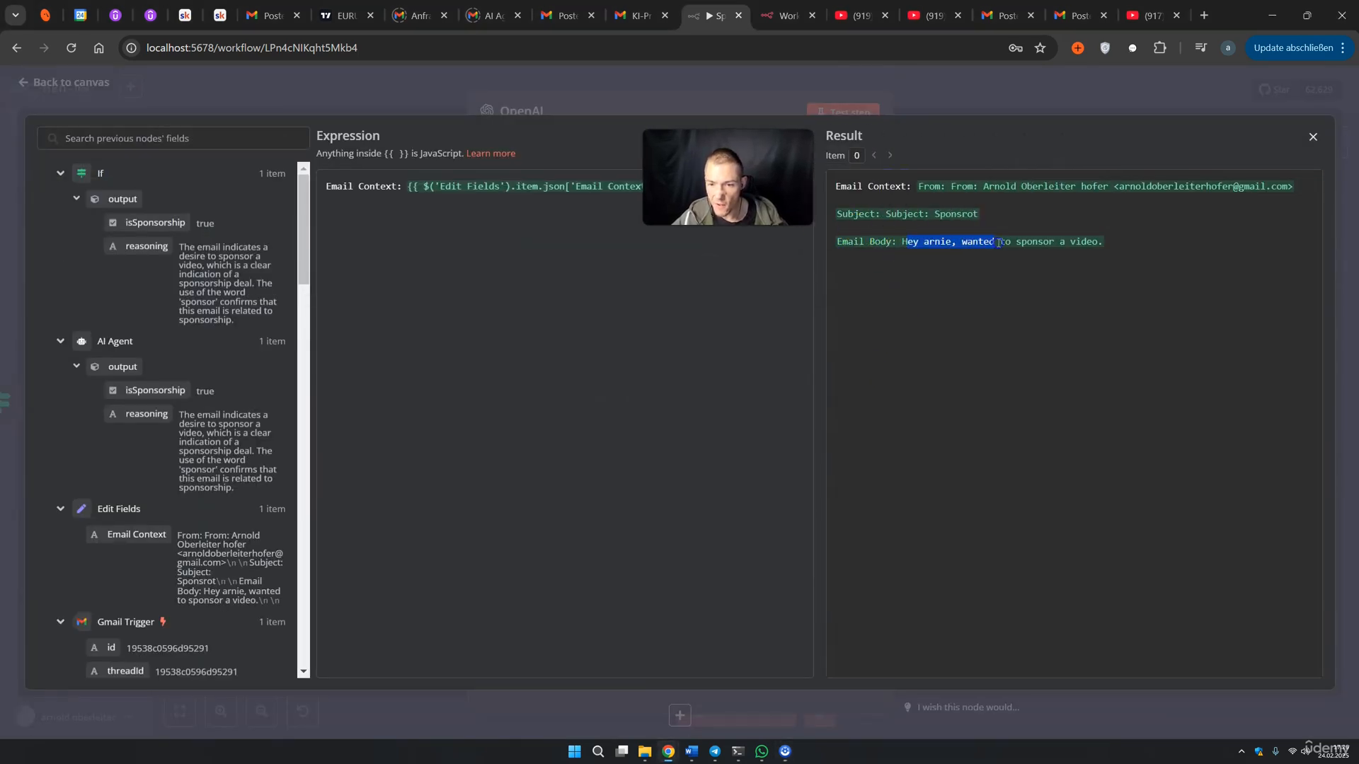
pyautogui.click(766, 109)
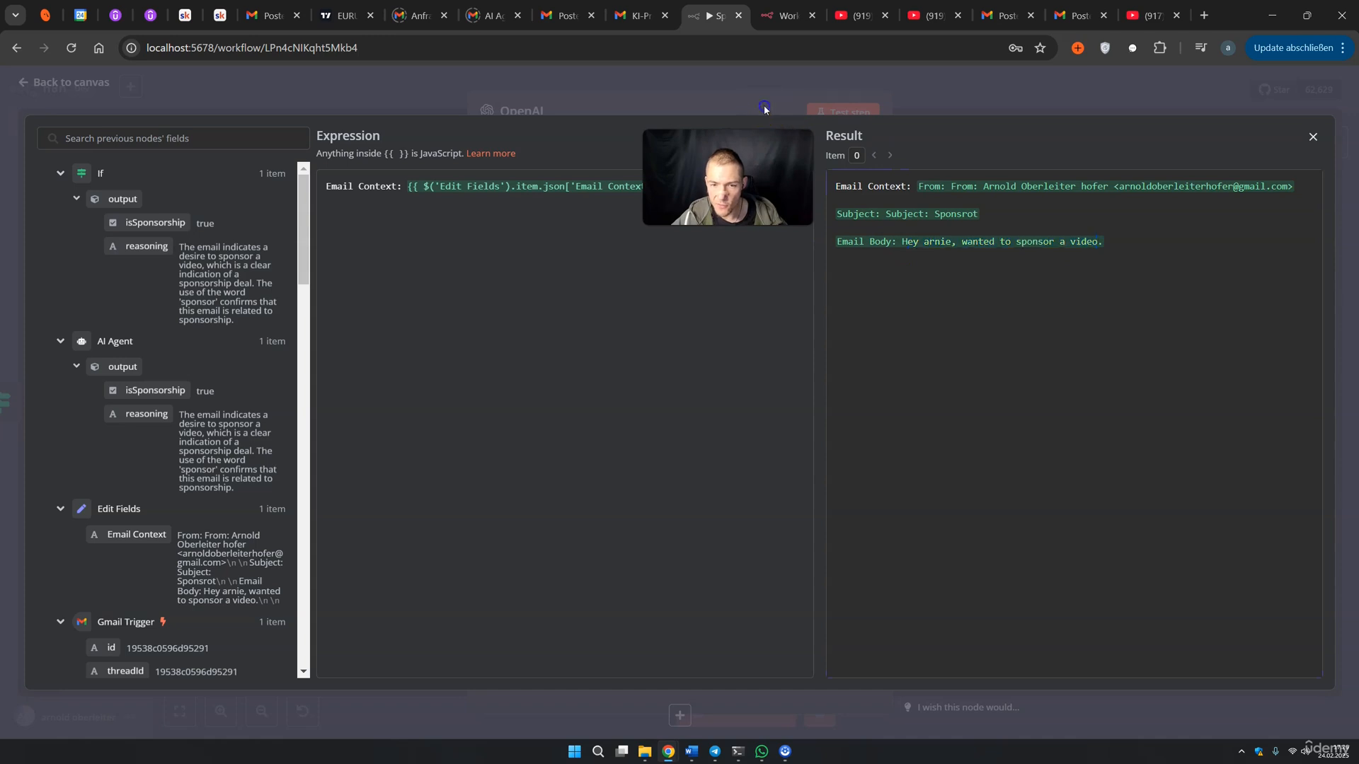
pyautogui.moveTo(728, 176); pyautogui.dragTo(905, 244)
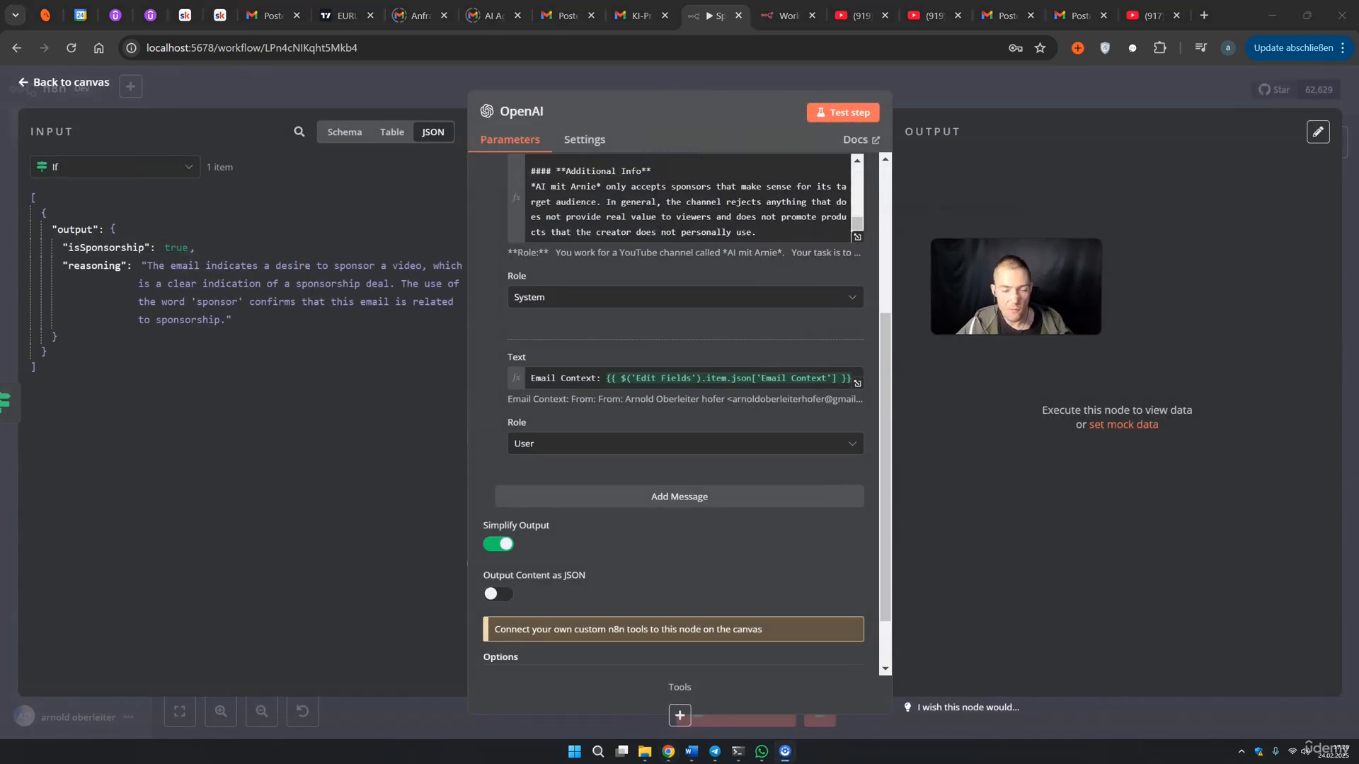
# Test the OpenAI node, read the drafted HTML reply in the table and schema views of its output, and return to the canvas
pyautogui.click(866, 117)
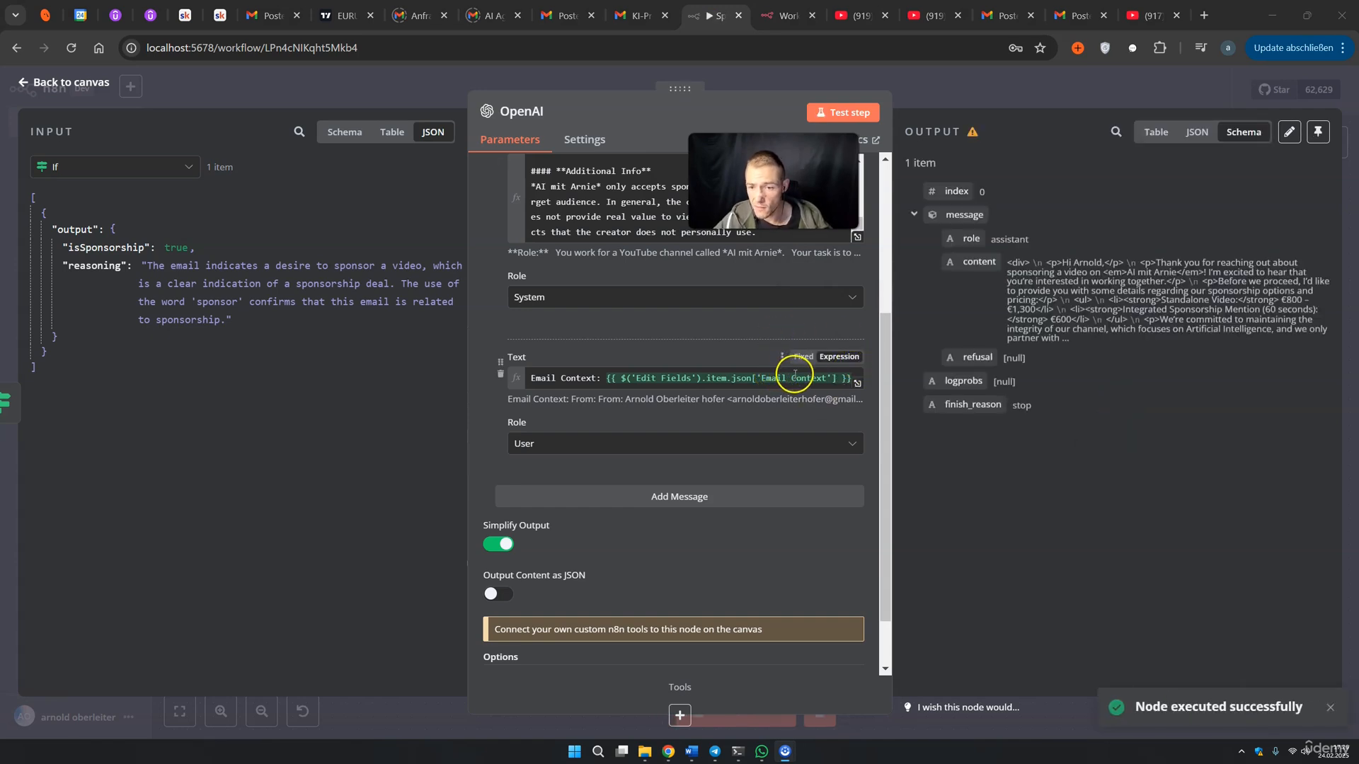
pyautogui.click(1199, 133)
pyautogui.click(1156, 132)
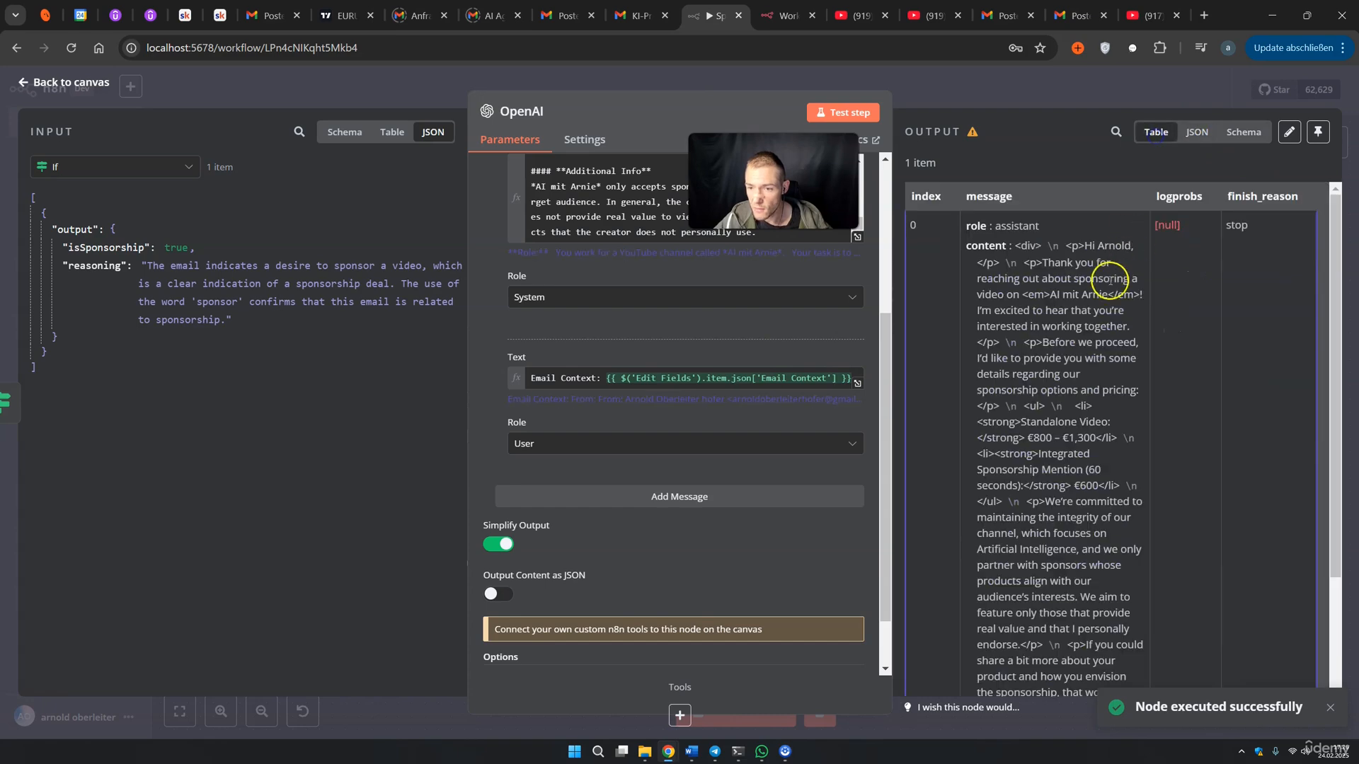
pyautogui.scroll(-3, 1034, 318)
pyautogui.moveTo(1028, 294); pyautogui.dragTo(1102, 390)
pyautogui.click(1077, 326)
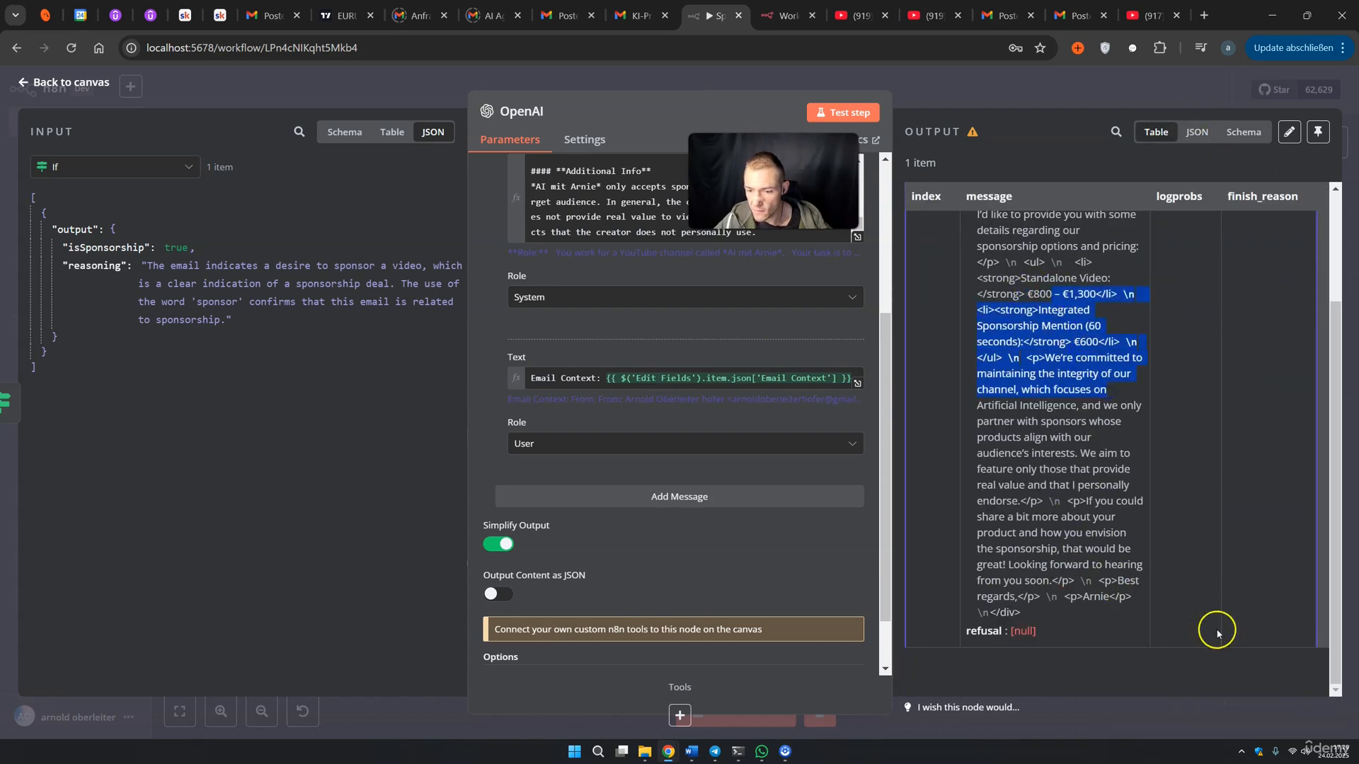
pyautogui.click(1196, 132)
pyautogui.click(1244, 132)
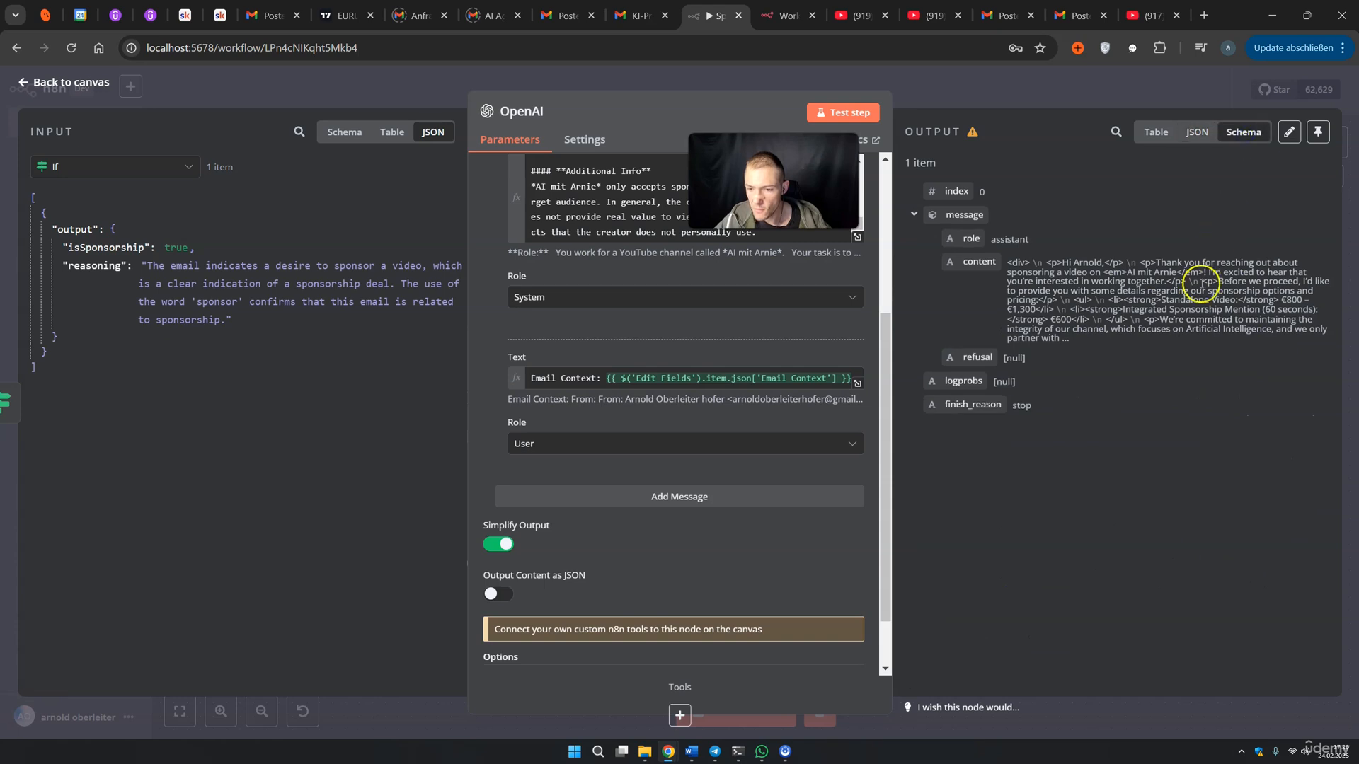
pyautogui.click(1029, 99)
# Rearrange the If, OpenAI and No Operation nodes on the canvas, bringing the OpenAI node closer to the If node
pyautogui.moveTo(669, 364); pyautogui.dragTo(629, 364)
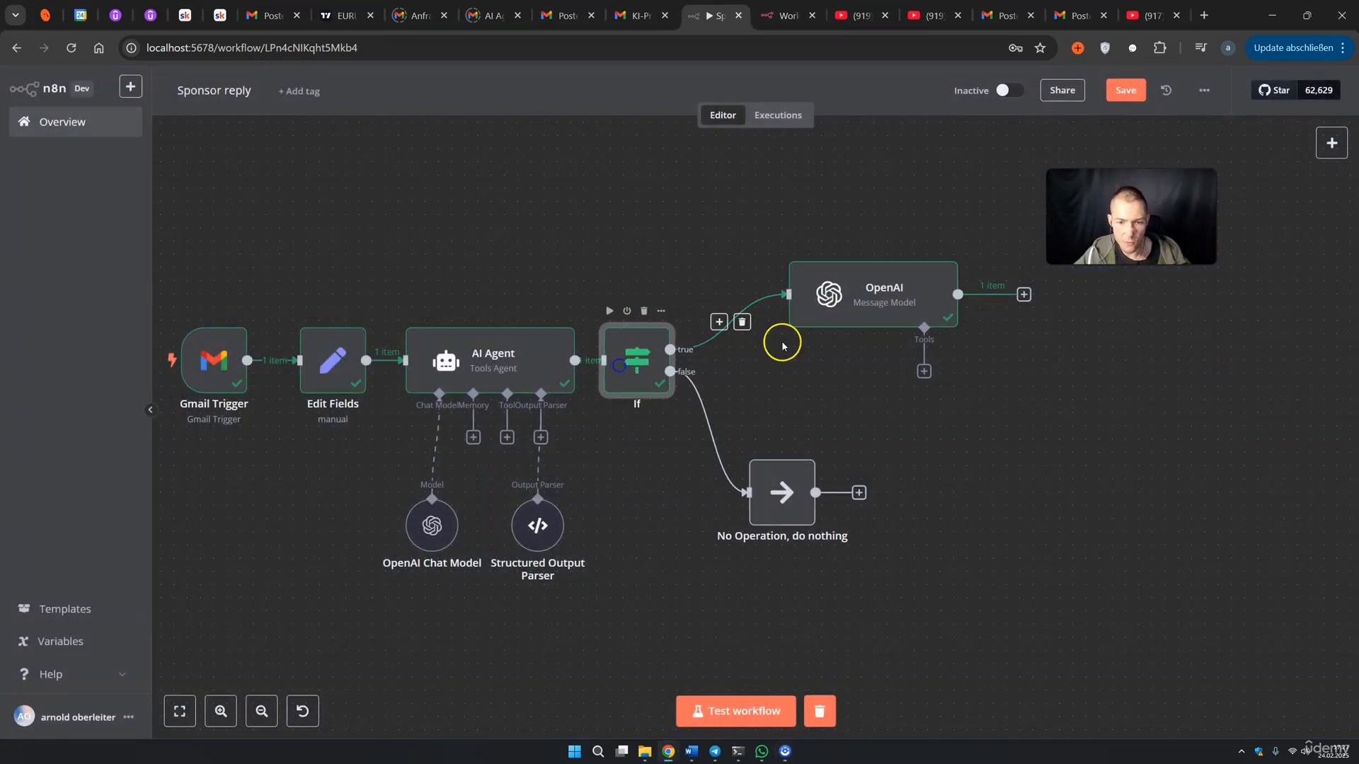
pyautogui.moveTo(835, 296); pyautogui.dragTo(756, 296)
pyautogui.moveTo(785, 501); pyautogui.dragTo(838, 474)
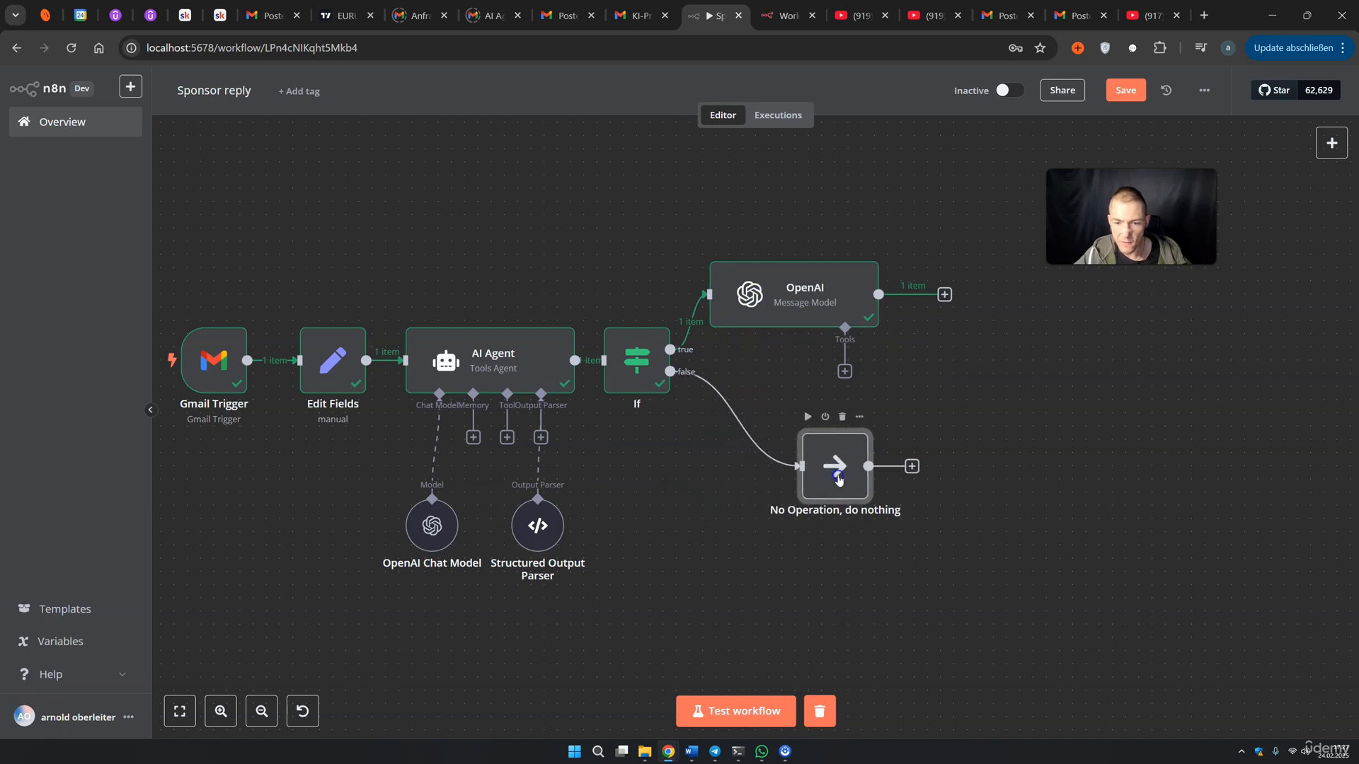
# Add a Gmail node with the "Reply to a message" action after the OpenAI node
pyautogui.click(944, 294)
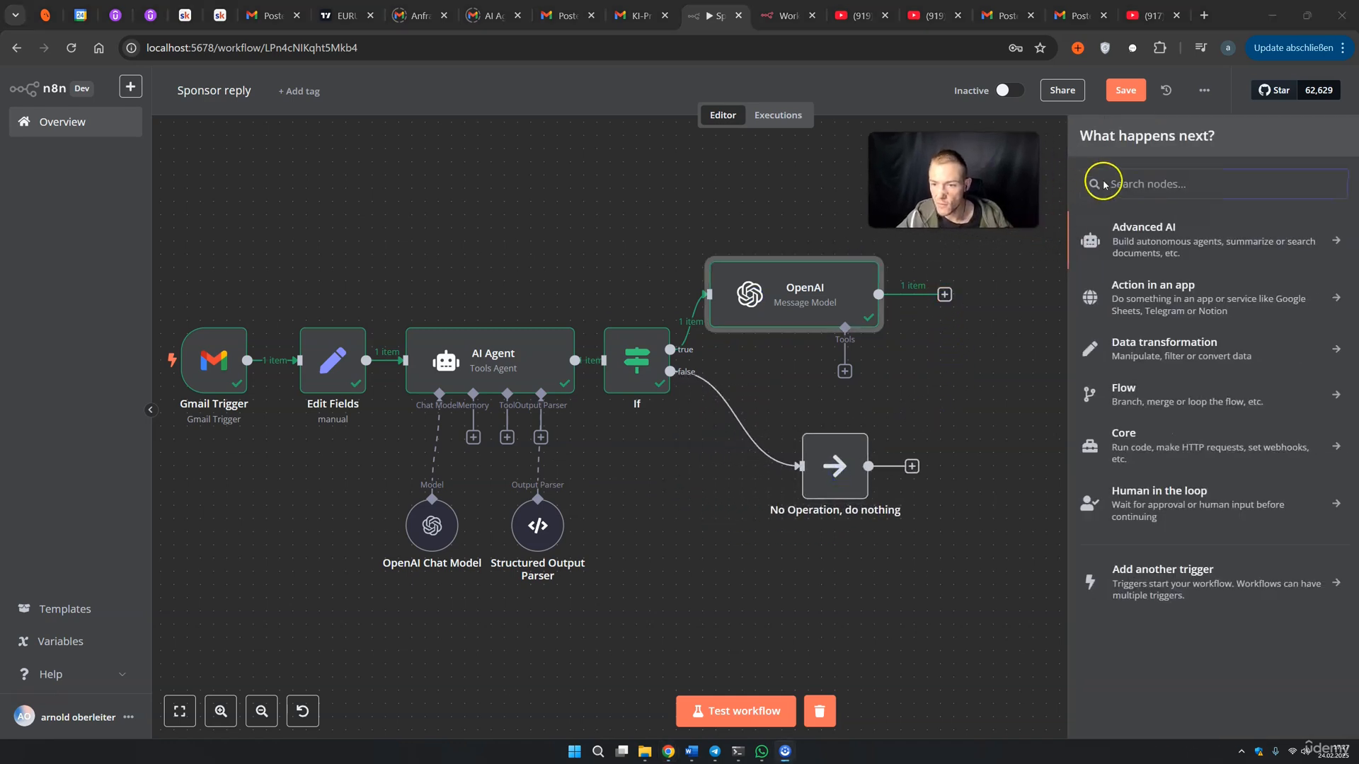
pyautogui.write('gmail')
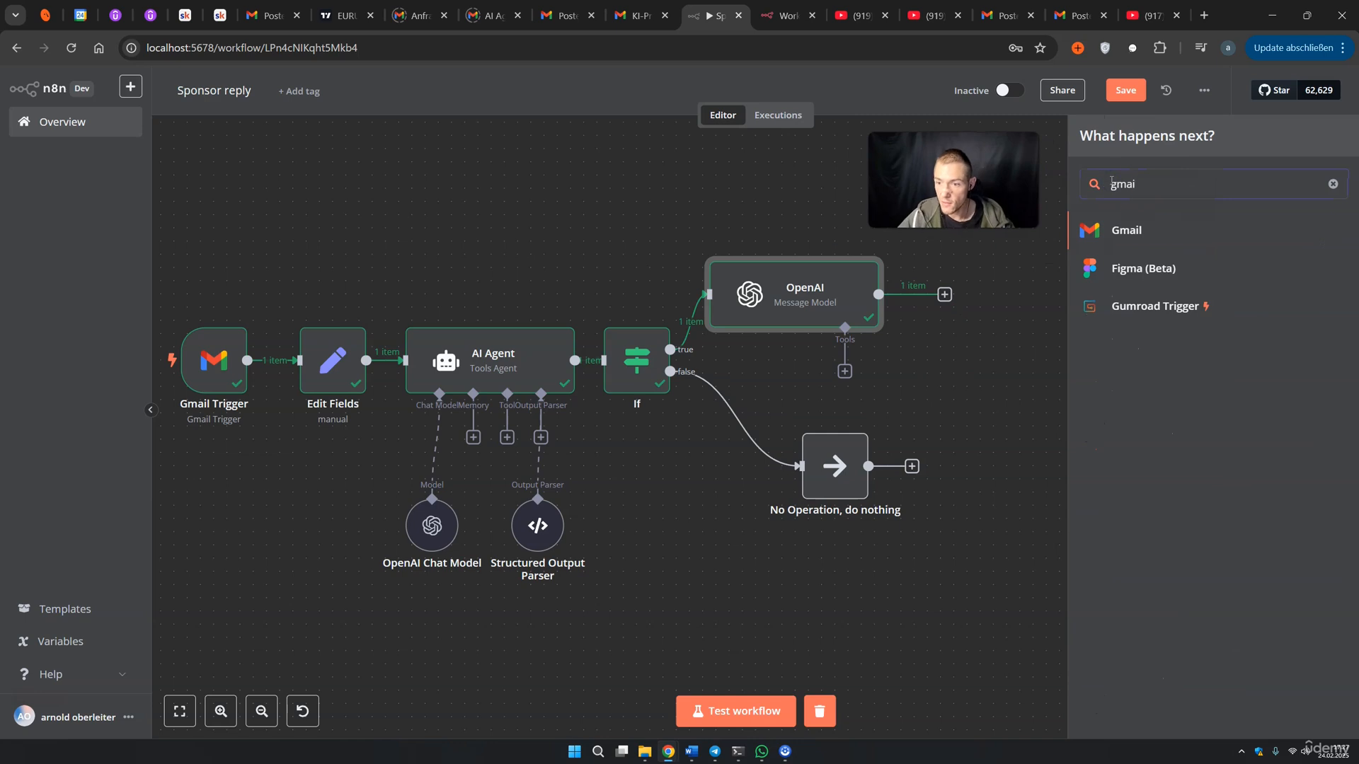
pyautogui.click(1123, 229)
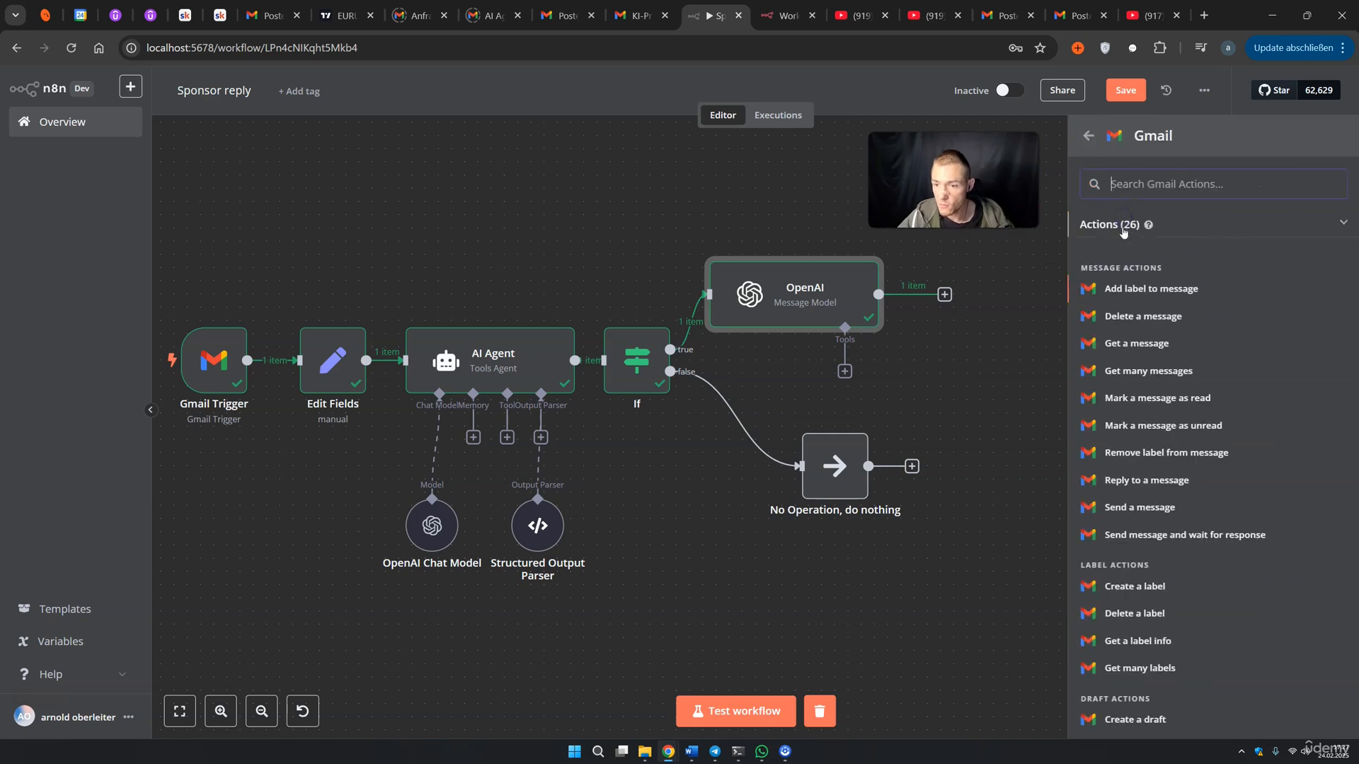
pyautogui.click(1143, 481)
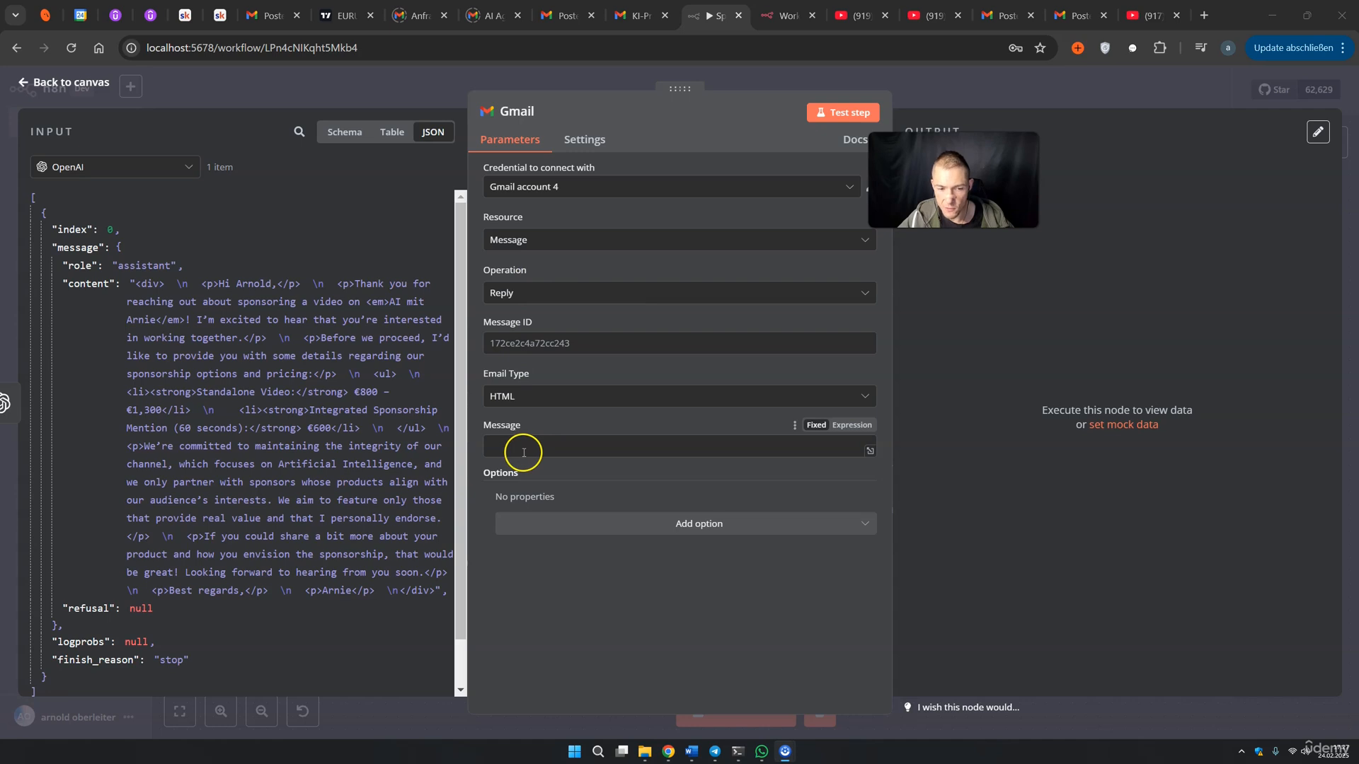
# Map the Gmail node's Message ID to the Gmail Trigger's id field, {{ $('Gmail Trigger').item.json.id }}
pyautogui.click(344, 134)
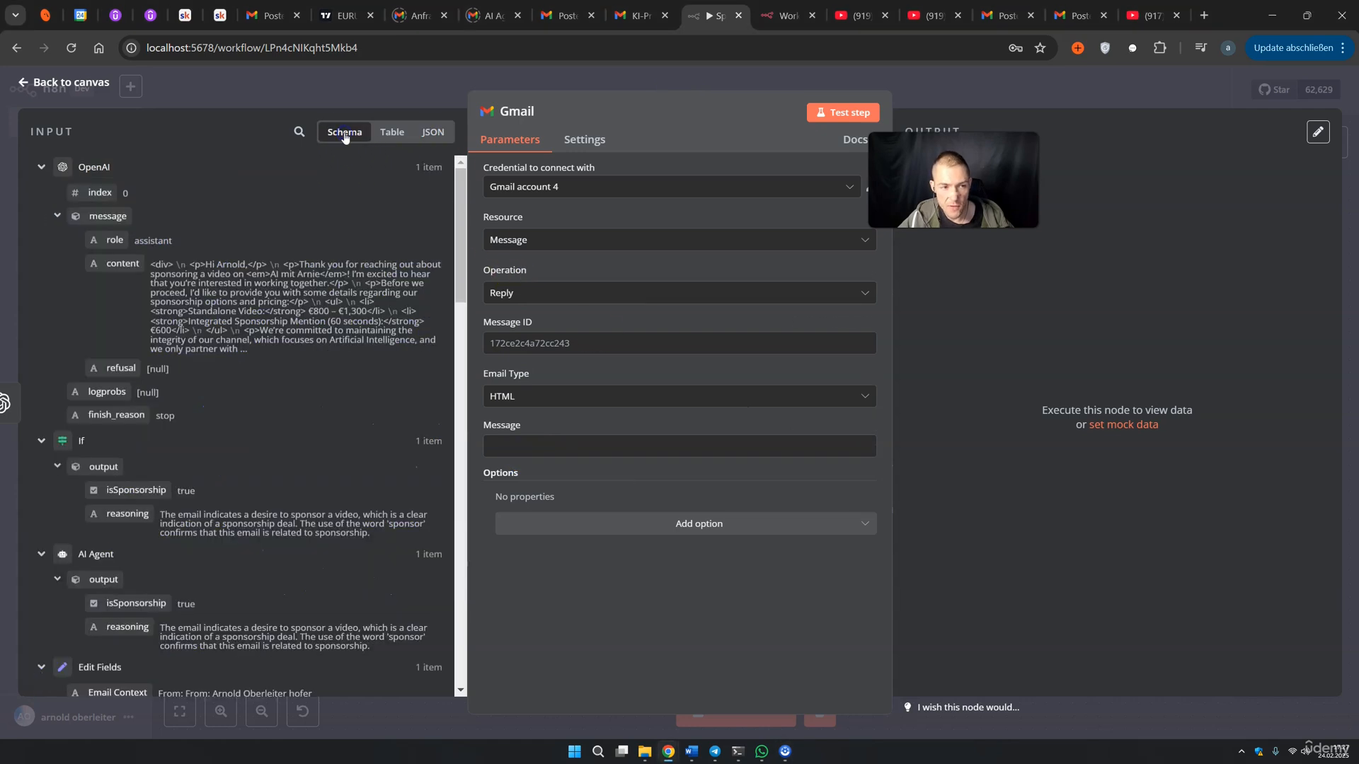
pyautogui.scroll(-8, 145, 268)
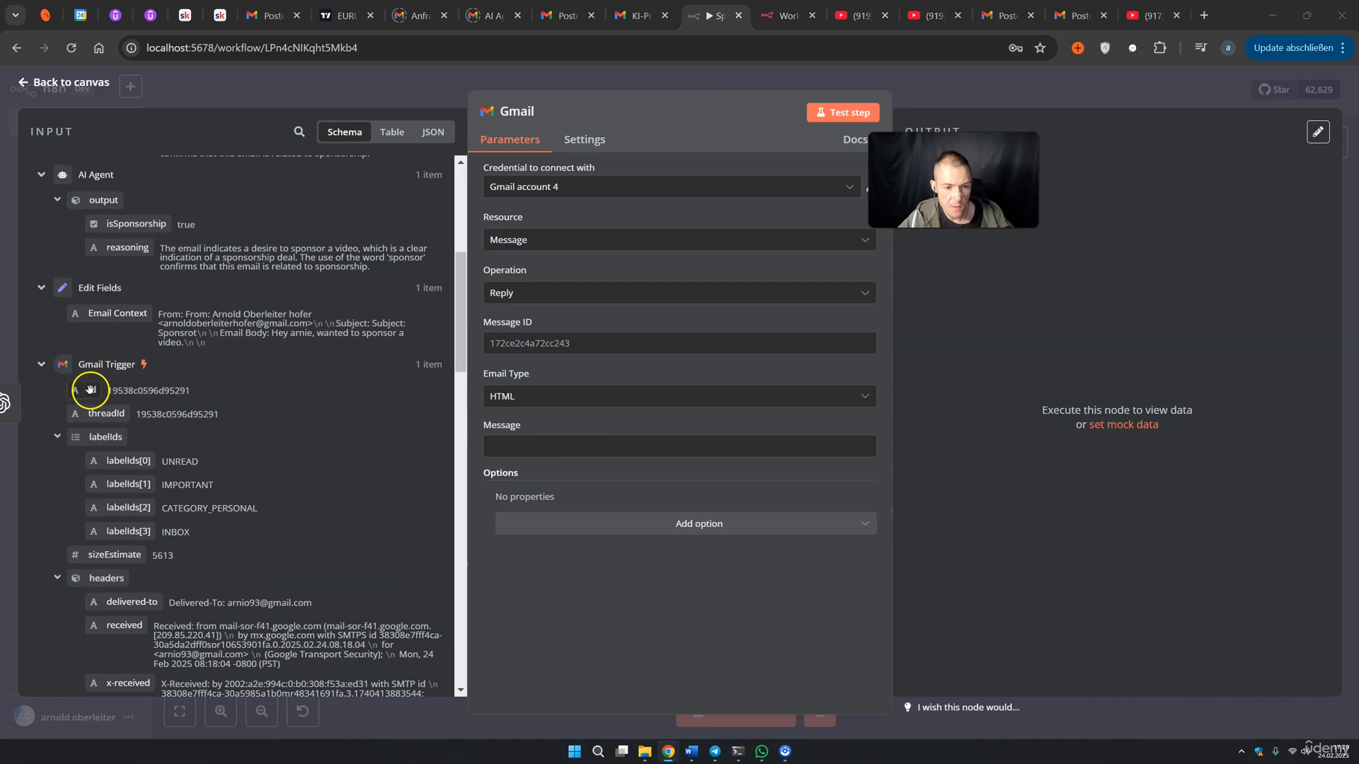
pyautogui.moveTo(91, 389); pyautogui.dragTo(594, 350)
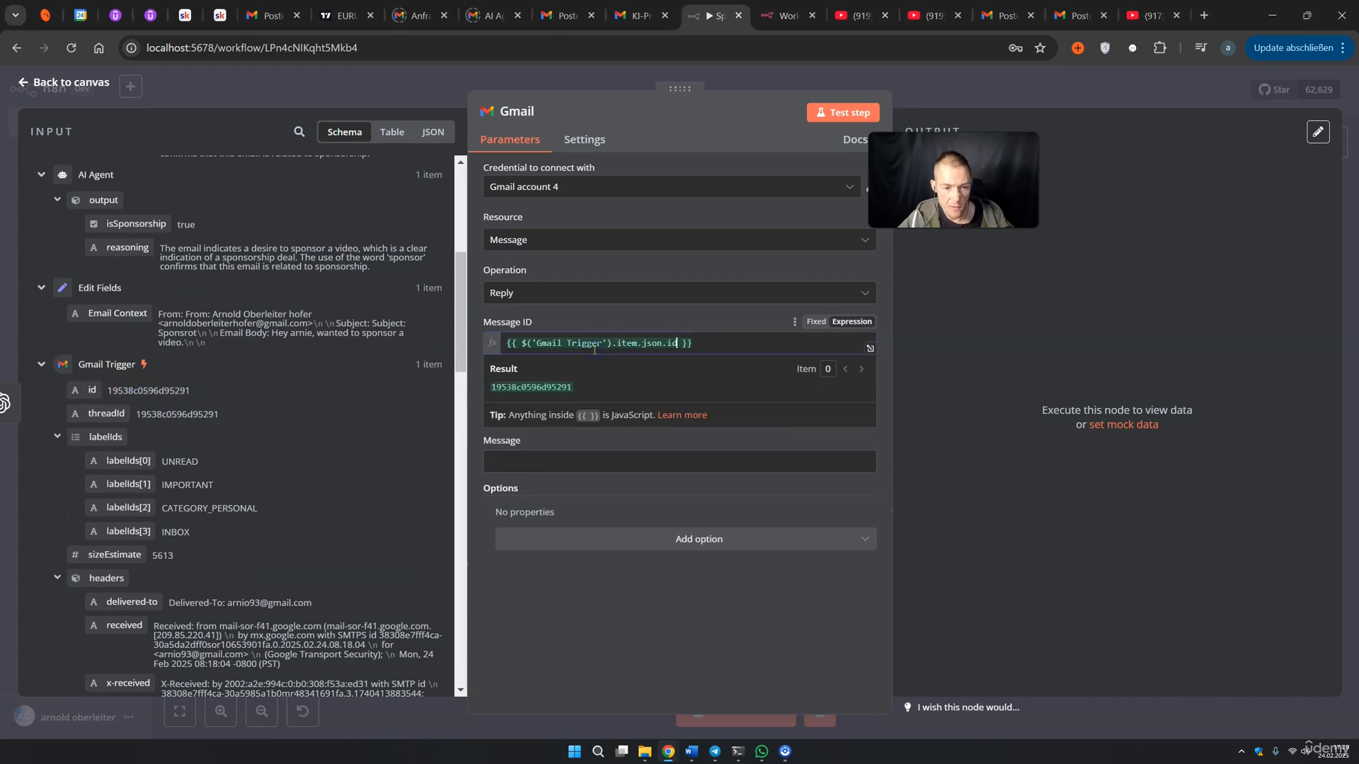
pyautogui.click(1034, 433)
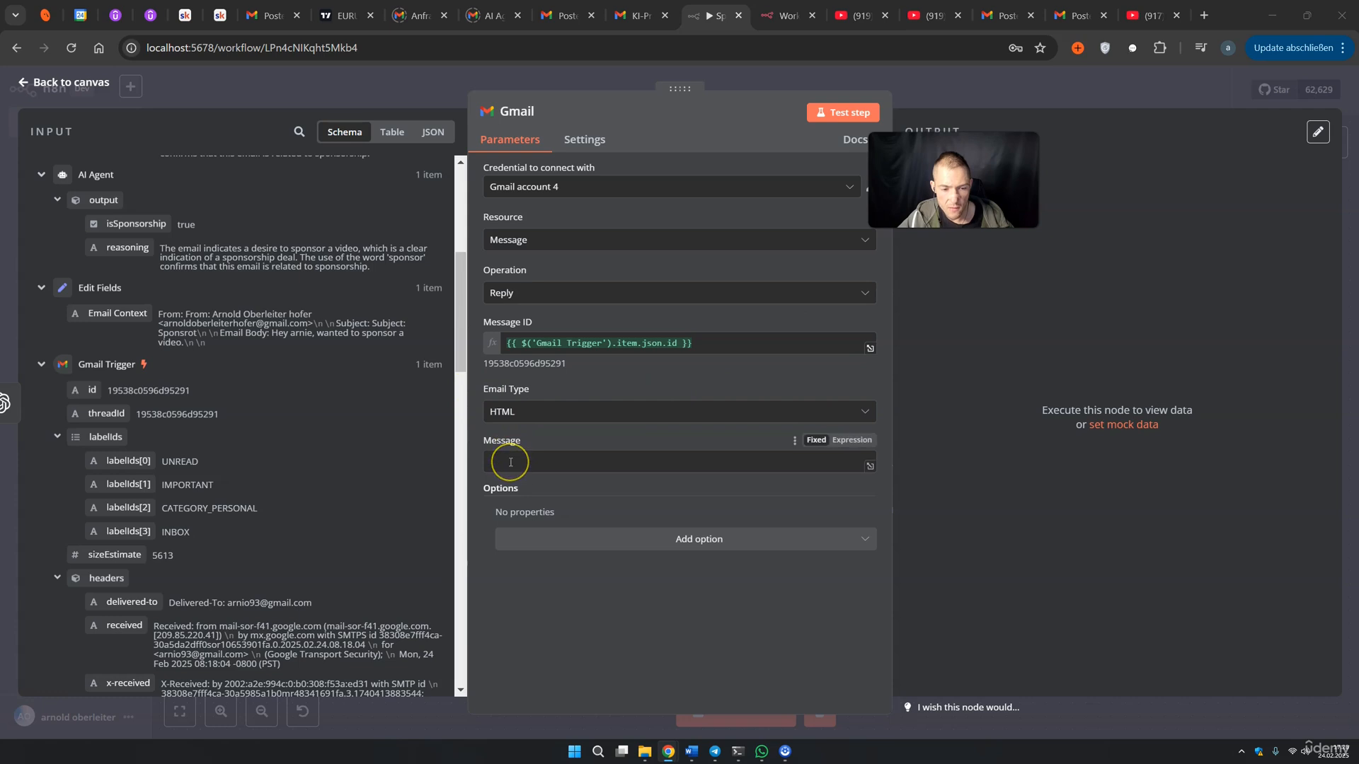
# Map the Gmail node's Message to the OpenAI output's content field, {{ $json.message.content }}
pyautogui.scroll(5, 247, 430)
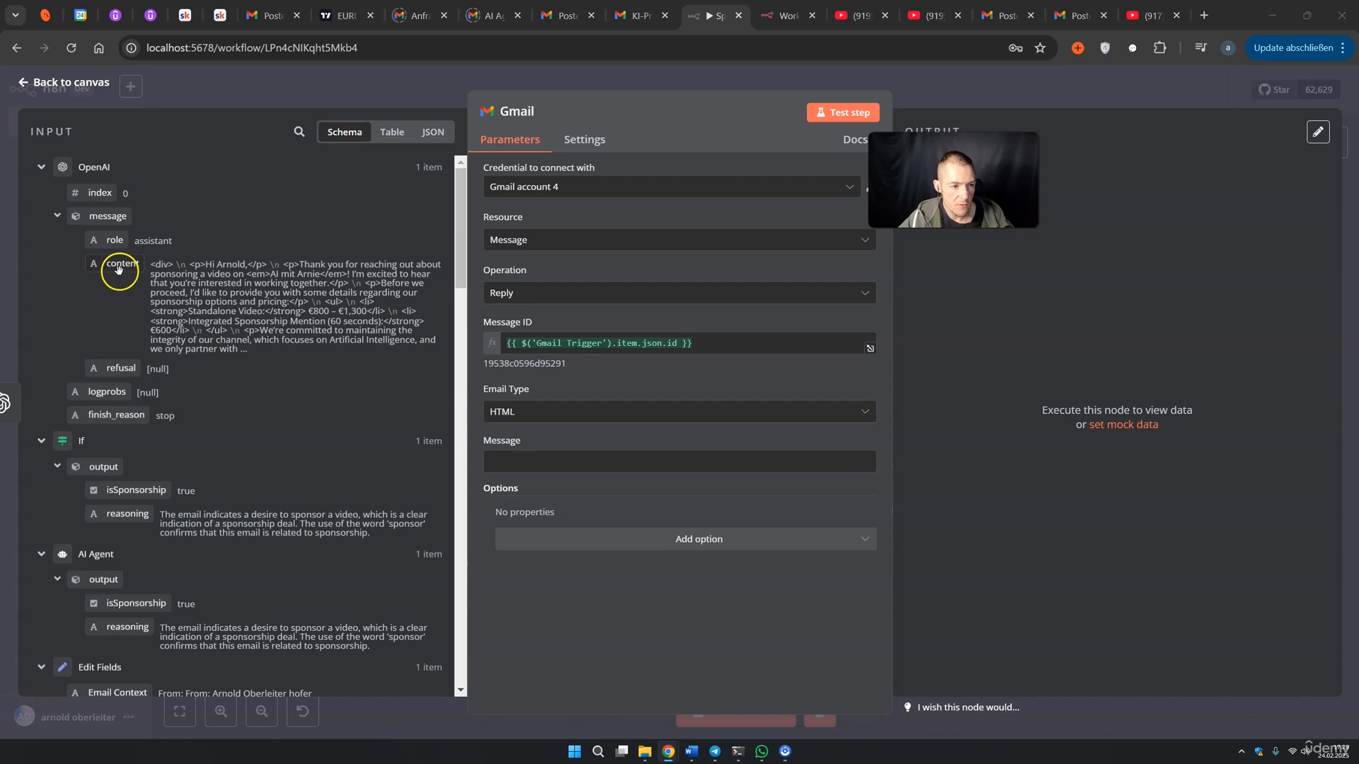
pyautogui.moveTo(190, 264); pyautogui.dragTo(285, 331)
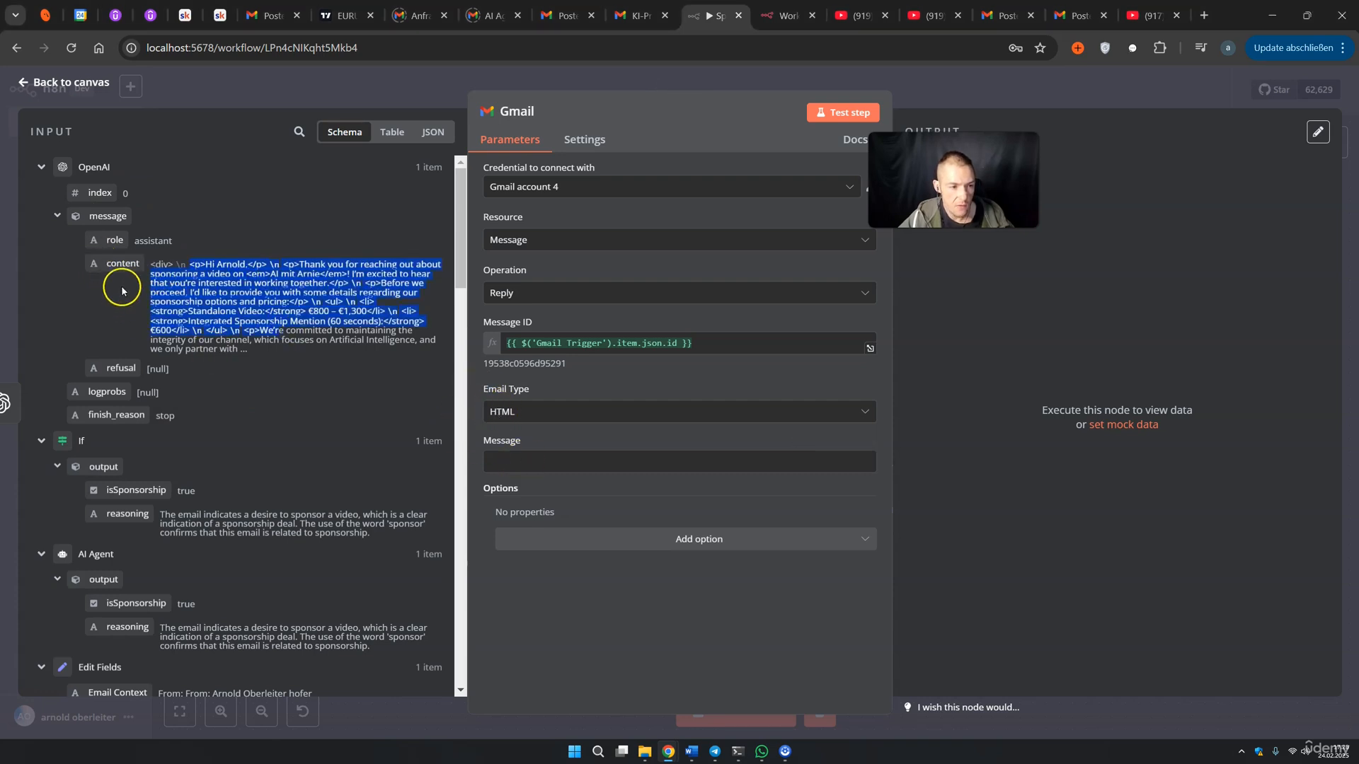
pyautogui.moveTo(120, 264); pyautogui.dragTo(537, 467)
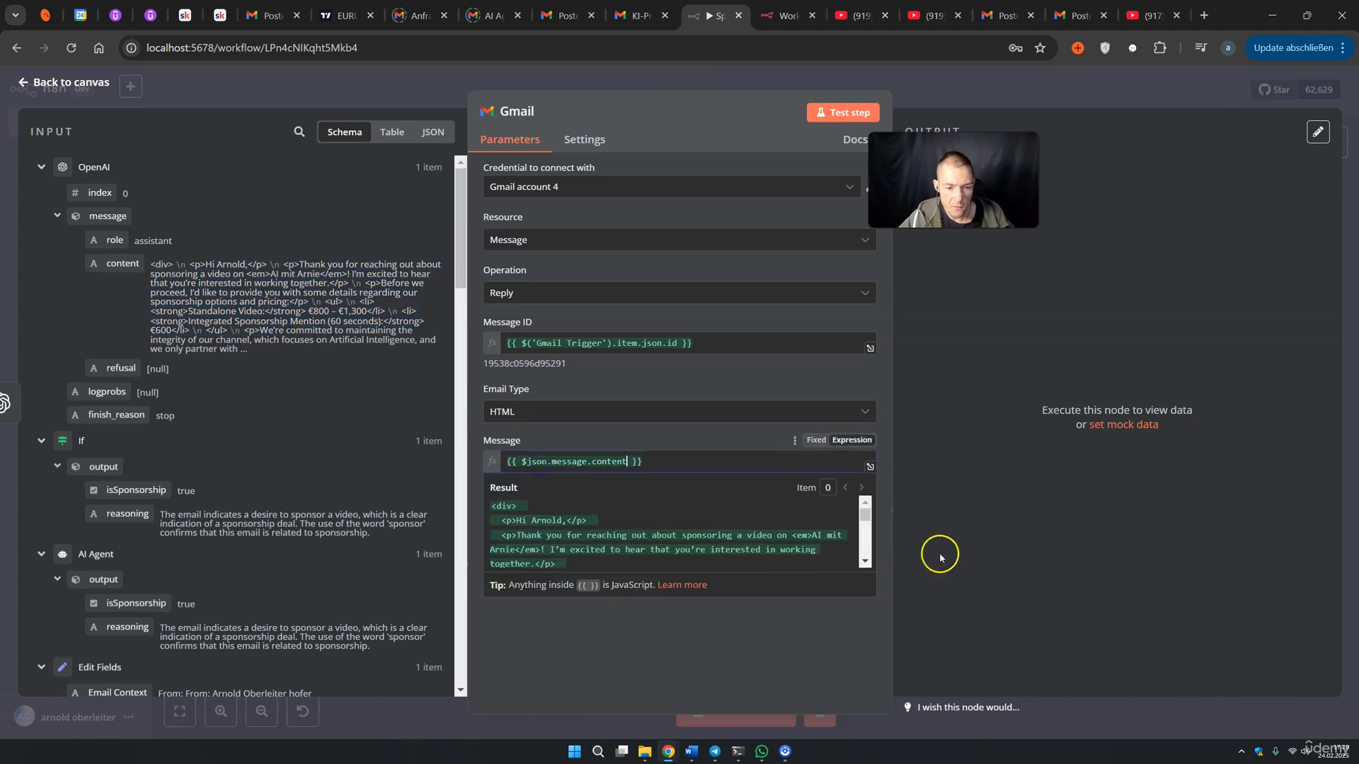
# Test the Gmail reply node and switch to the Gmail inbox to check the sent reply
pyautogui.click(840, 114)
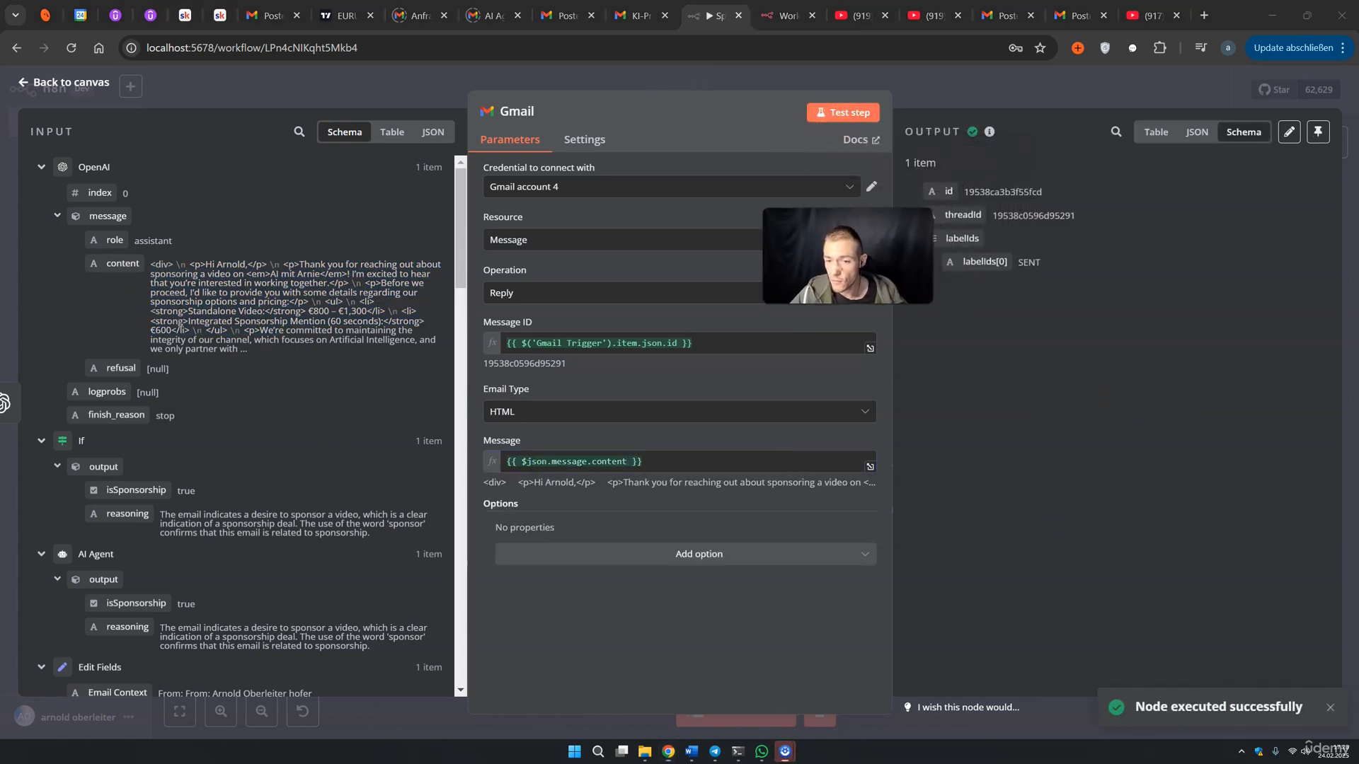
pyautogui.click(1009, 15)
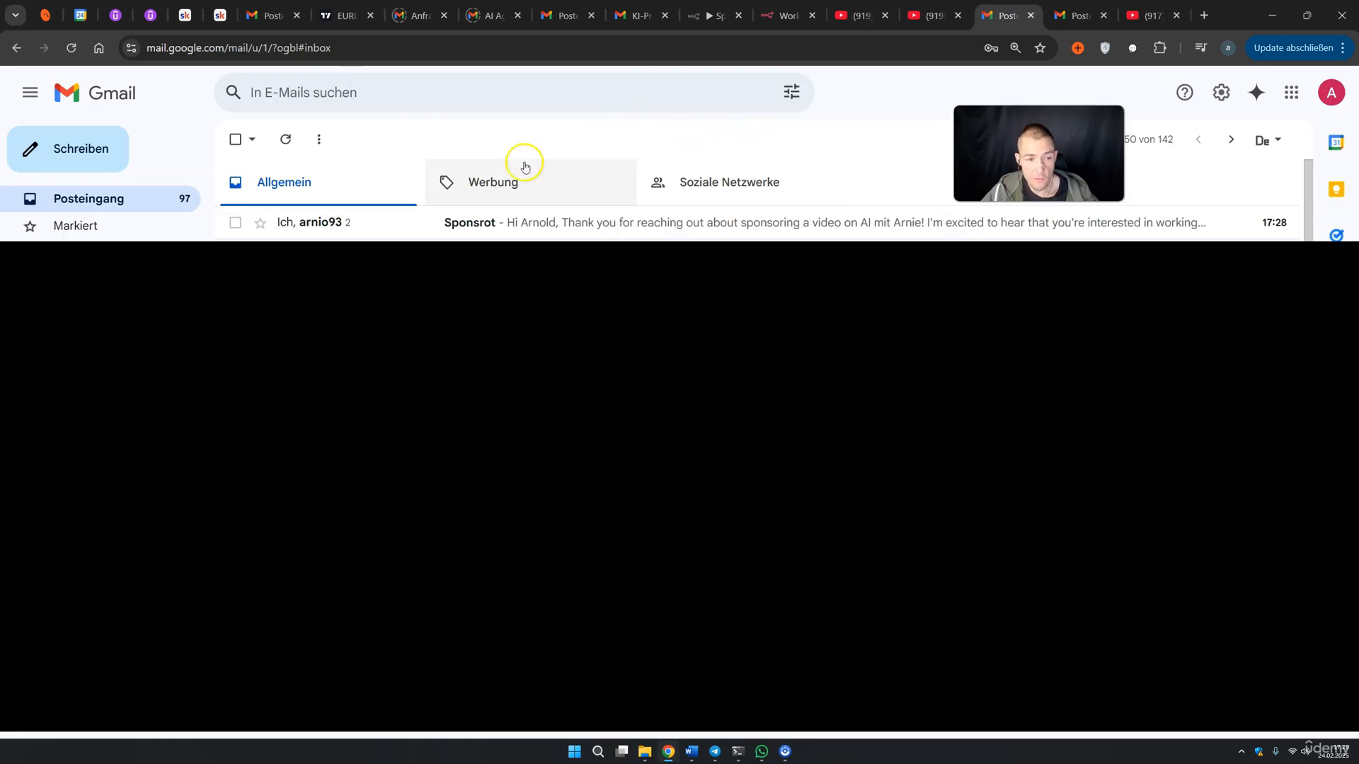
# Open the Sponsrot conversation and read the original sponsorship request and the complete automated reply with its pricing
pyautogui.click(492, 225)
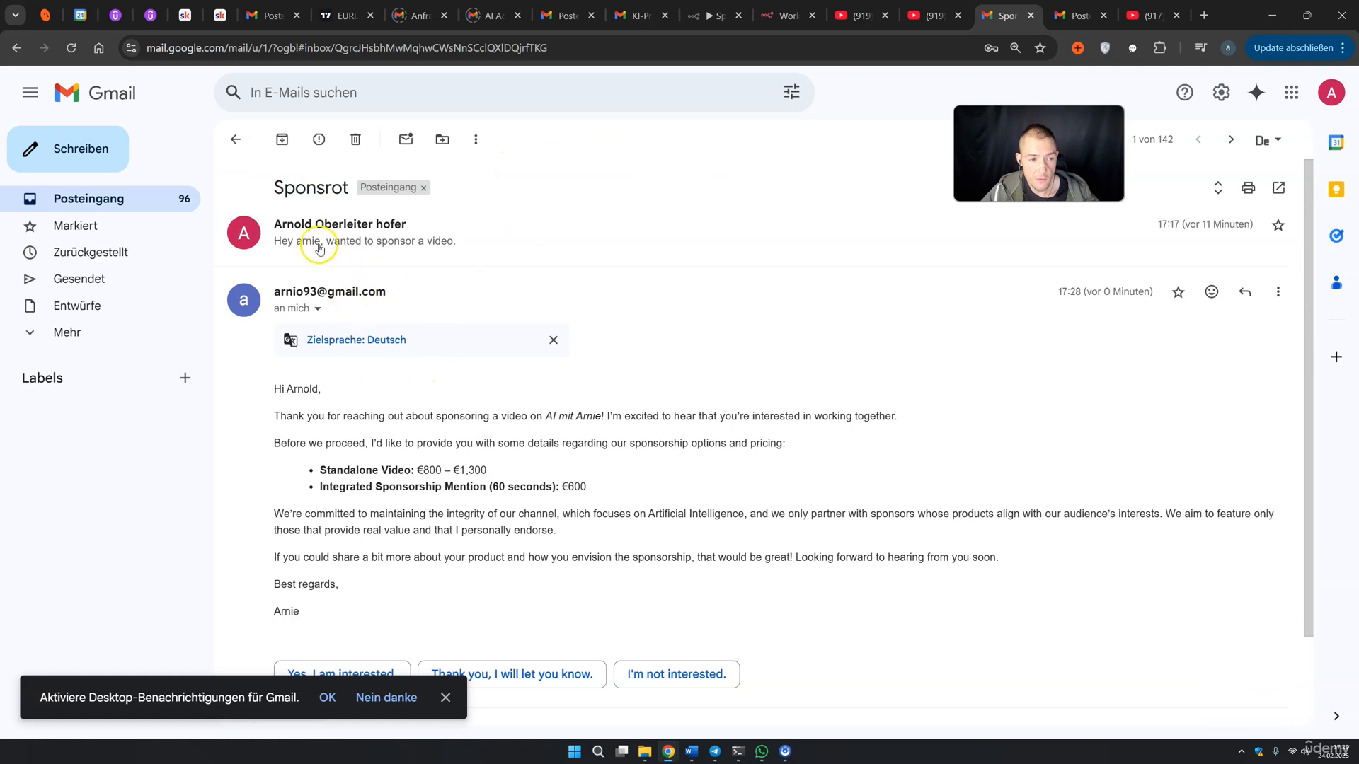
pyautogui.click(319, 248)
pyautogui.moveTo(275, 264); pyautogui.dragTo(413, 264)
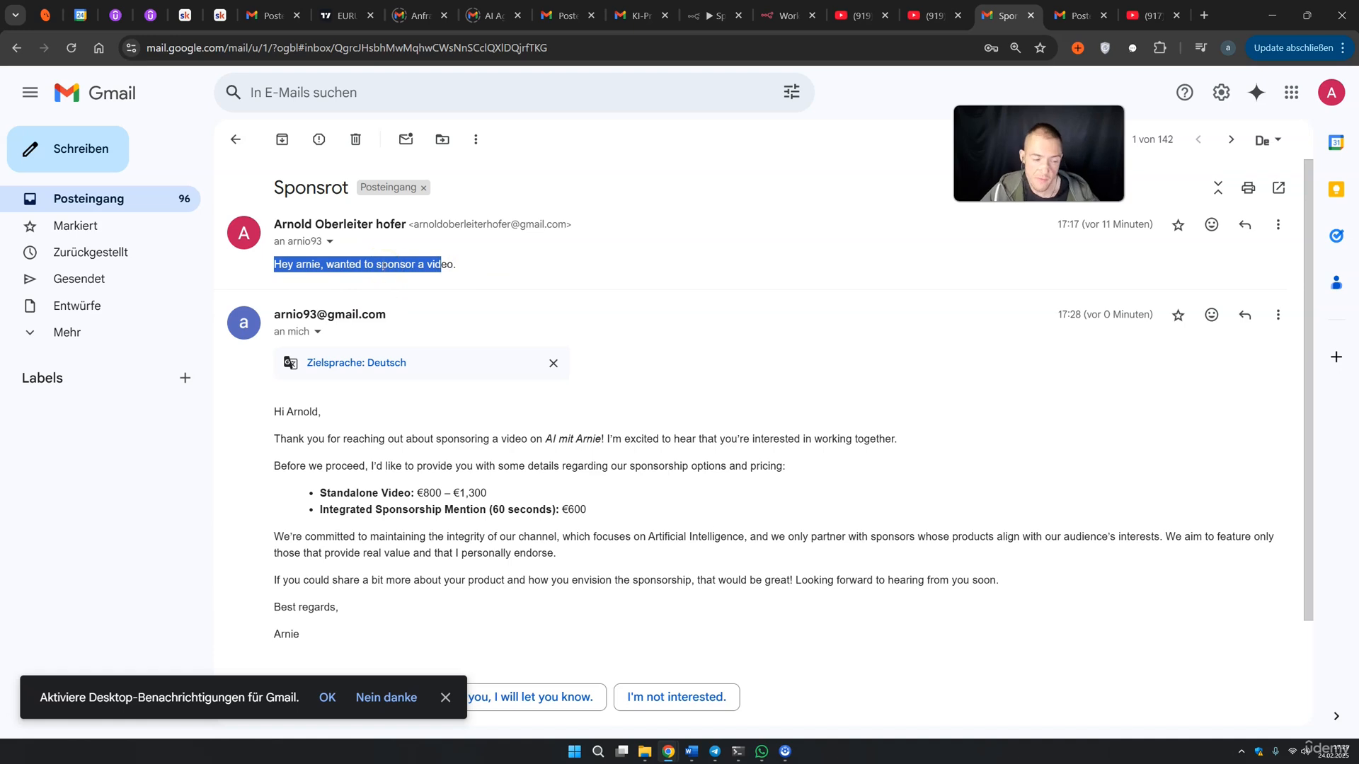
pyautogui.scroll(-1, 384, 272)
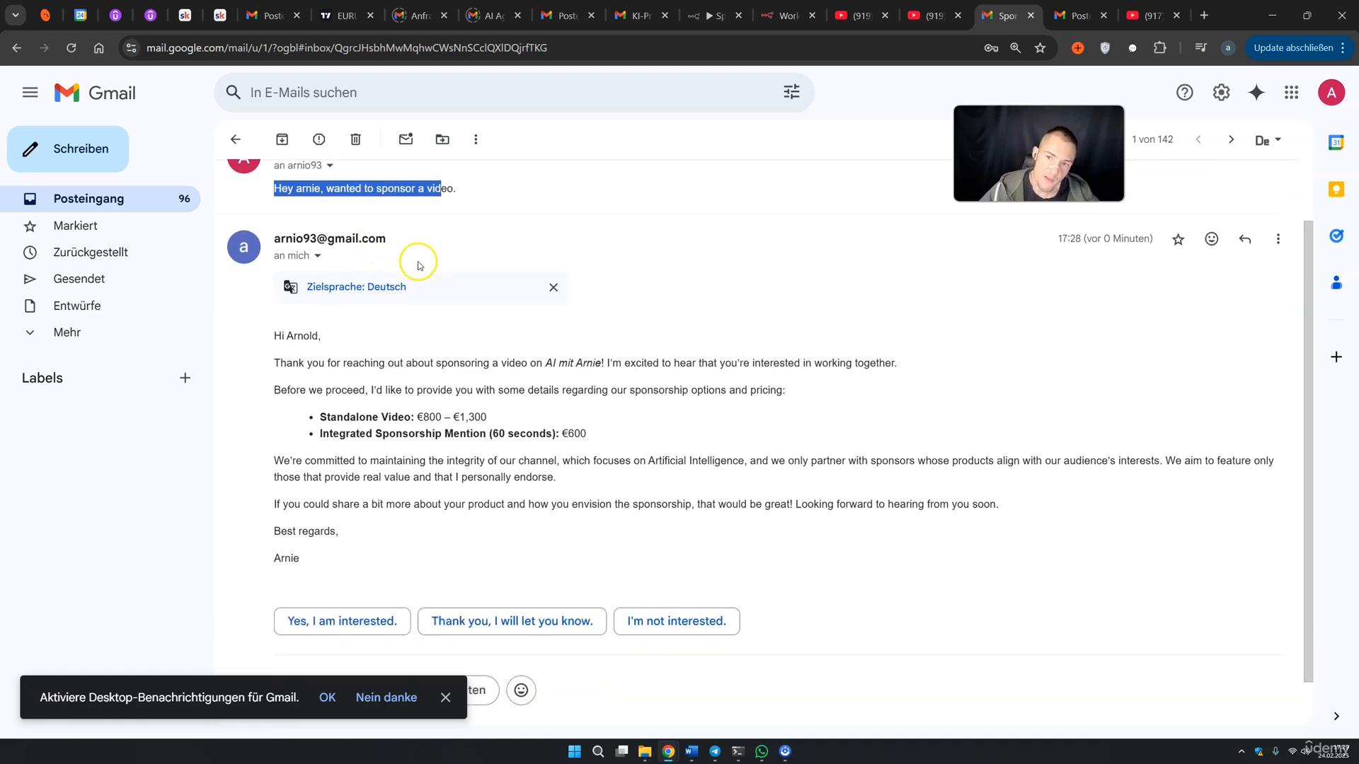
pyautogui.moveTo(299, 364); pyautogui.dragTo(893, 364)
pyautogui.moveTo(296, 388); pyautogui.dragTo(635, 390)
pyautogui.scroll(-1, 468, 406)
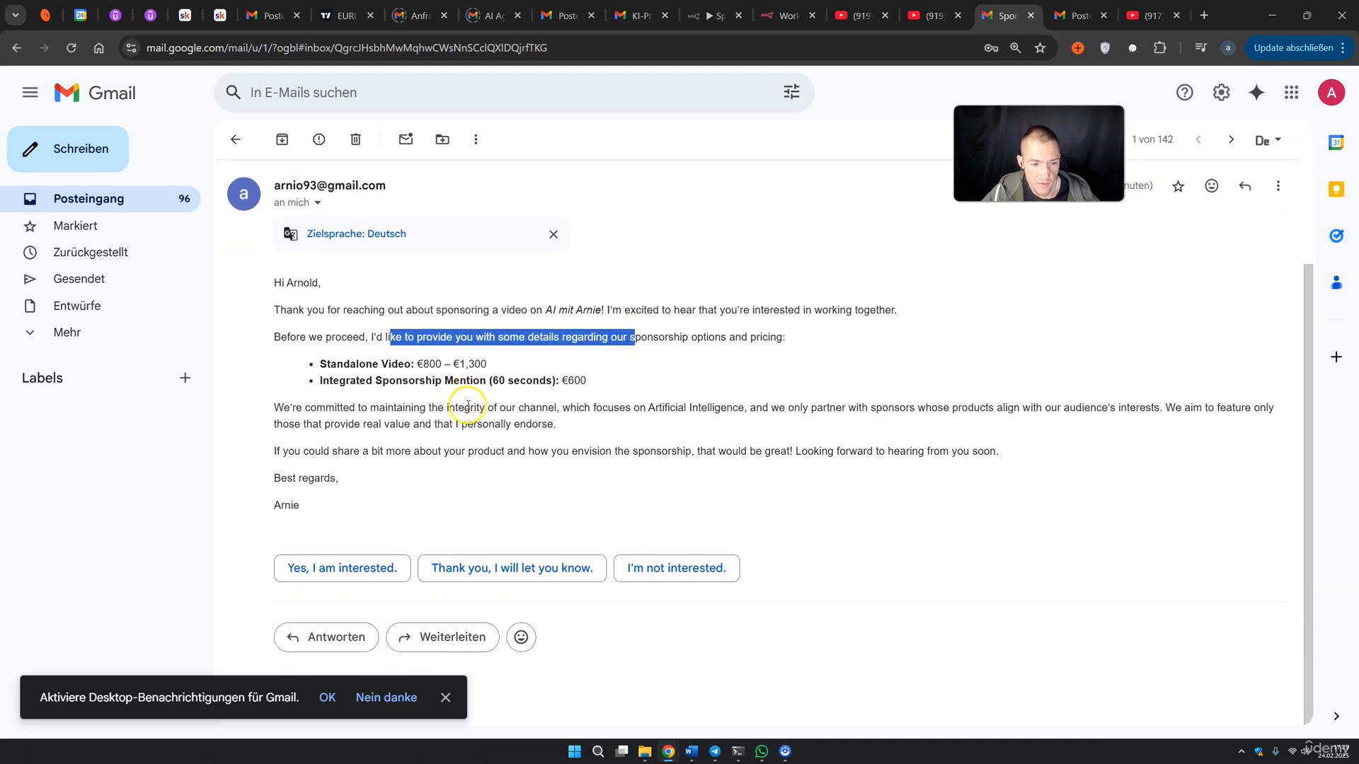
pyautogui.moveTo(283, 408); pyautogui.dragTo(1274, 413)
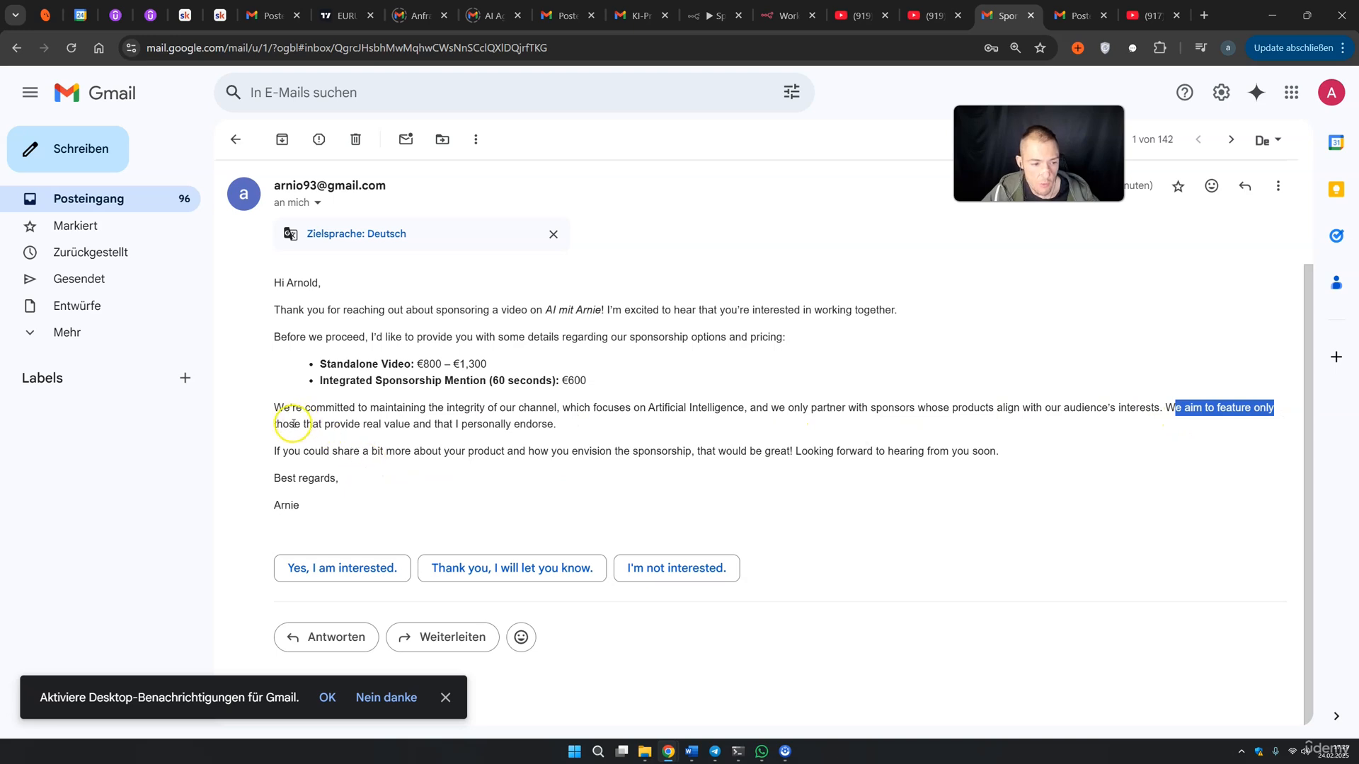
pyautogui.moveTo(290, 424); pyautogui.dragTo(550, 424)
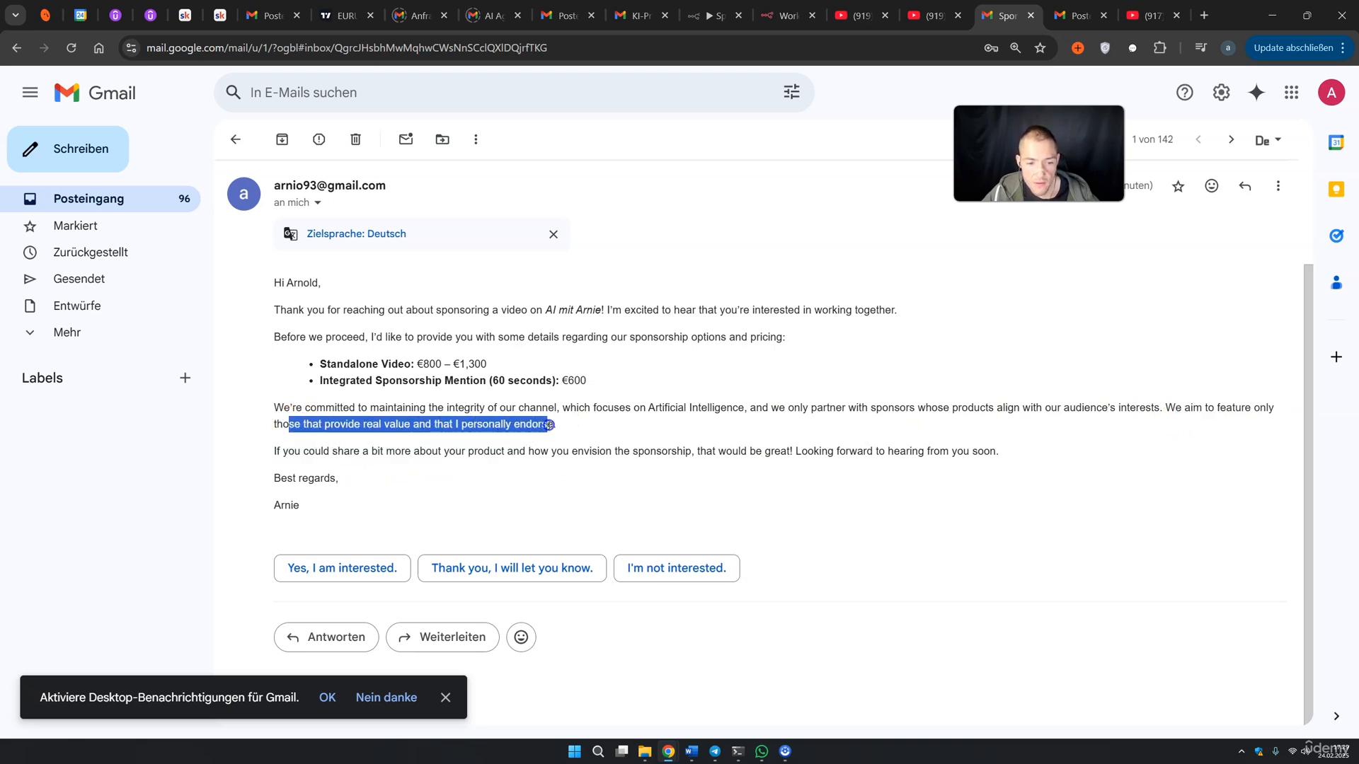
pyautogui.moveTo(282, 453); pyautogui.dragTo(940, 455)
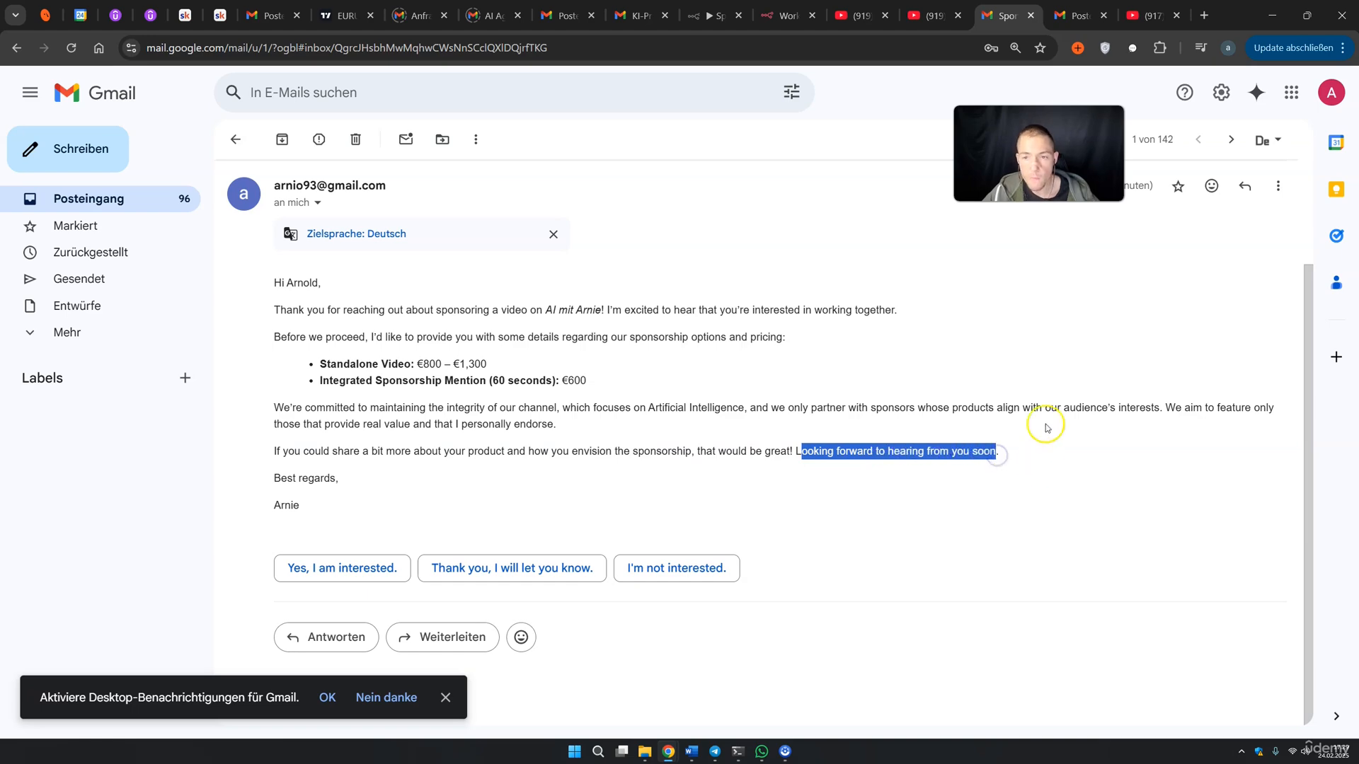
# Return to the n8n workflow canvas and align the Gmail node above the No Operation node, moved farther along the false branch
pyautogui.click(707, 23)
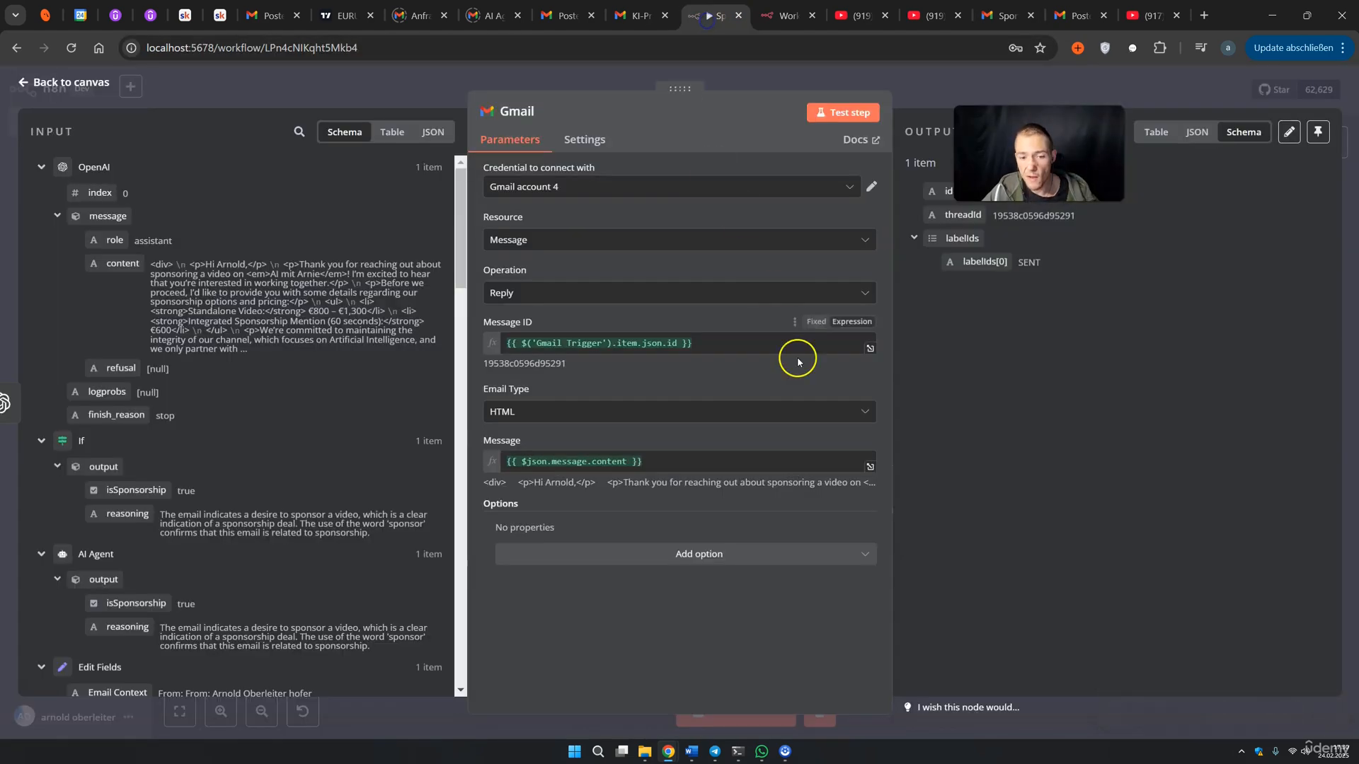
pyautogui.click(958, 92)
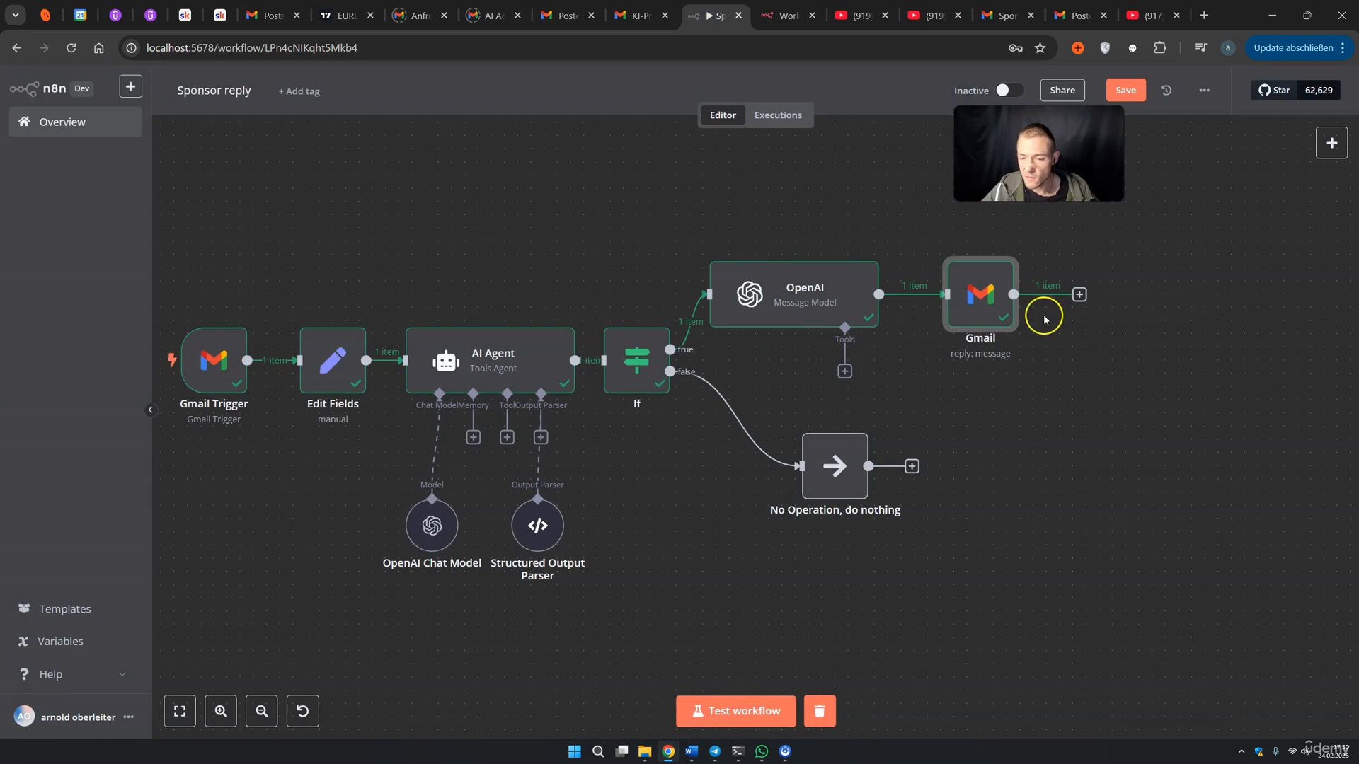
pyautogui.moveTo(983, 306); pyautogui.dragTo(943, 304)
pyautogui.moveTo(822, 468); pyautogui.dragTo(929, 461)
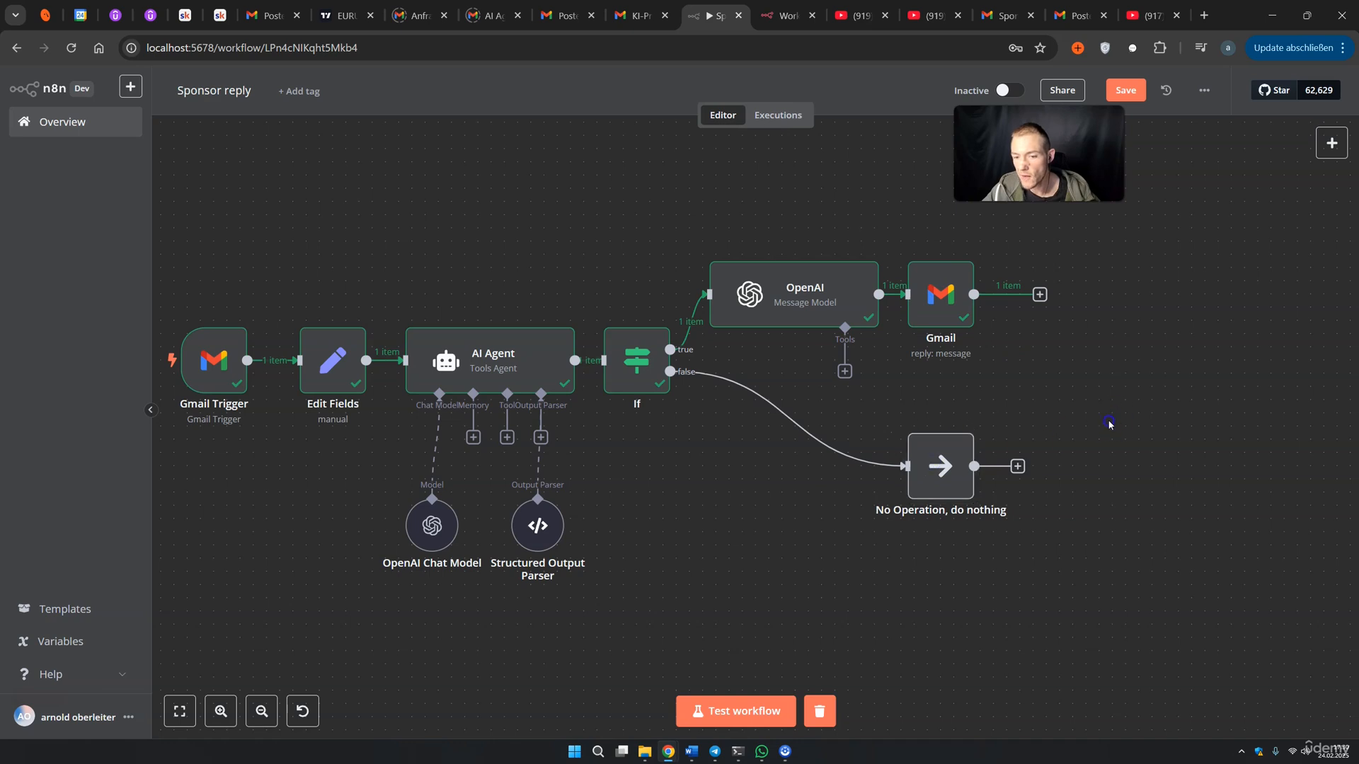
# Review the Gmail node's resource choices, keep Message as the resource, and save the workflow
pyautogui.doubleClick(941, 293)
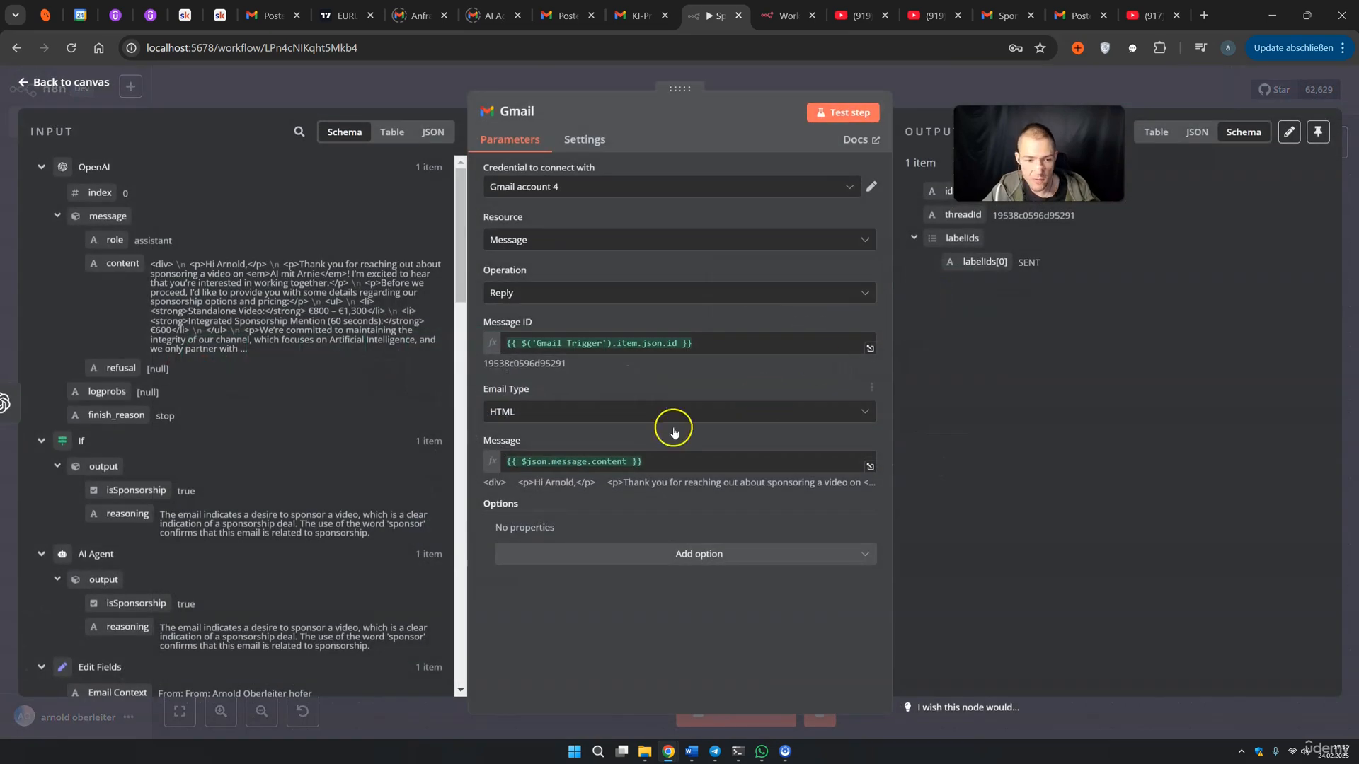
pyautogui.click(516, 237)
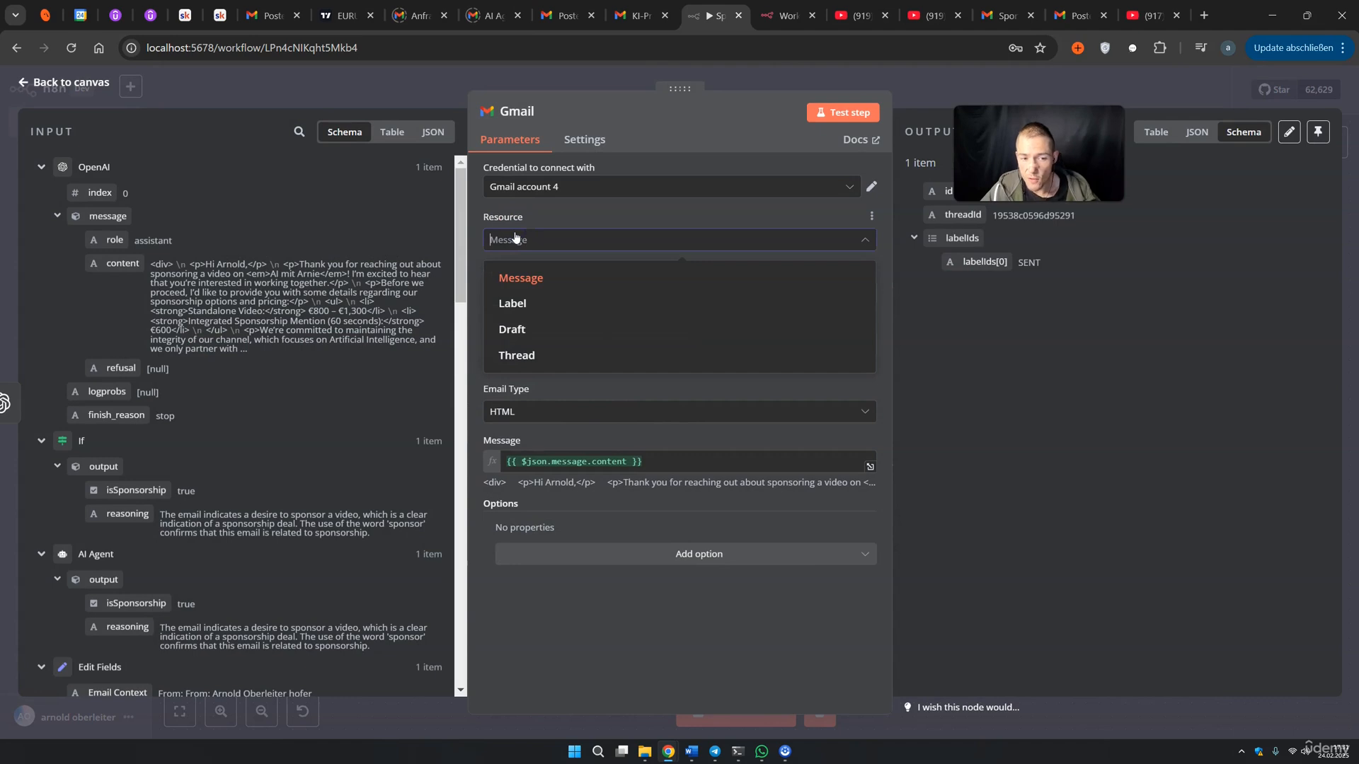
pyautogui.click(530, 276)
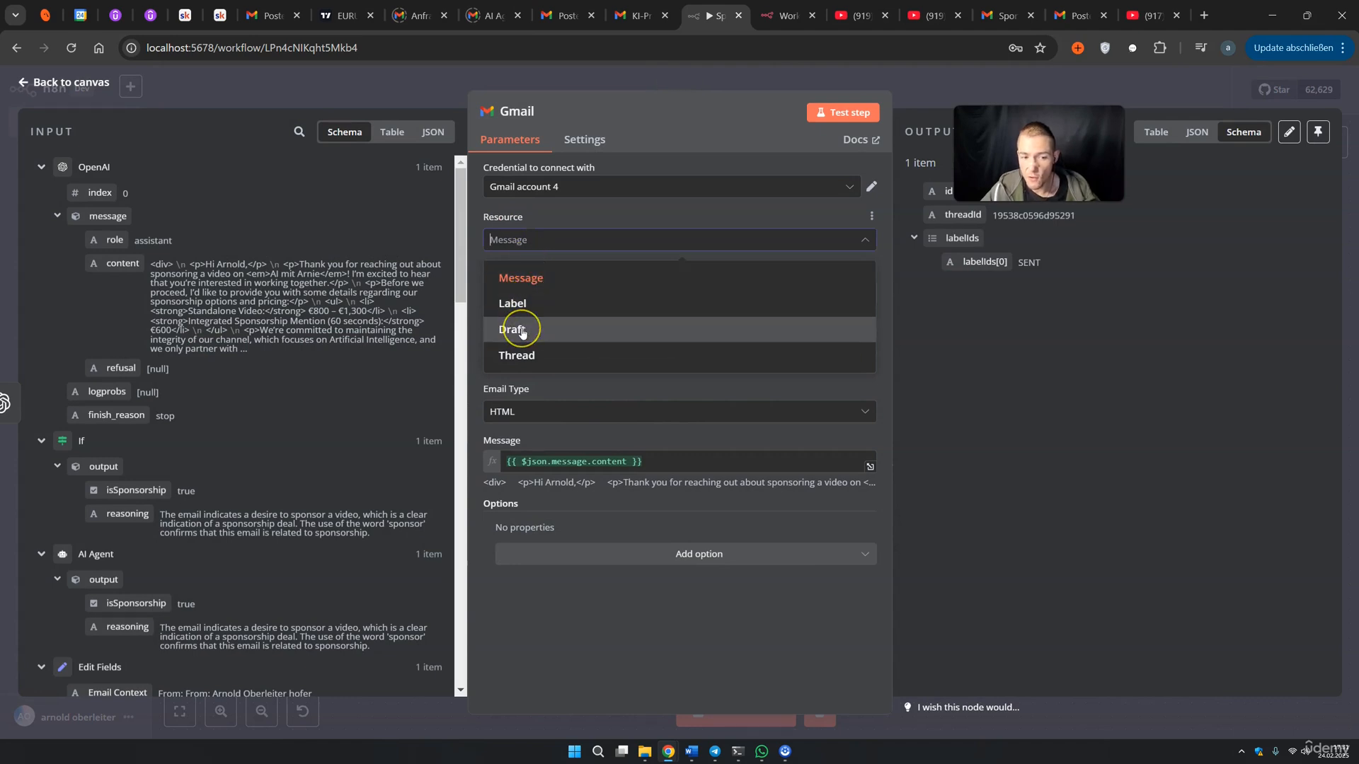
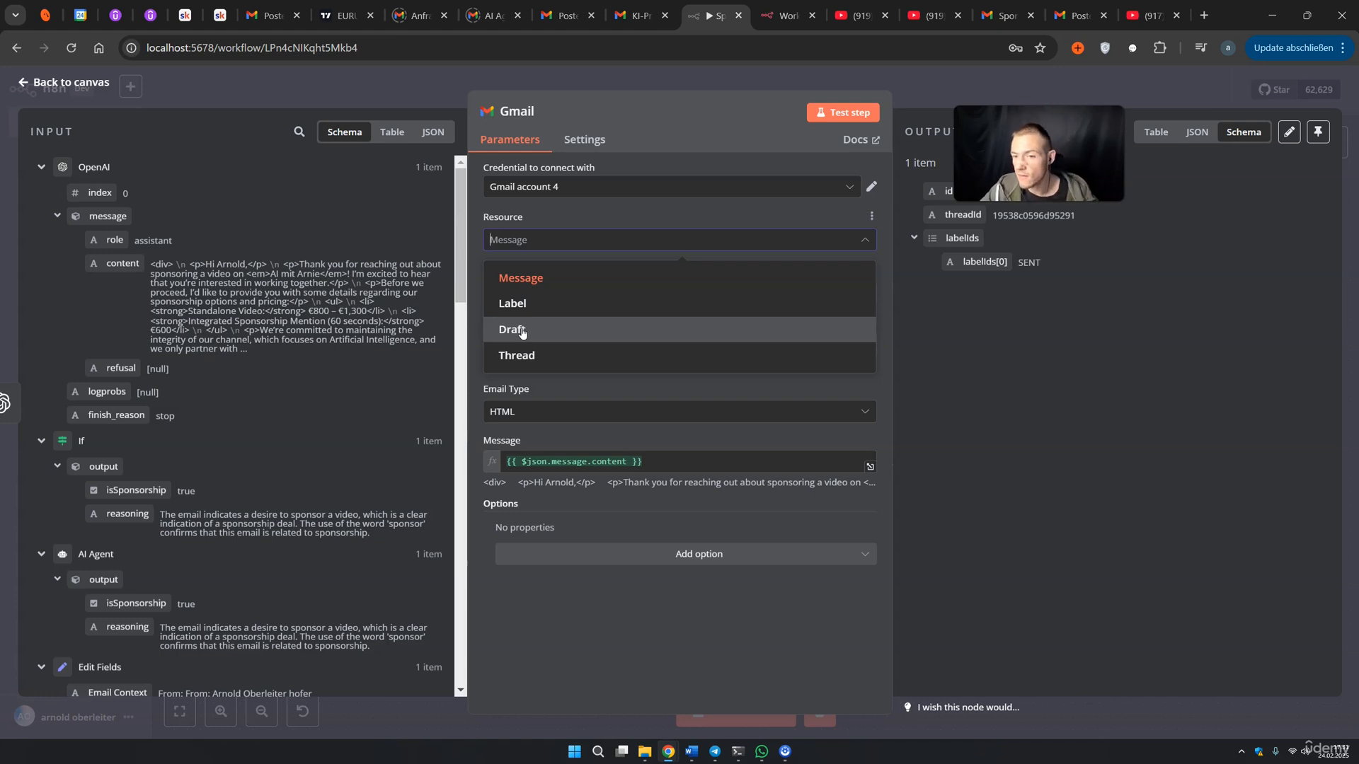
pyautogui.click(937, 397)
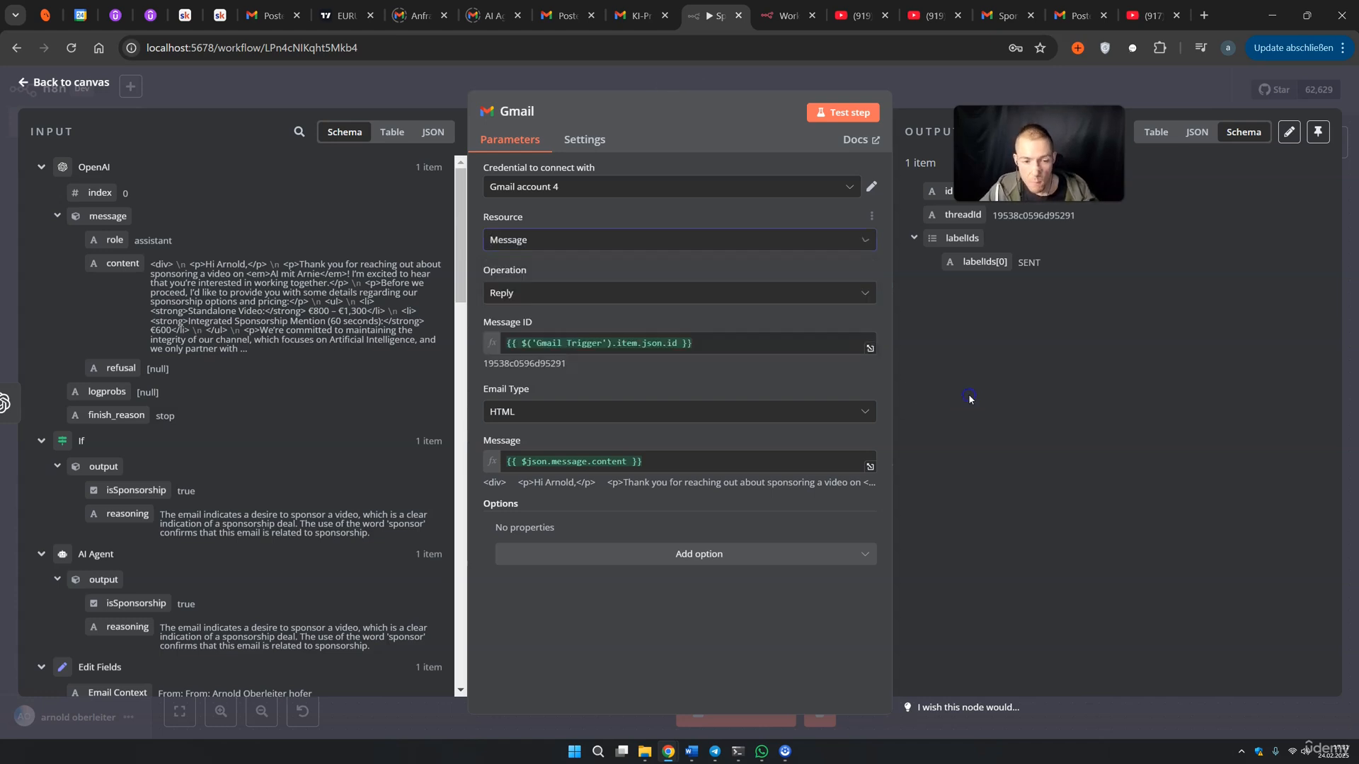
pyautogui.click(925, 86)
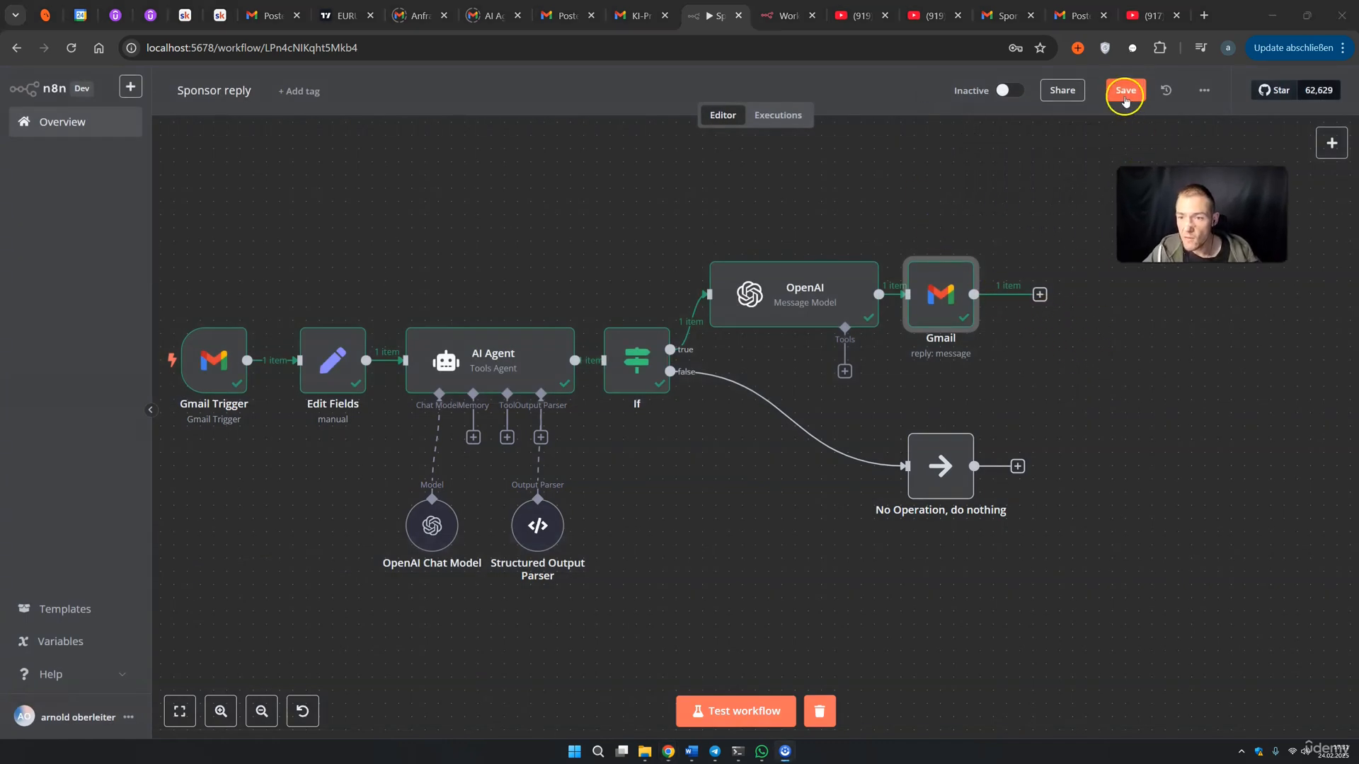
pyautogui.hotkey('ctrl', 's')
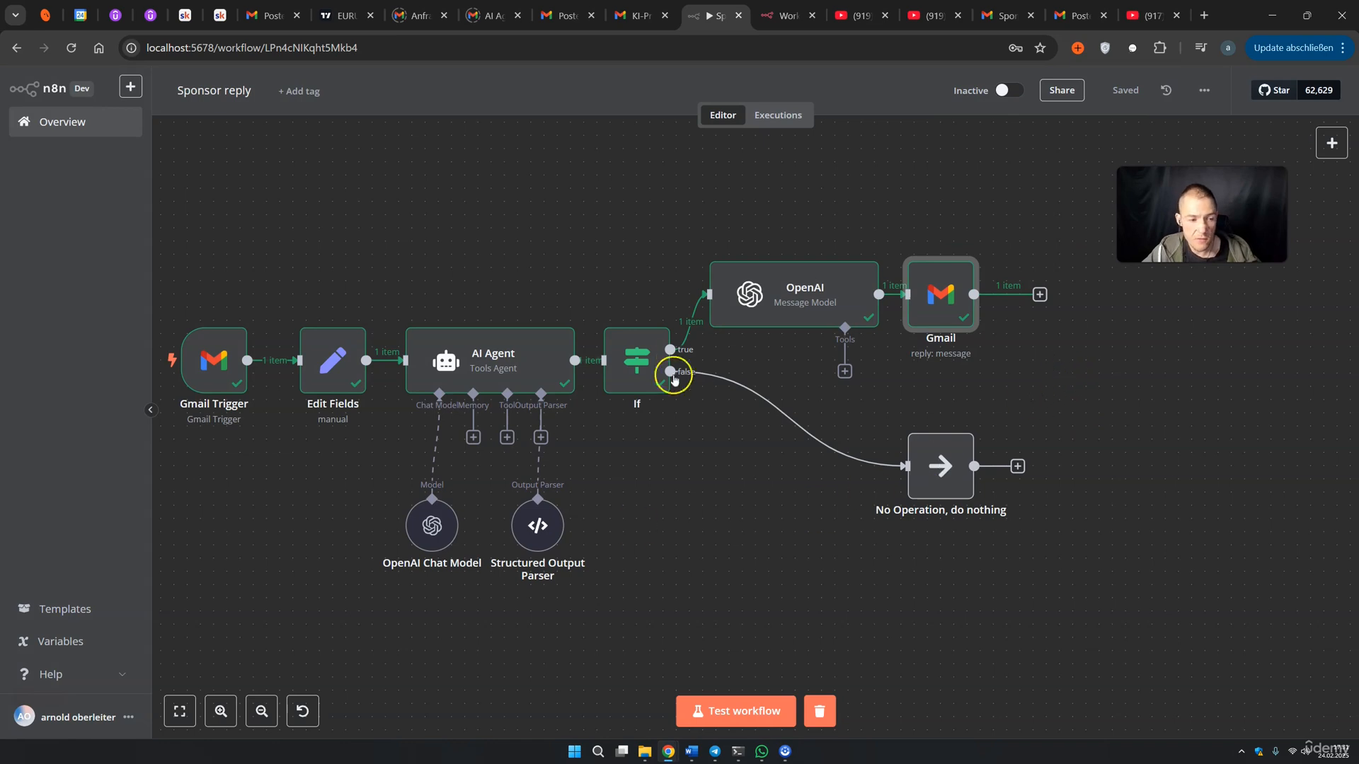
# Recheck the Draft alternative among the Gmail node's resources and activate the Sponsor reply workflow
pyautogui.doubleClick(934, 297)
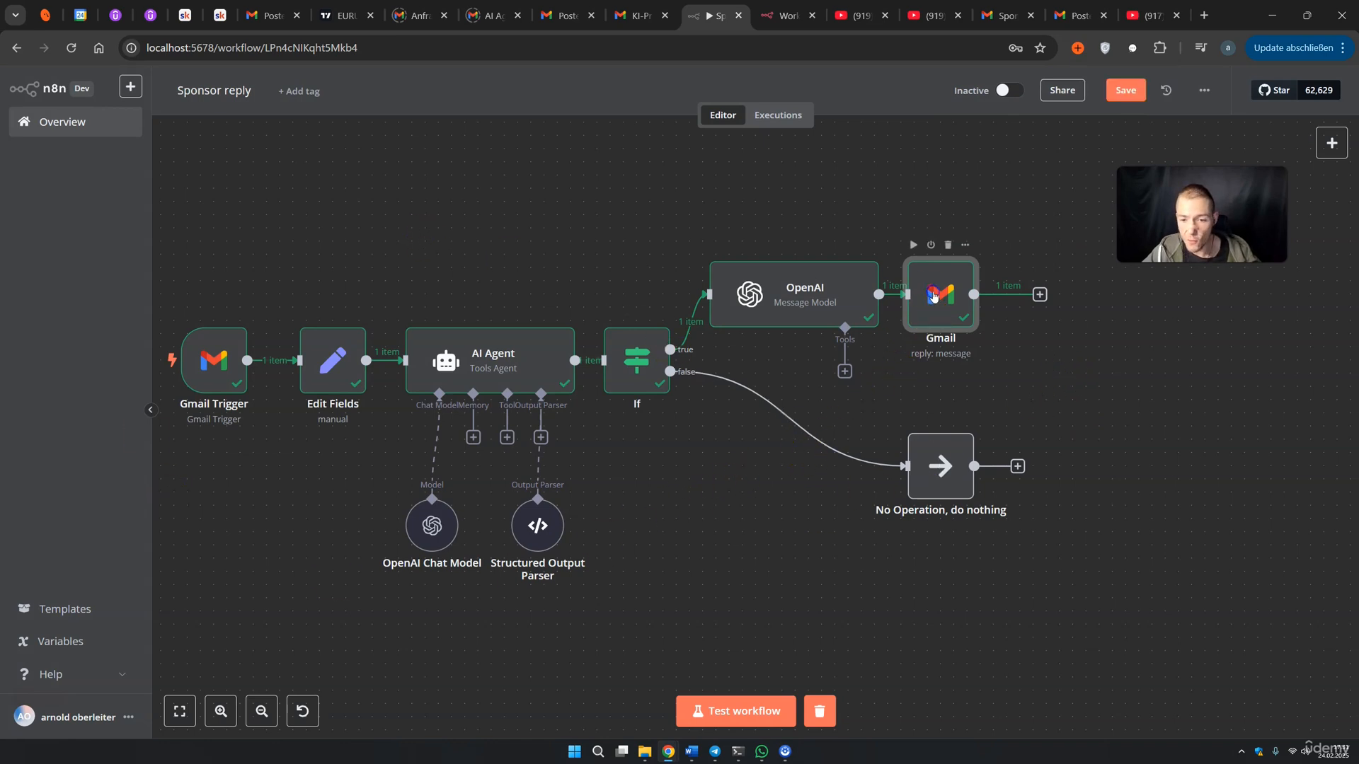
pyautogui.click(549, 242)
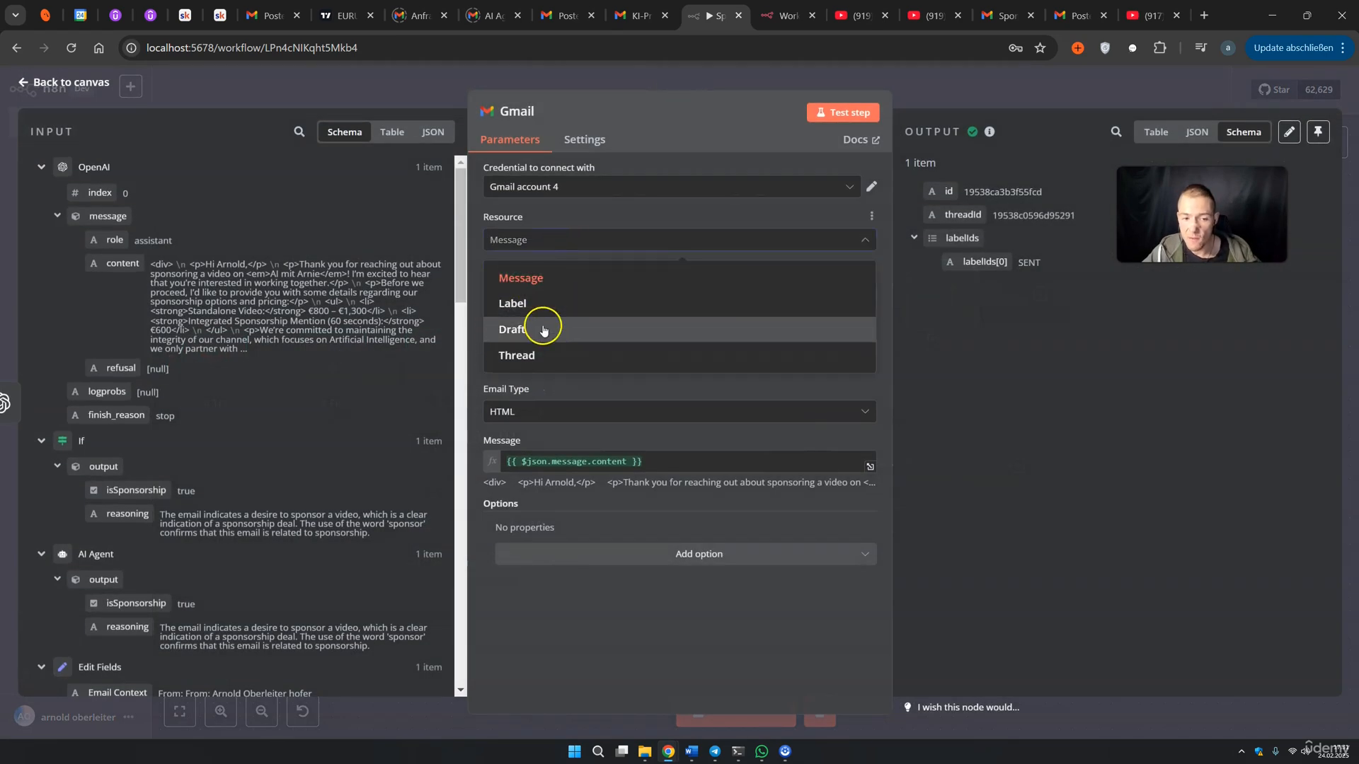
pyautogui.click(967, 106)
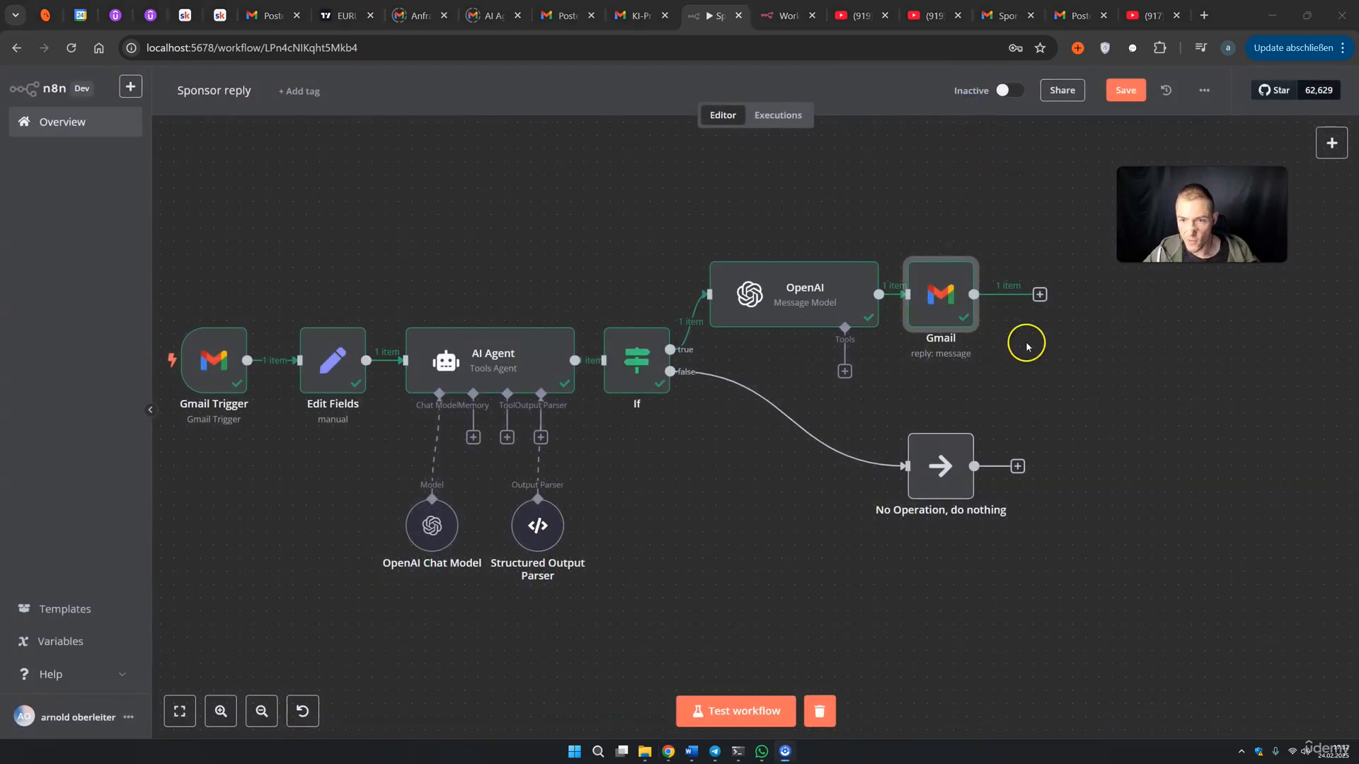
pyautogui.click(1008, 91)
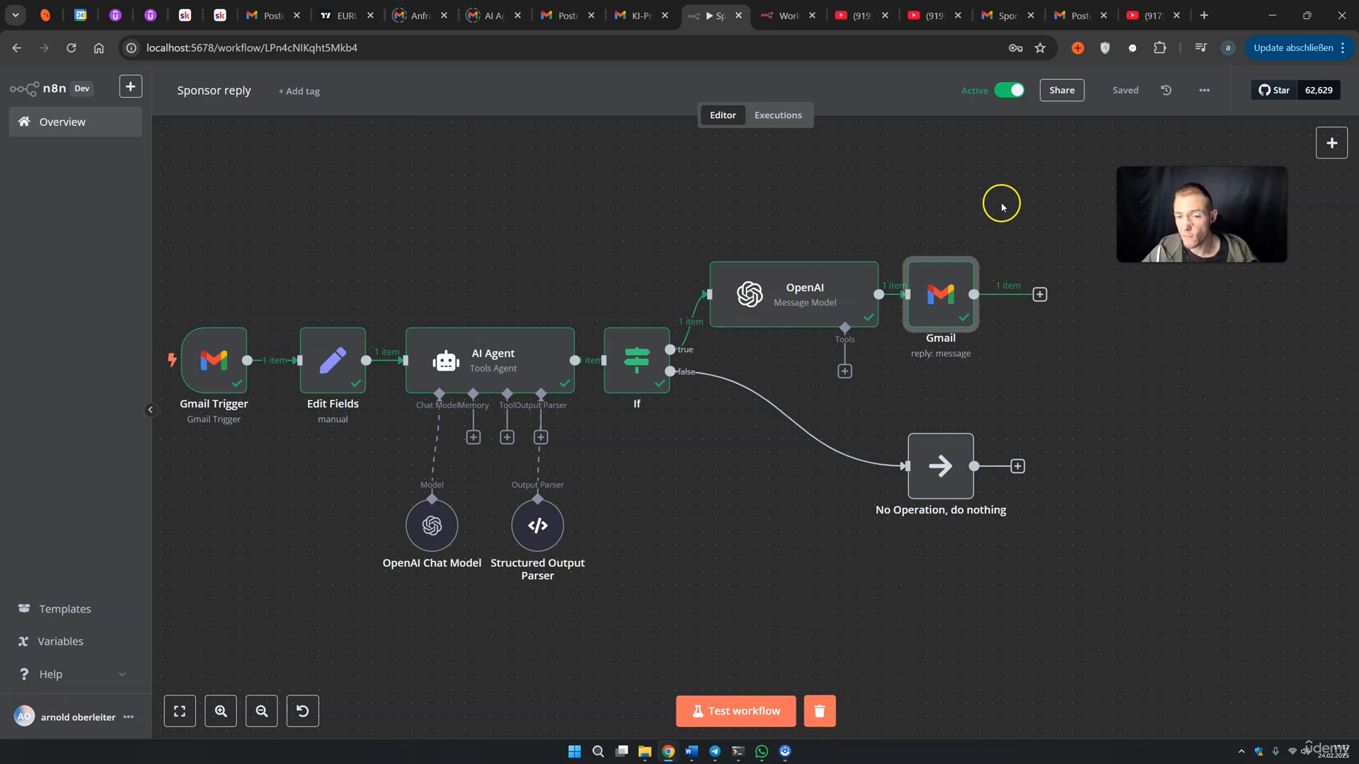
# Send a non-sponsorship test email from Gmail to the monitored address, with a greeting as subject and the body "I love your course"
pyautogui.click(1007, 14)
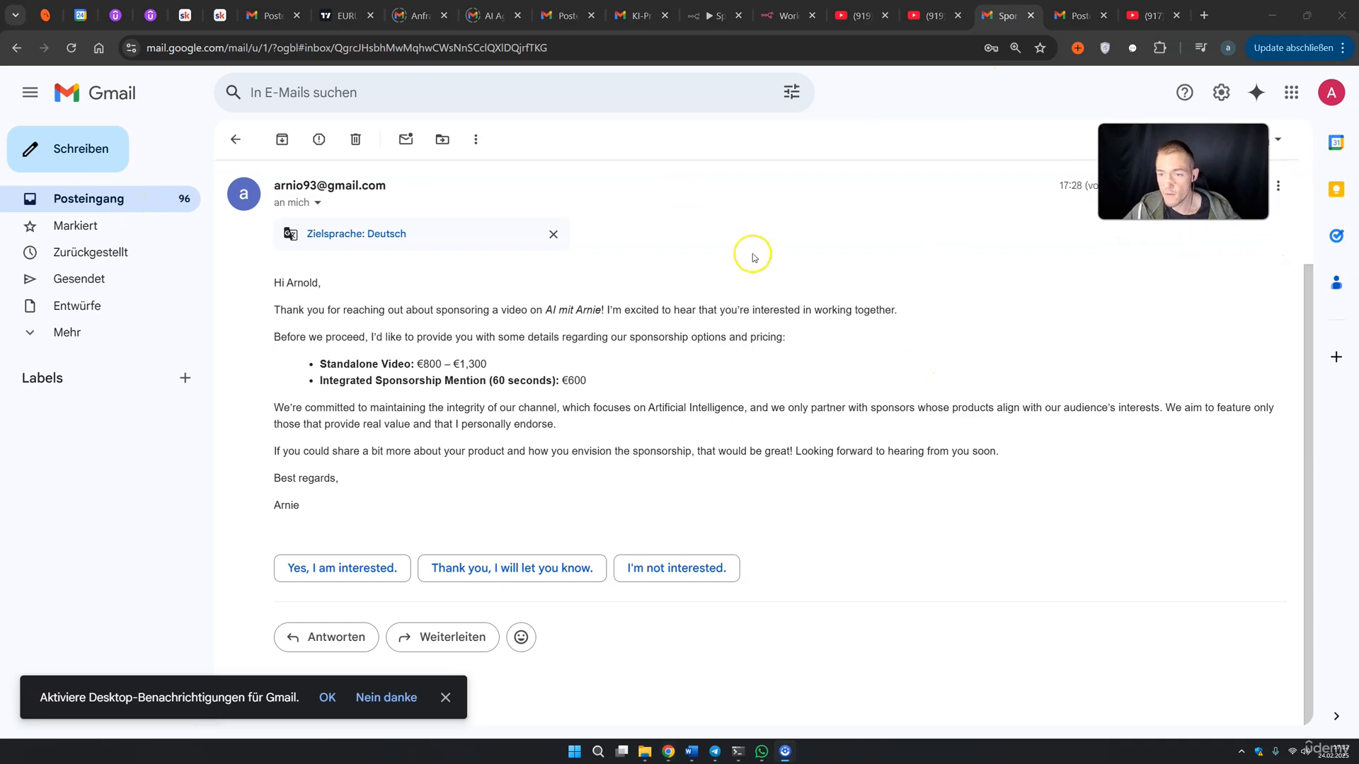
pyautogui.click(67, 160)
pyautogui.write('a')
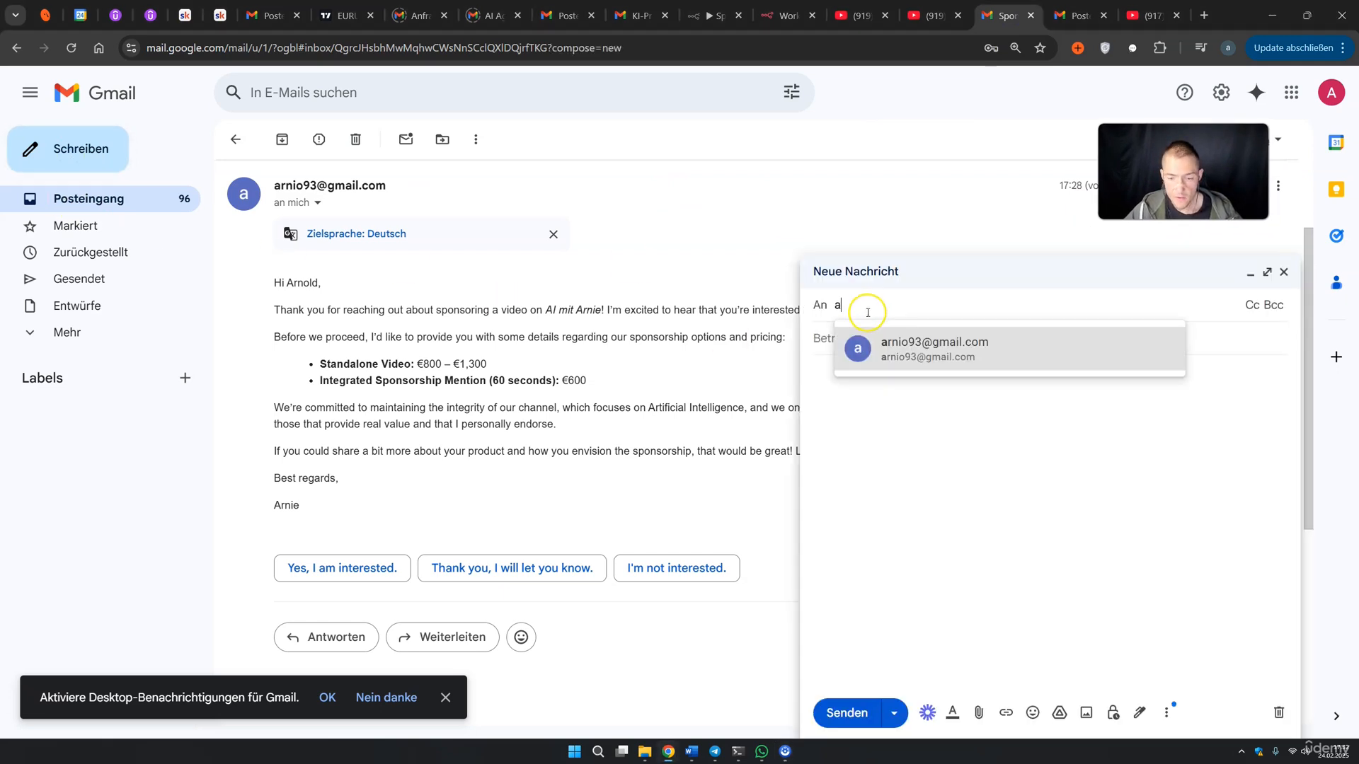
pyautogui.click(923, 359)
pyautogui.click(919, 354)
pyautogui.write('Hey Arnie')
pyautogui.moveTo(865, 338); pyautogui.dragTo(797, 339)
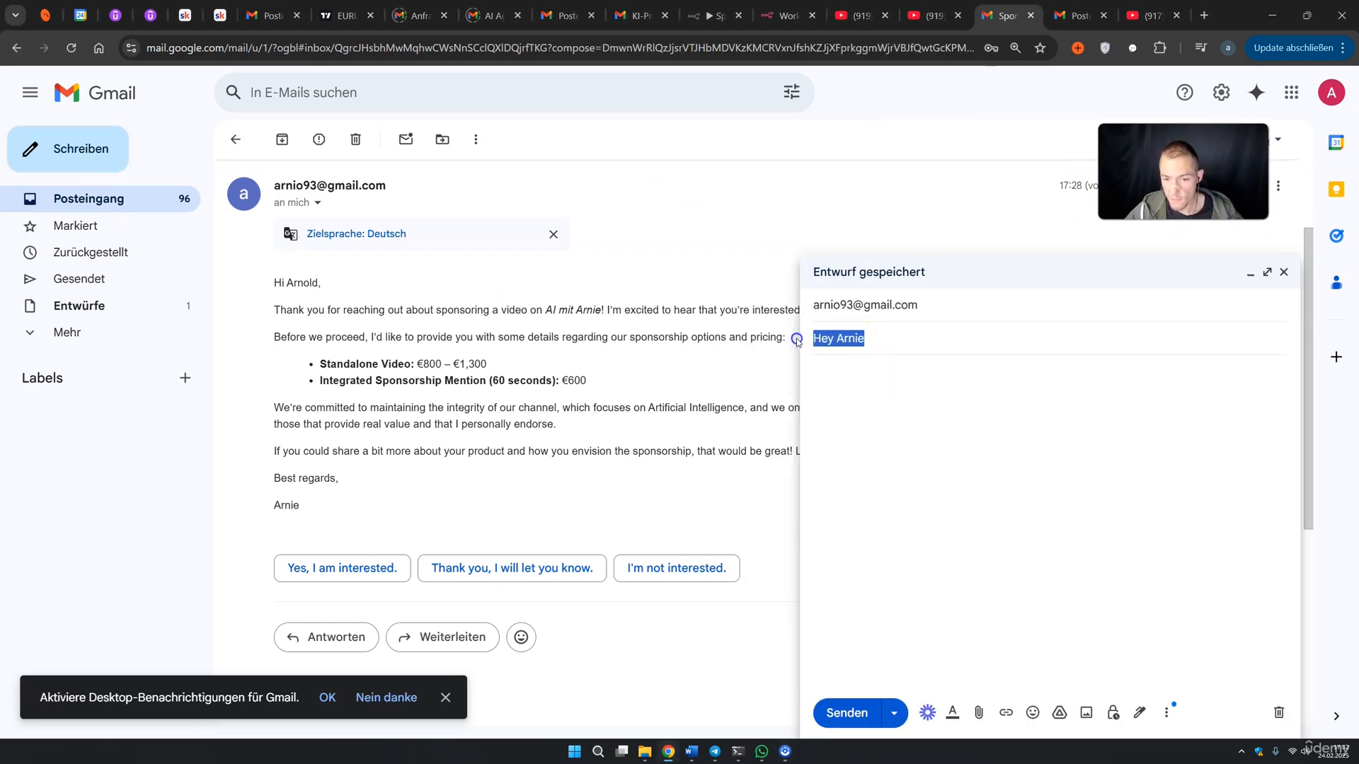
pyautogui.click(861, 369)
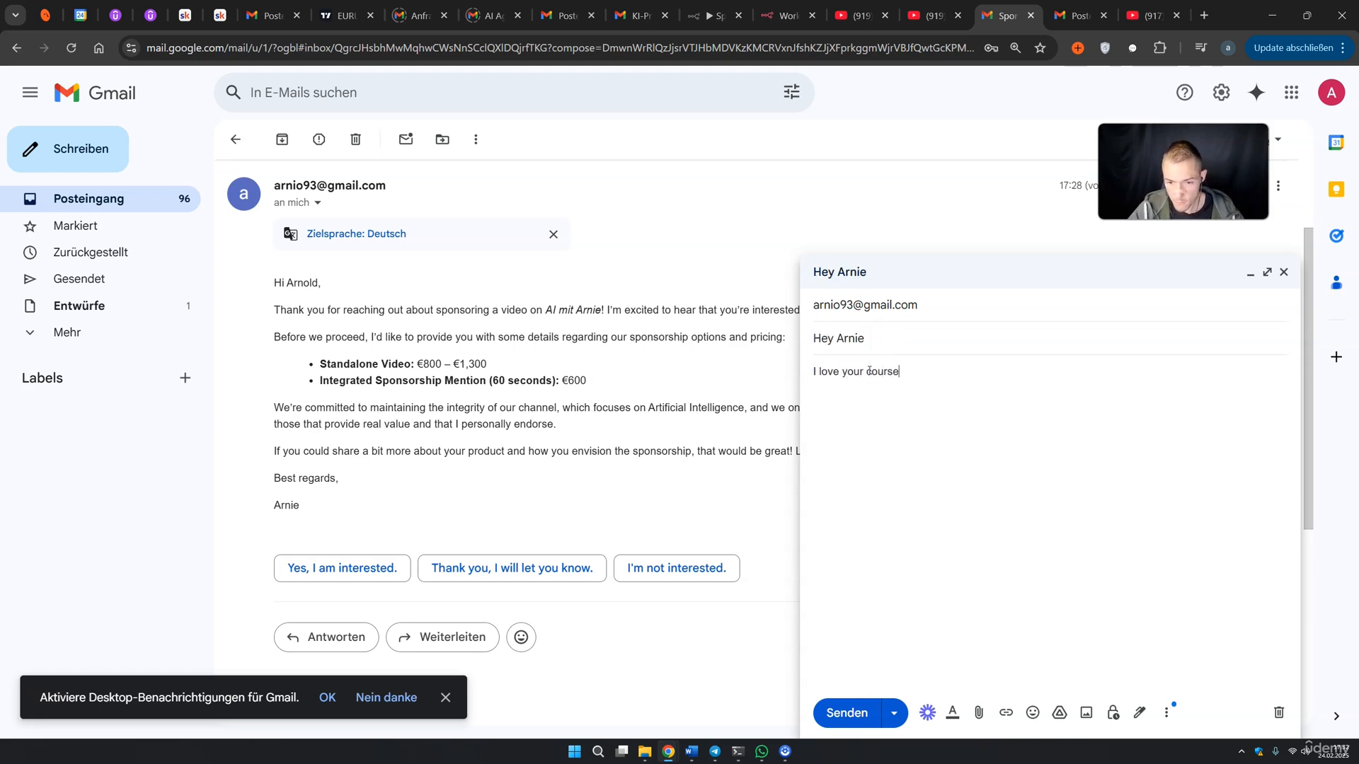
pyautogui.click(863, 716)
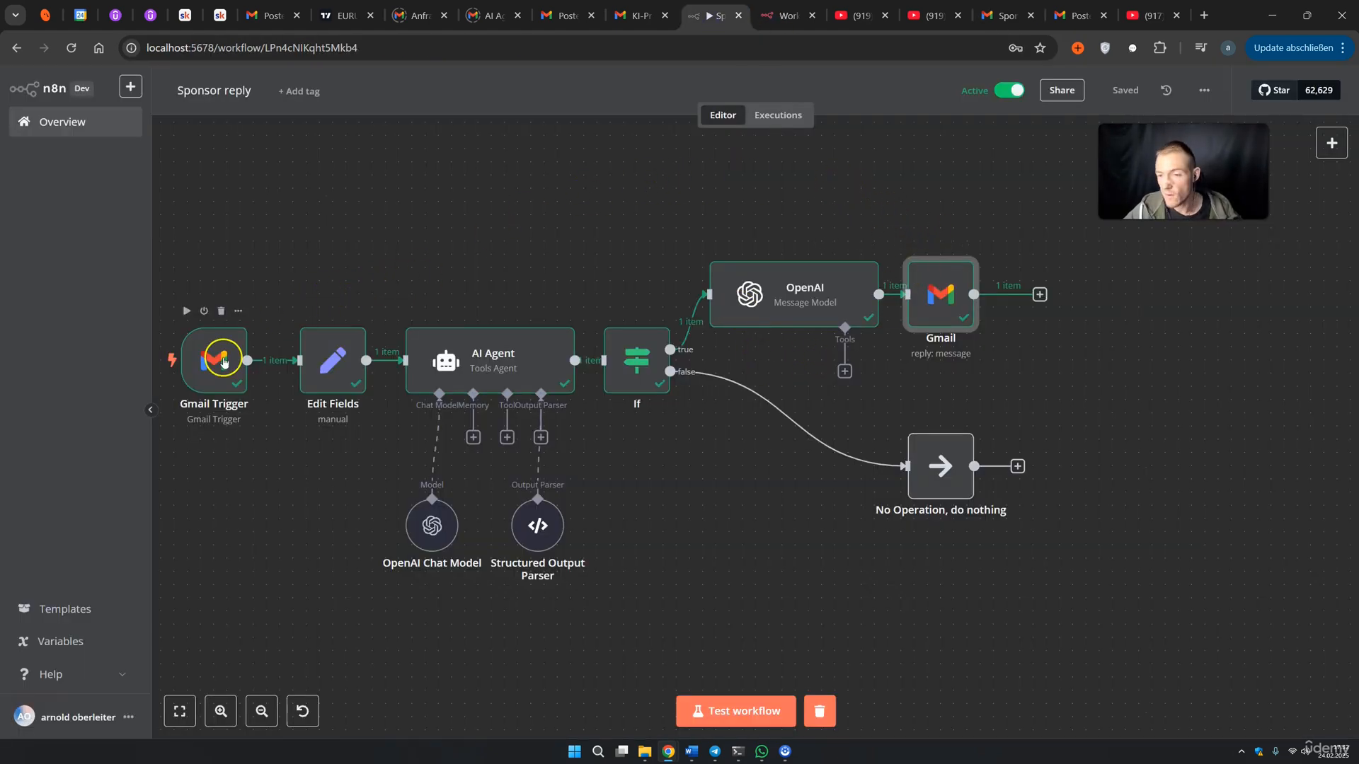
# Check the Gmail Trigger's poll interval in n8n and inspect which branch the latest workflow execution took
pyautogui.doubleClick(224, 362)
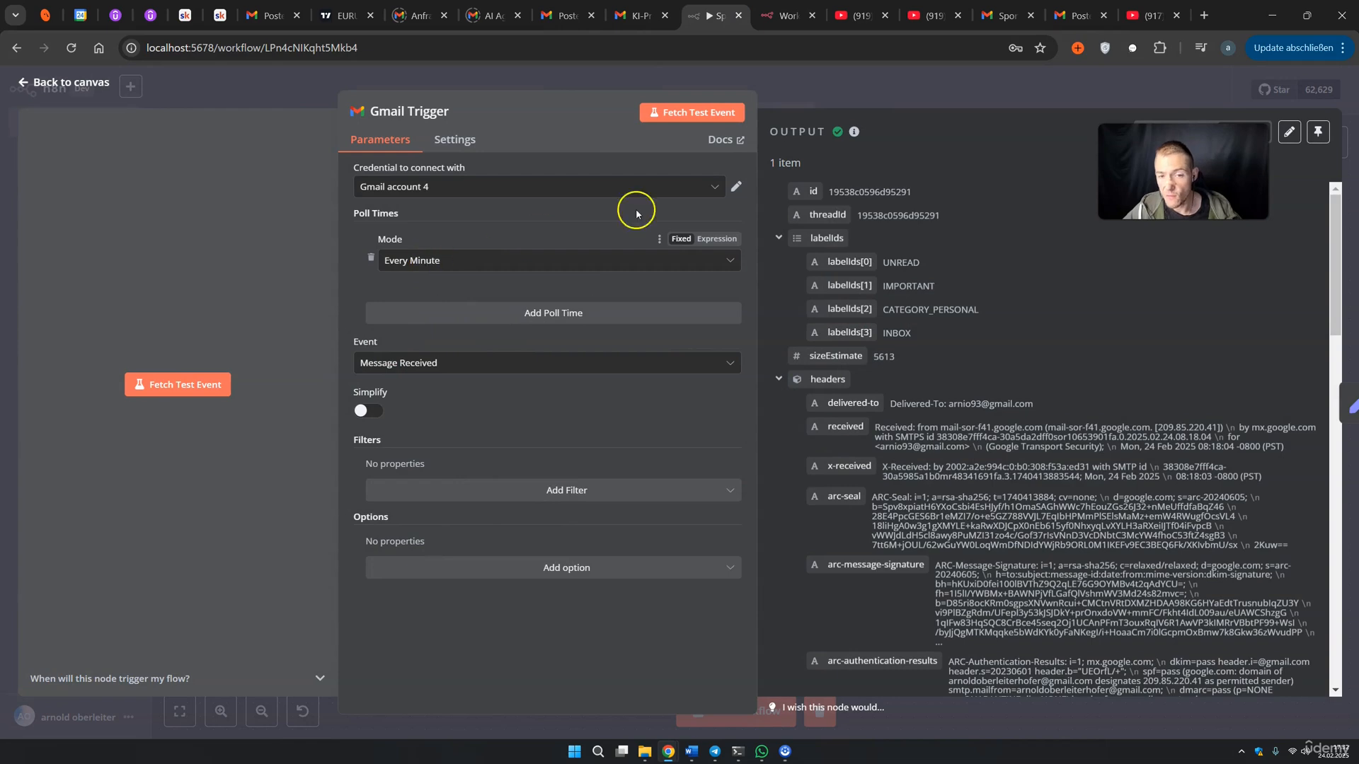
pyautogui.click(872, 100)
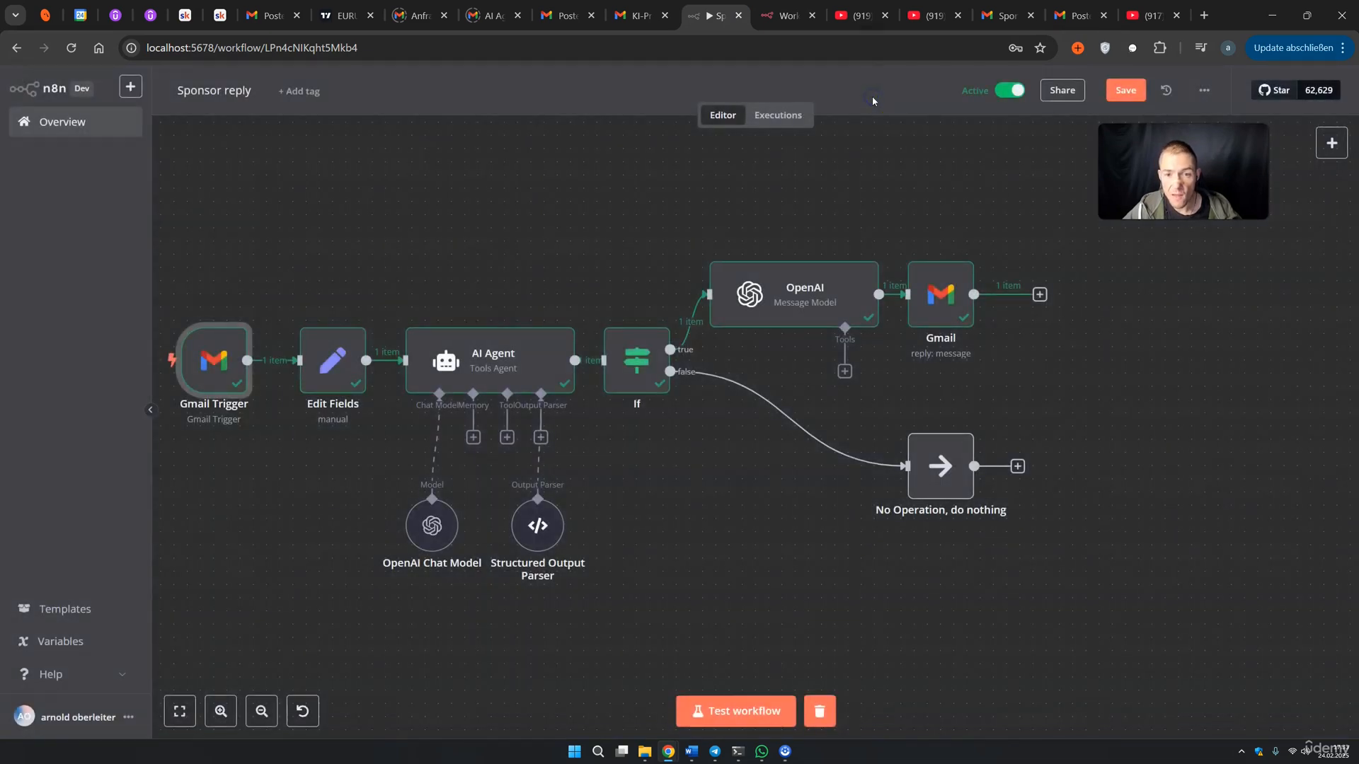
pyautogui.click(777, 119)
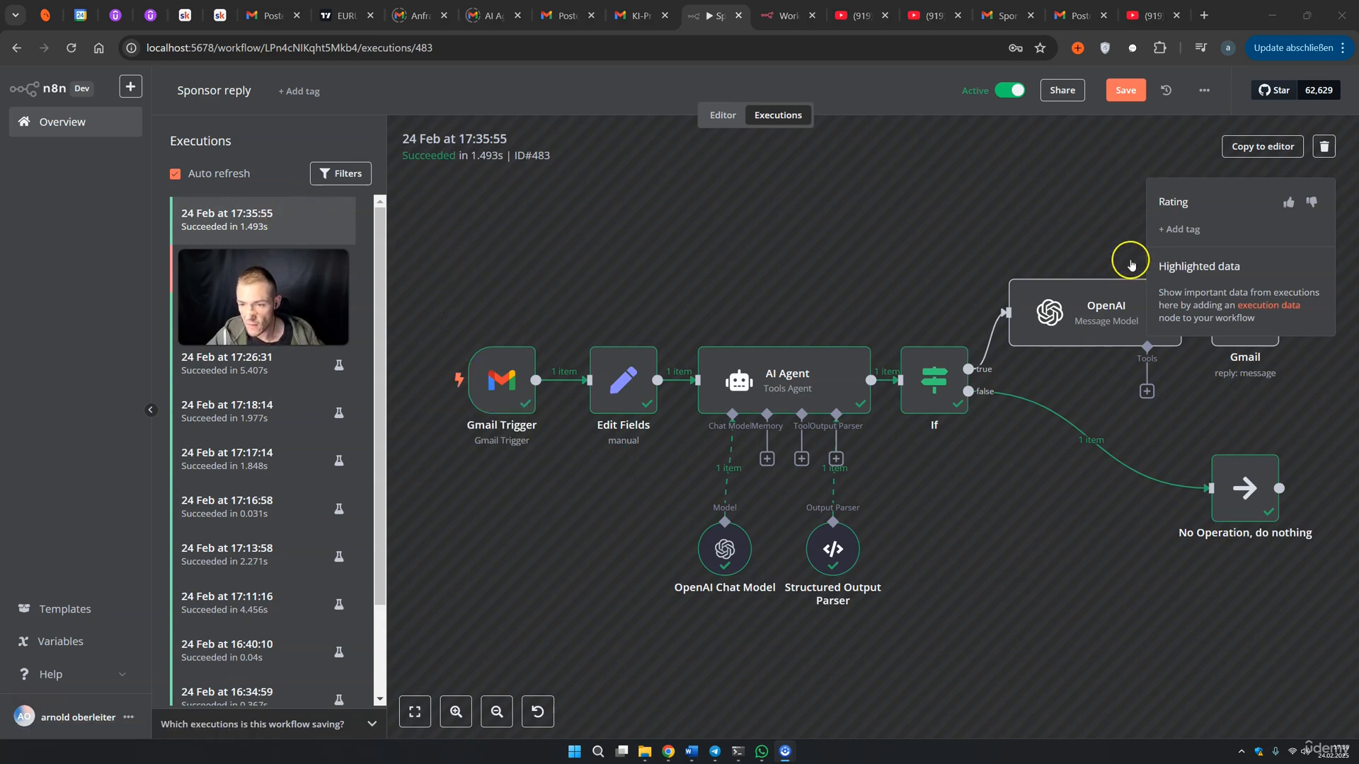
pyautogui.click(501, 382)
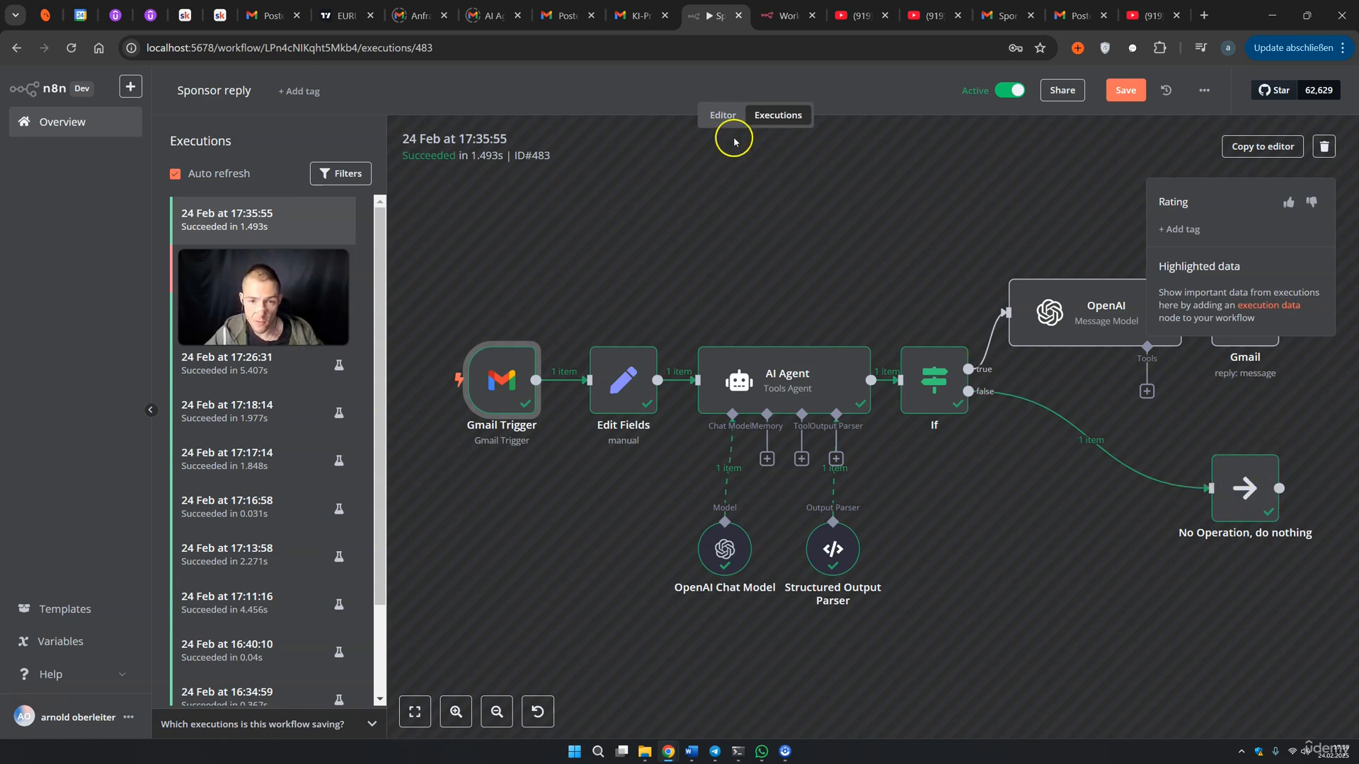
pyautogui.click(722, 116)
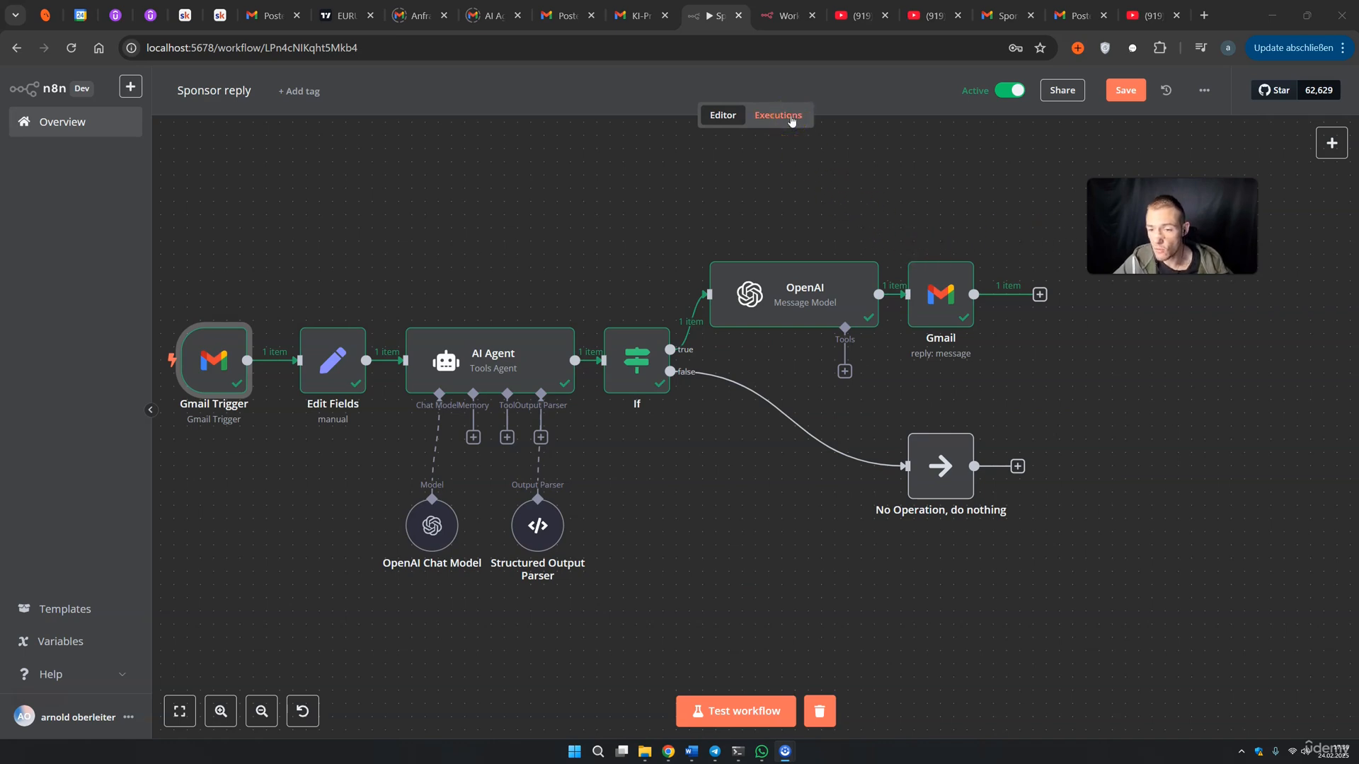
# Start a new message in Gmail to the monitored address with the subject "Sponsor"
pyautogui.click(1005, 15)
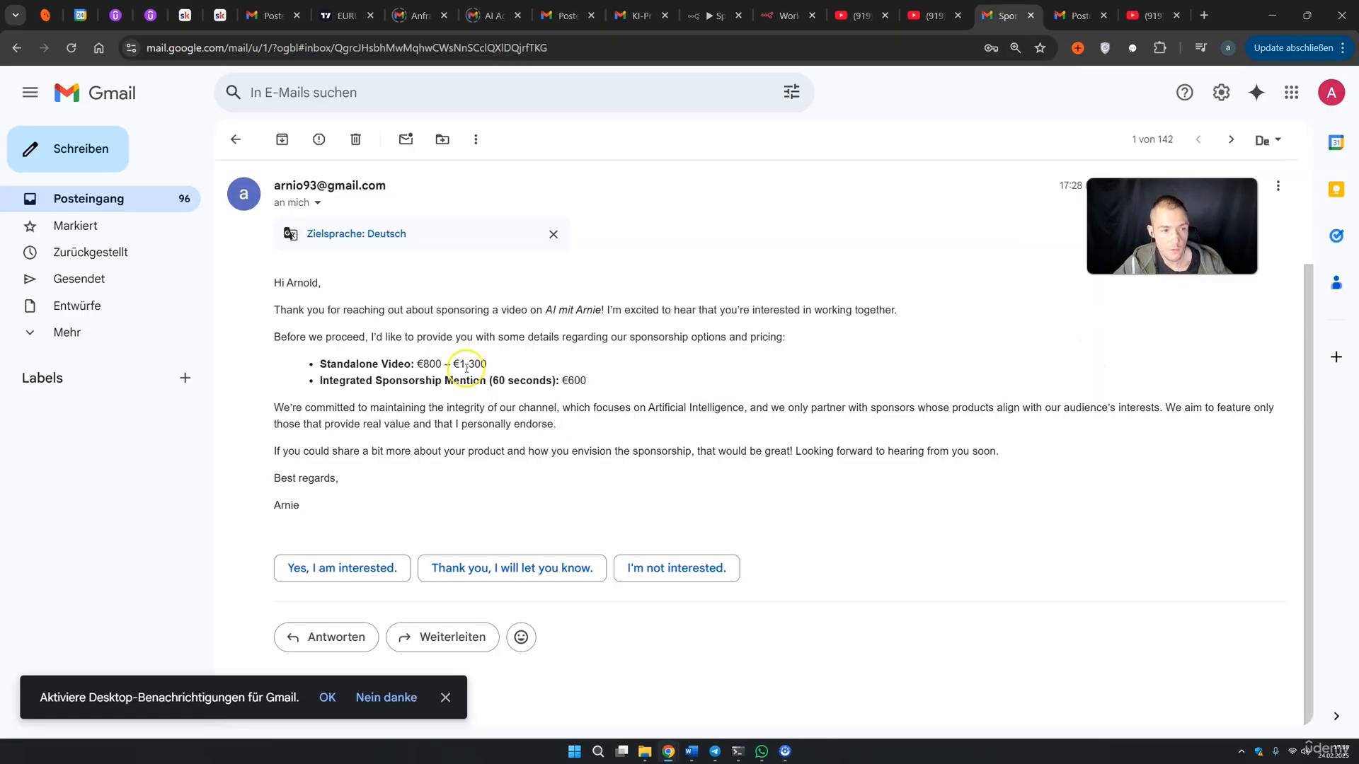
pyautogui.click(100, 150)
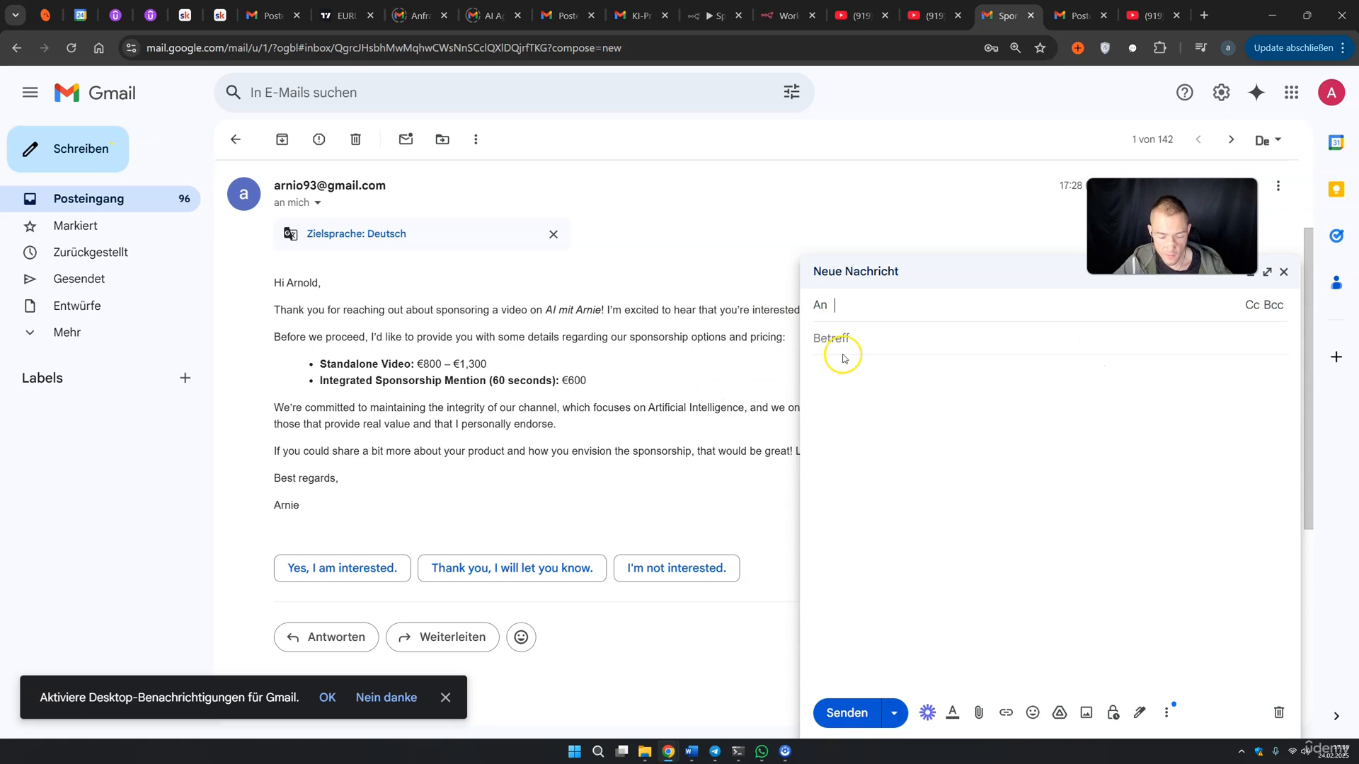
pyautogui.hotkey('ctrl', 'v')
pyautogui.press('Tab')
pyautogui.write('Spons')
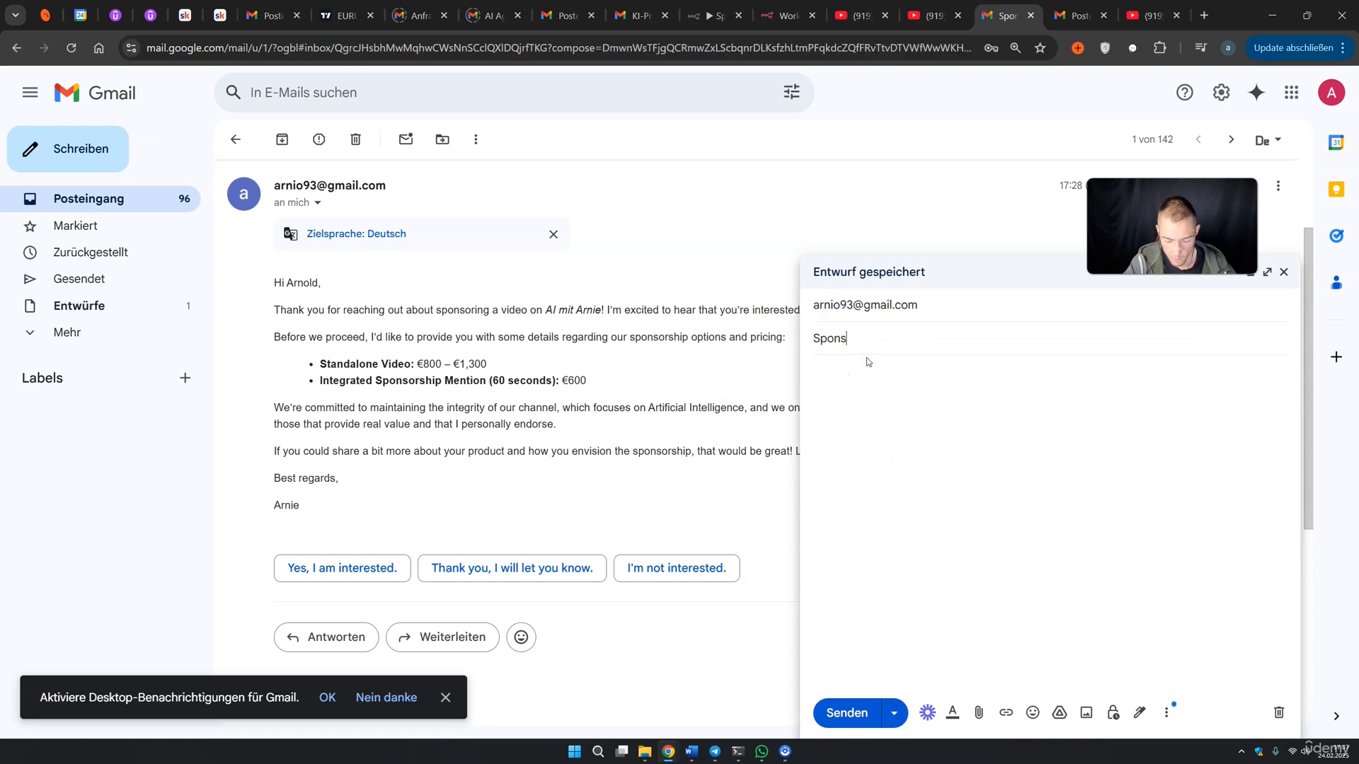
pyautogui.write('or')
pyautogui.press('Tab')
# Greet the recipient, write "i wanted to sponsor a video. I sell green Pencils for Women over 60.", sign off with "Best" and a name, and send
pyautogui.write('Hey ')
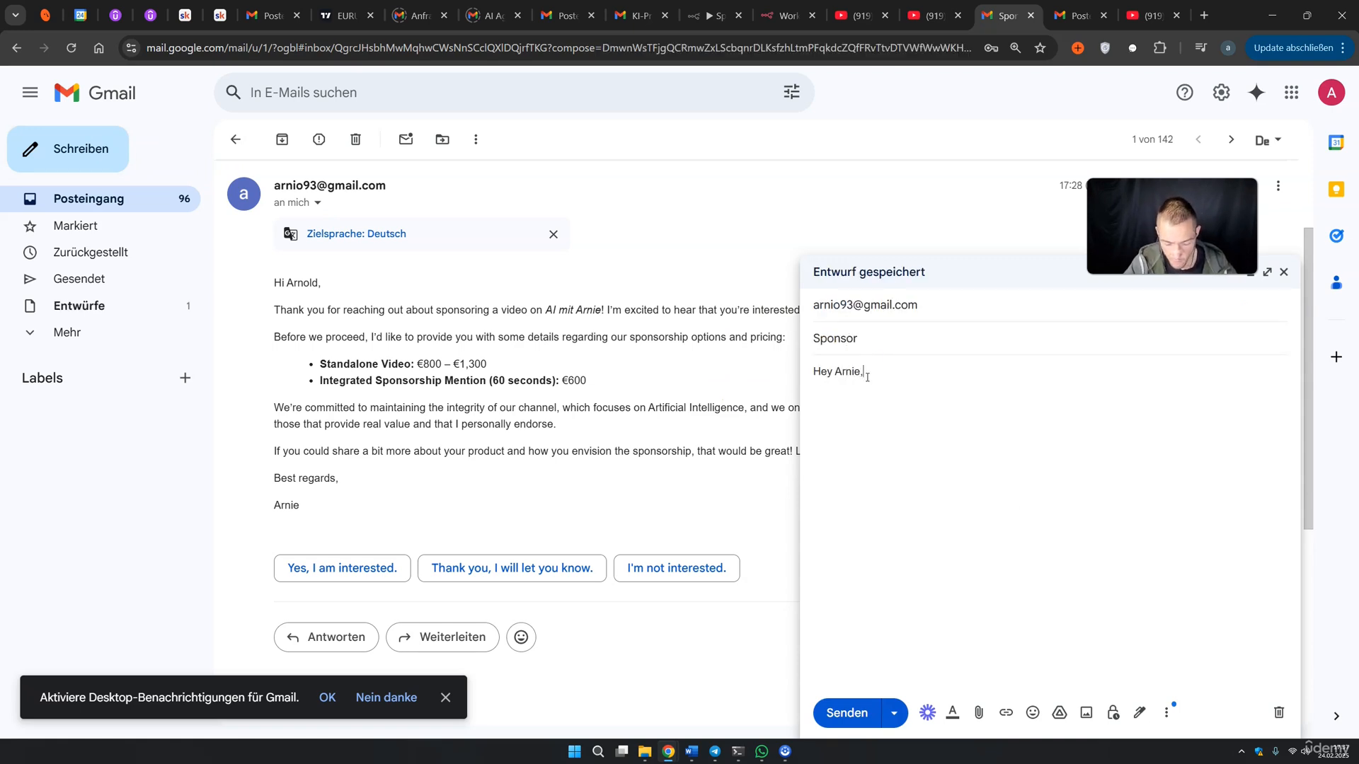
pyautogui.write('Arnie, i wanted t')
pyautogui.press('BackSpace')
pyautogui.write('d to')
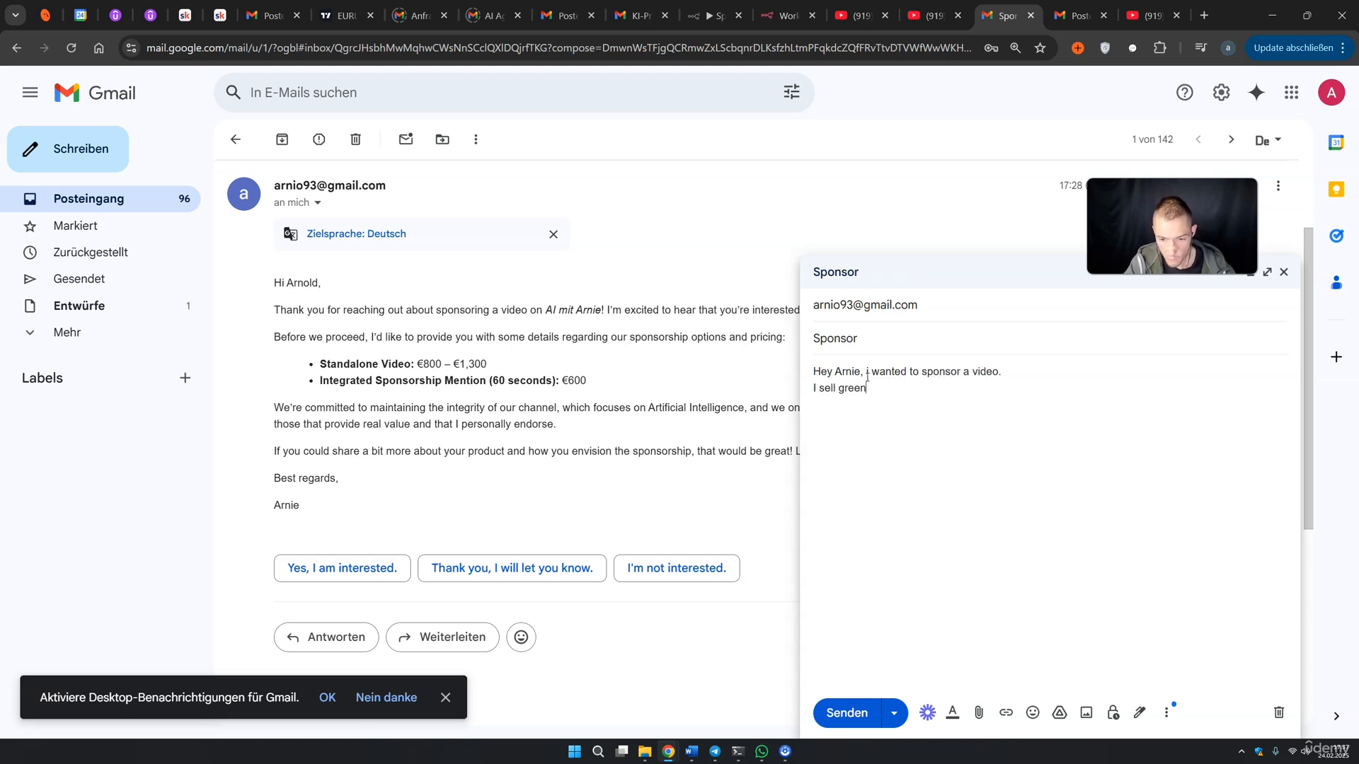
pyautogui.write('Pencils')
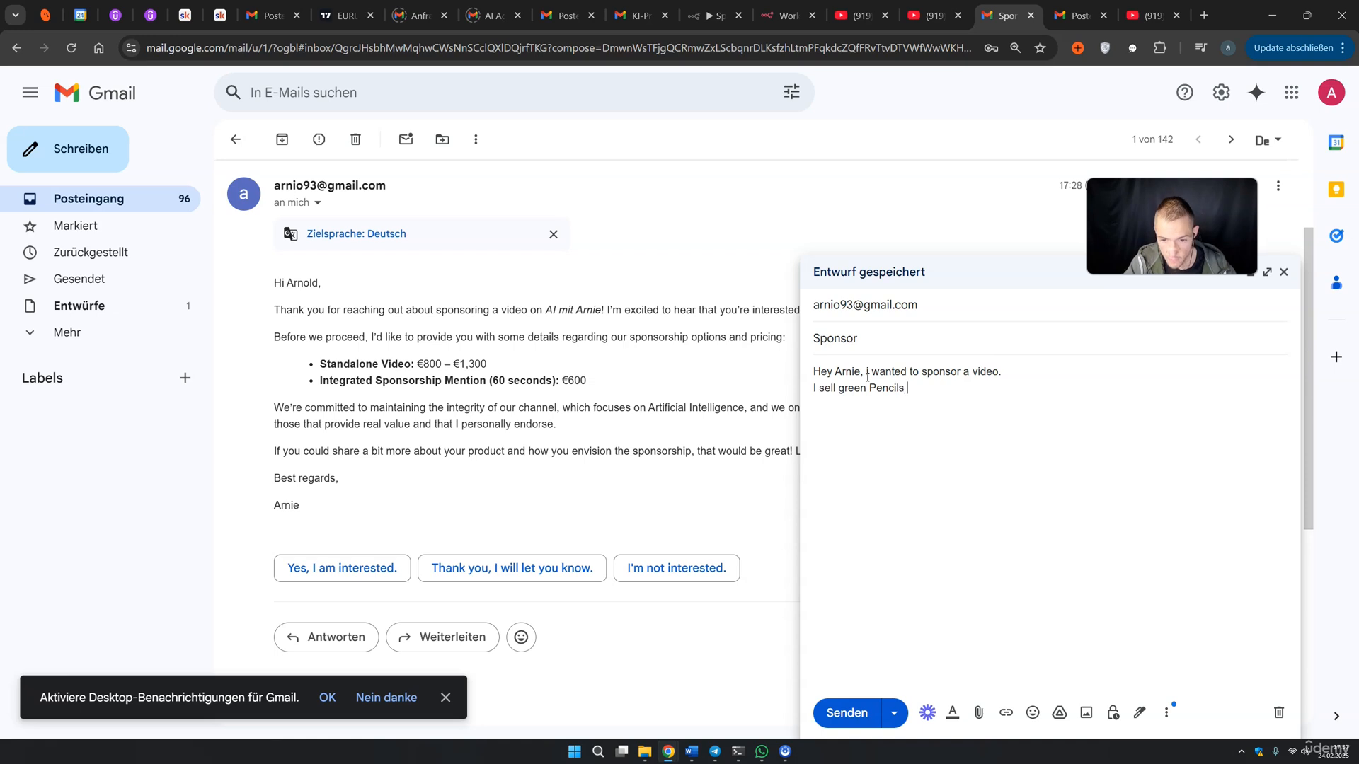
pyautogui.write(' for Women over 60.')
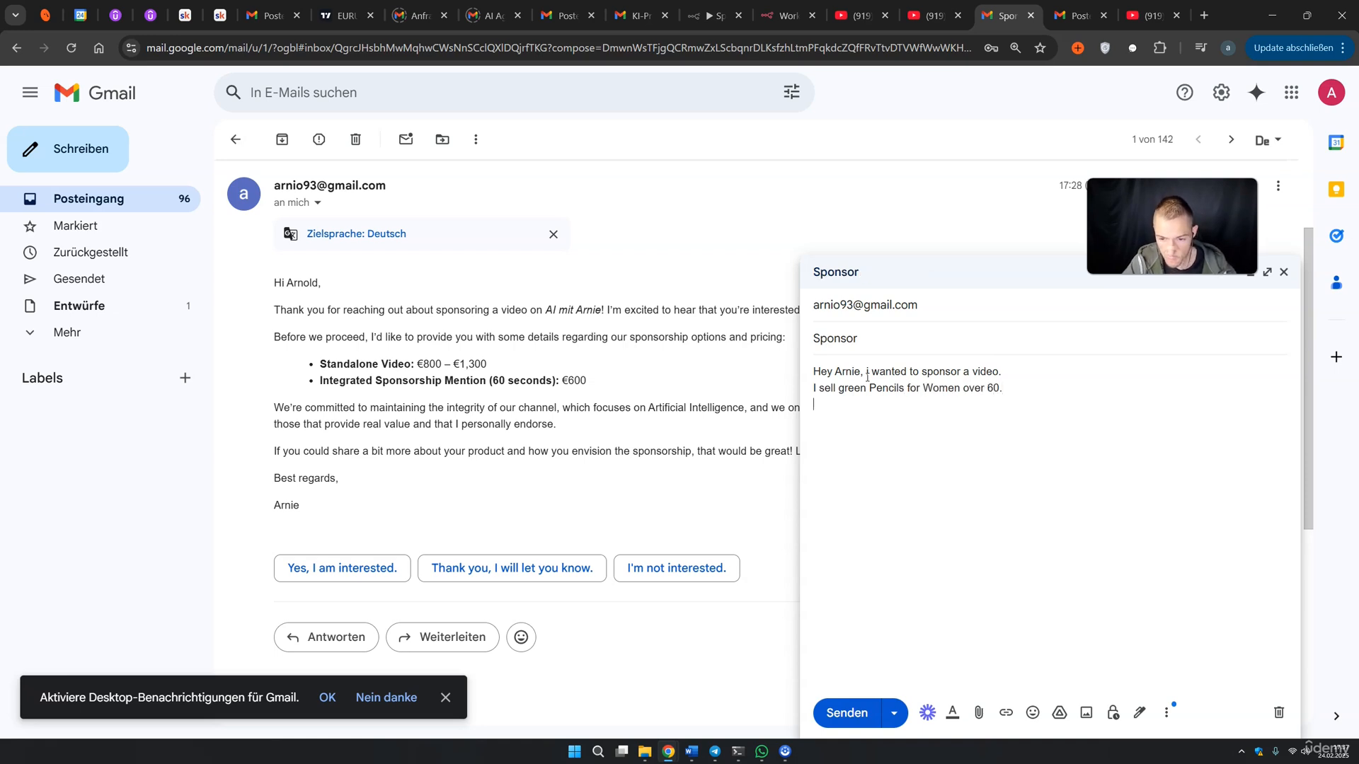
pyautogui.press('Return')
pyautogui.write('Best')
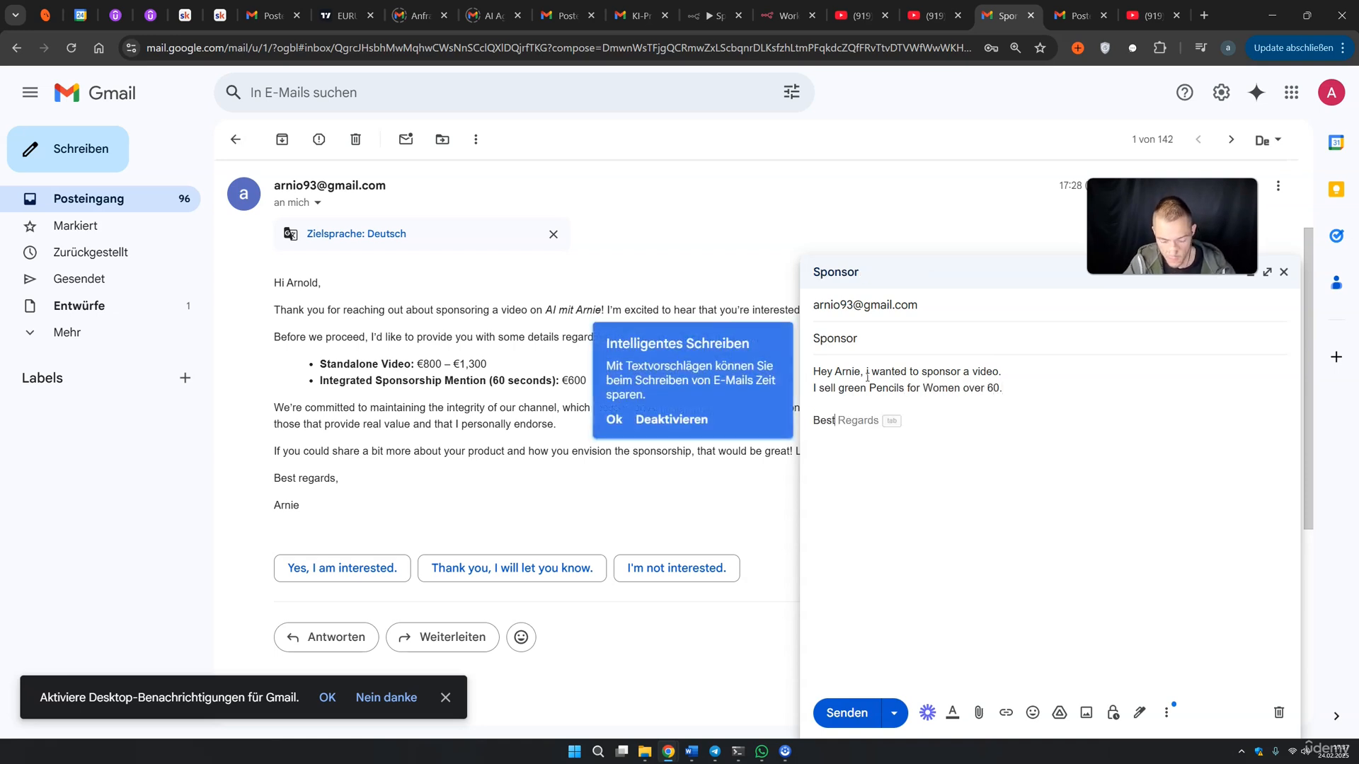
pyautogui.click(843, 713)
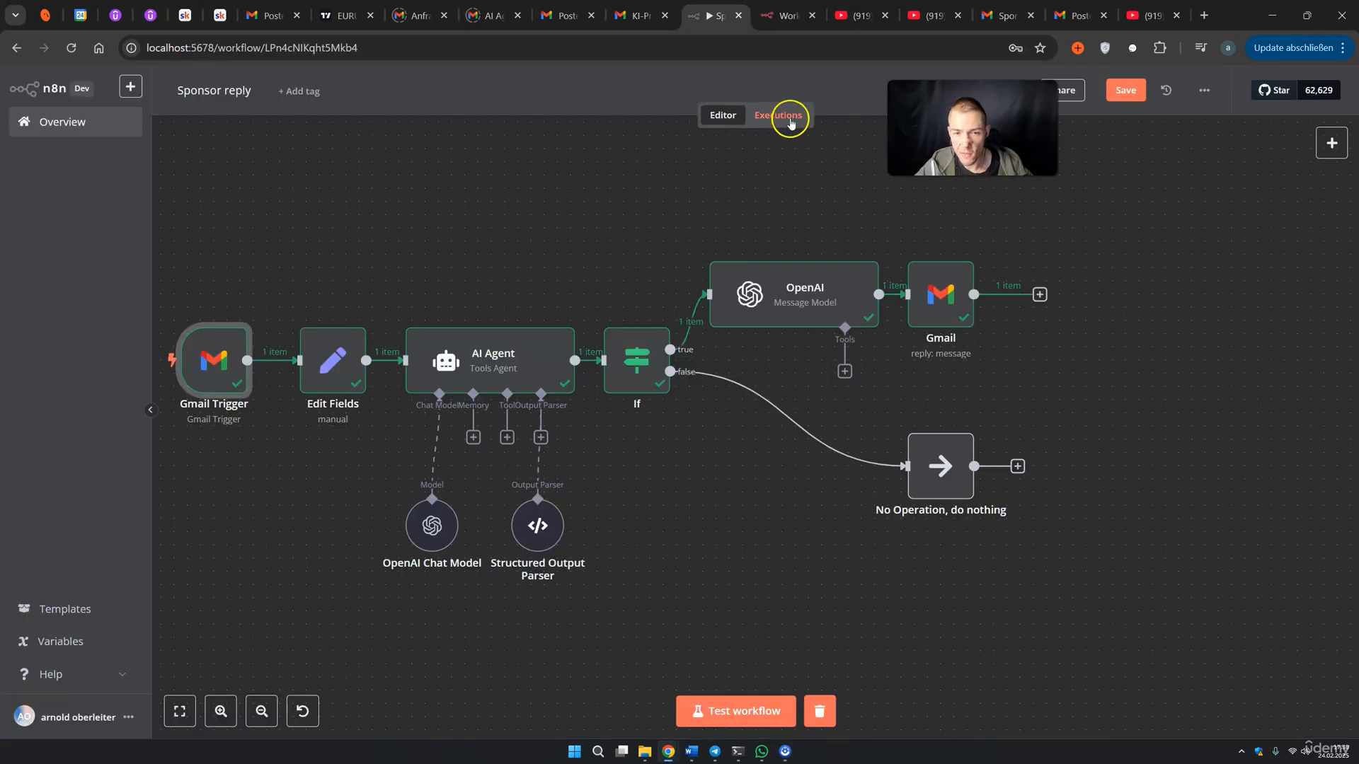
# Inspect which branch the newest Sponsor reply execution took in n8n and rate that execution positively
pyautogui.click(778, 115)
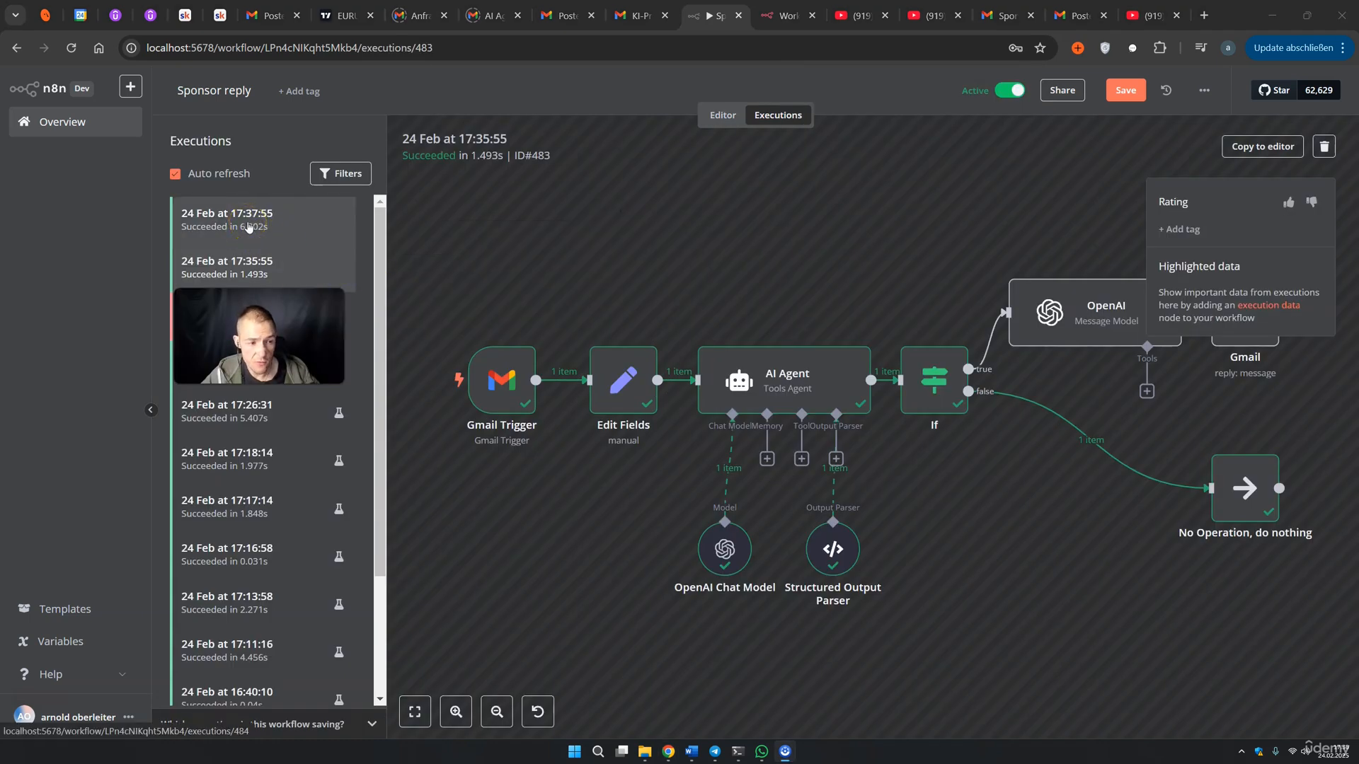
pyautogui.click(248, 227)
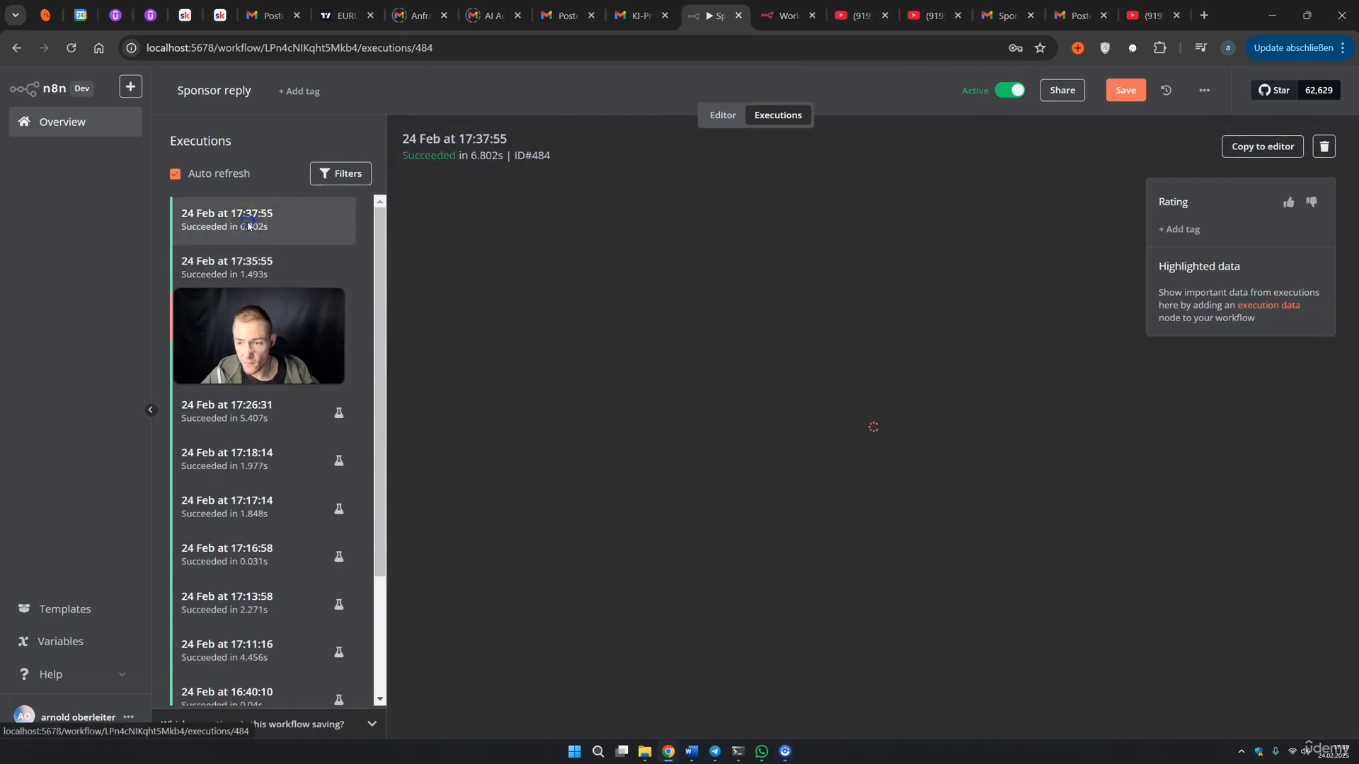
pyautogui.scroll(-2, 1029, 215)
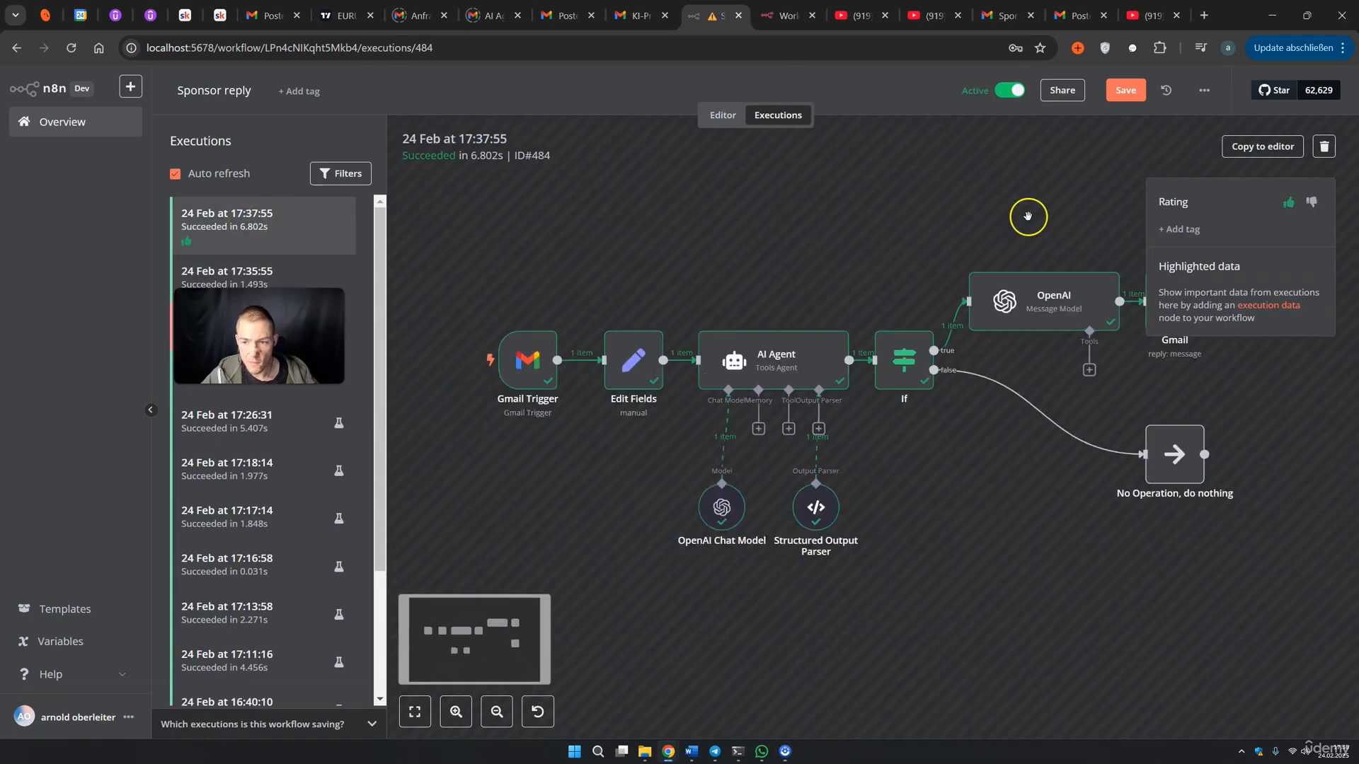
pyautogui.moveTo(1028, 215); pyautogui.dragTo(906, 223)
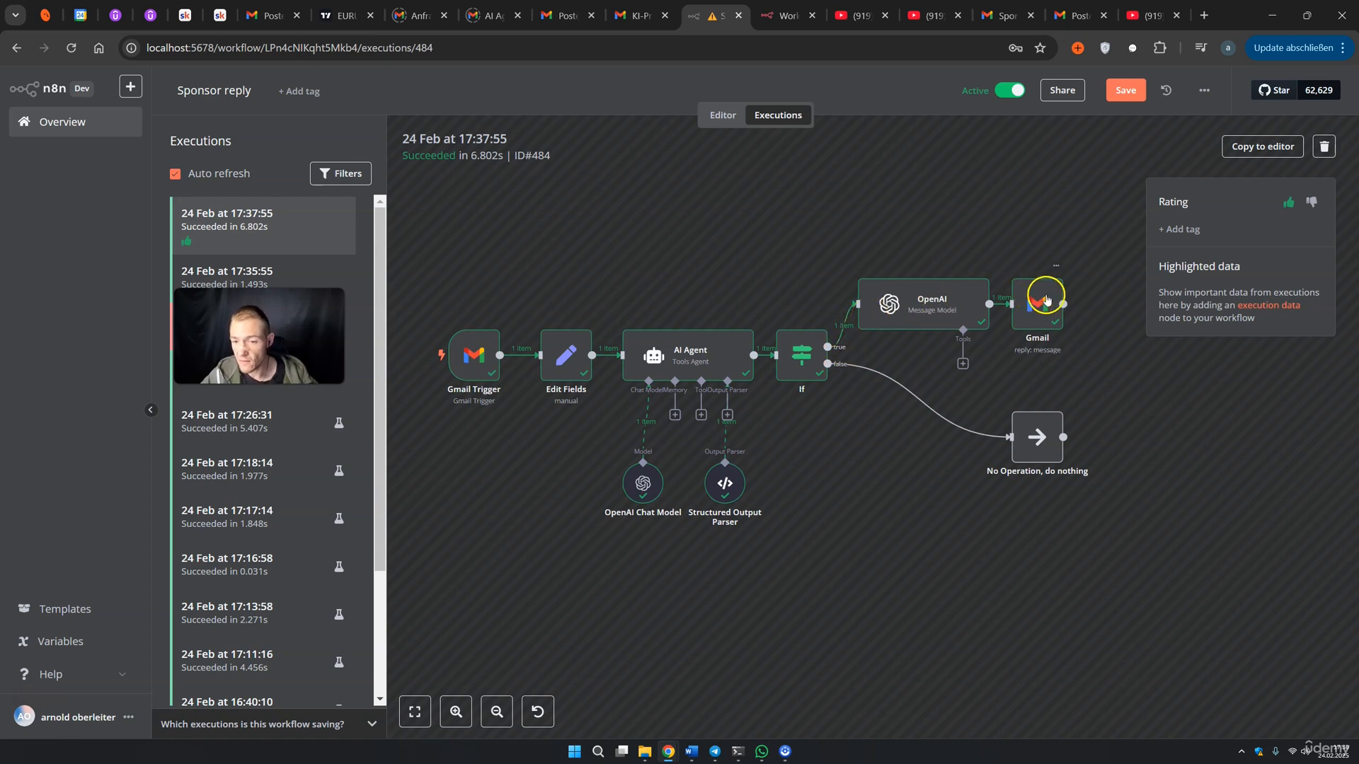
# Open the Sponsor conversation in the Gmail inbox and compare the automatic reply with the test inquiry
pyautogui.click(1008, 16)
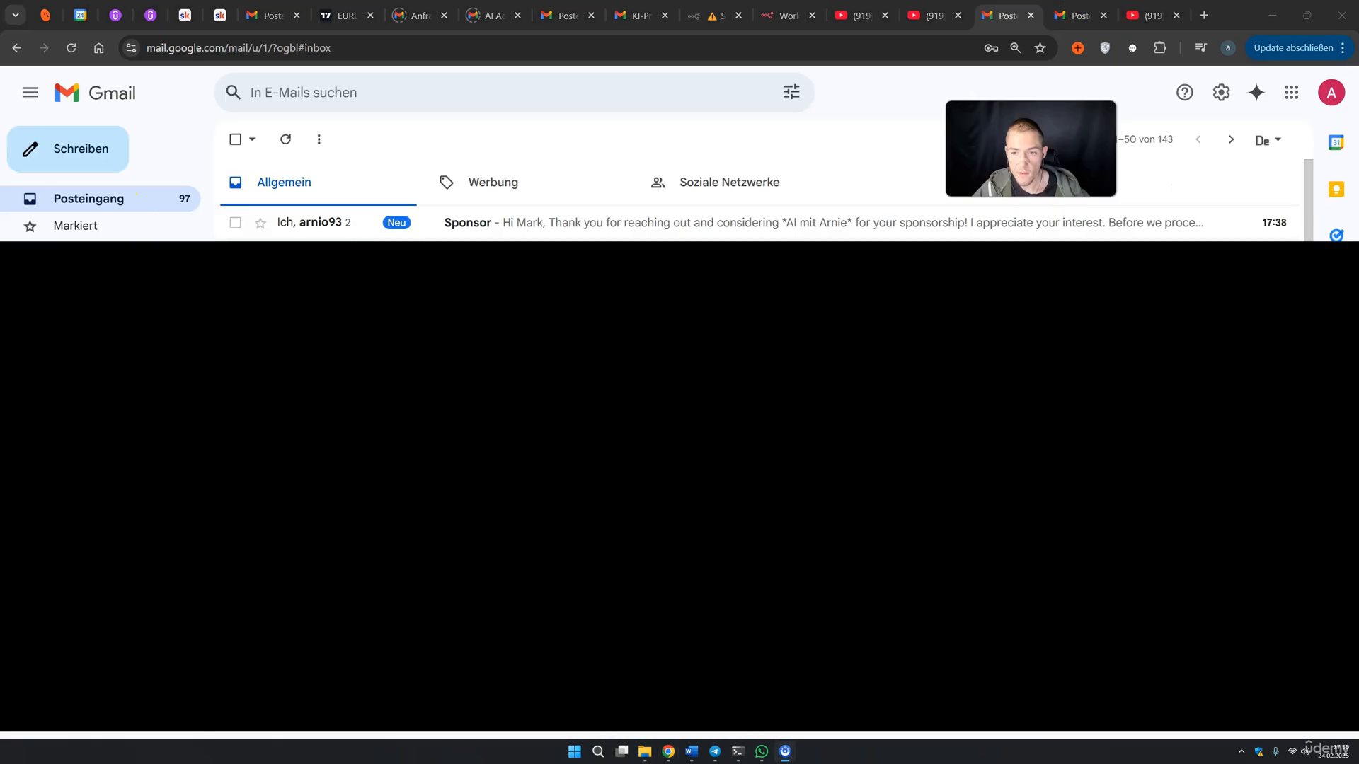
pyautogui.click(513, 225)
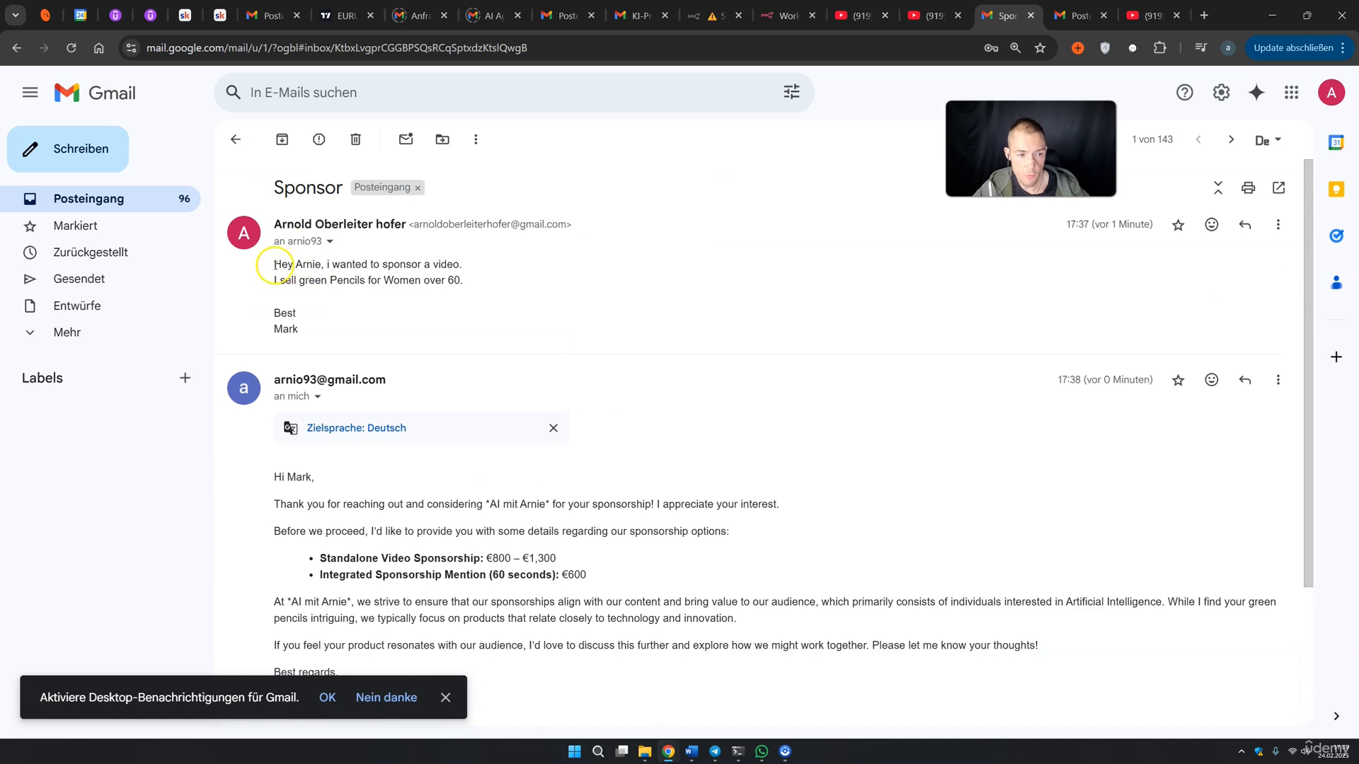
pyautogui.moveTo(274, 264); pyautogui.dragTo(463, 262)
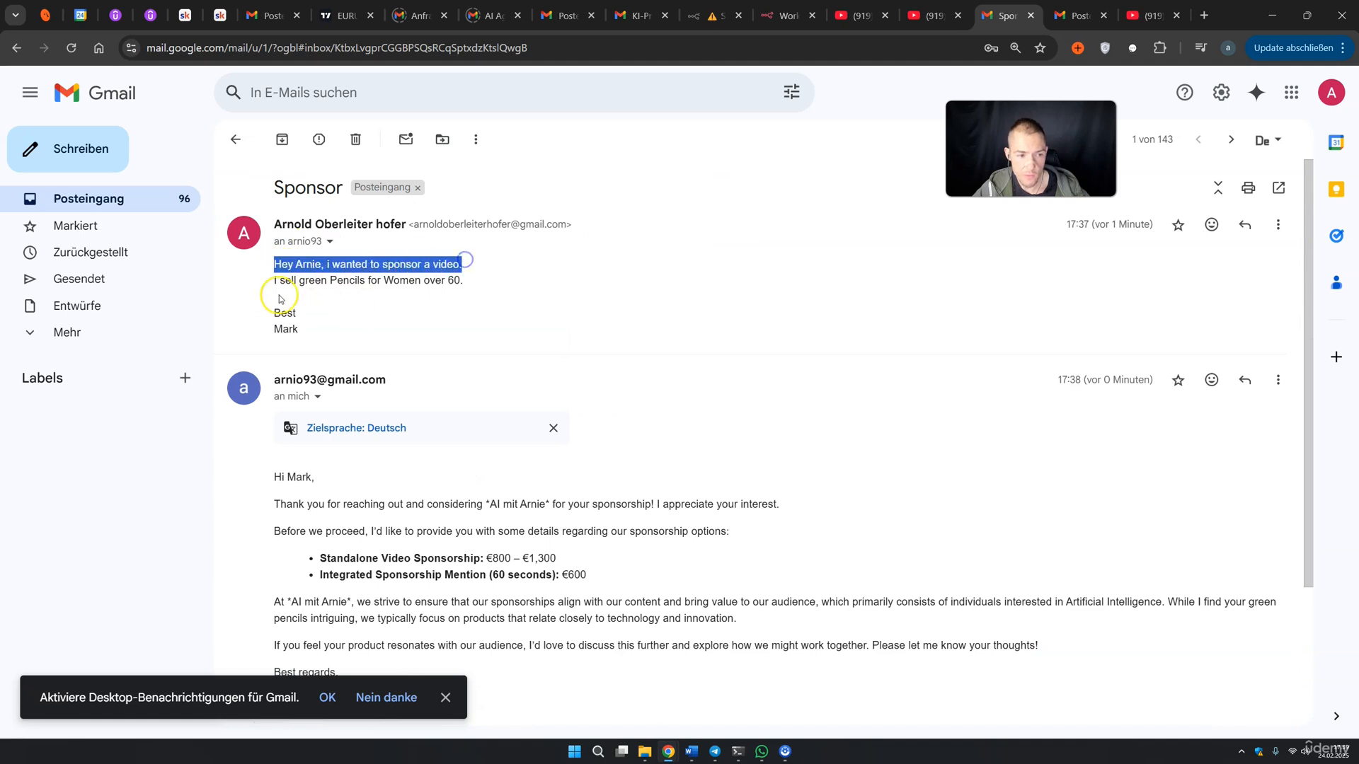
pyautogui.scroll(-3, 350, 312)
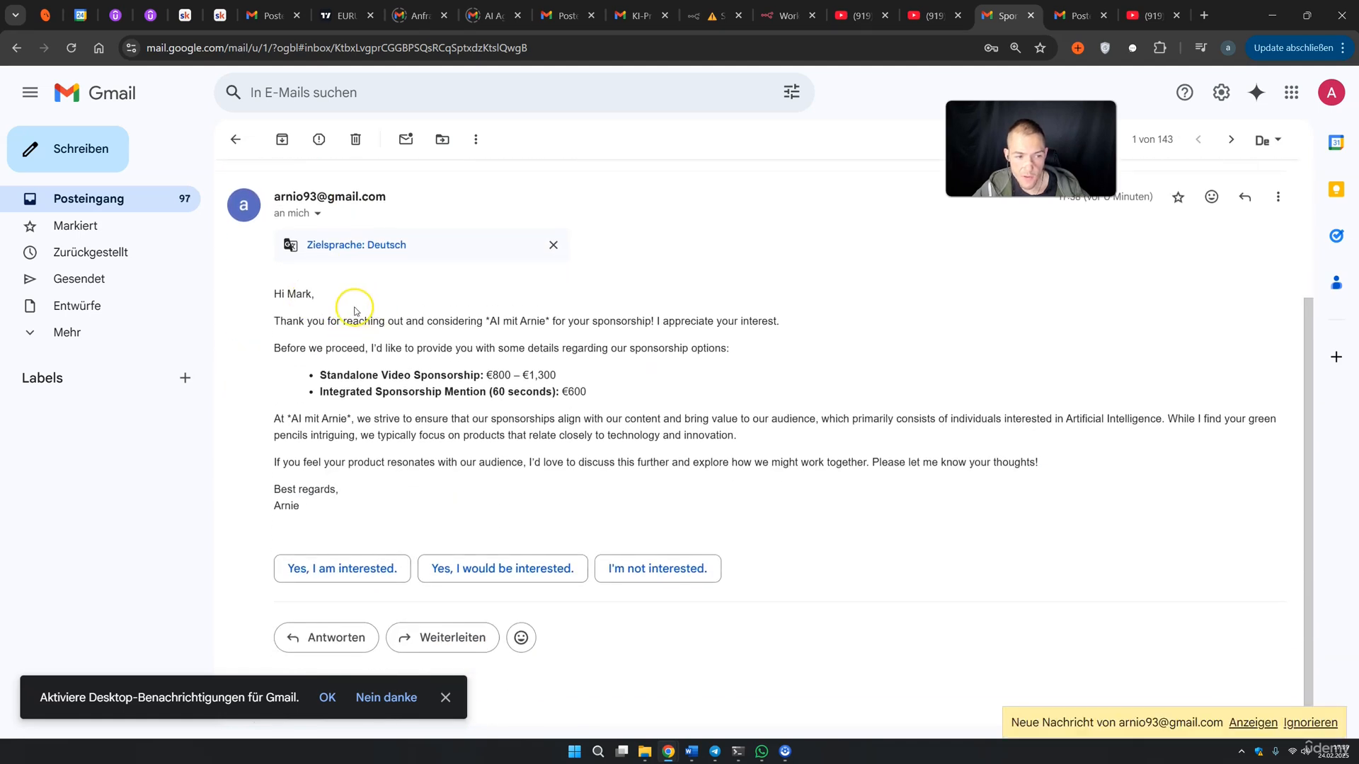
pyautogui.moveTo(276, 295); pyautogui.dragTo(401, 324)
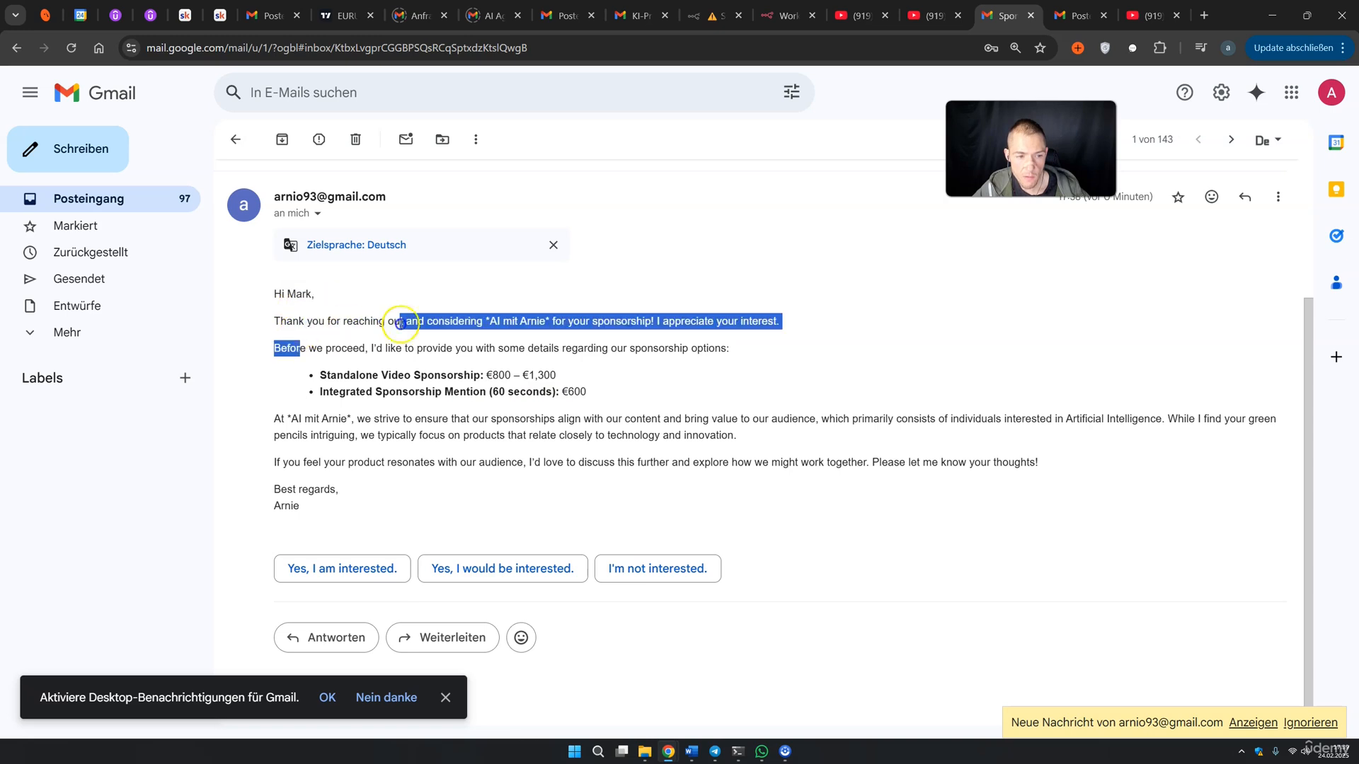
pyautogui.click(410, 345)
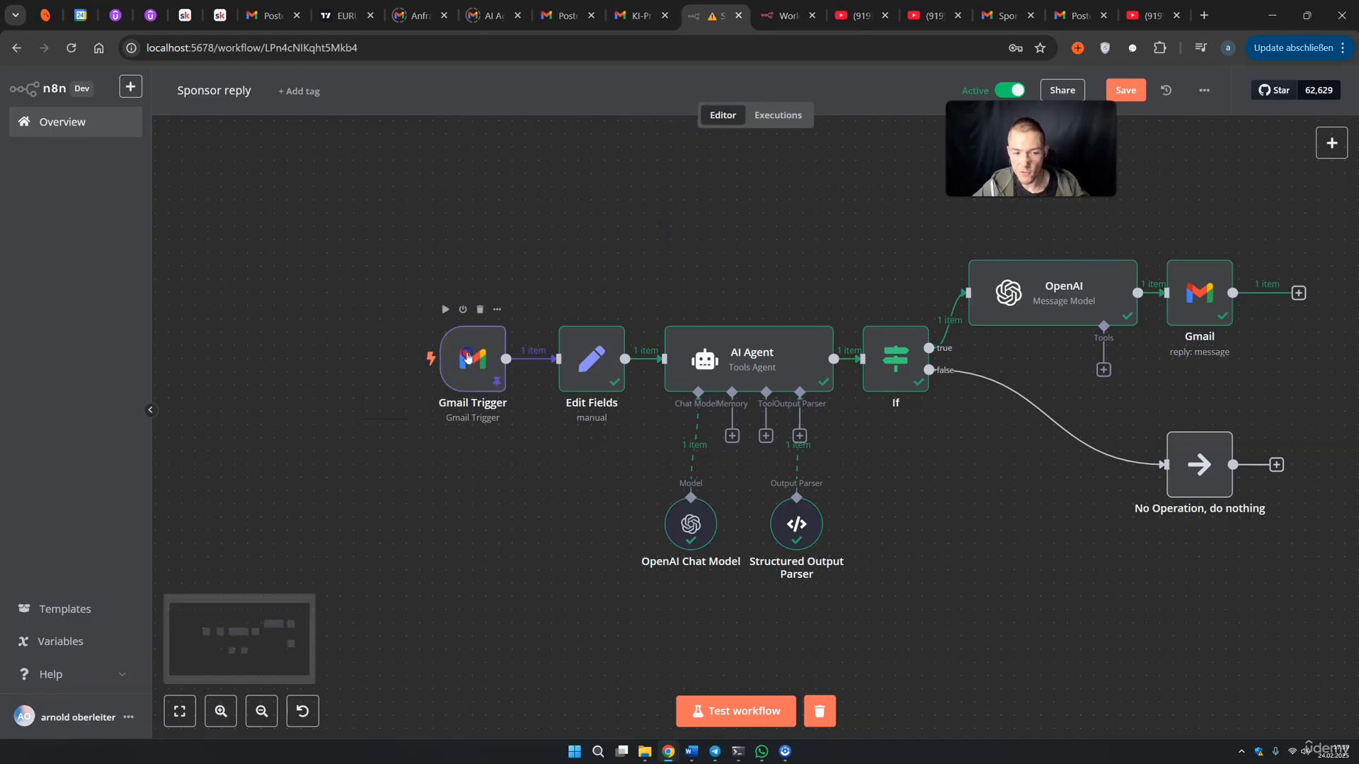
# Review the Gmail Trigger's polling settings and the Edit Fields node's Email Context mapping in the n8n editor
pyautogui.doubleClick(446, 357)
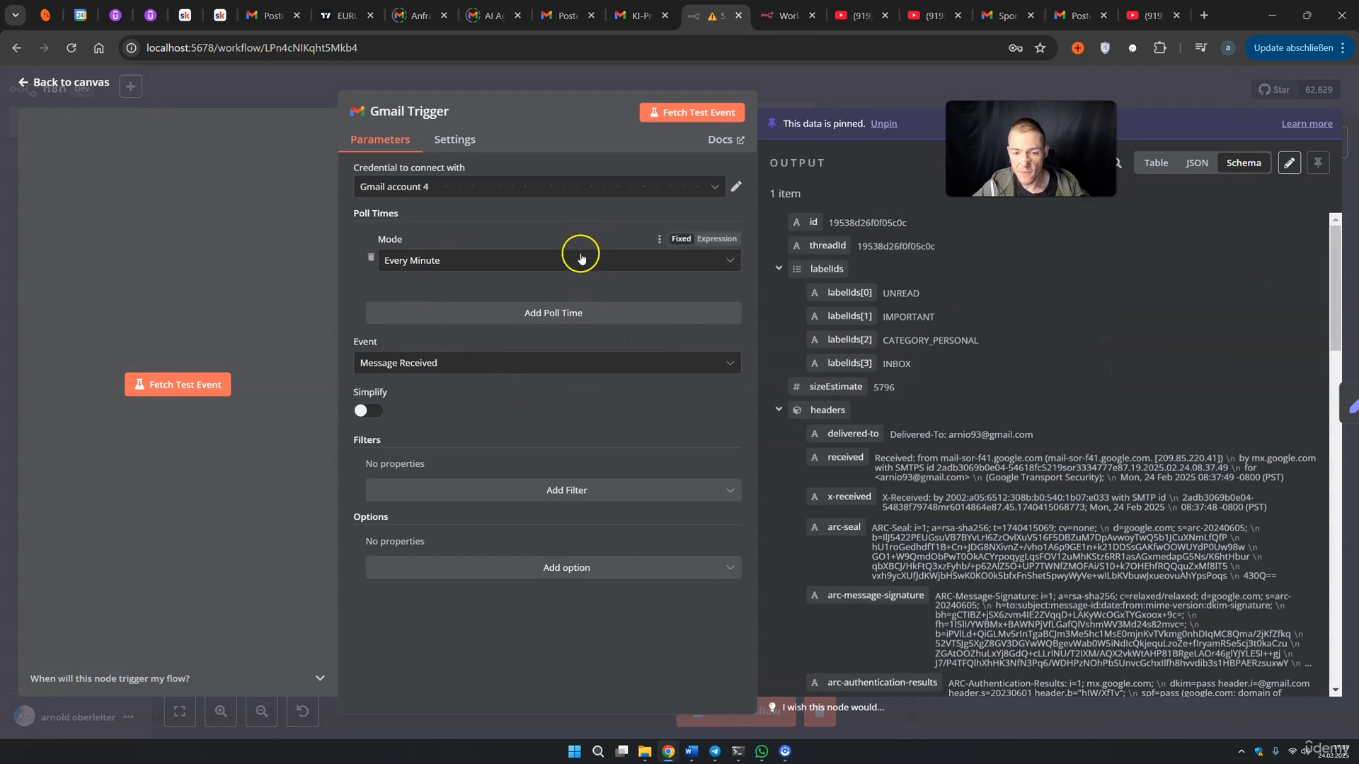
pyautogui.click(793, 99)
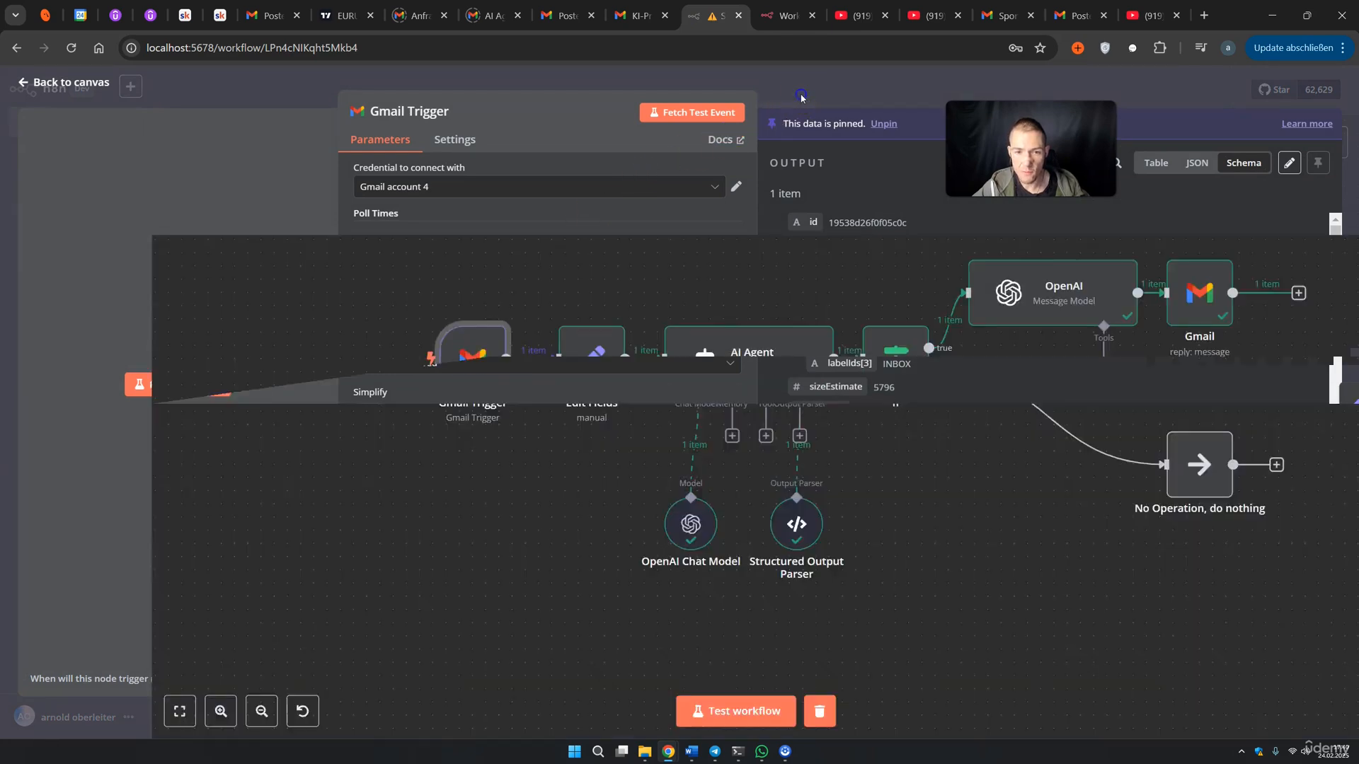
pyautogui.doubleClick(585, 374)
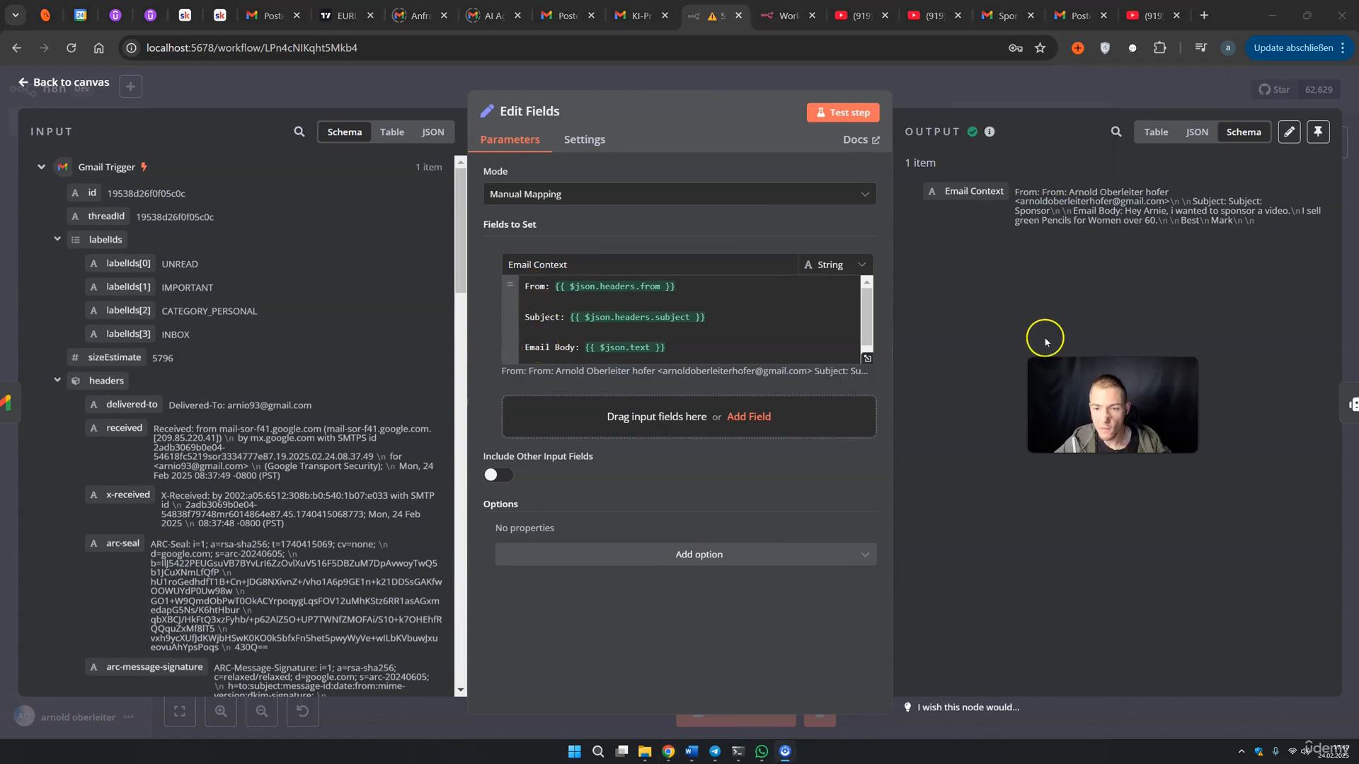
pyautogui.click(959, 104)
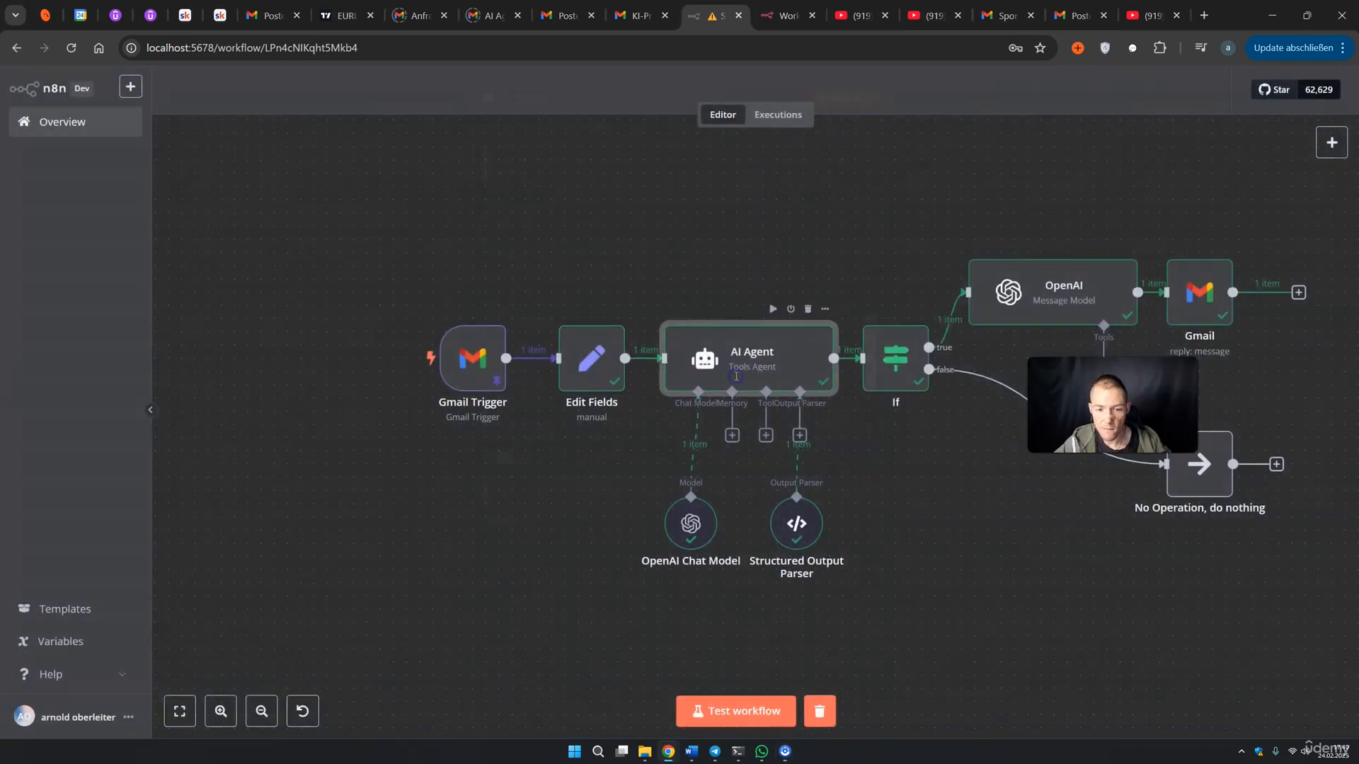
# Read the AI Agent's full classification prompt, including its isSponsorship and reasoning fields and the Email Context expression
pyautogui.doubleClick(736, 378)
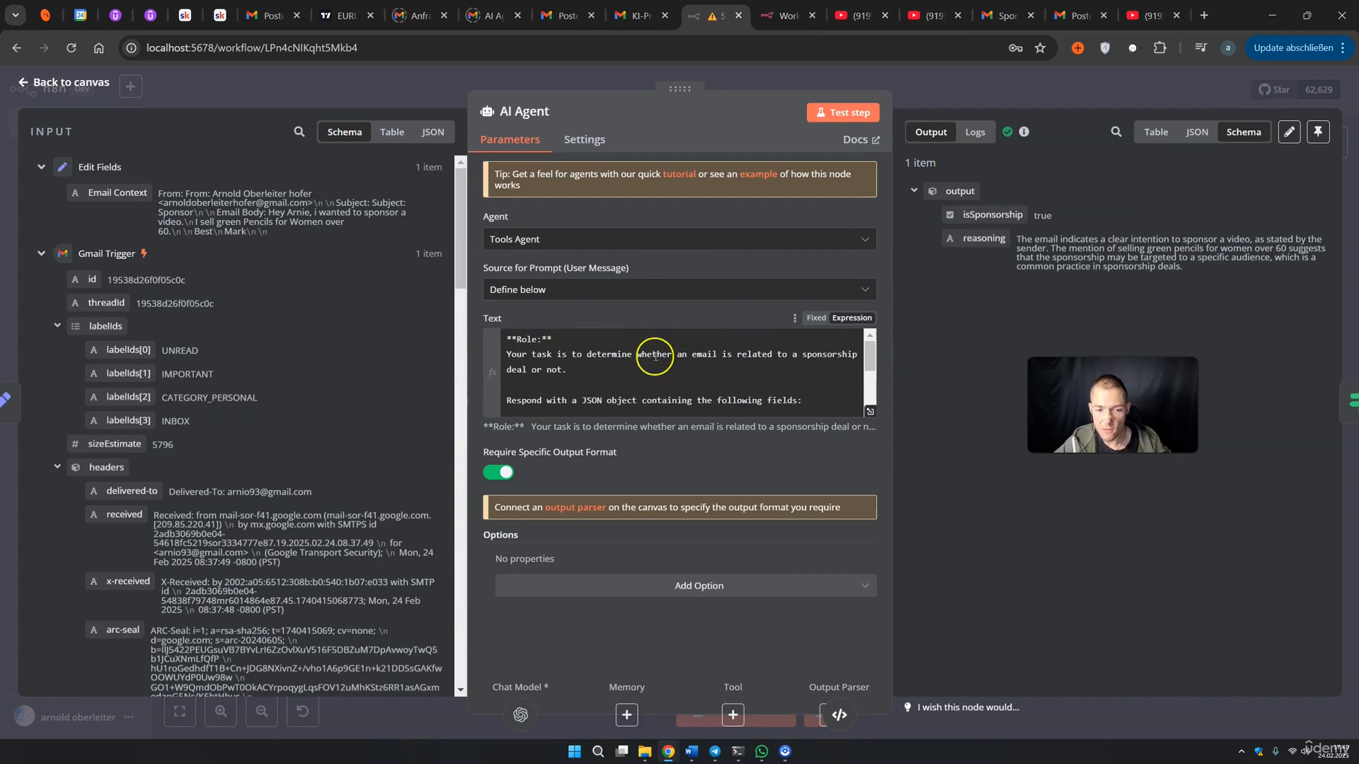
pyautogui.click(867, 408)
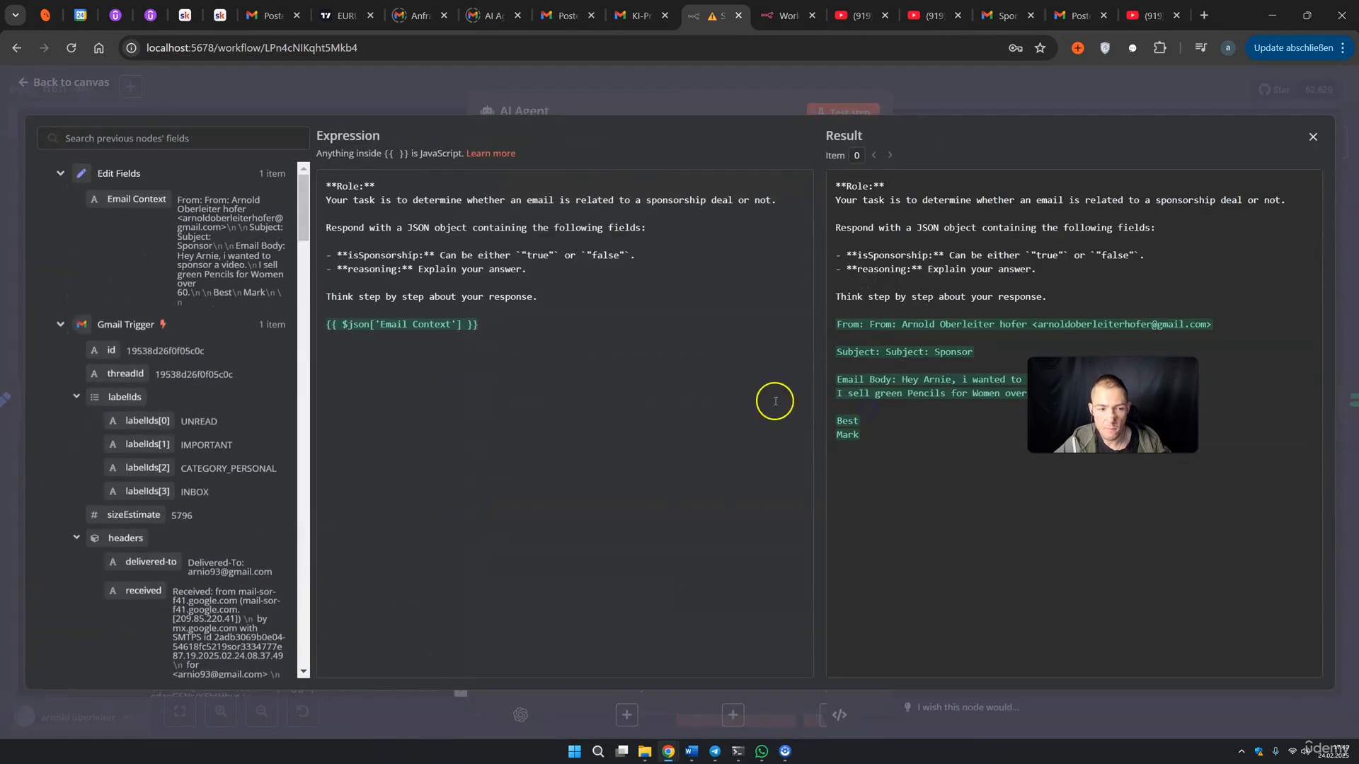
pyautogui.moveTo(508, 323); pyautogui.dragTo(355, 314)
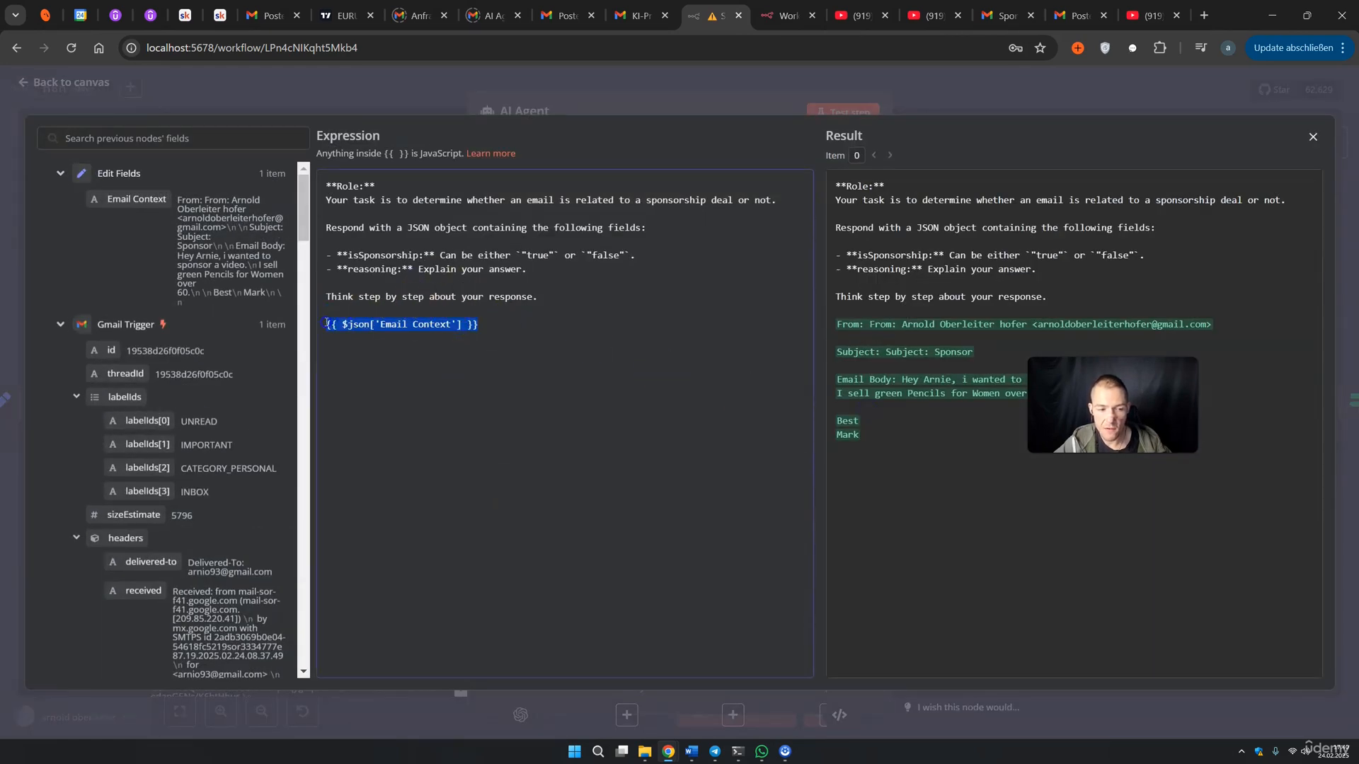
pyautogui.click(392, 262)
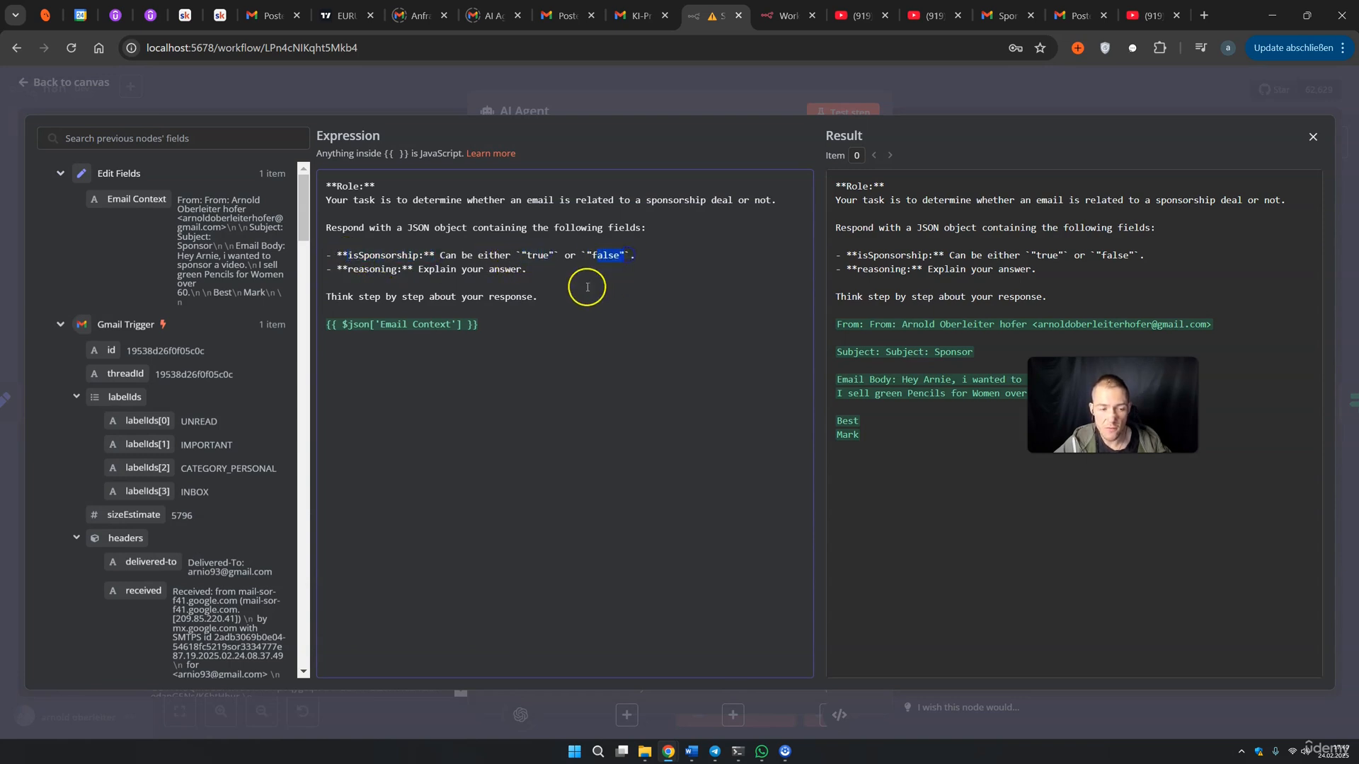
pyautogui.moveTo(512, 325); pyautogui.dragTo(440, 326)
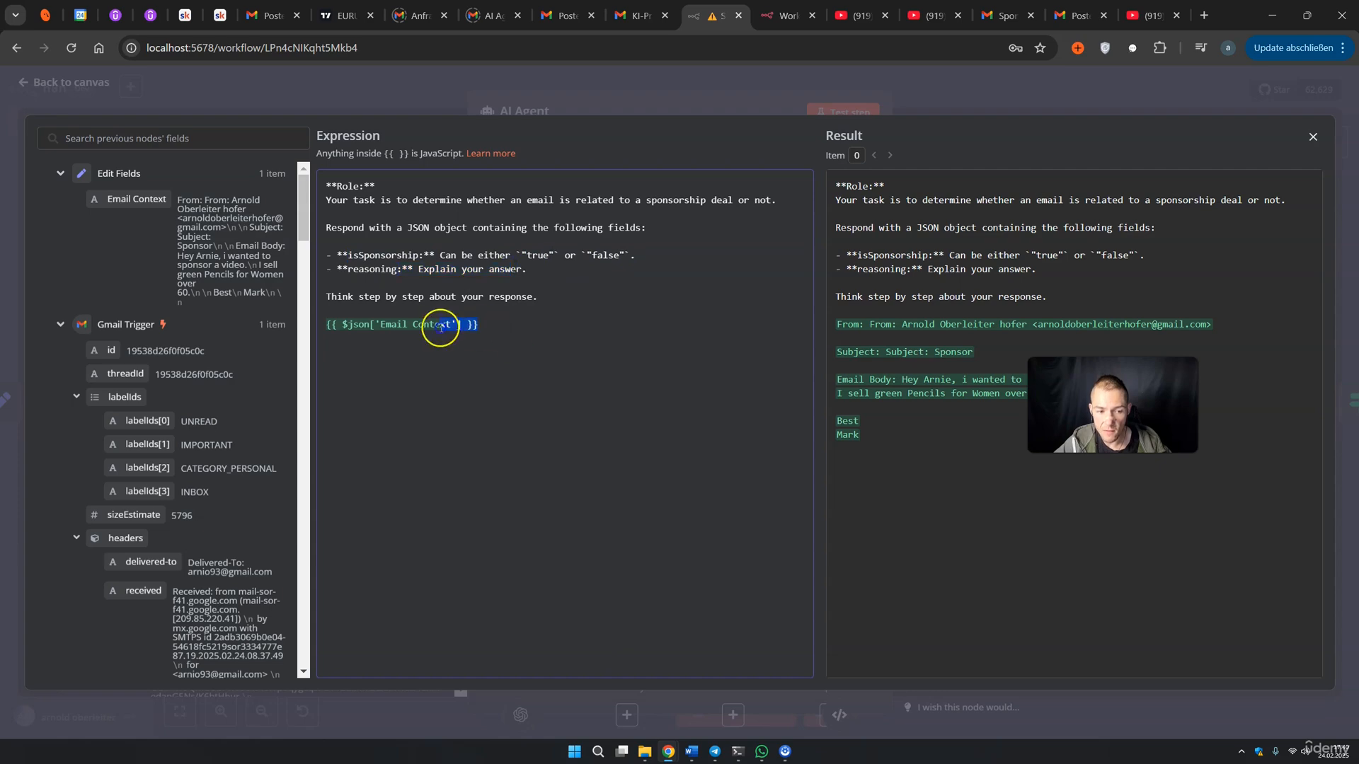
pyautogui.click(950, 106)
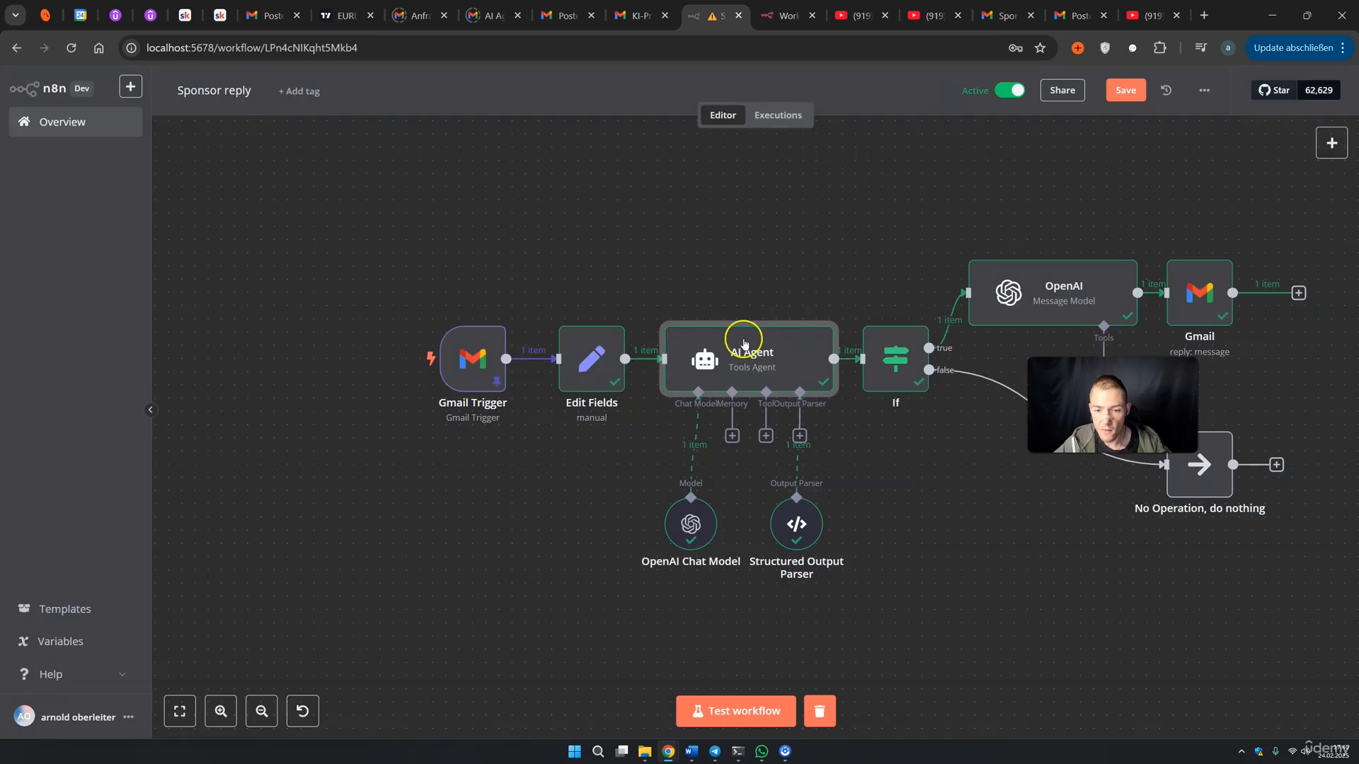
# Locate the Structured Output Parser attached to the AI Agent and review the If node's isSponsorship condition
pyautogui.click(803, 520)
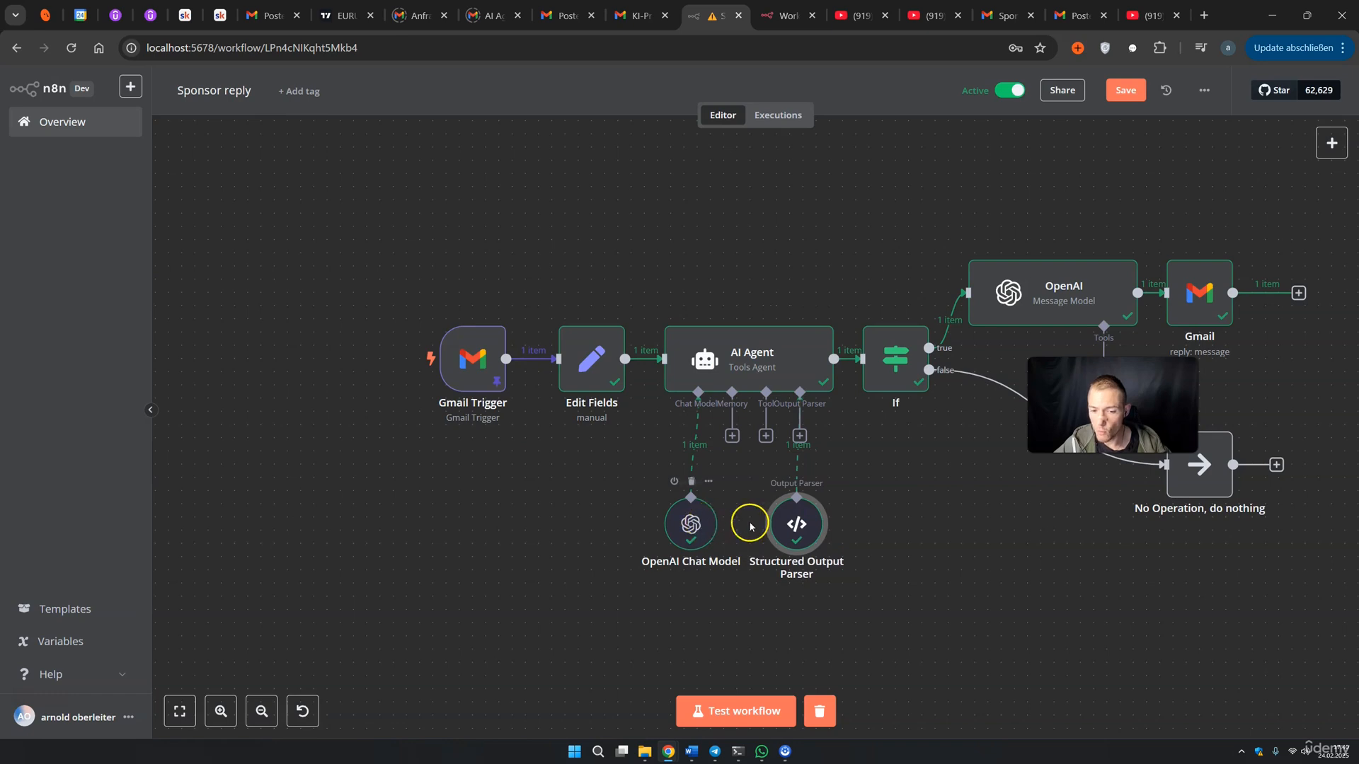
pyautogui.click(925, 516)
pyautogui.moveTo(946, 518); pyautogui.dragTo(849, 516)
pyautogui.doubleClick(789, 366)
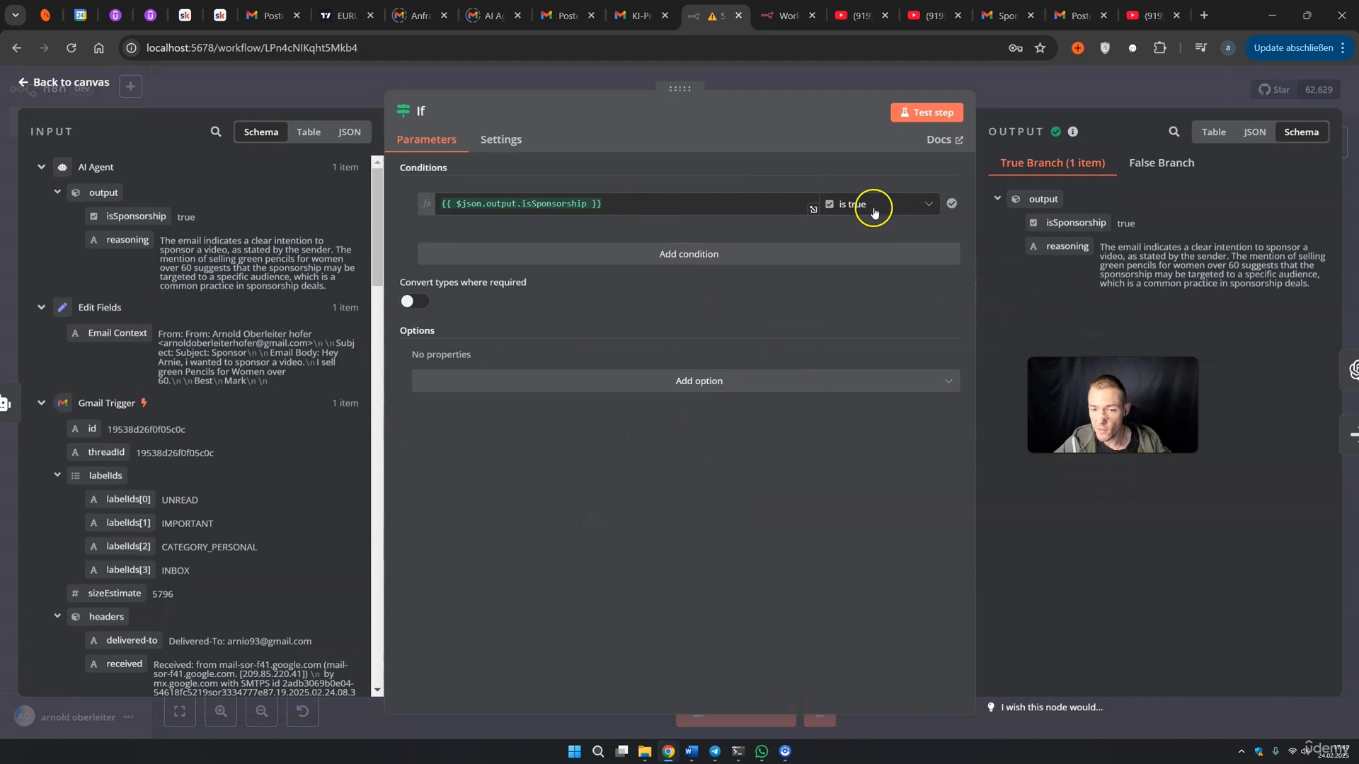
pyautogui.click(1013, 86)
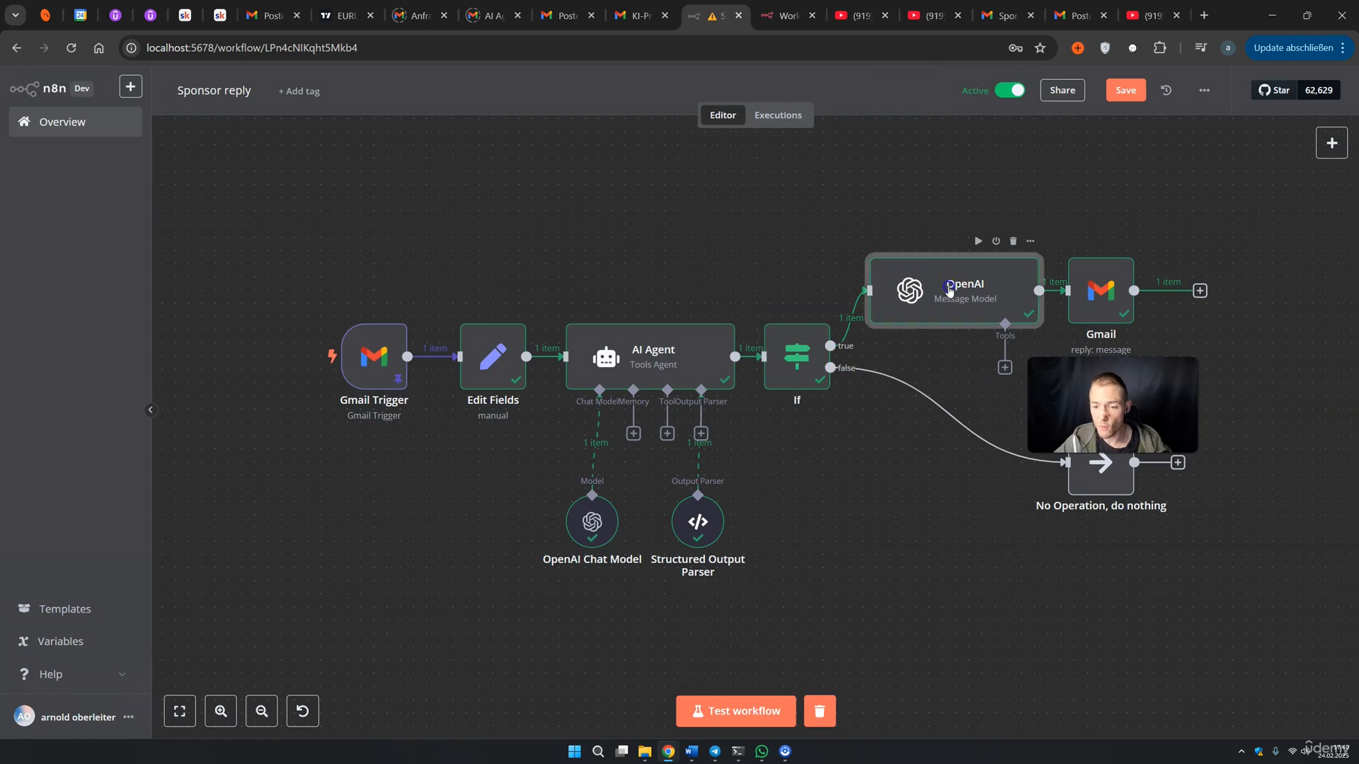
# Review the OpenAI node's reply-drafting prompt and the Gmail node's Reply operation with its message ID and content expressions
pyautogui.doubleClick(949, 290)
pyautogui.moveTo(773, 451); pyautogui.dragTo(664, 499)
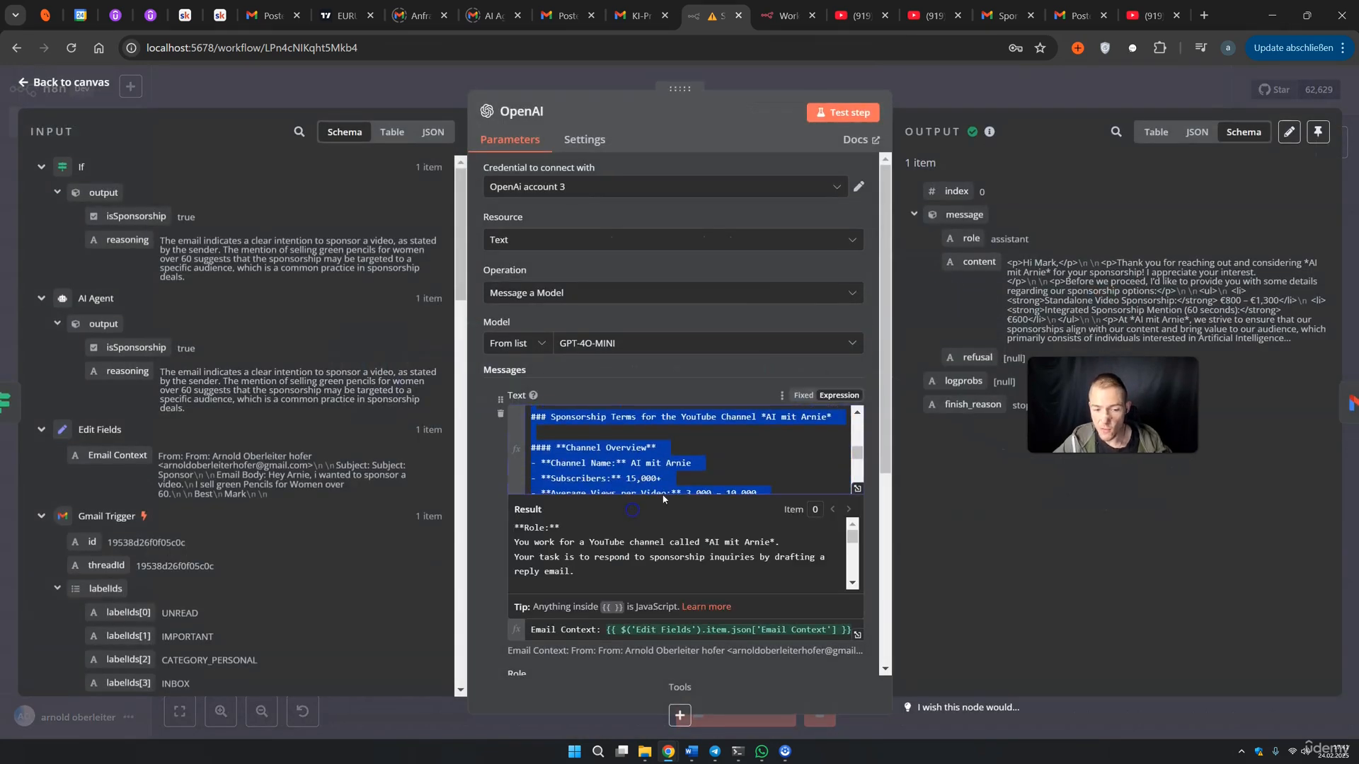
pyautogui.click(1009, 98)
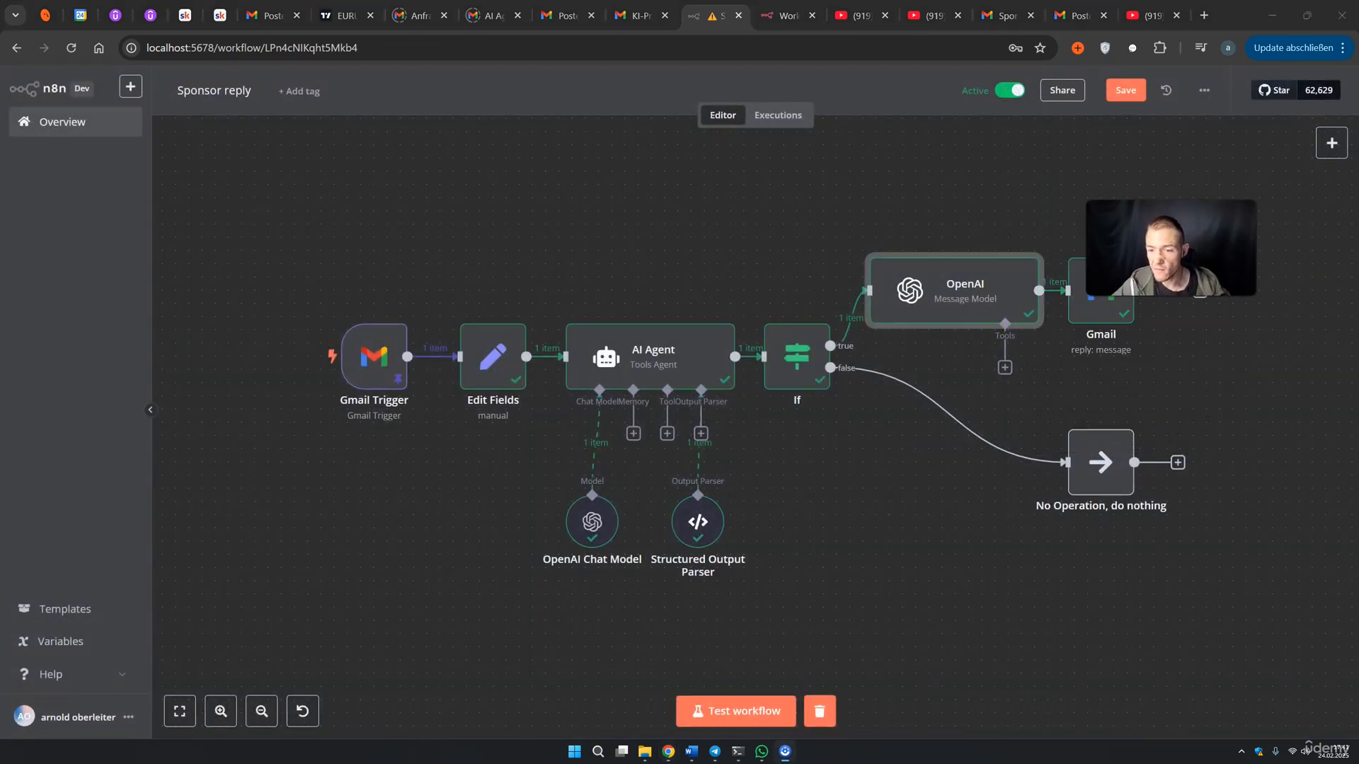
pyautogui.doubleClick(1114, 300)
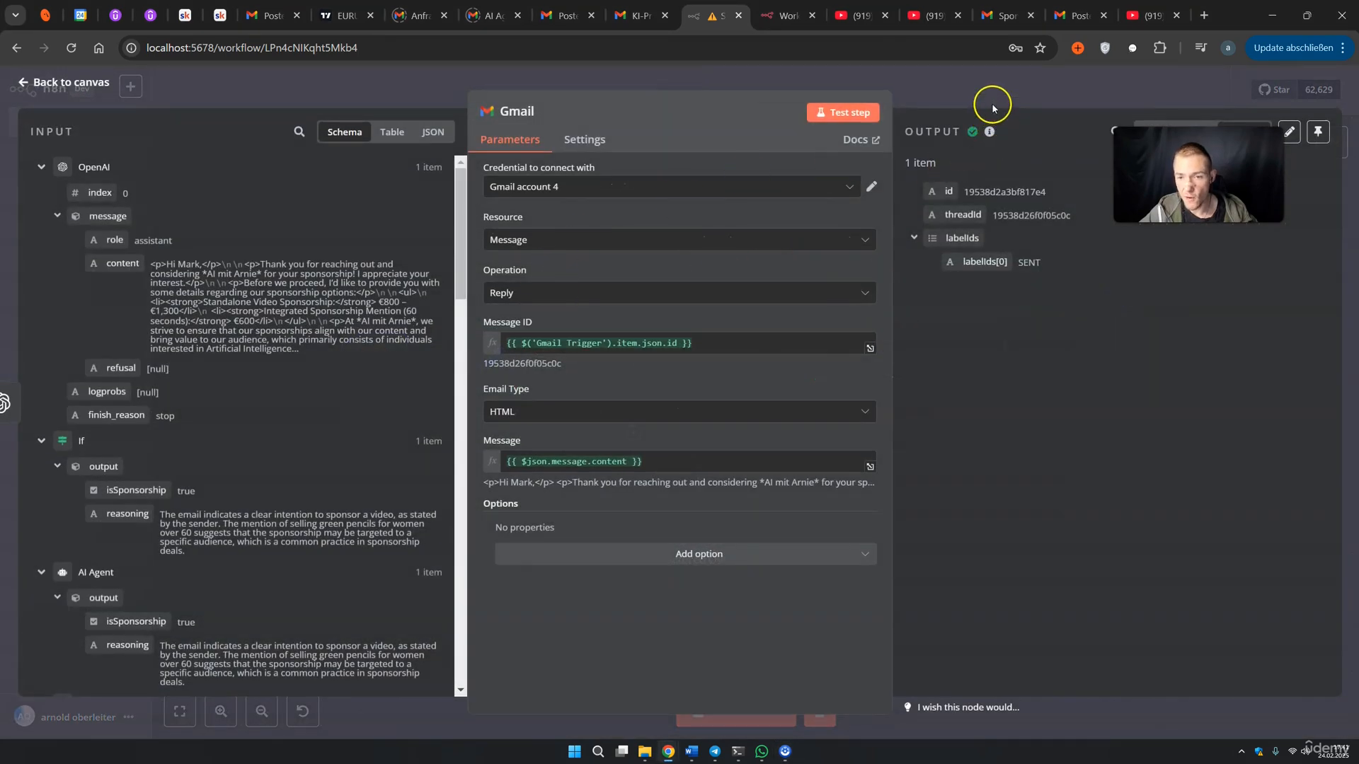
pyautogui.click(992, 99)
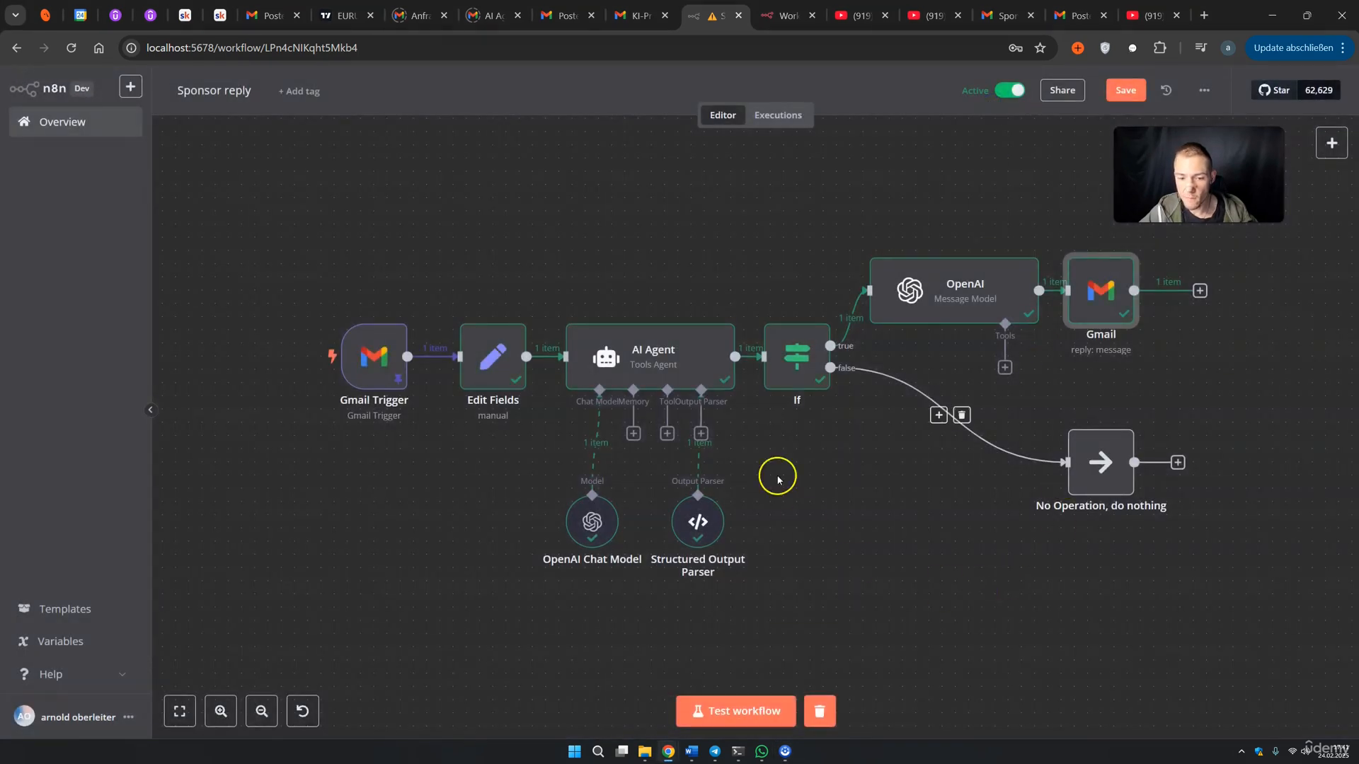